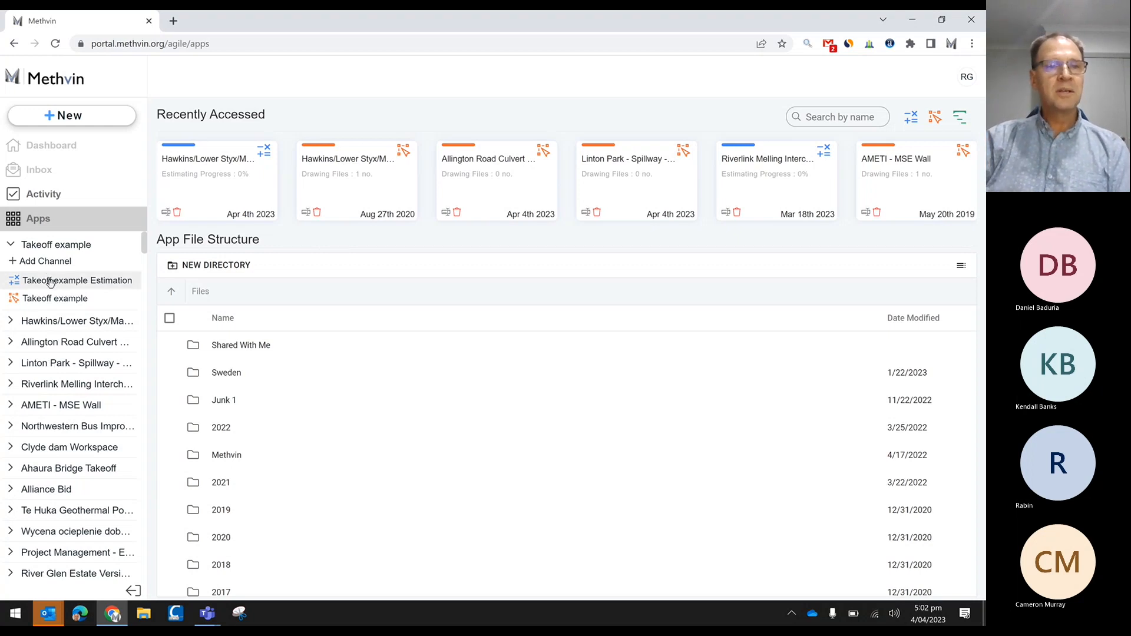
Create a takeoff app named Demo 123 and open it from the recently accessed apps
click(67, 119)
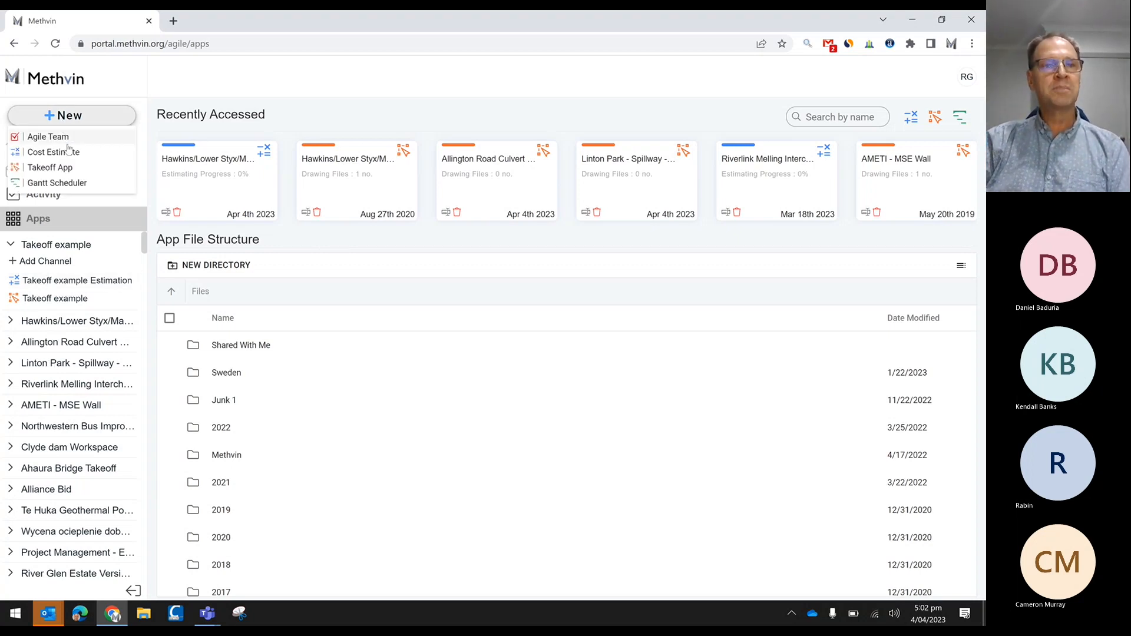
click(50, 168)
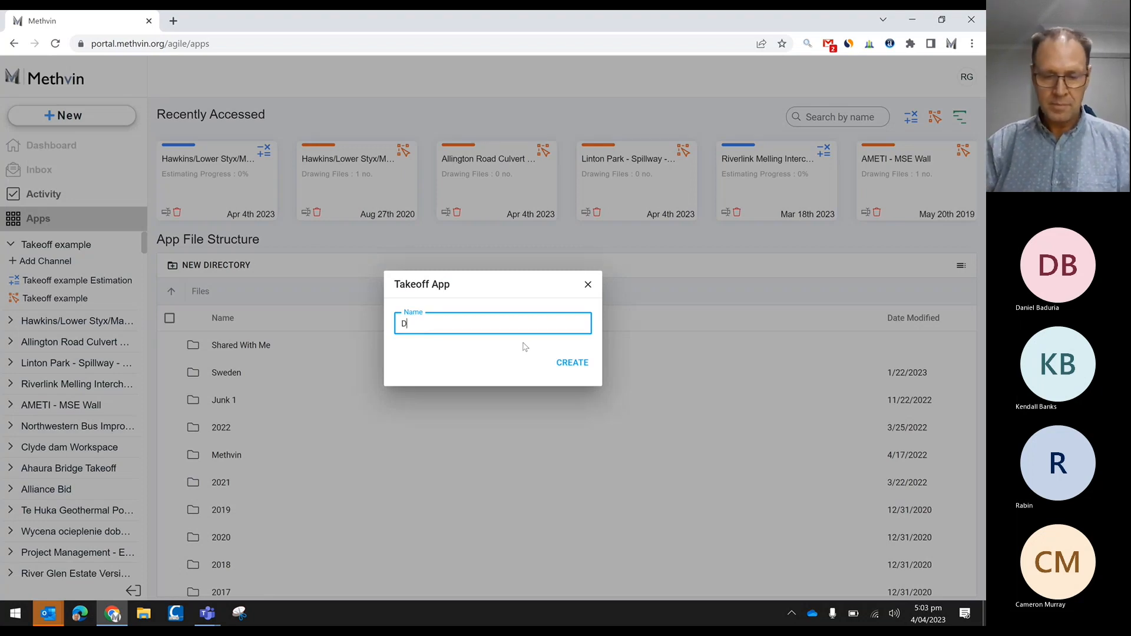
key(Return)
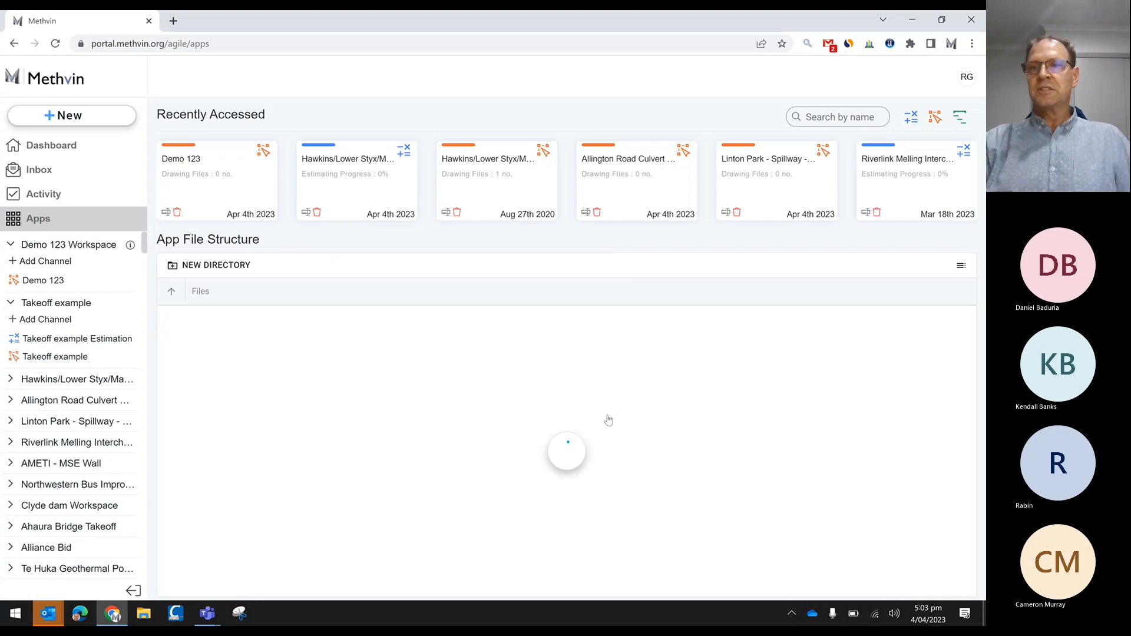
right_click(607, 419)
click(608, 419)
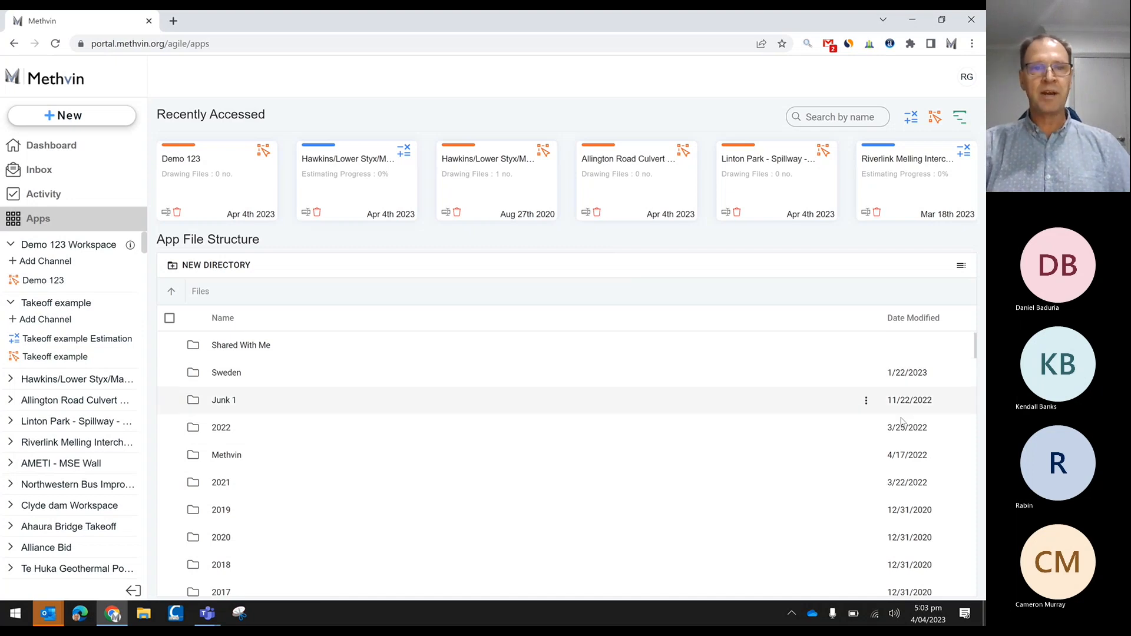
click(190, 158)
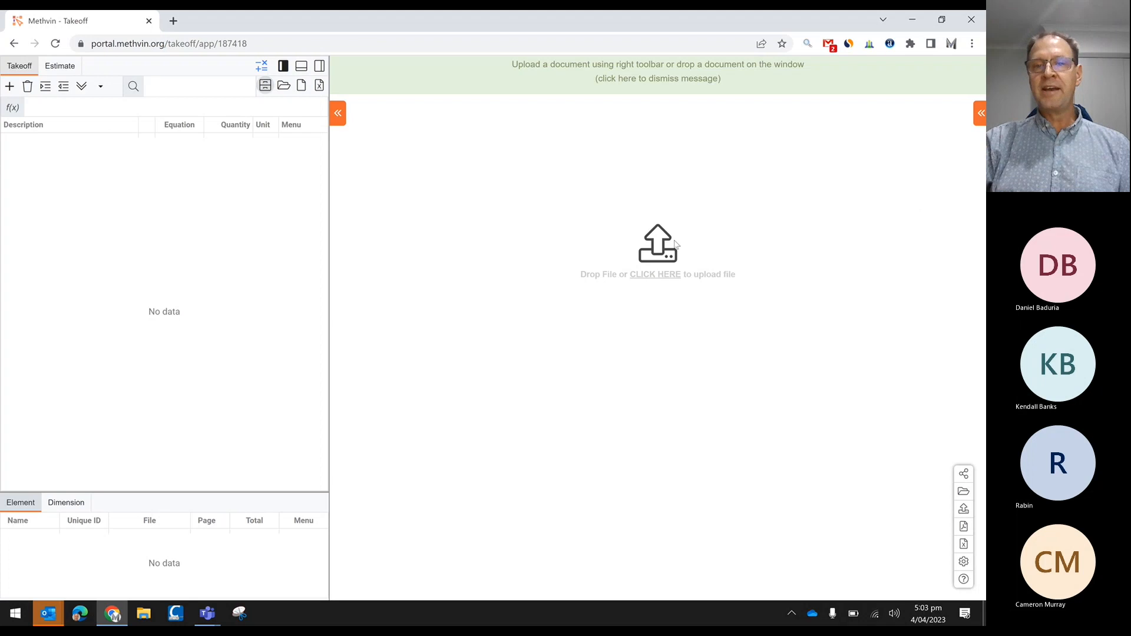
Upload Arts-Warehouse - Lighting.pdf and calibrate page 2 using the full height of the floor plan's left edge as 20 m
click(651, 276)
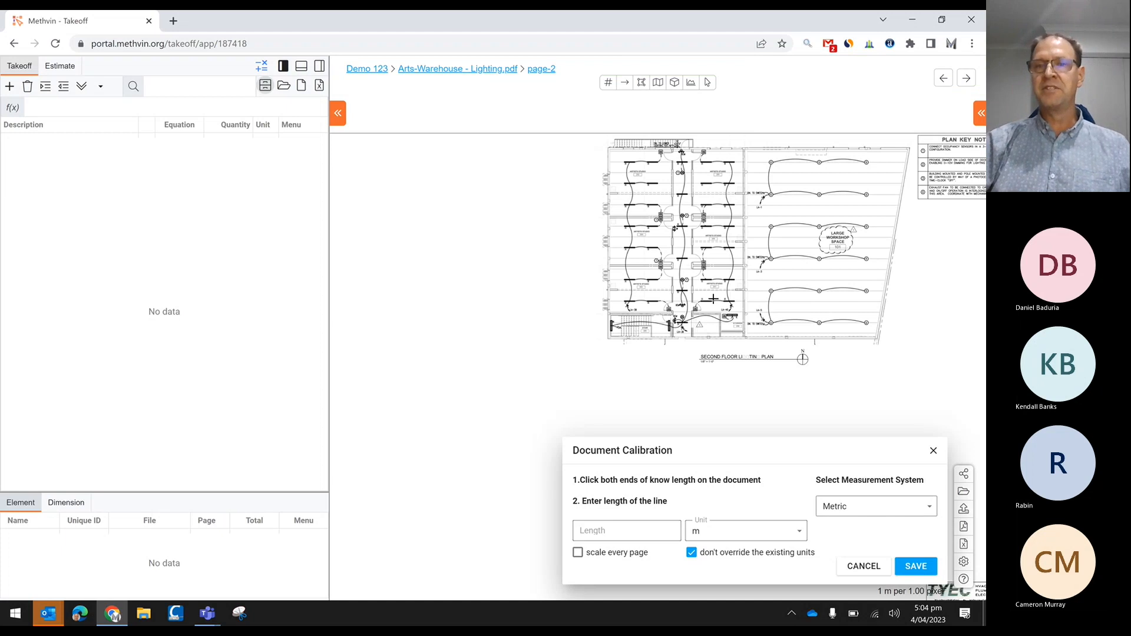
click(605, 148)
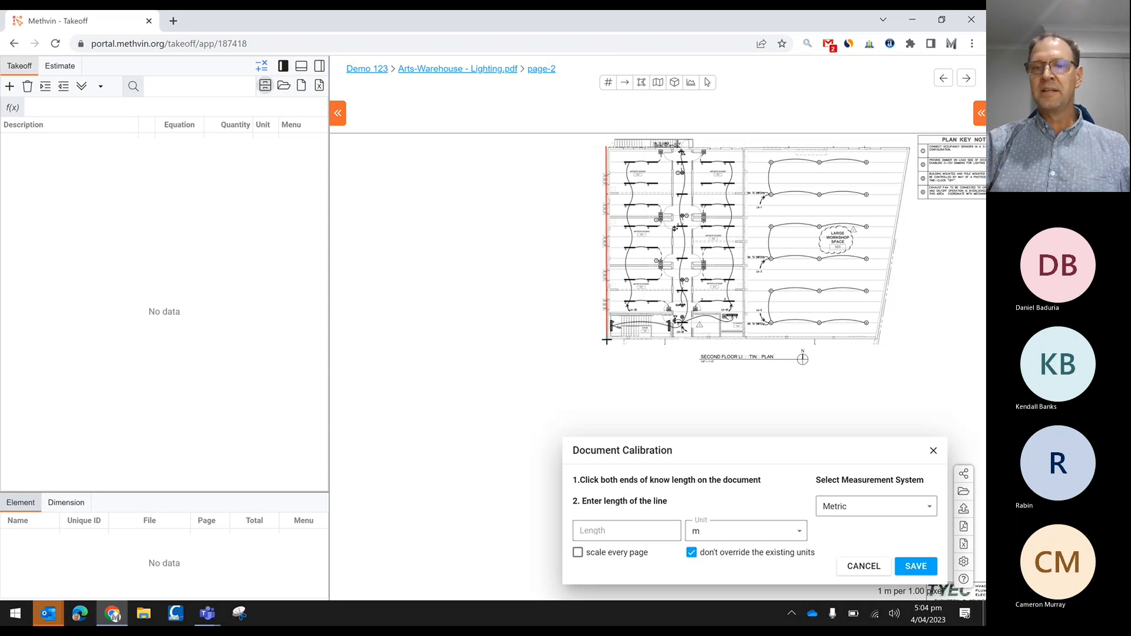
click(606, 340)
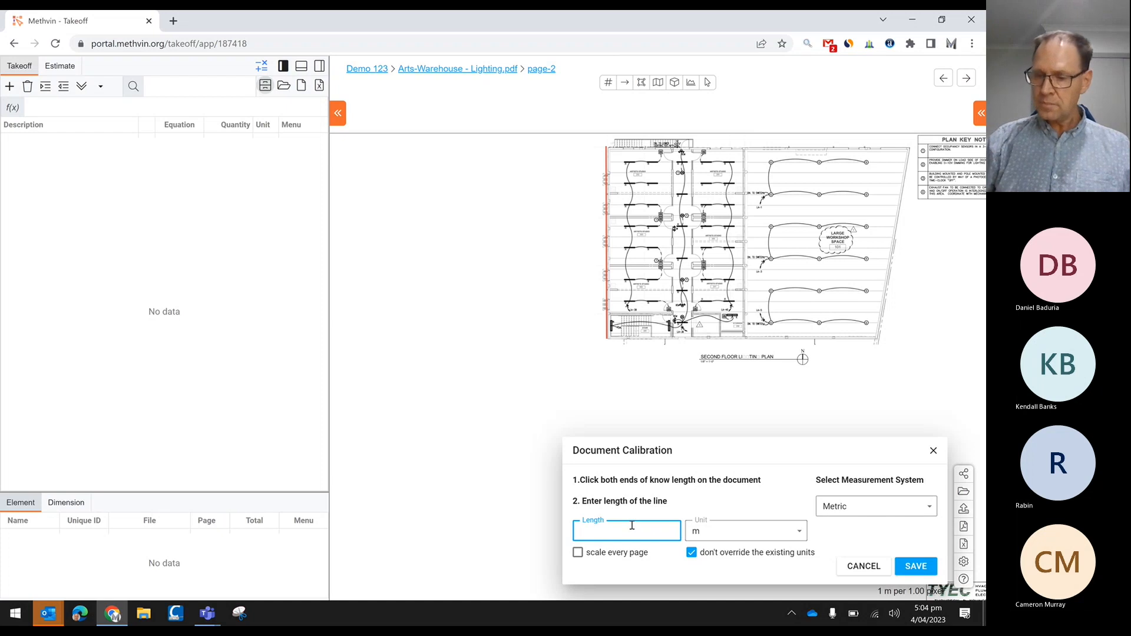
text(20)
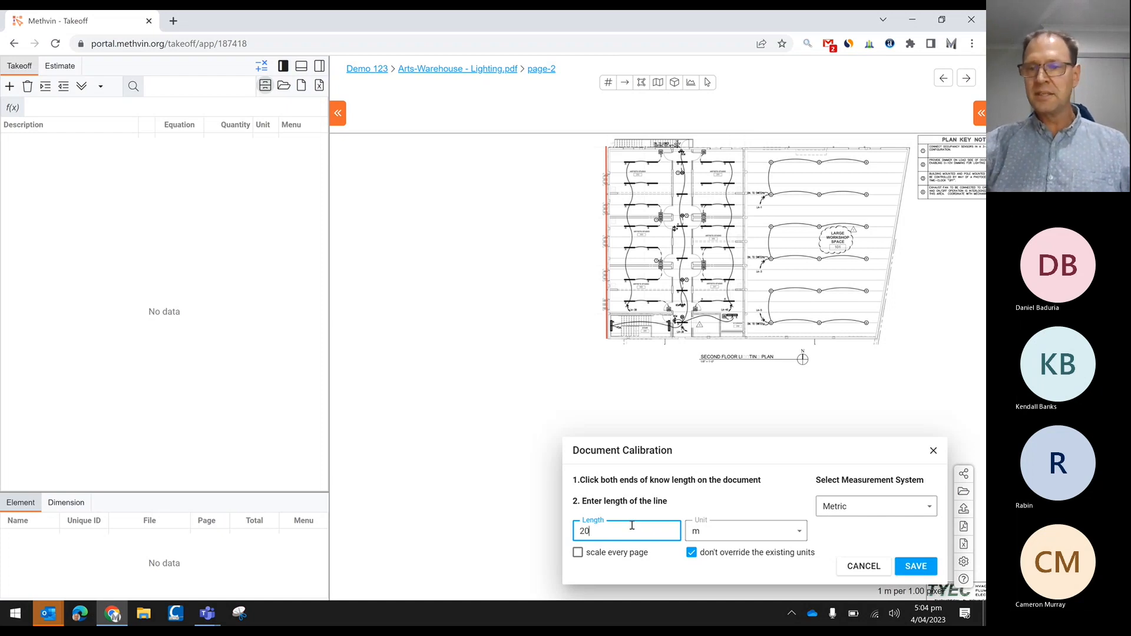
click(915, 566)
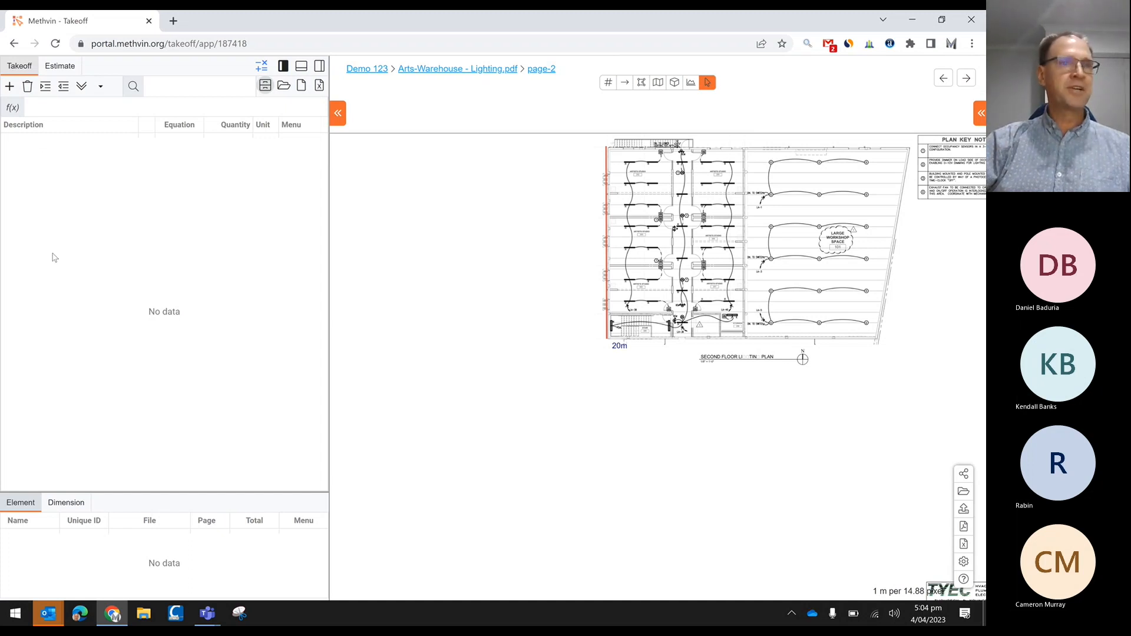
Add two new tasks to the takeoff and indent the second one beneath the first
click(9, 87)
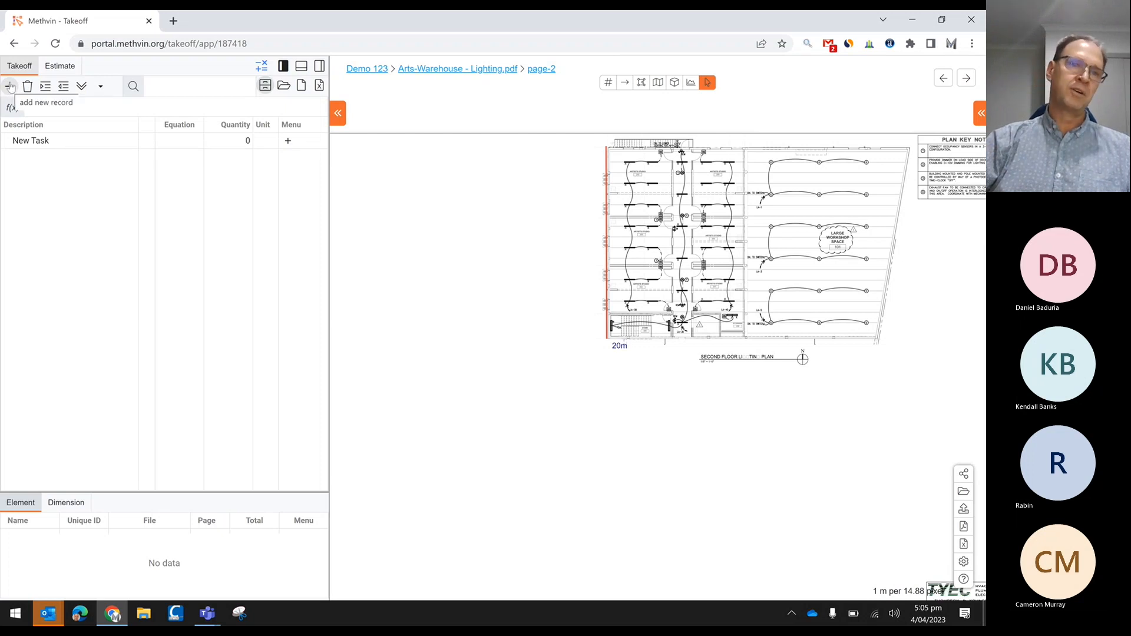
click(9, 87)
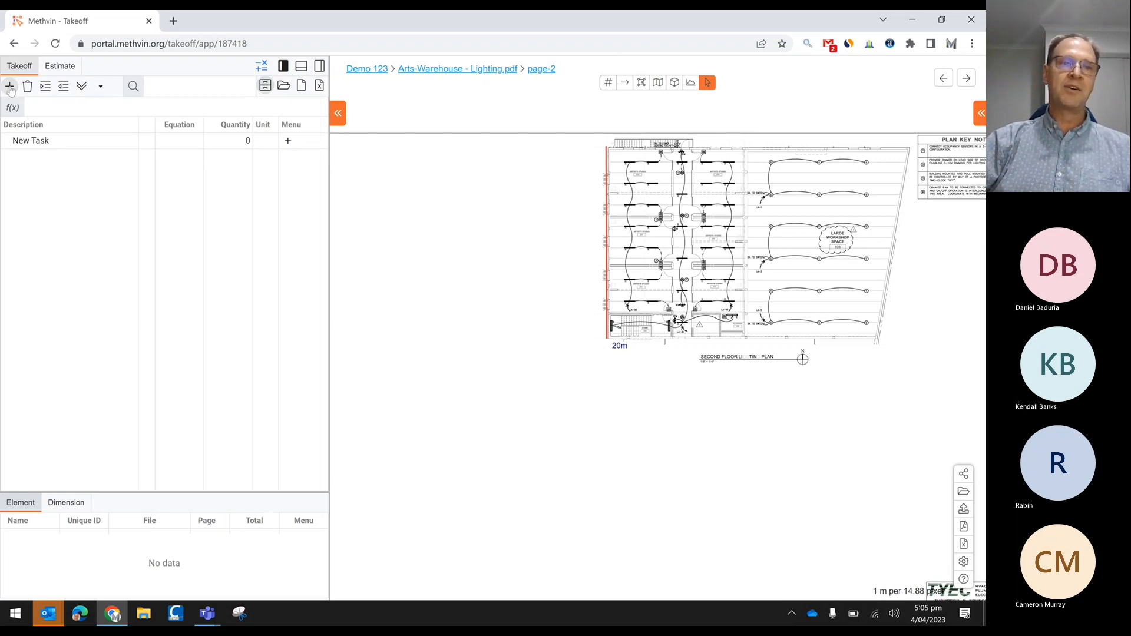
click(48, 146)
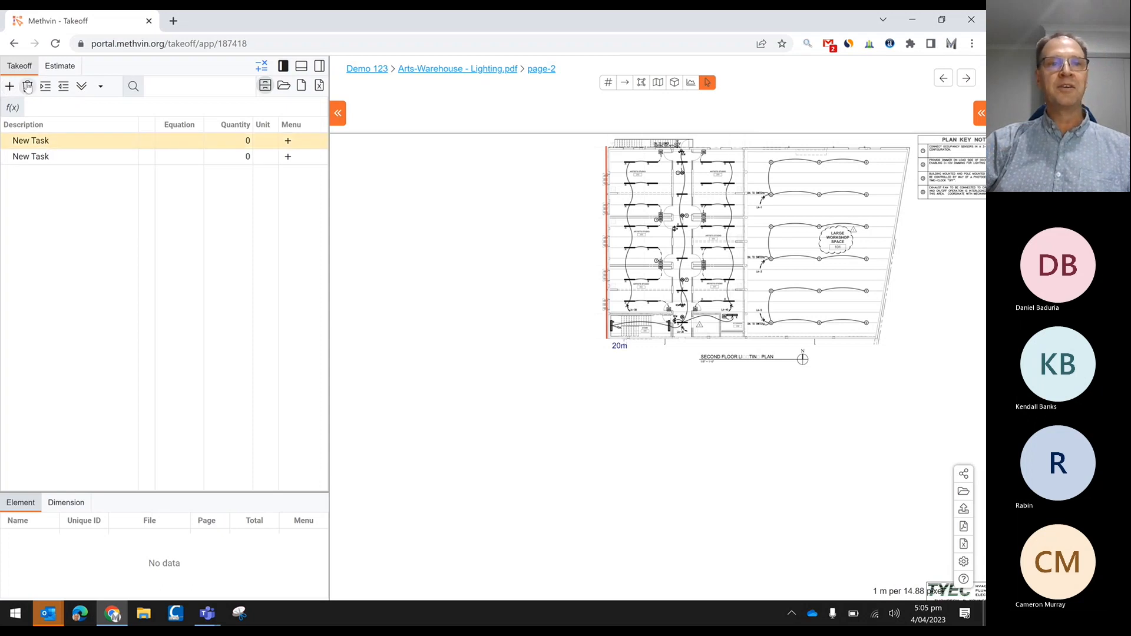
click(58, 155)
click(46, 87)
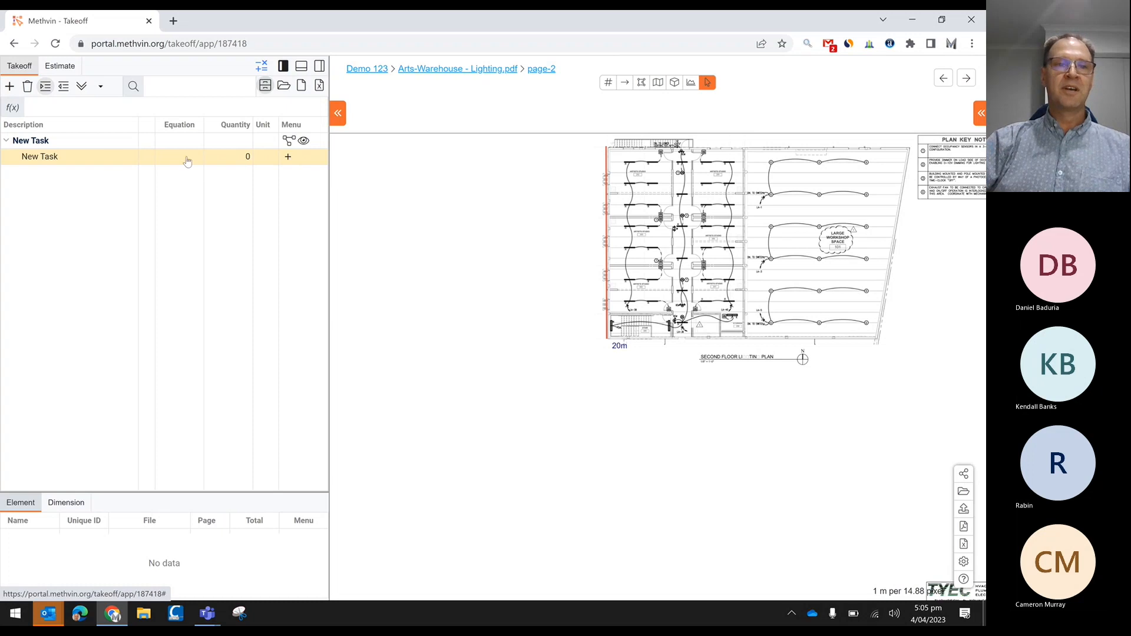
Add a count item under the parent task and mark the light fittings down the plan's left-hand column of rooms
click(288, 143)
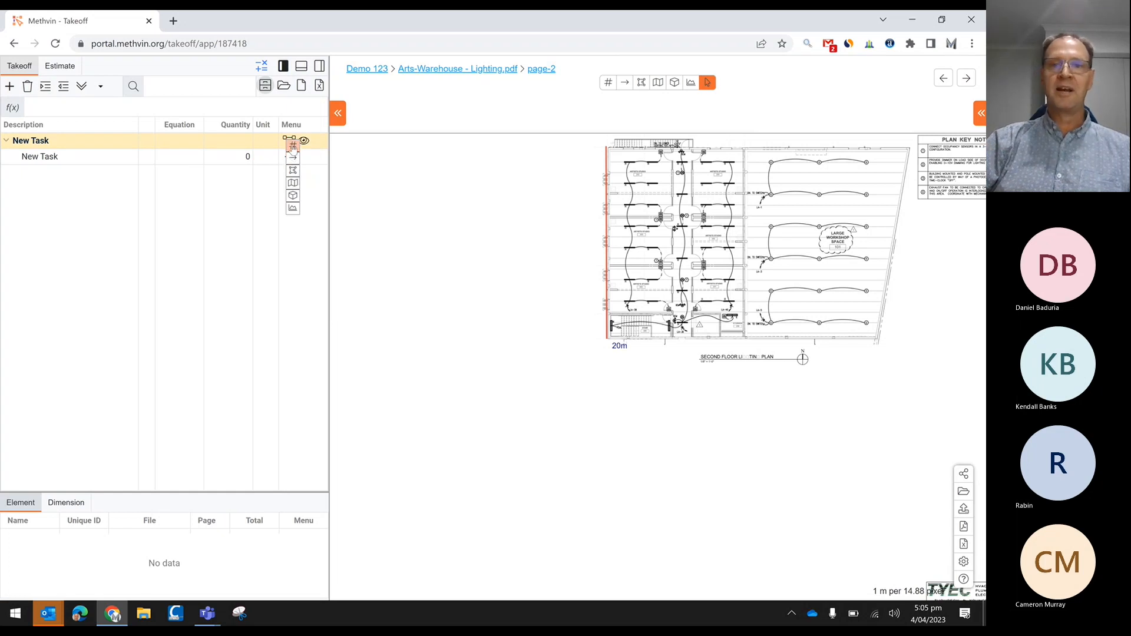
click(293, 146)
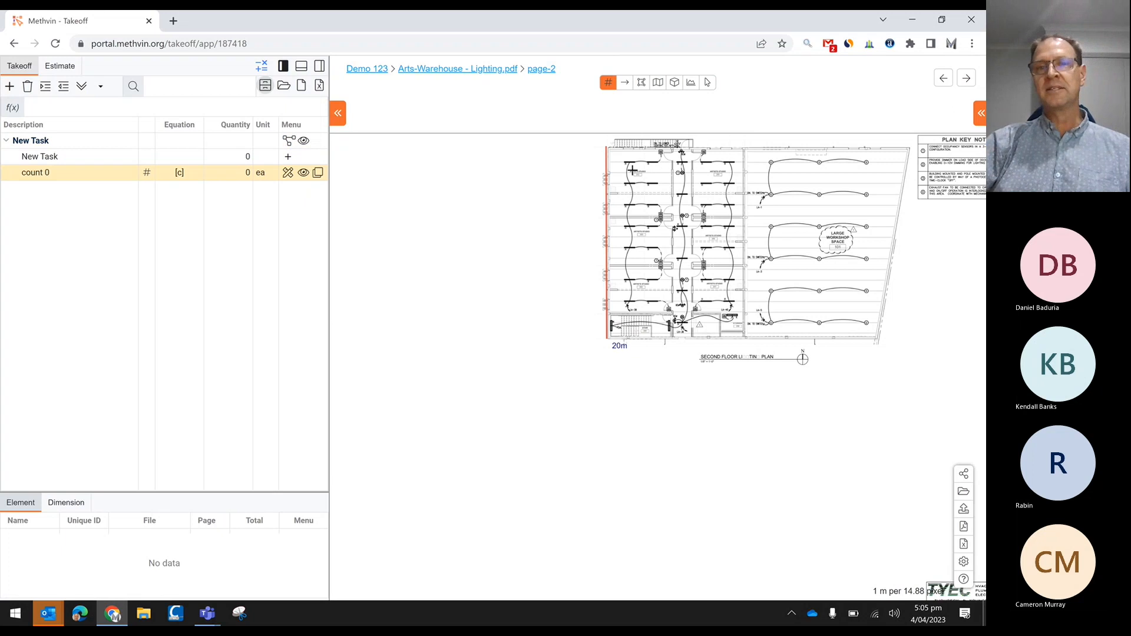
click(655, 160)
click(635, 184)
click(651, 182)
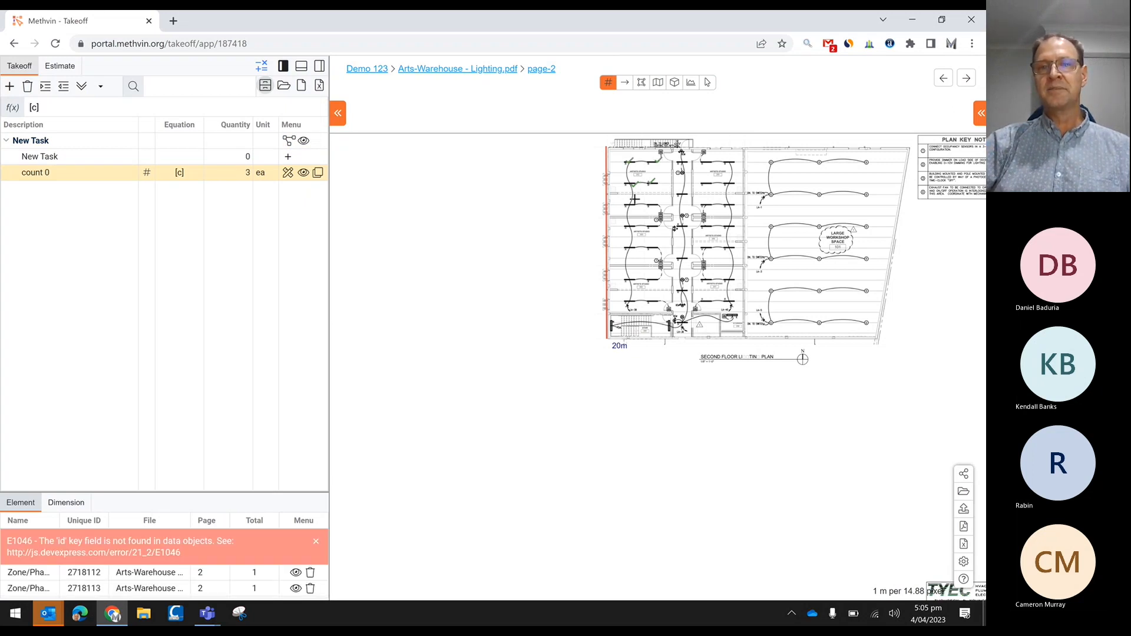
click(650, 204)
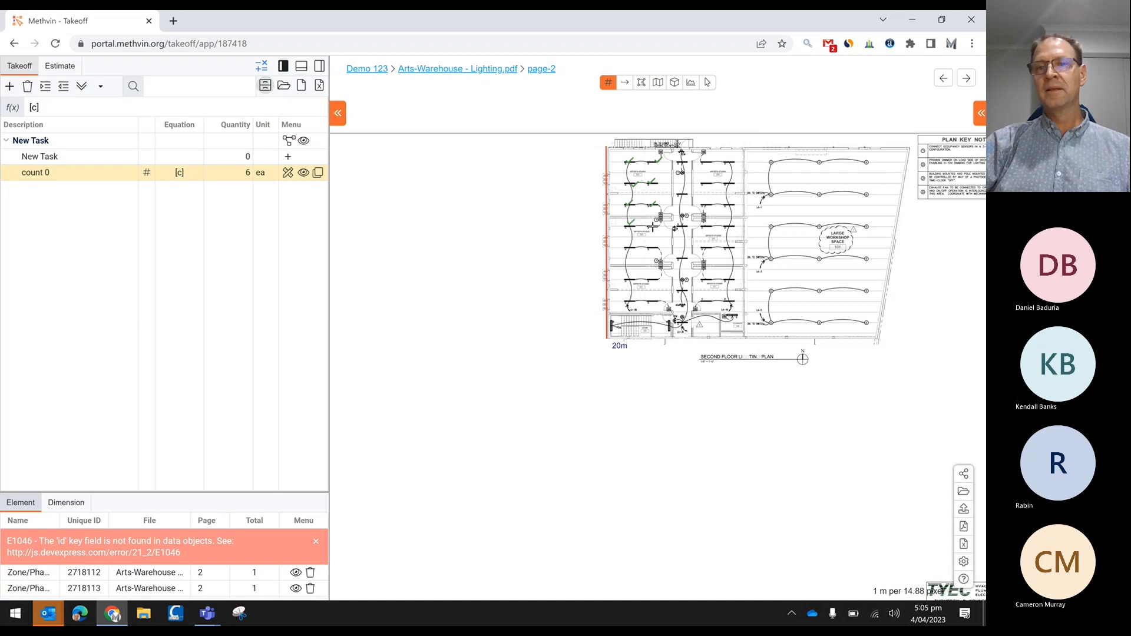
click(638, 243)
click(664, 246)
click(628, 284)
click(656, 275)
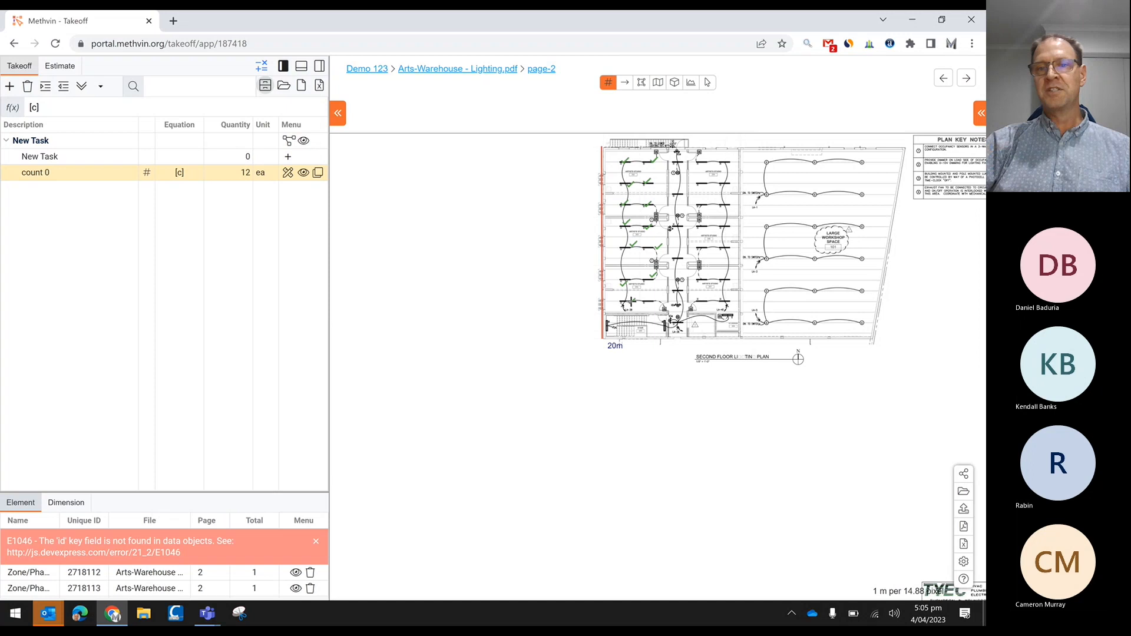
click(642, 302)
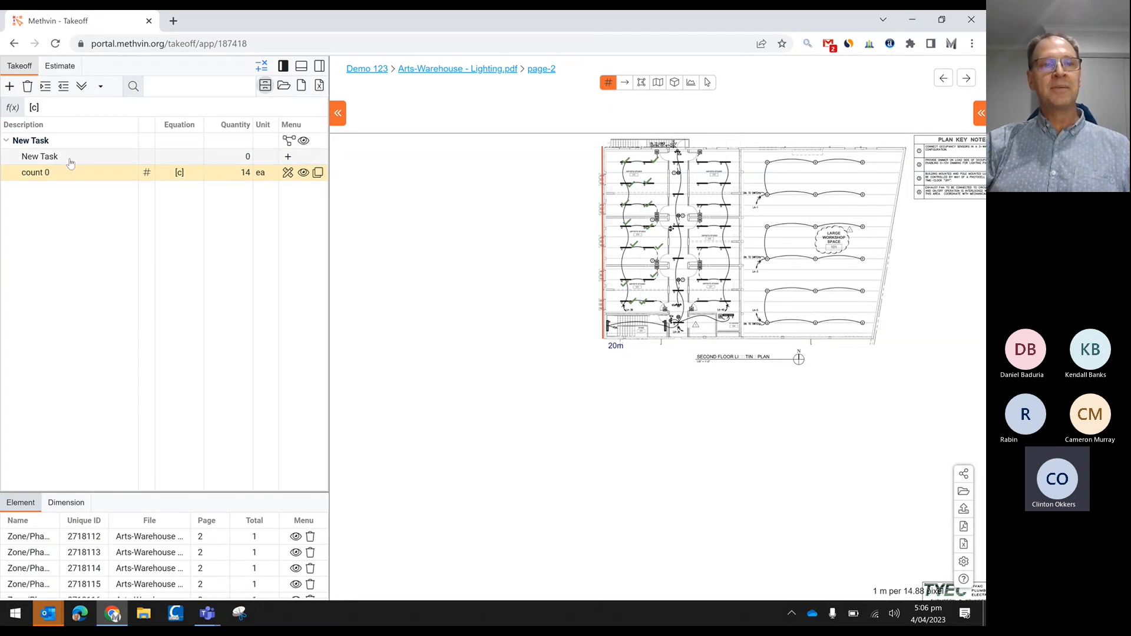
Add a length item under the parent task and trace an about 24 m cable run through the left-hand rooms' light fittings
click(289, 141)
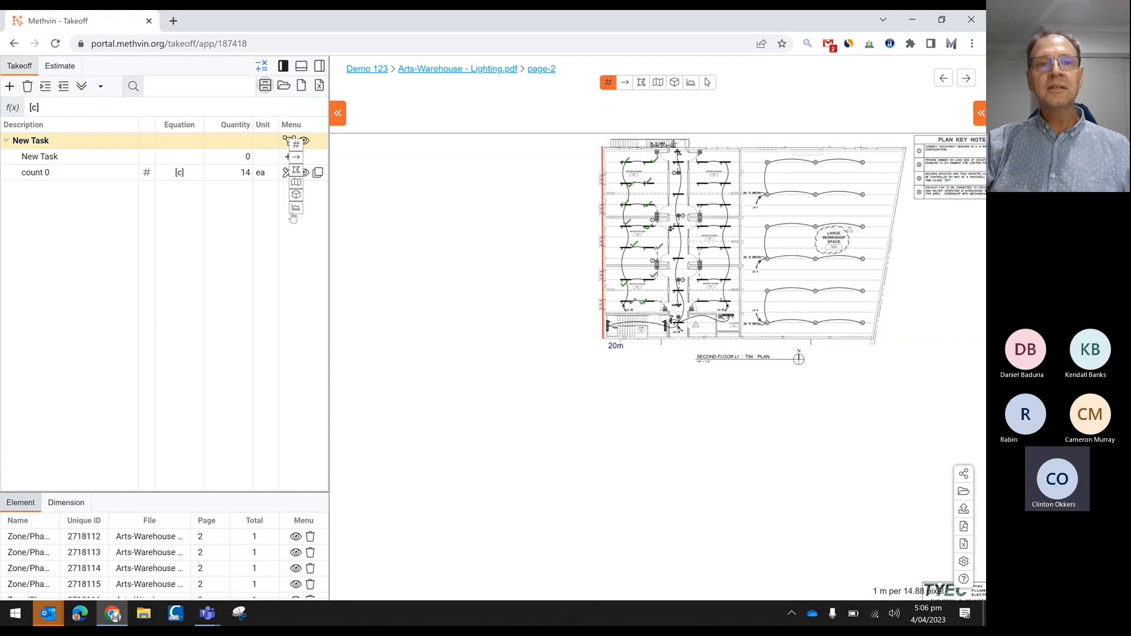
click(296, 159)
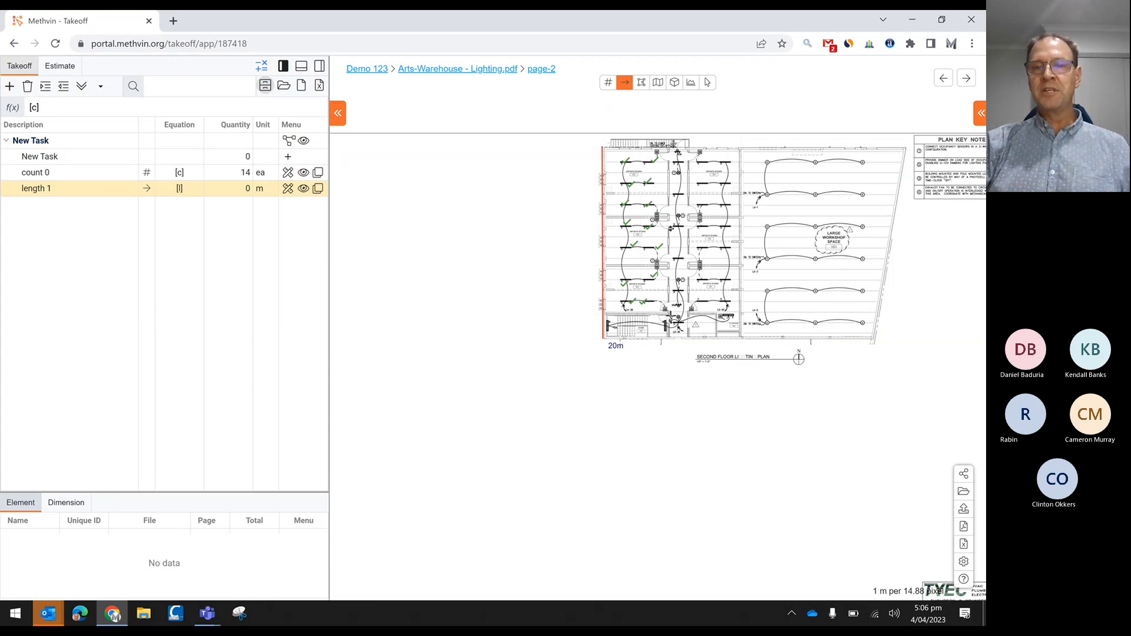
click(666, 312)
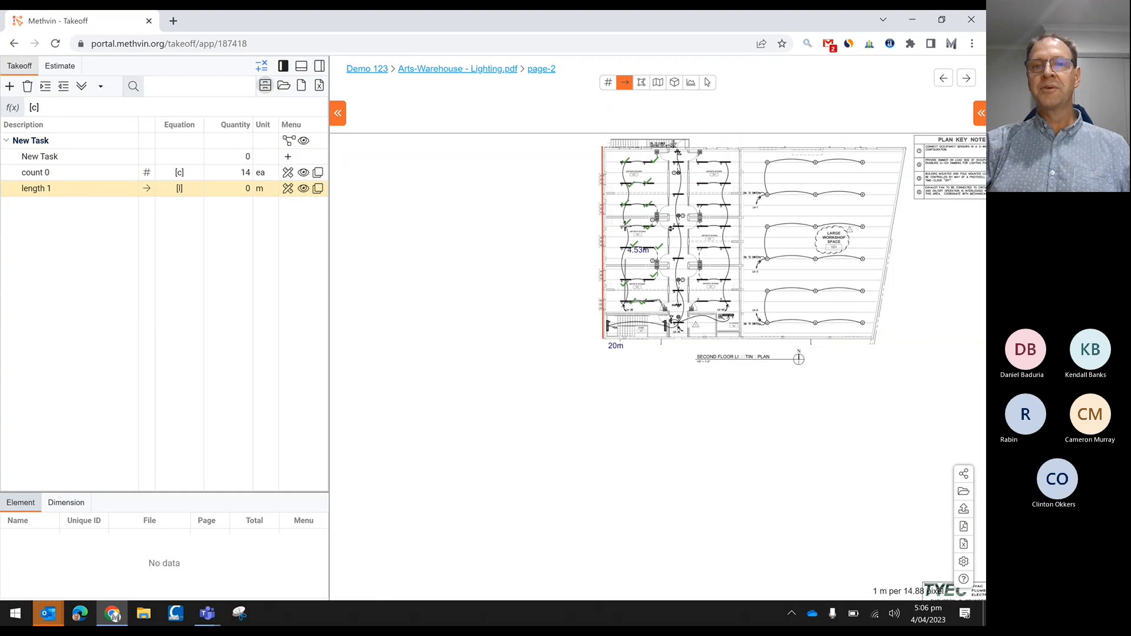
click(625, 163)
click(655, 162)
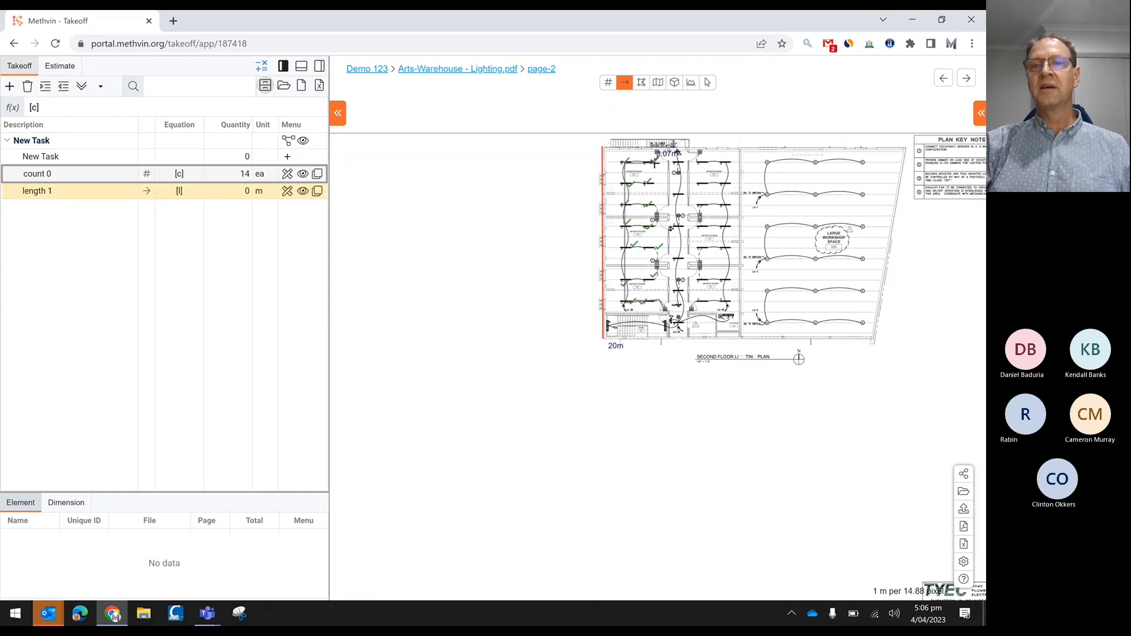
double_click(658, 148)
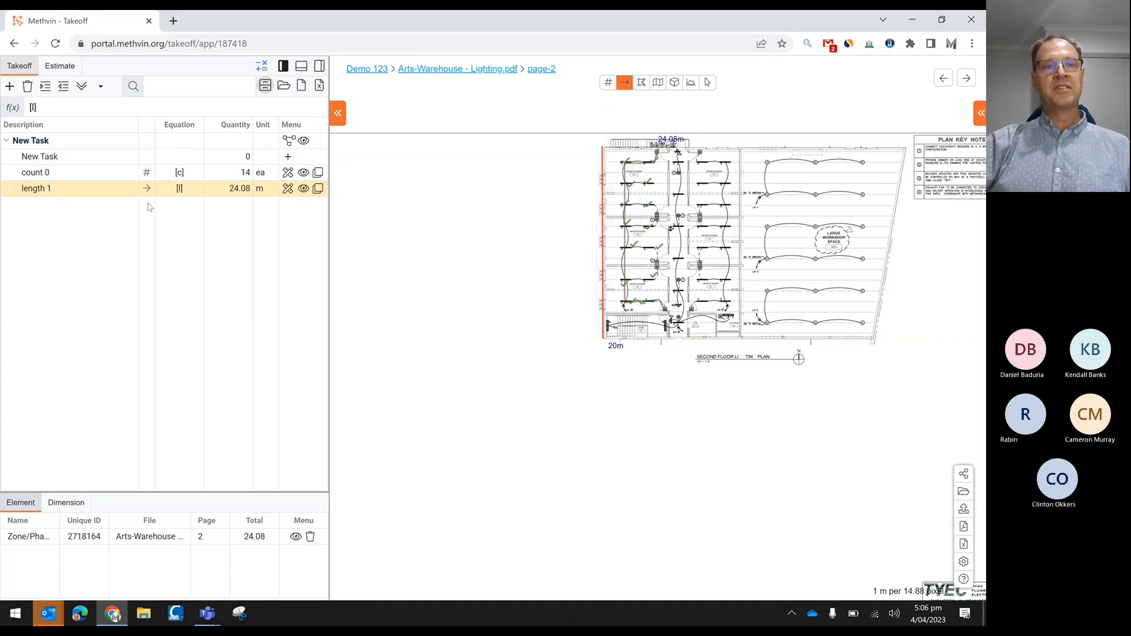
Rename the length item as Cable
click(79, 188)
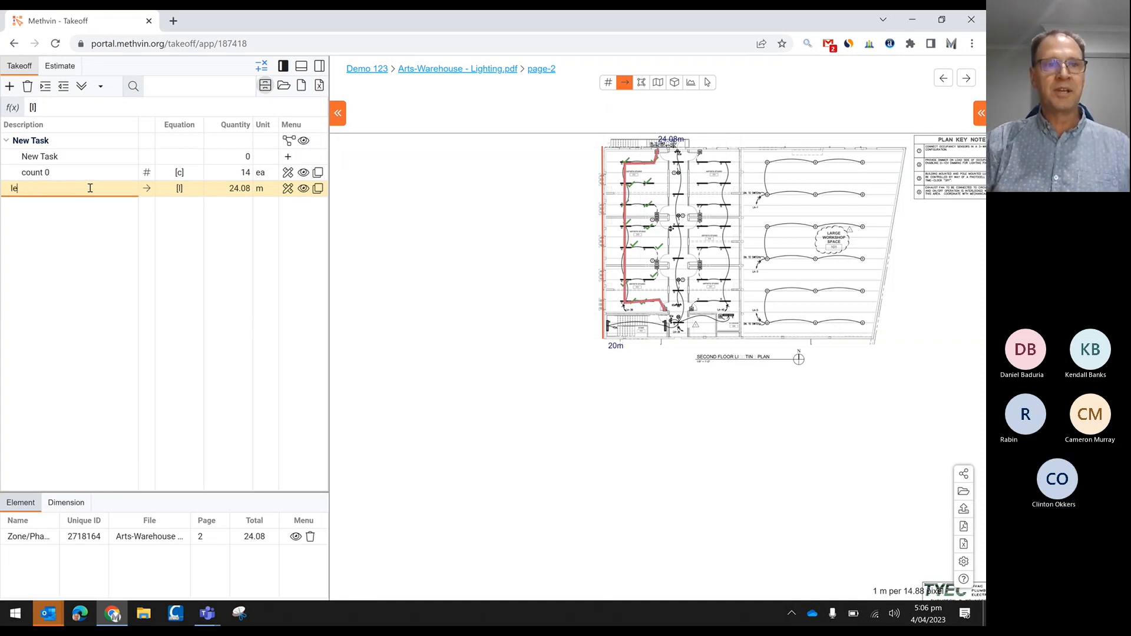
text(Cab)
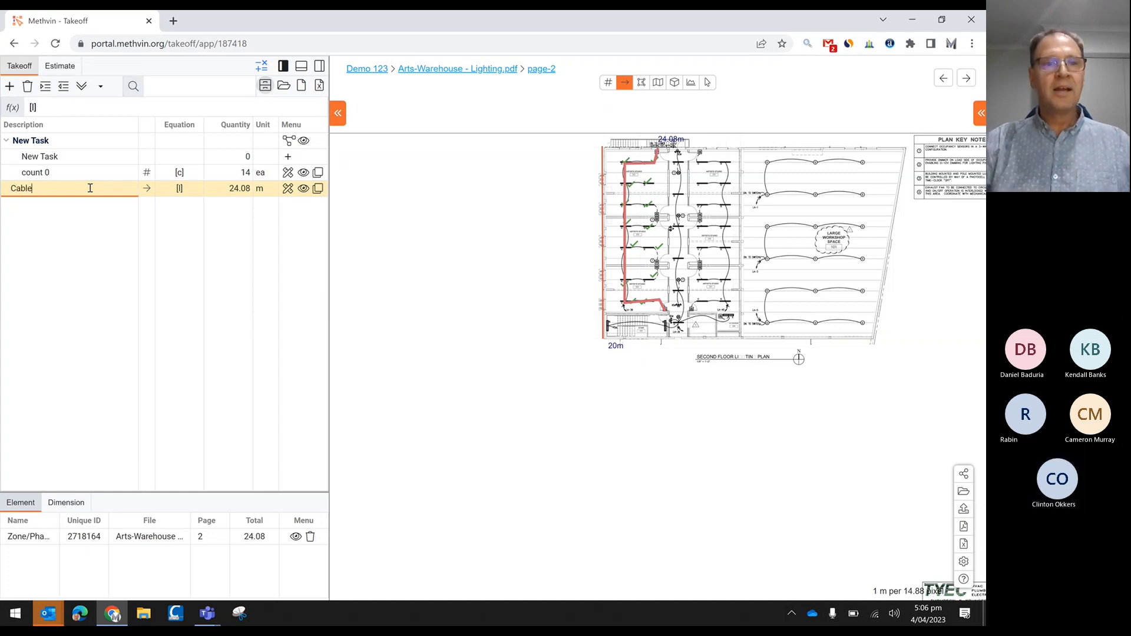
key(Return)
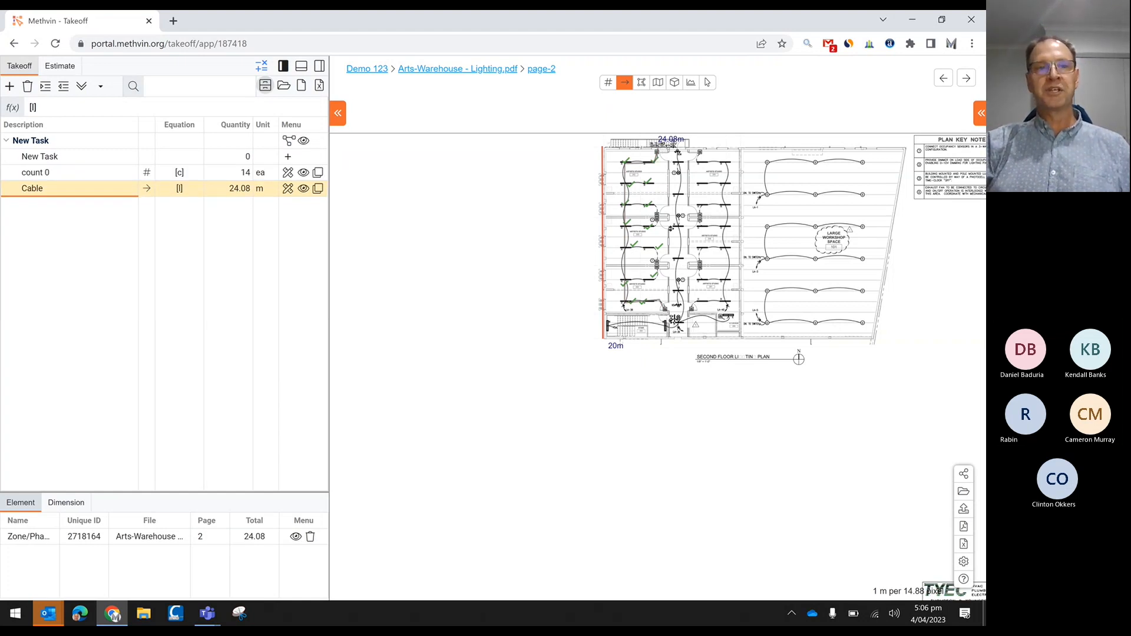
Set the Cable item's equation to [l]+2m
click(183, 189)
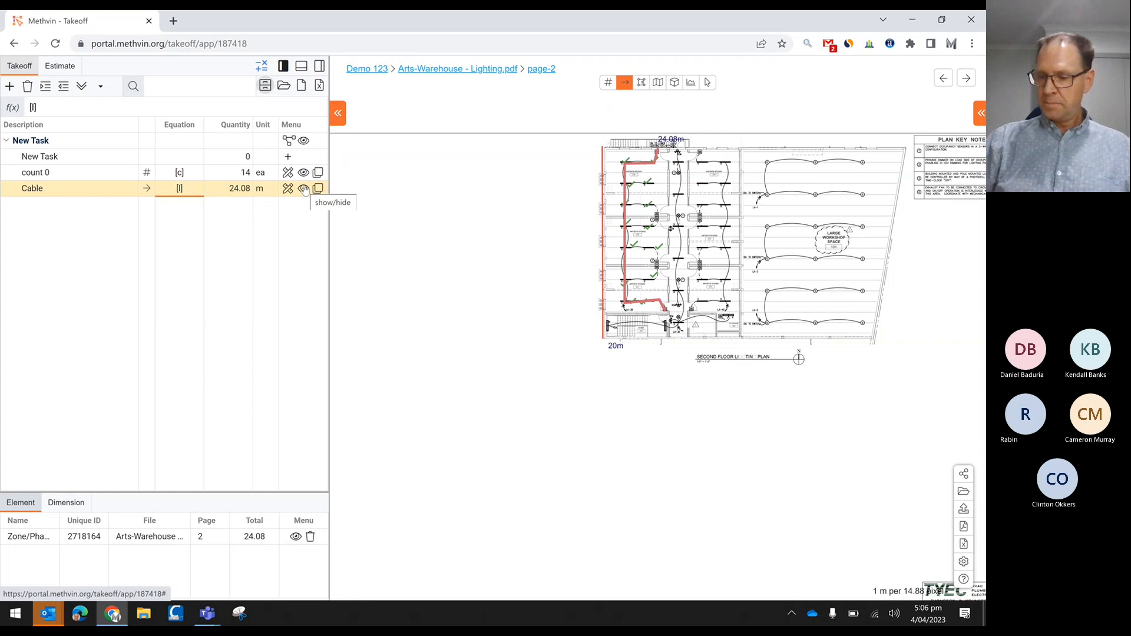
text(+2m)
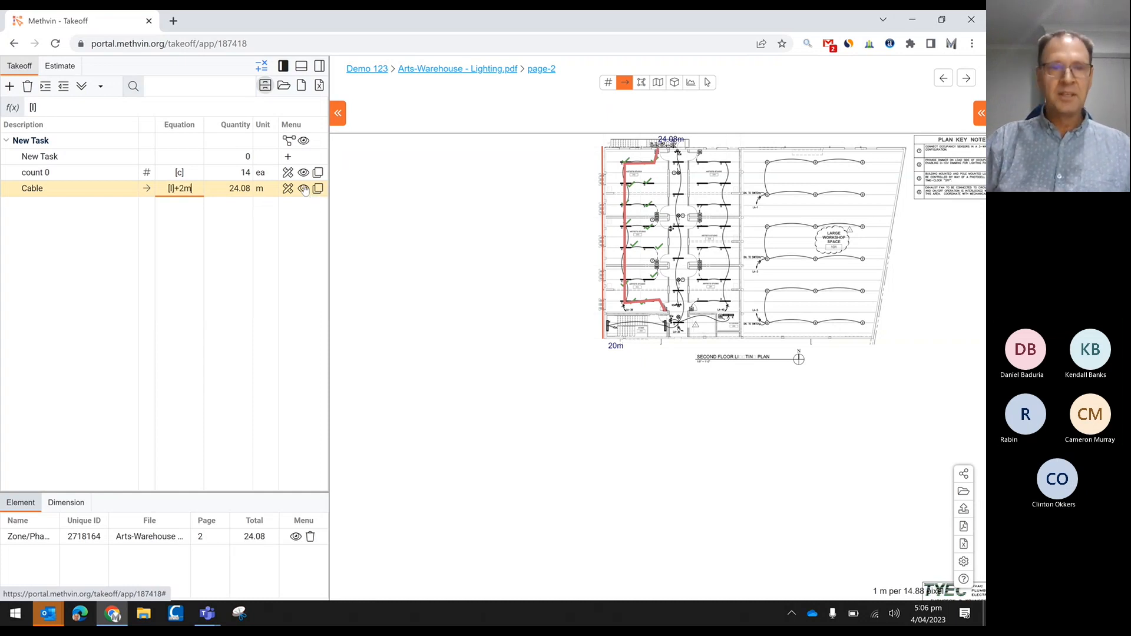
key(Return)
click(304, 189)
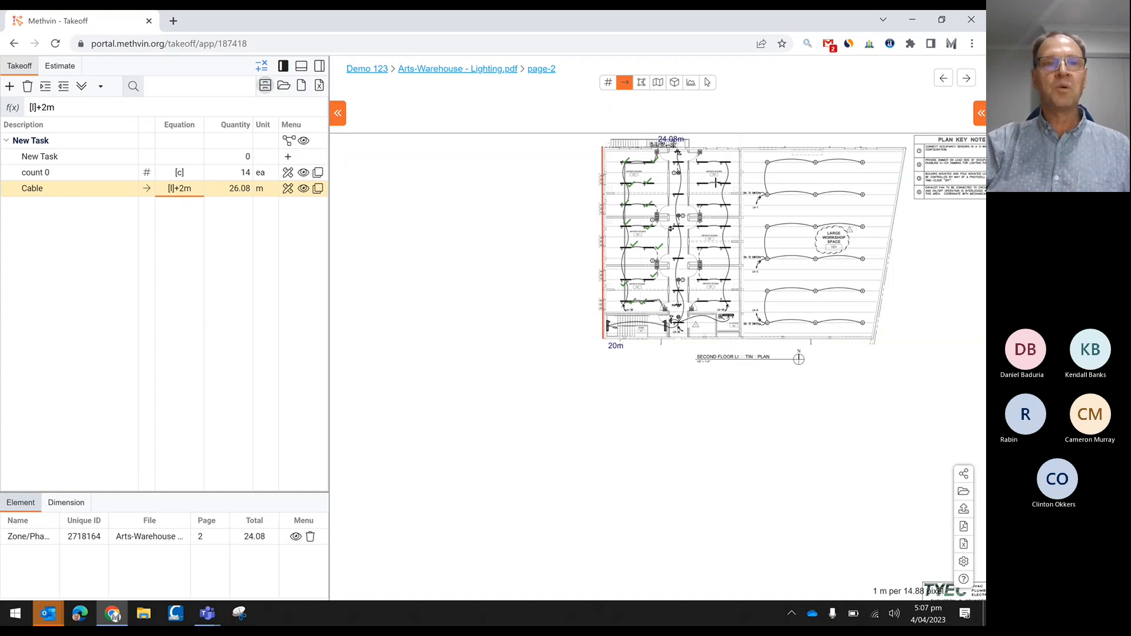
Change the allowance in the Cable item's equation so it reads [l]+4m
click(193, 186)
click(185, 192)
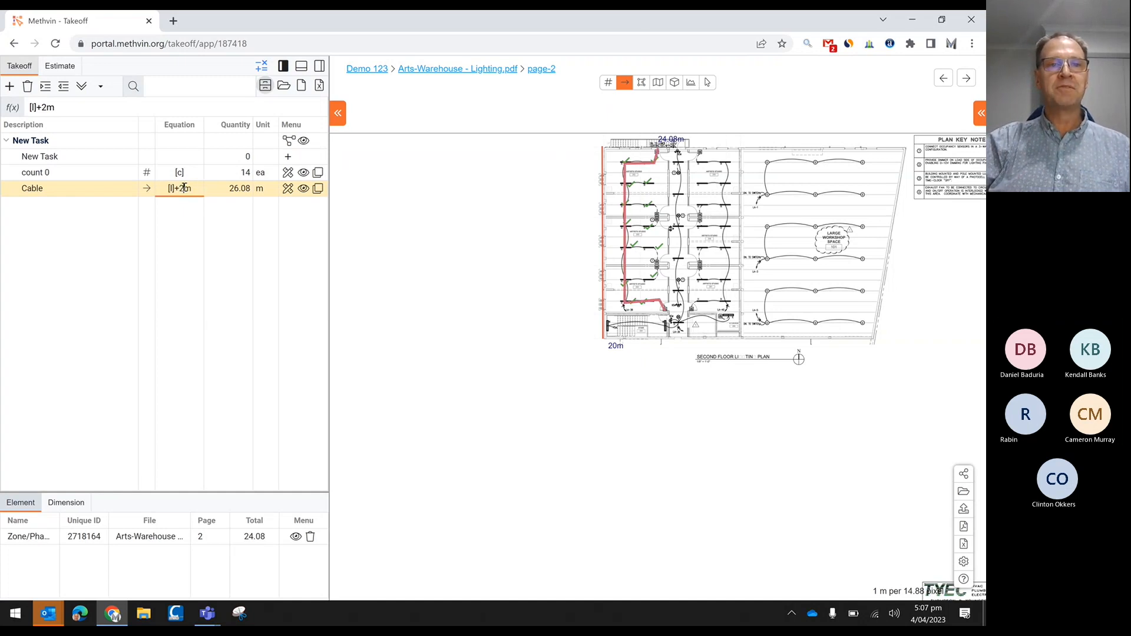
key(BackSpace)
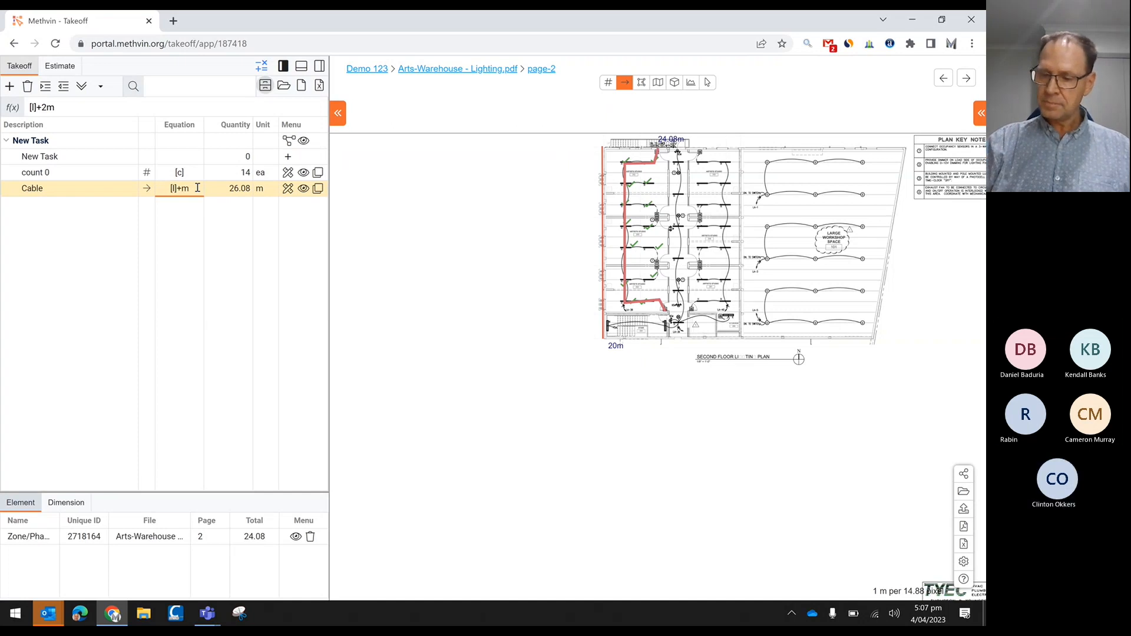
text(4)
key(Return)
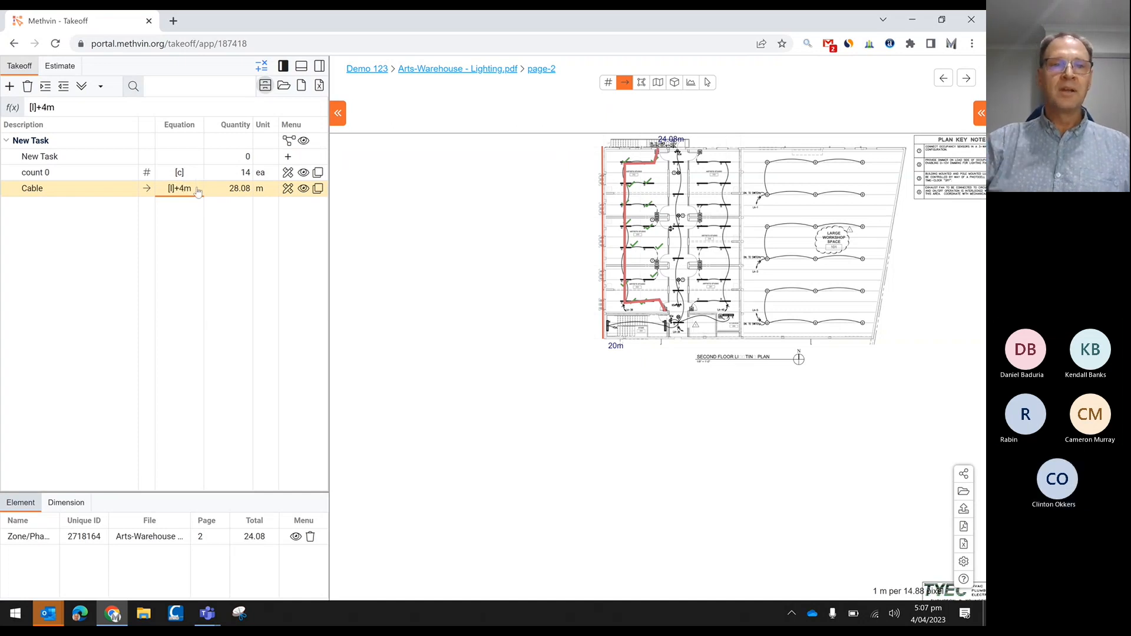
Remove the fixed allowance from the Cable item's equation so it reads [l]
click(180, 186)
drag(180, 186, 194, 187)
key(BackSpace)
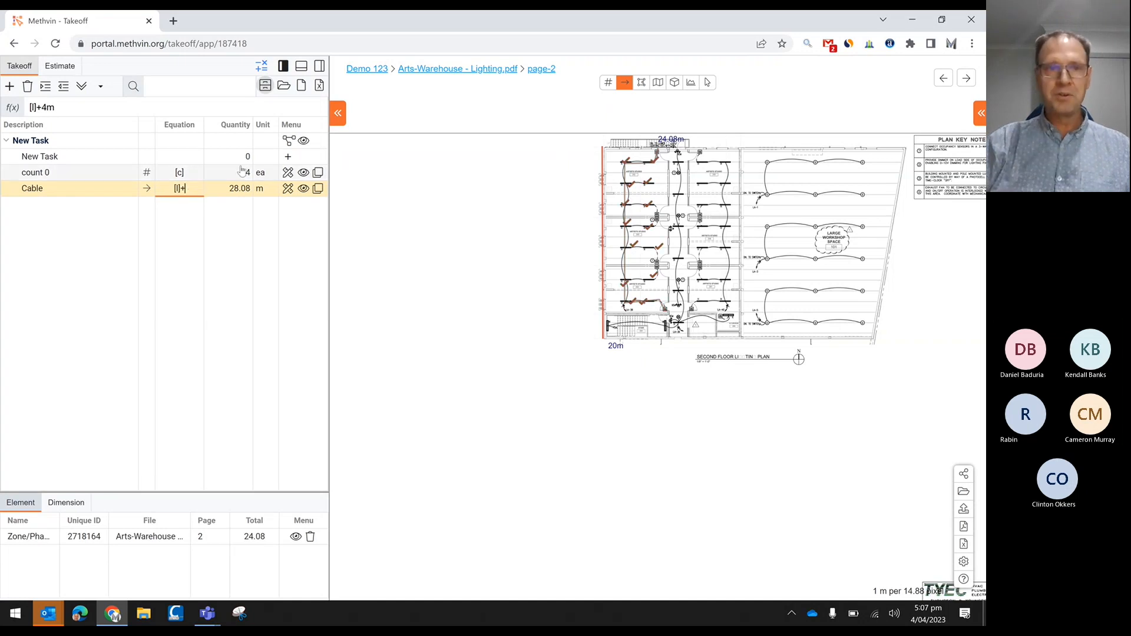
click(241, 171)
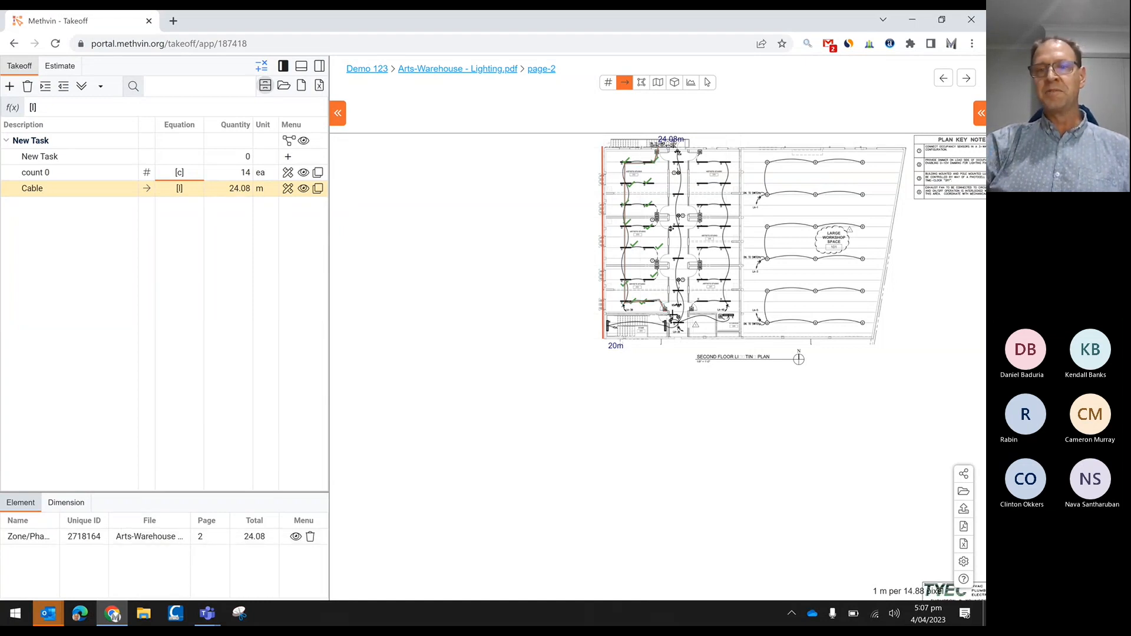
Trace two more Cable runs, about 19 m along the central corridor and about 25 m through the rooms on its right-hand side
click(678, 322)
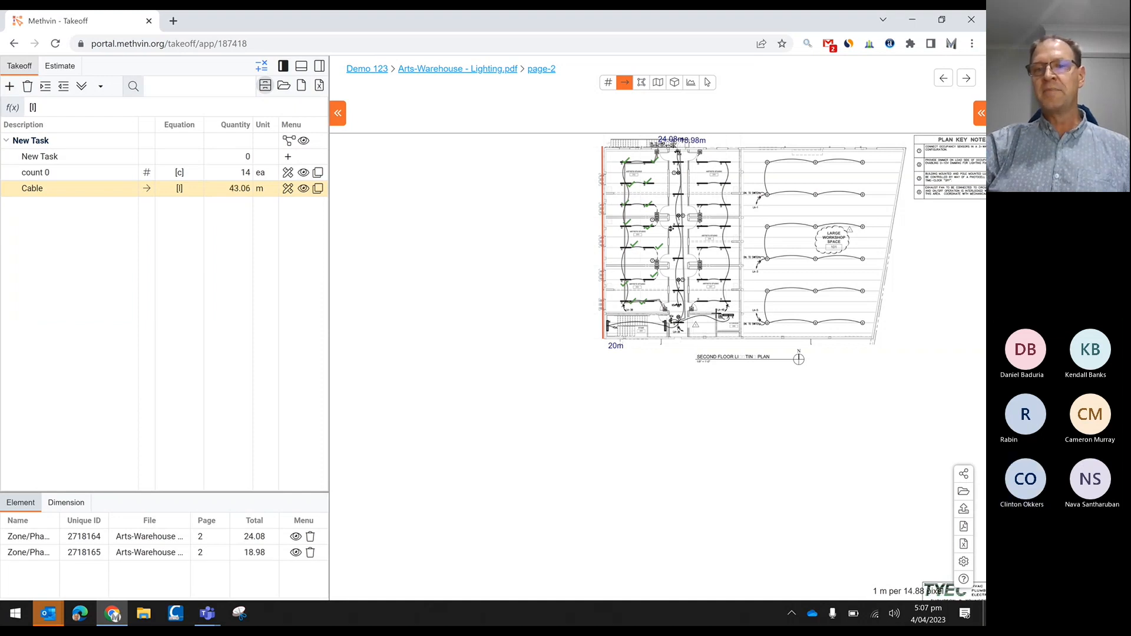
click(679, 321)
click(728, 321)
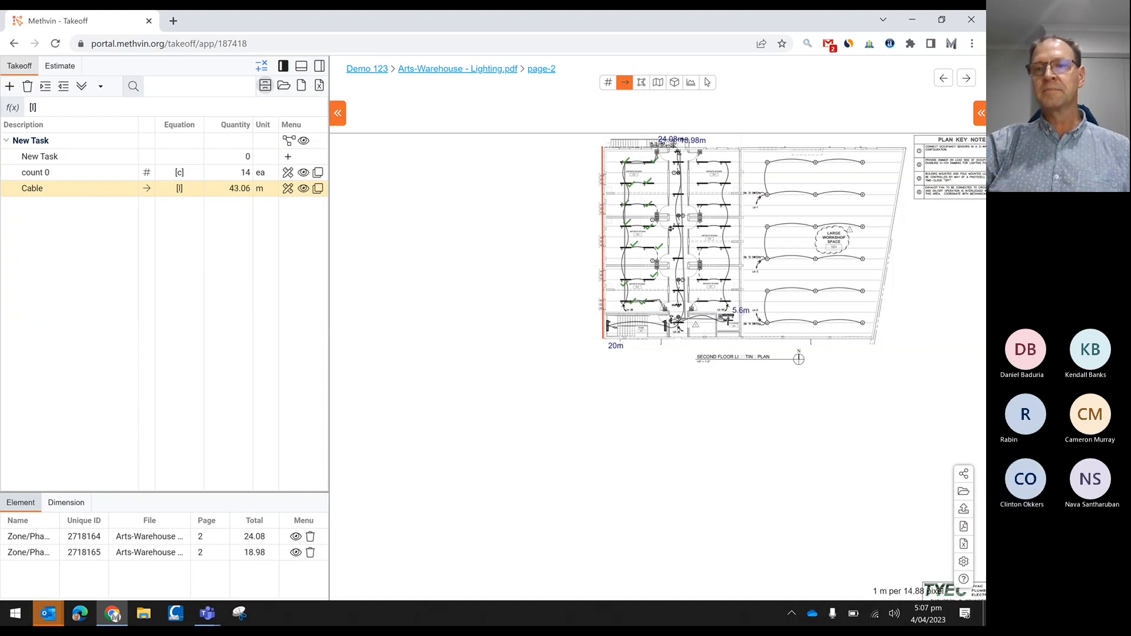
click(726, 169)
click(699, 163)
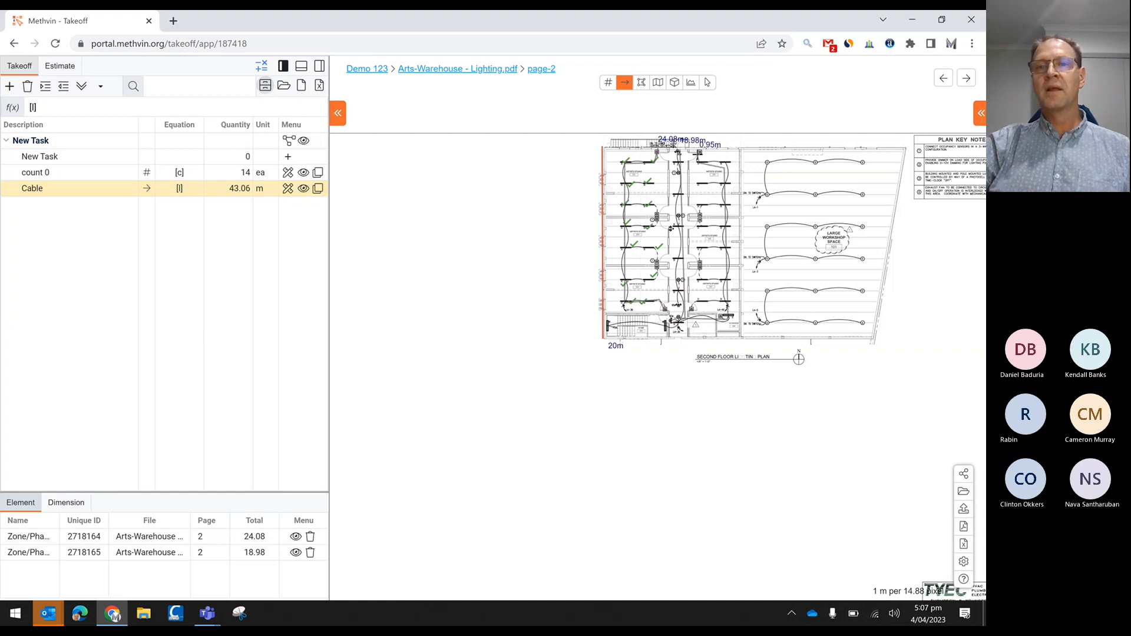
double_click(699, 152)
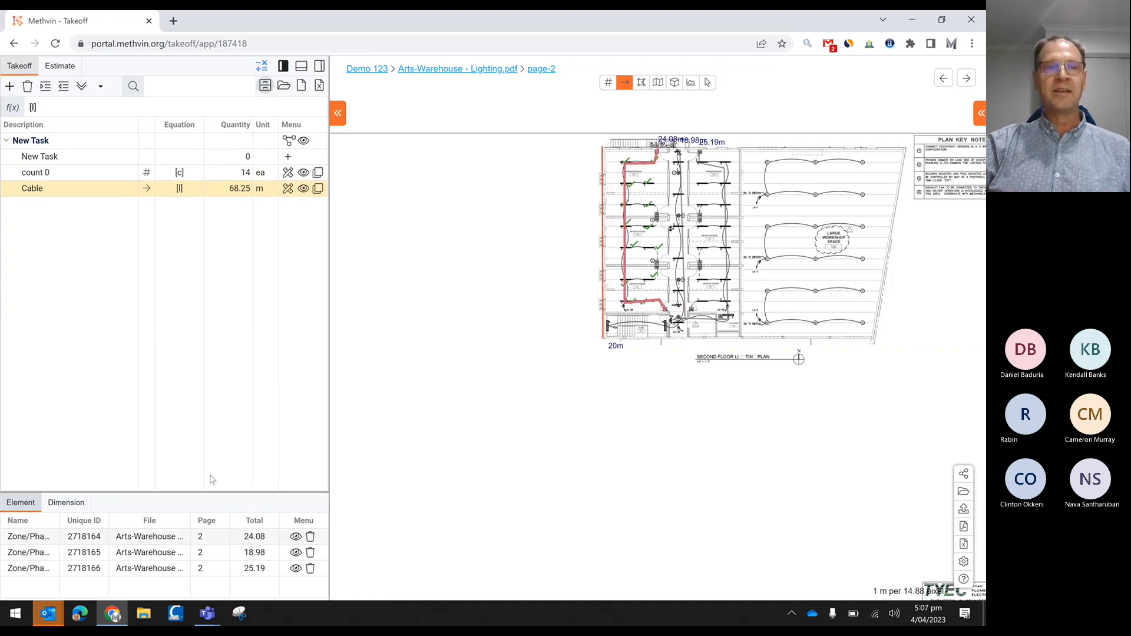
Set the Cable item's equation to [l]+3*6
click(192, 188)
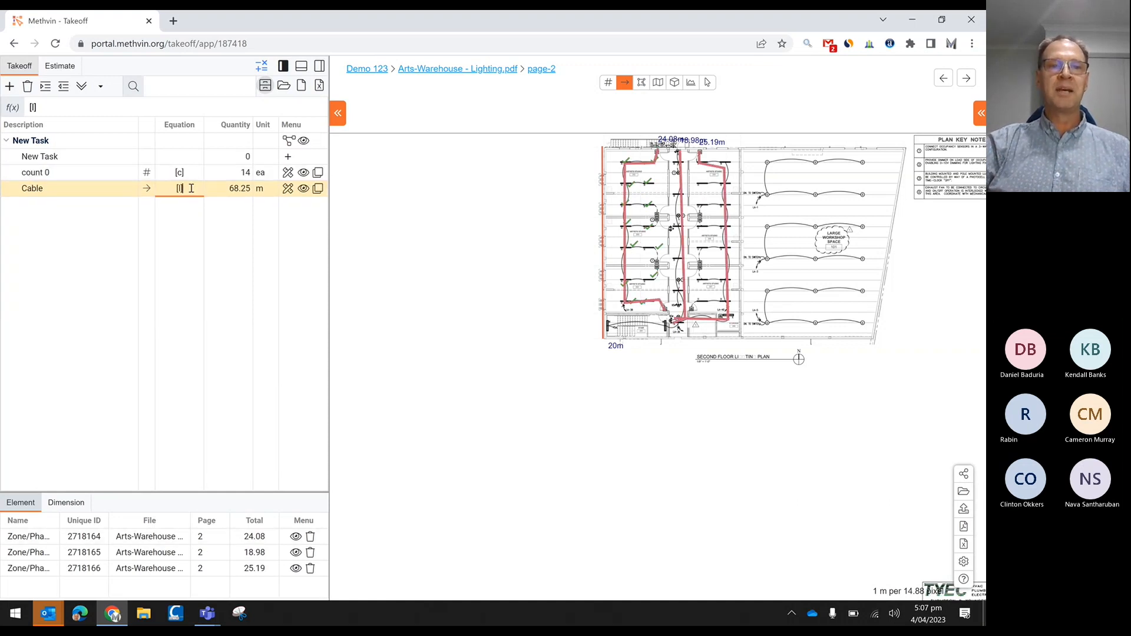
text(+3*6)
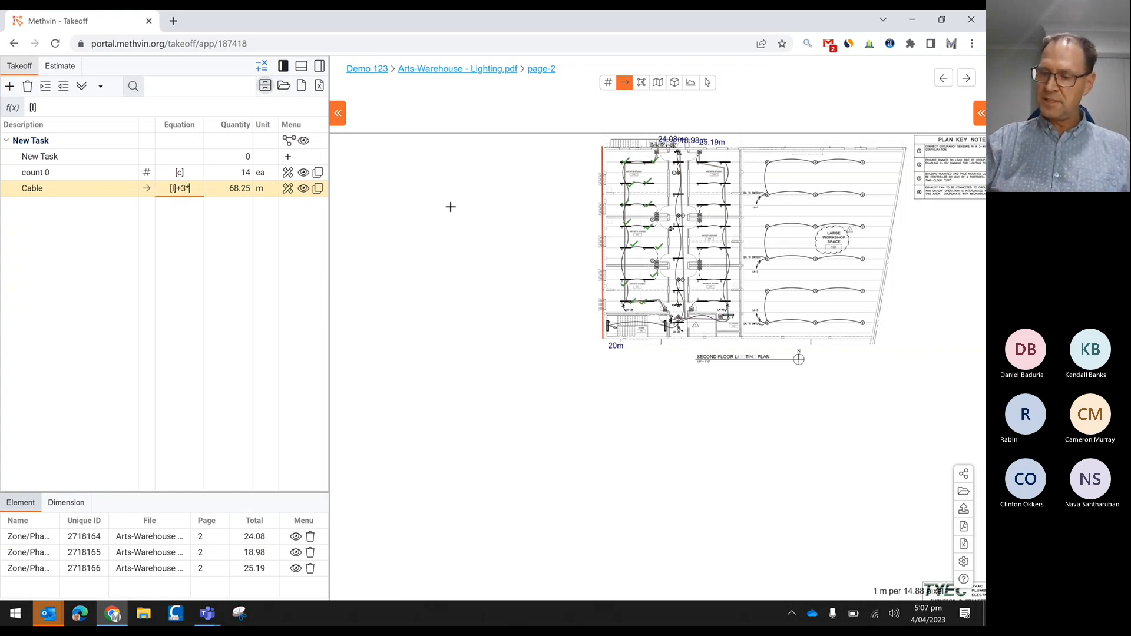
key(Return)
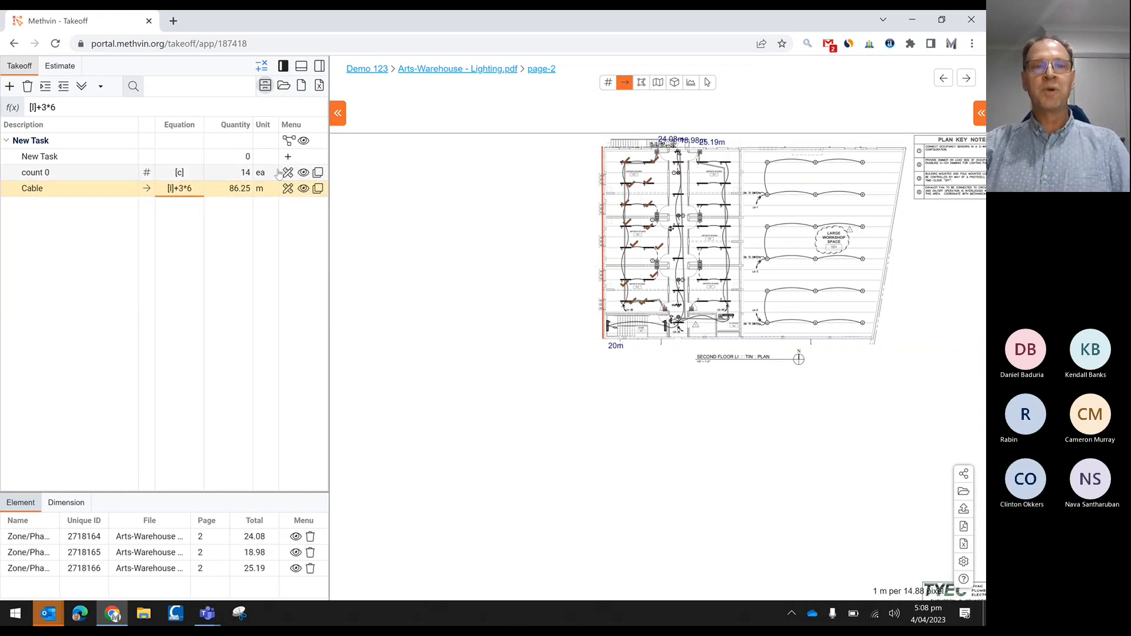
Resume measuring the count 0 item and mark eight more light fittings in the corridor and the right-hand rooms
click(50, 172)
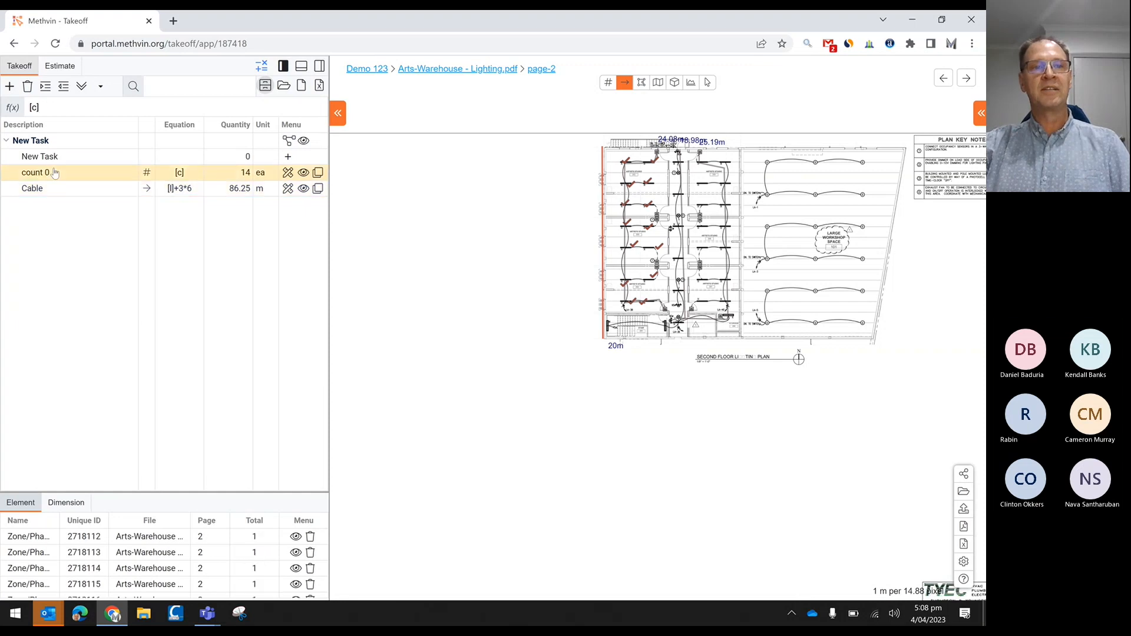
click(288, 172)
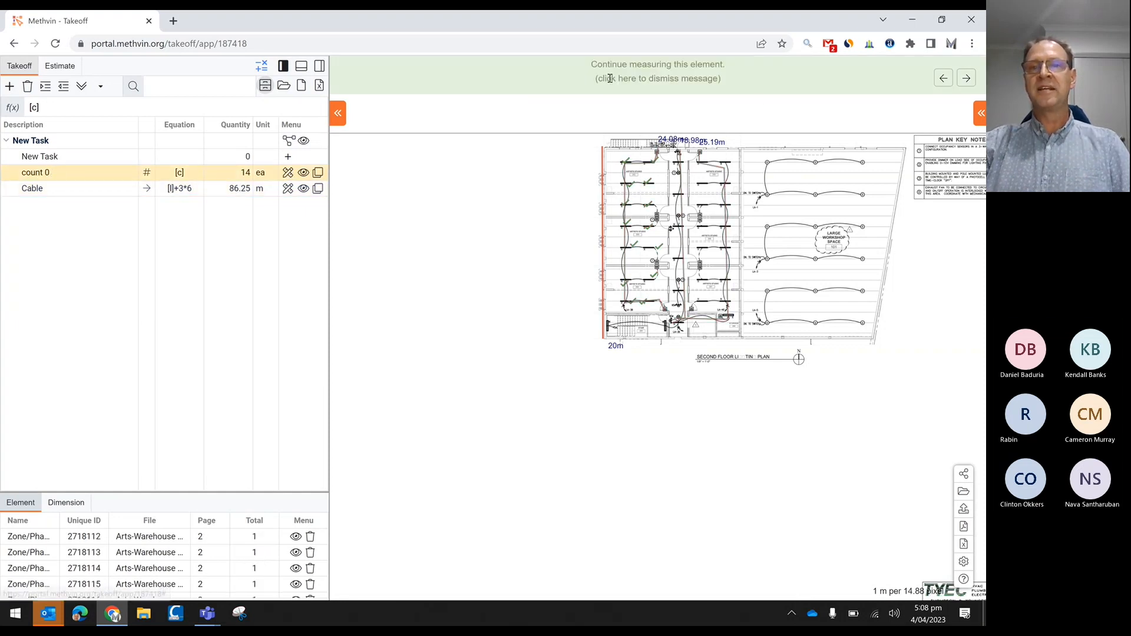
click(701, 163)
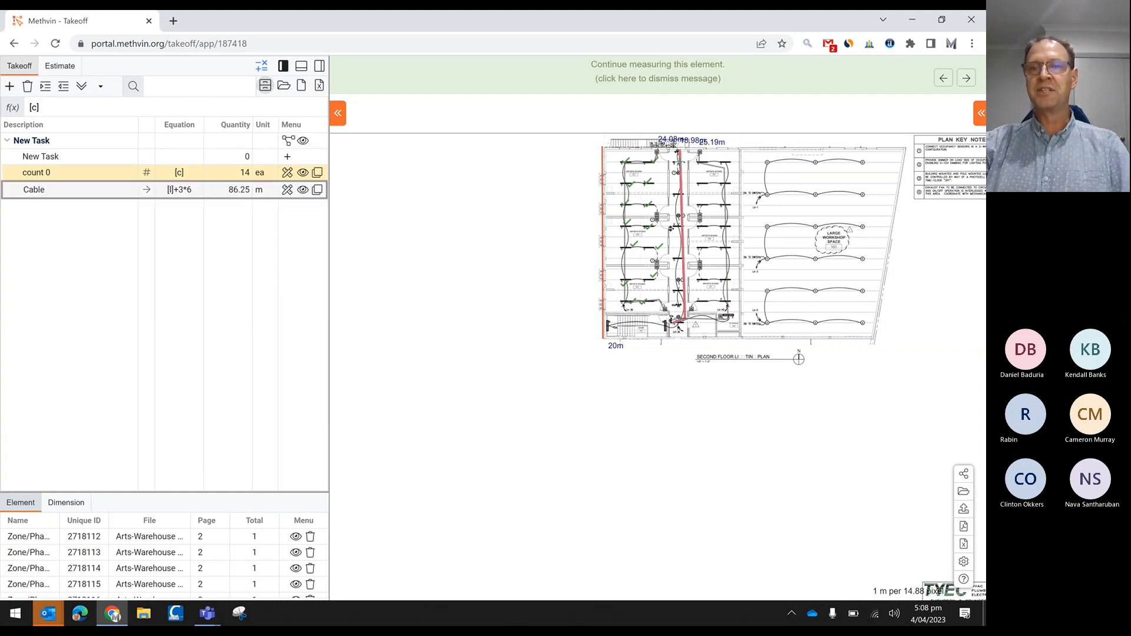
double_click(730, 162)
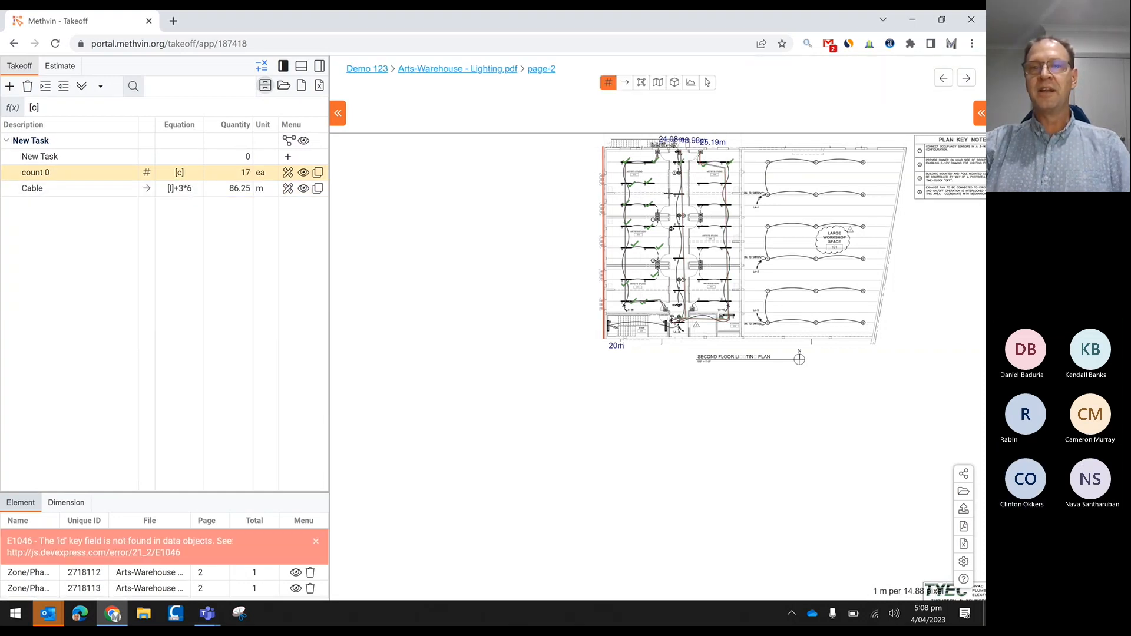
click(733, 184)
click(708, 202)
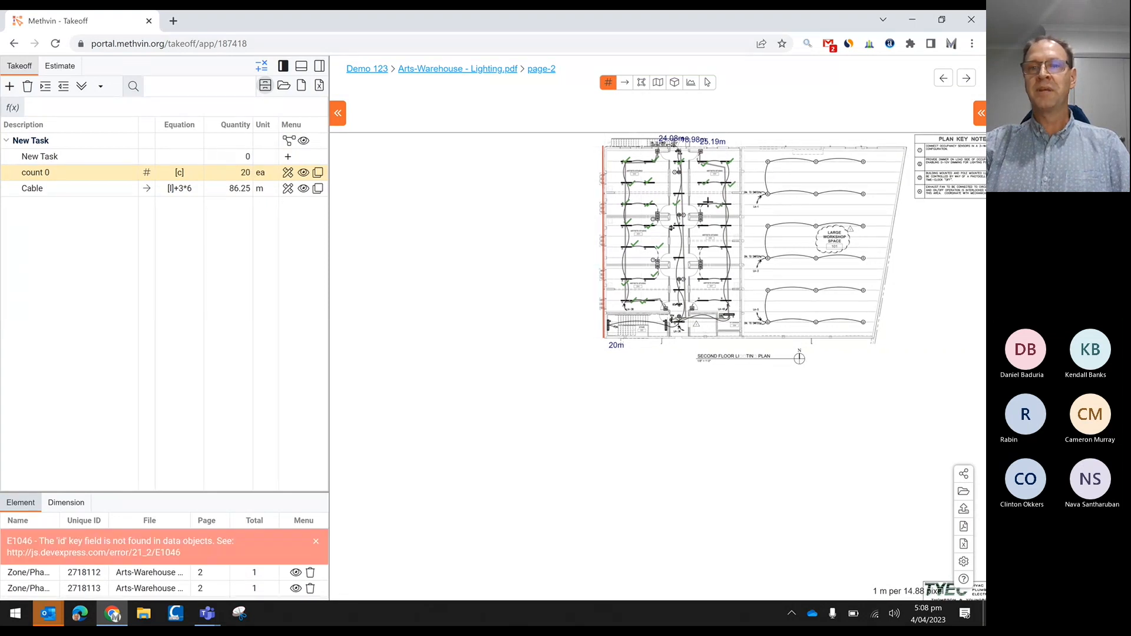
drag(719, 203, 714, 204)
click(714, 204)
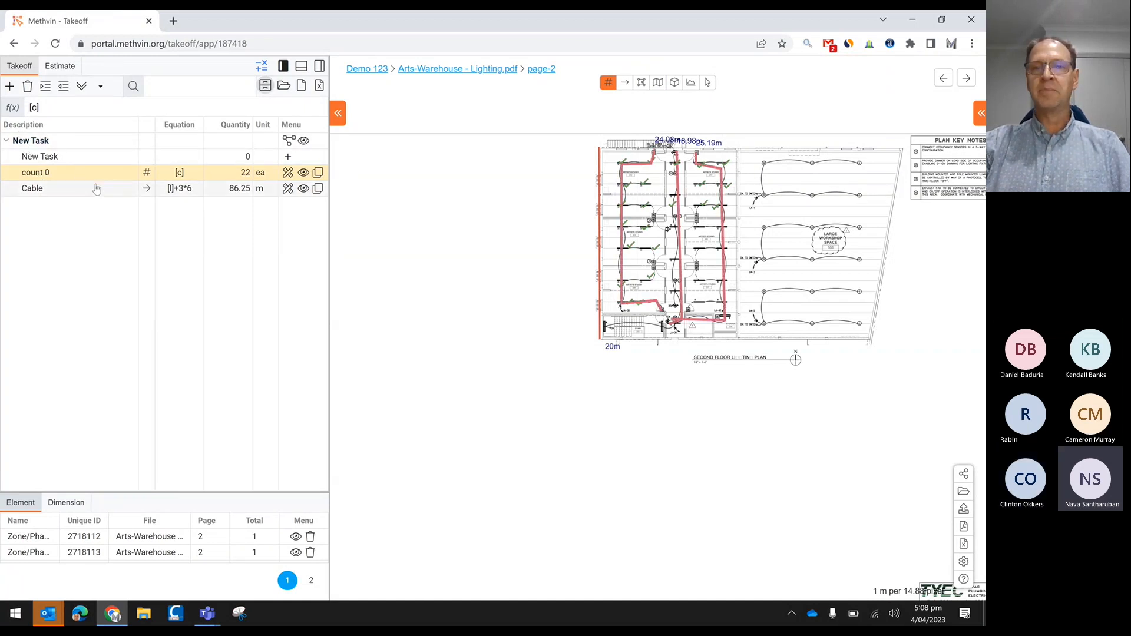
Add a second count item under the parent task and mark the 18 light fittings in the large workshop space
click(289, 141)
click(298, 148)
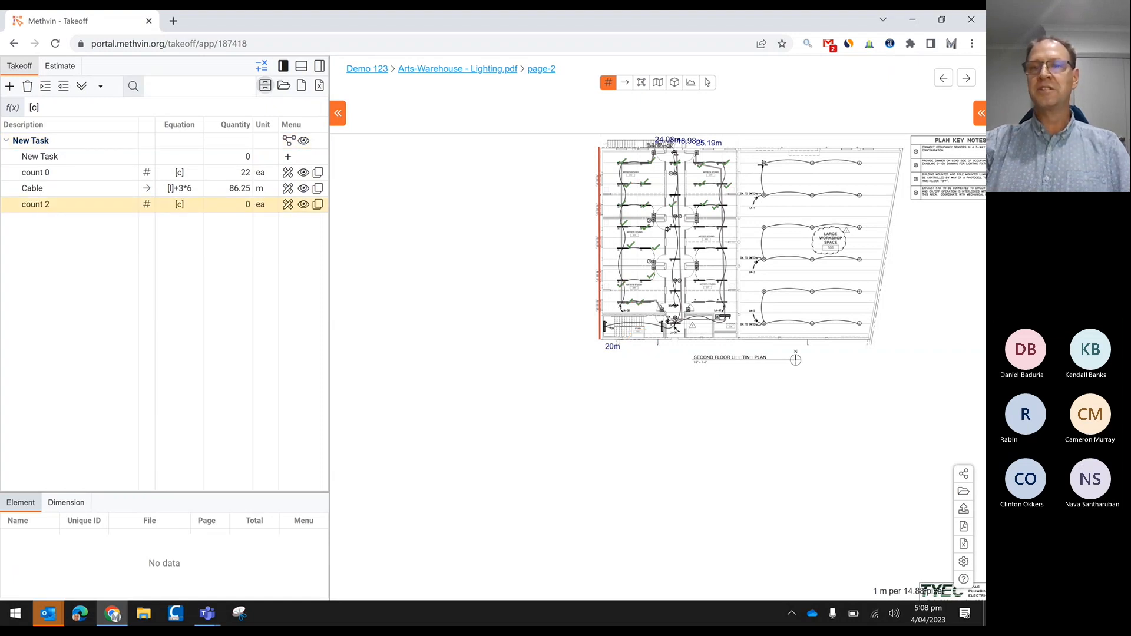
click(858, 163)
click(772, 191)
click(814, 192)
click(862, 195)
click(765, 228)
click(808, 229)
click(765, 257)
click(812, 260)
click(856, 258)
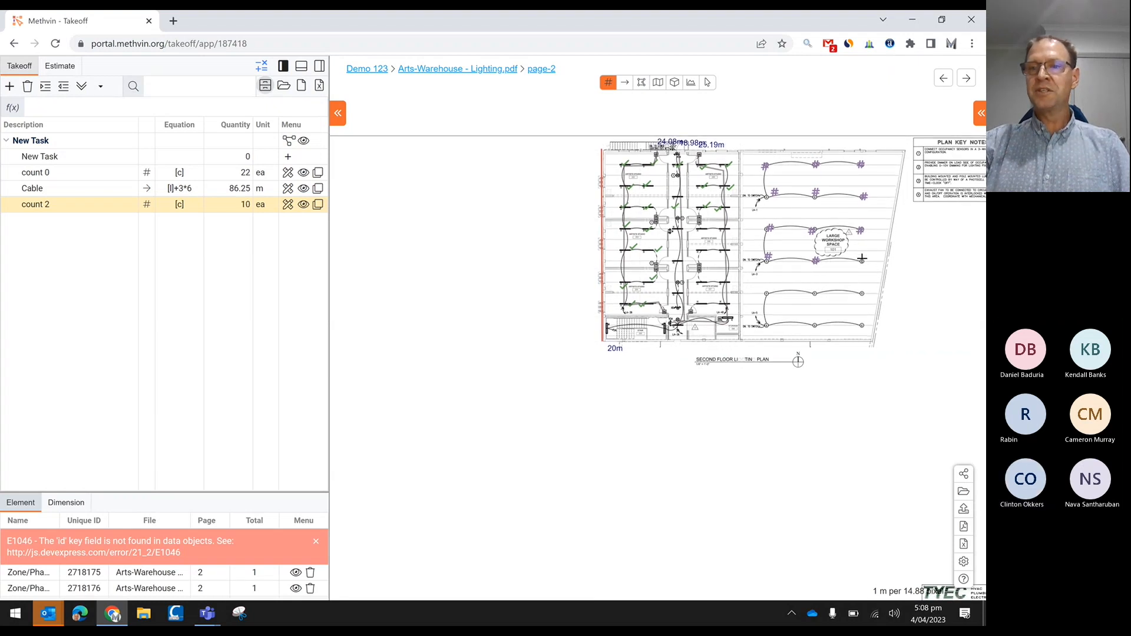
click(810, 293)
click(866, 292)
click(766, 325)
click(814, 325)
click(850, 323)
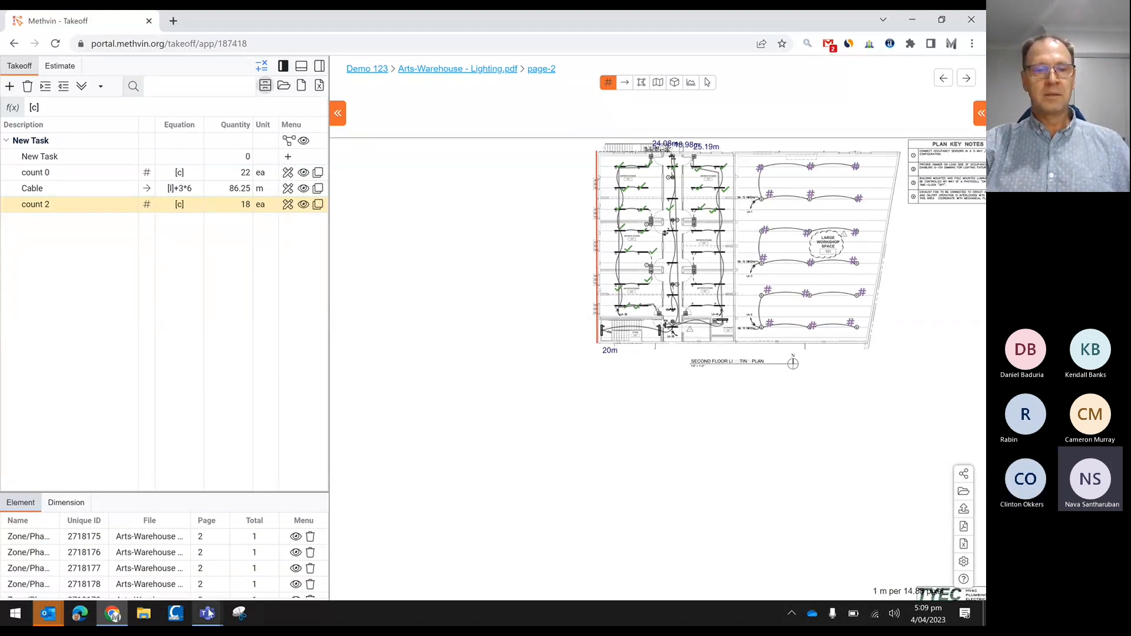
Switch to the Teams meeting window to check the participants, and return to the takeoff
mouse_move(208, 613)
click(187, 568)
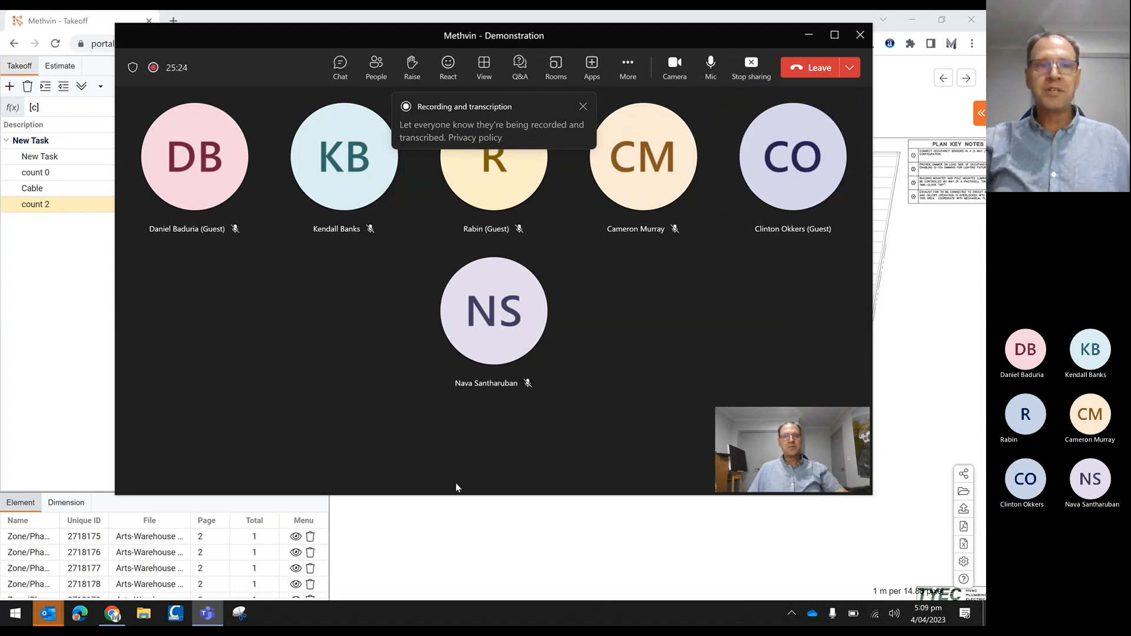
click(90, 274)
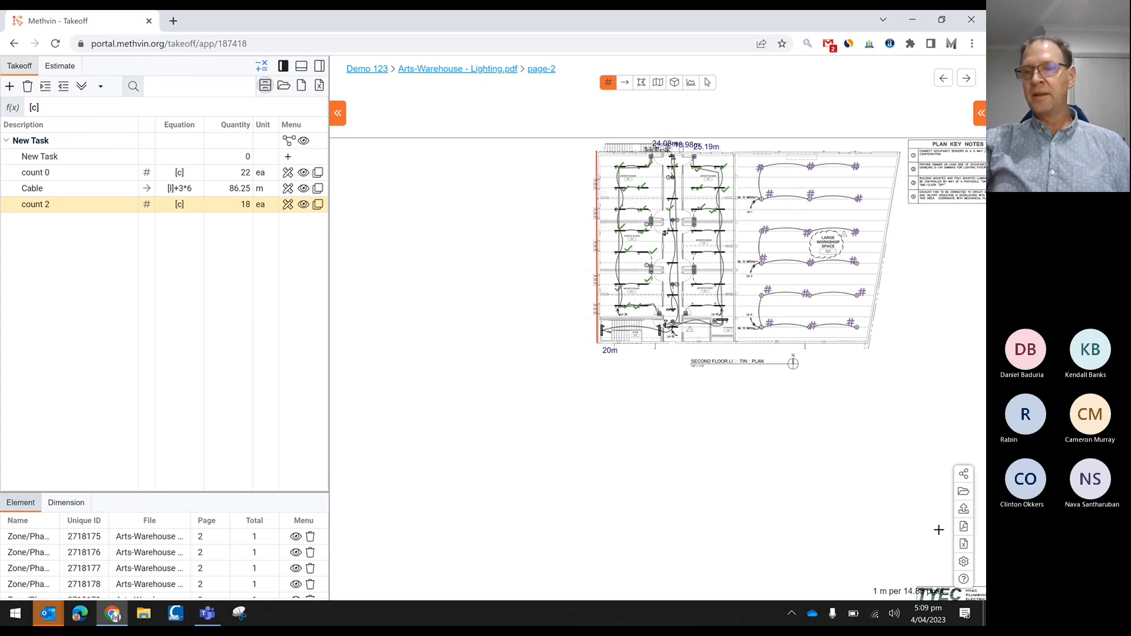
Look over the lighting plan's calibration settings and the project's list of documents, leaving both unchanged
click(964, 564)
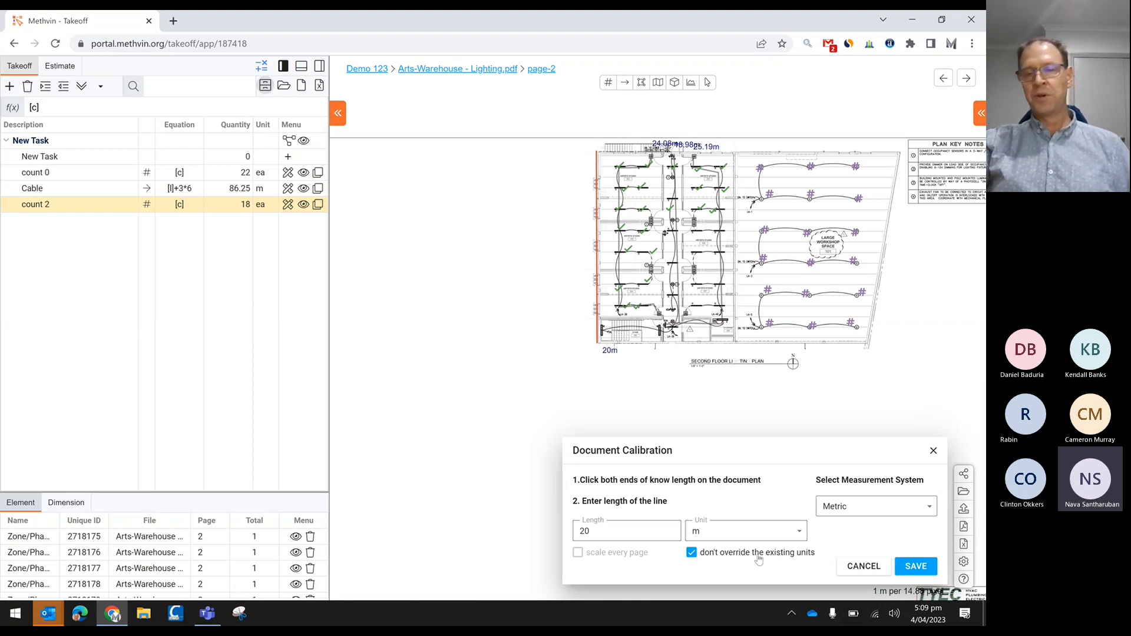
click(873, 571)
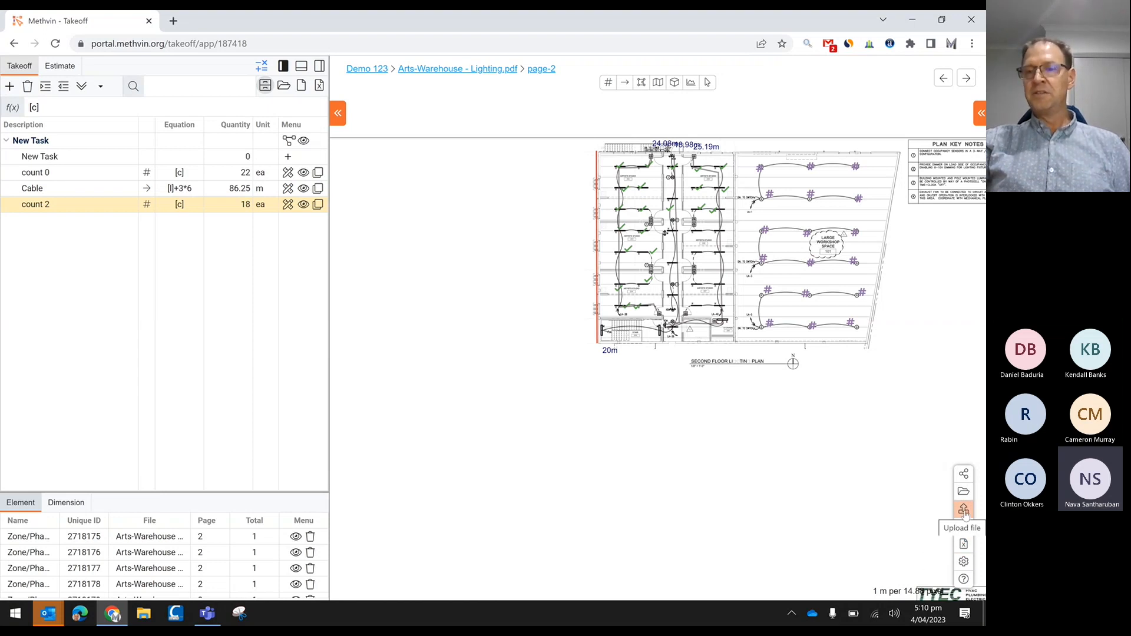
click(964, 493)
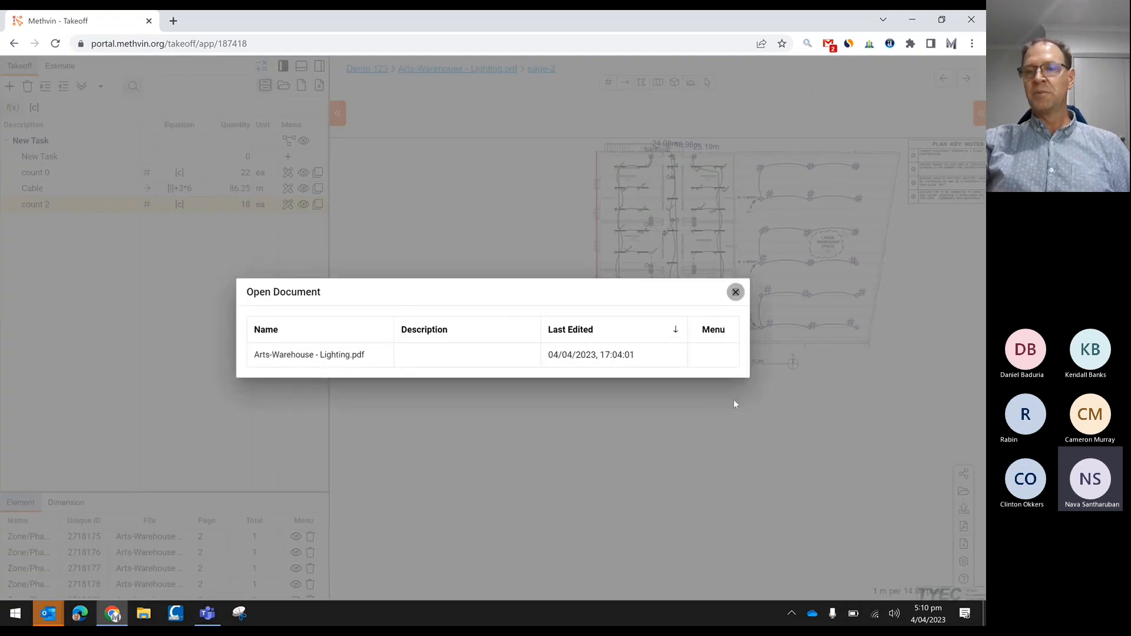
click(736, 292)
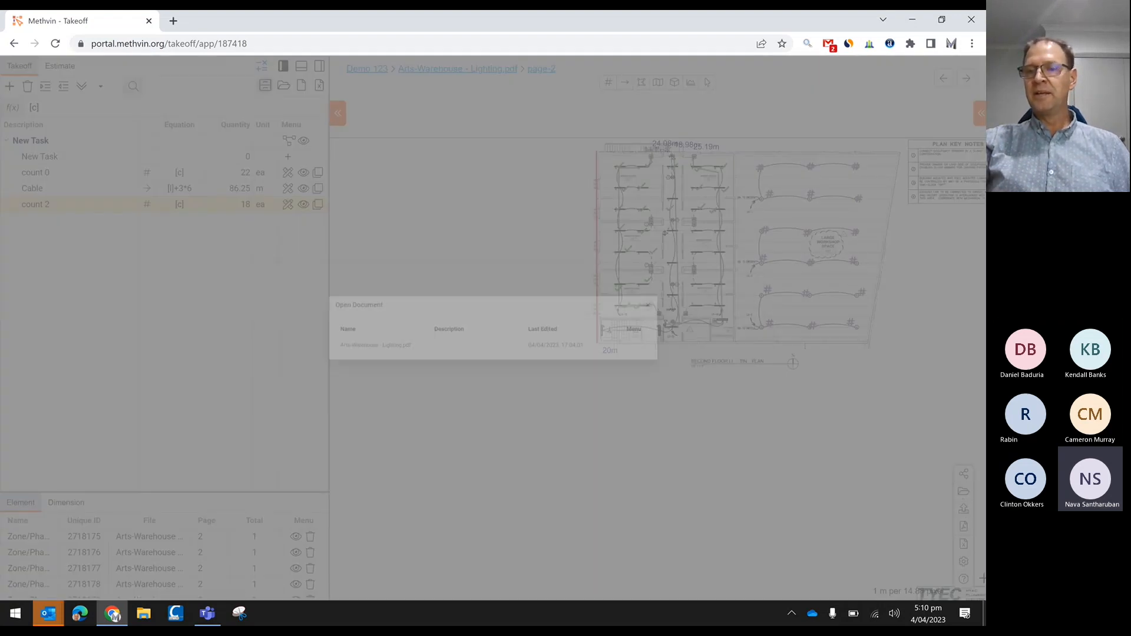
Upload the Arts-Warehouse - Site Plan PDF from the Methvin folder and open its second page
click(963, 507)
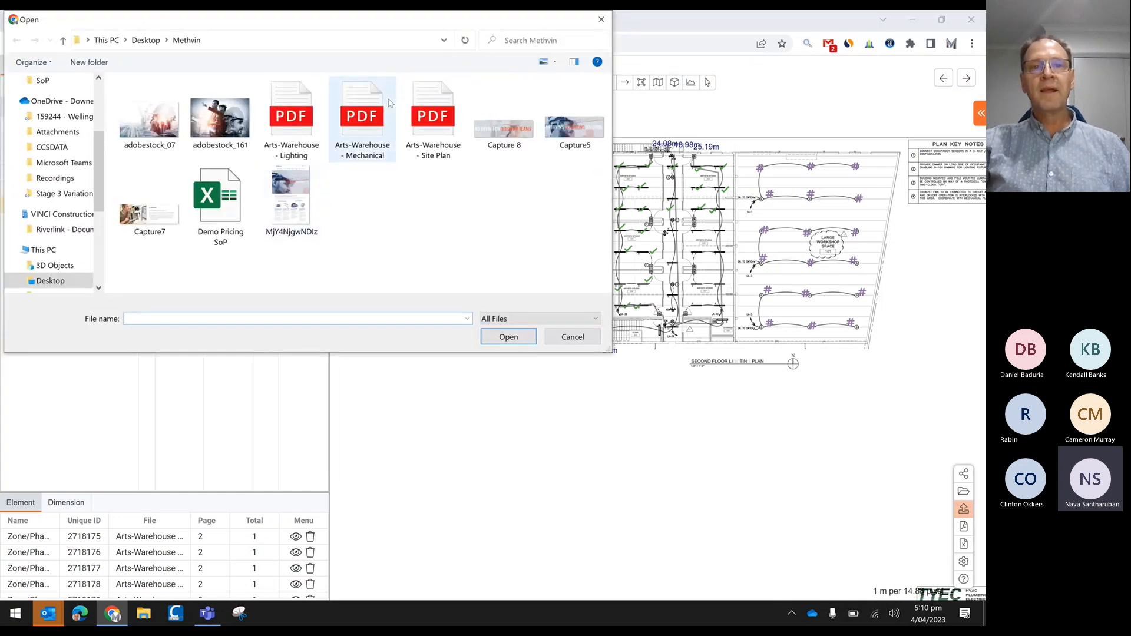
click(434, 94)
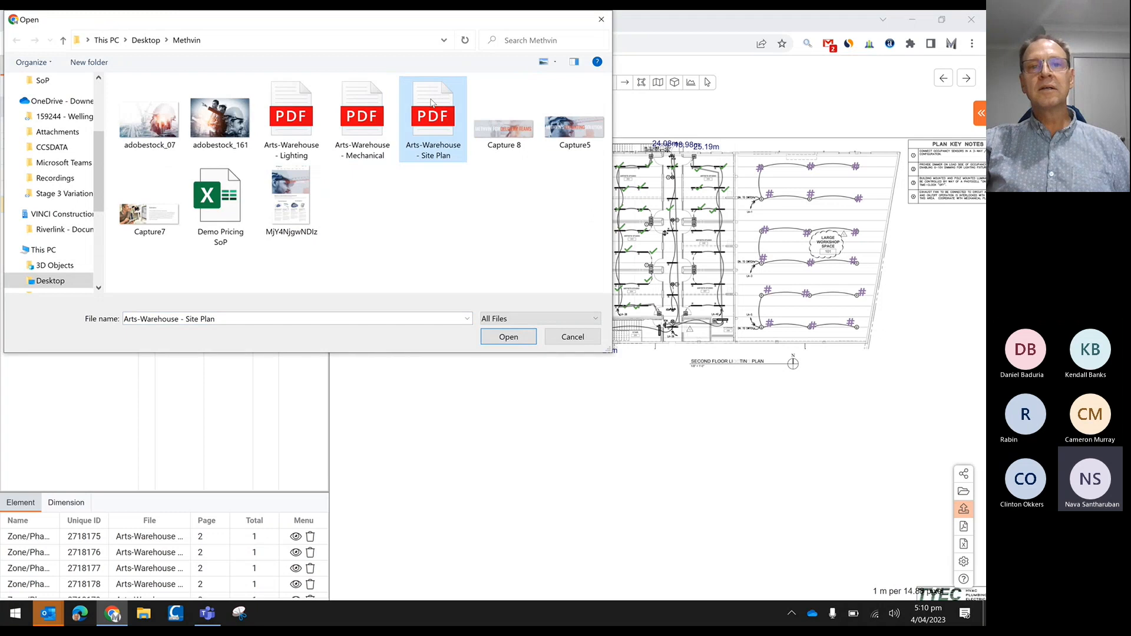
double_click(432, 103)
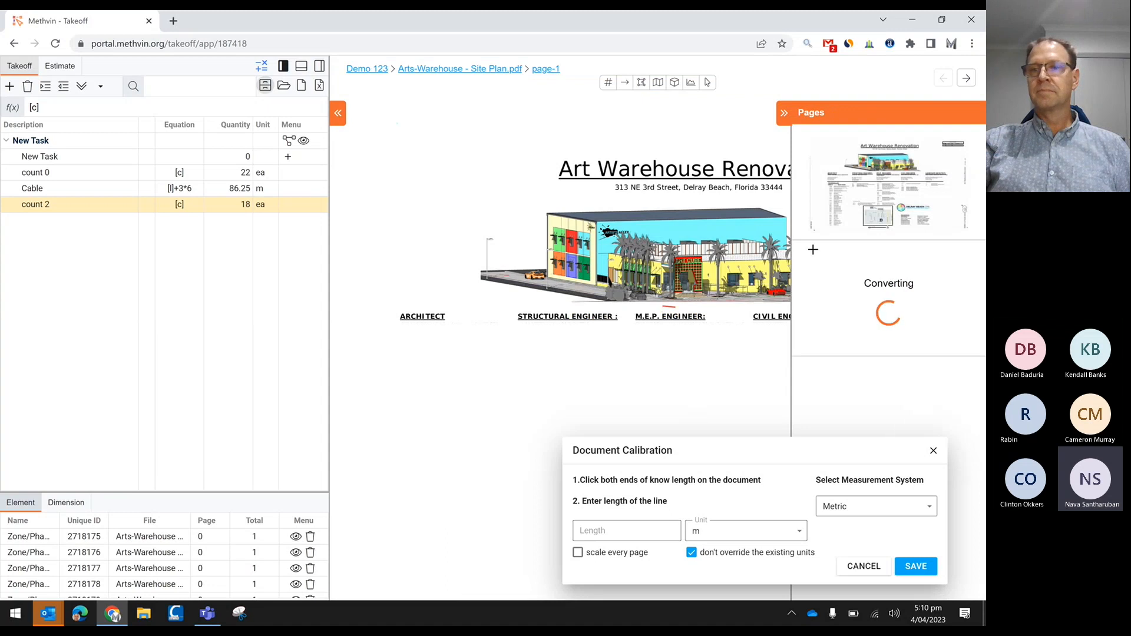
click(782, 113)
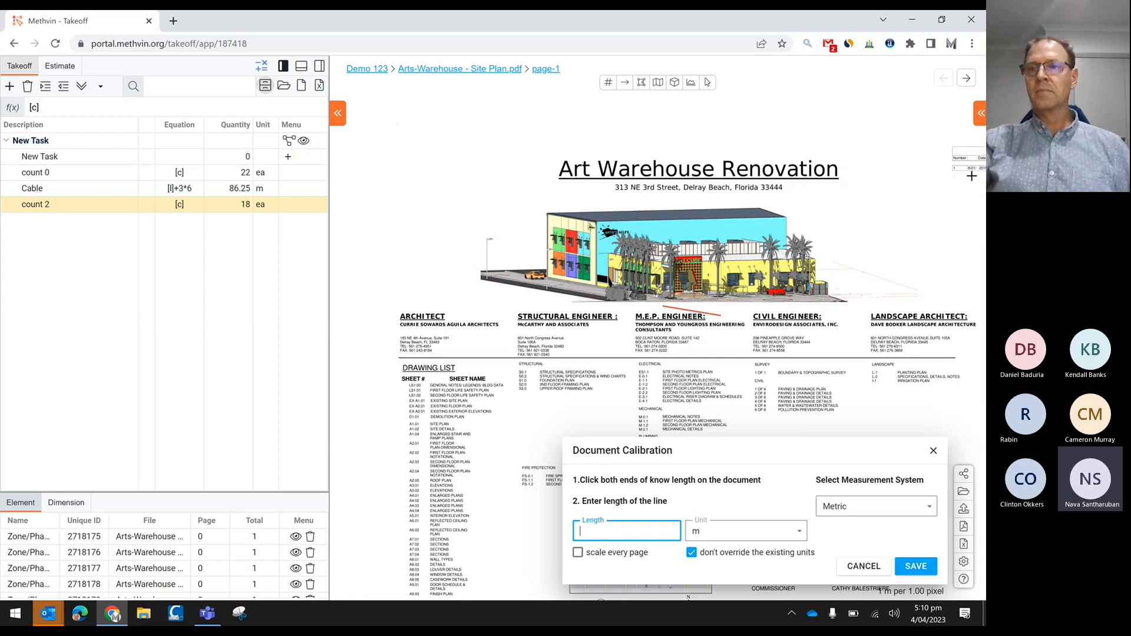
click(980, 116)
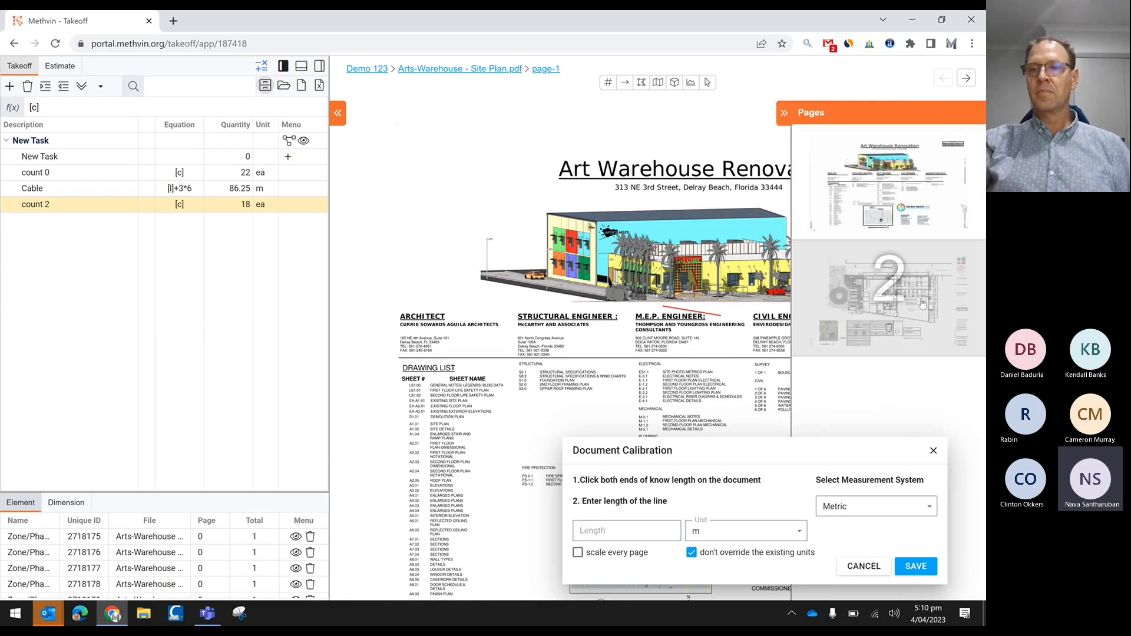
click(923, 304)
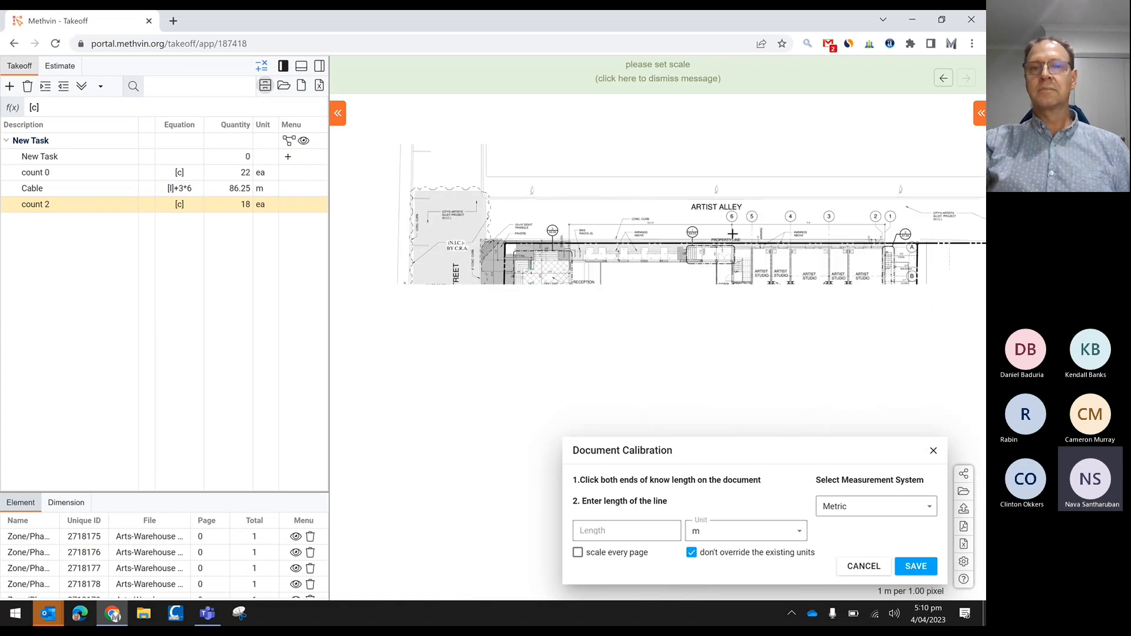
Calibrate the site plan with a 20 m line along the building's Artist Alley side, applying the scale to every page
click(574, 222)
click(887, 224)
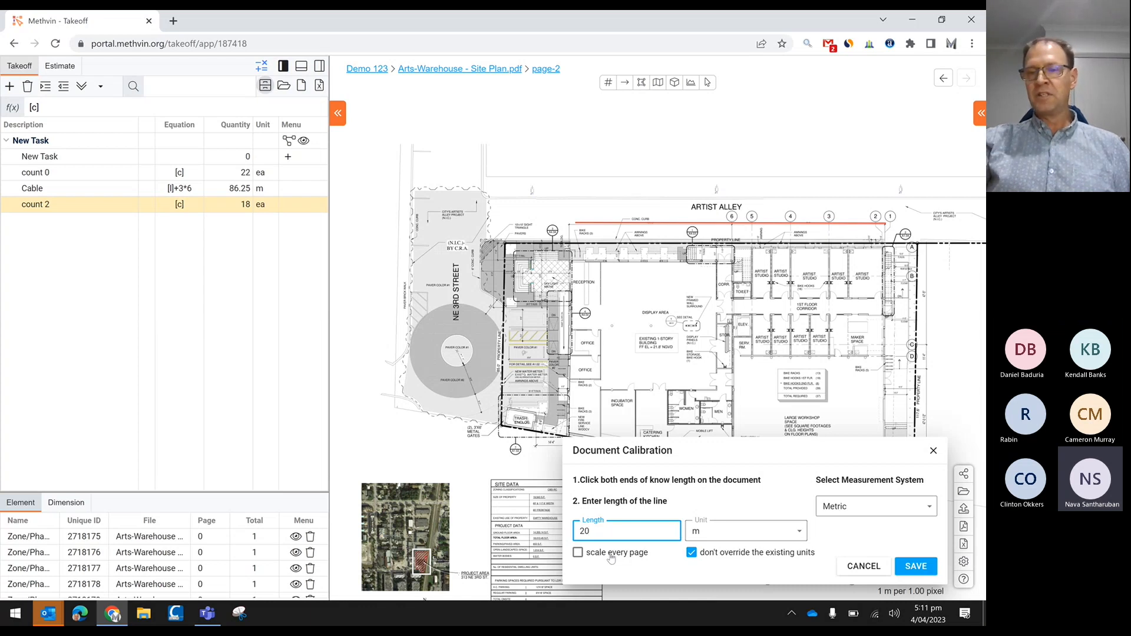
click(577, 554)
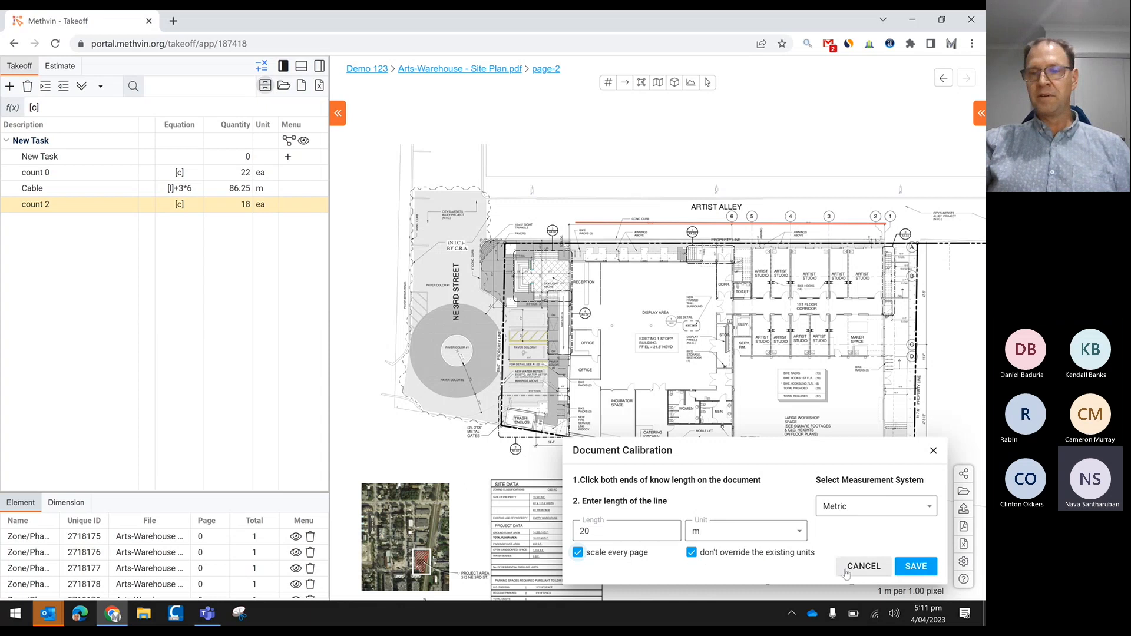
click(921, 572)
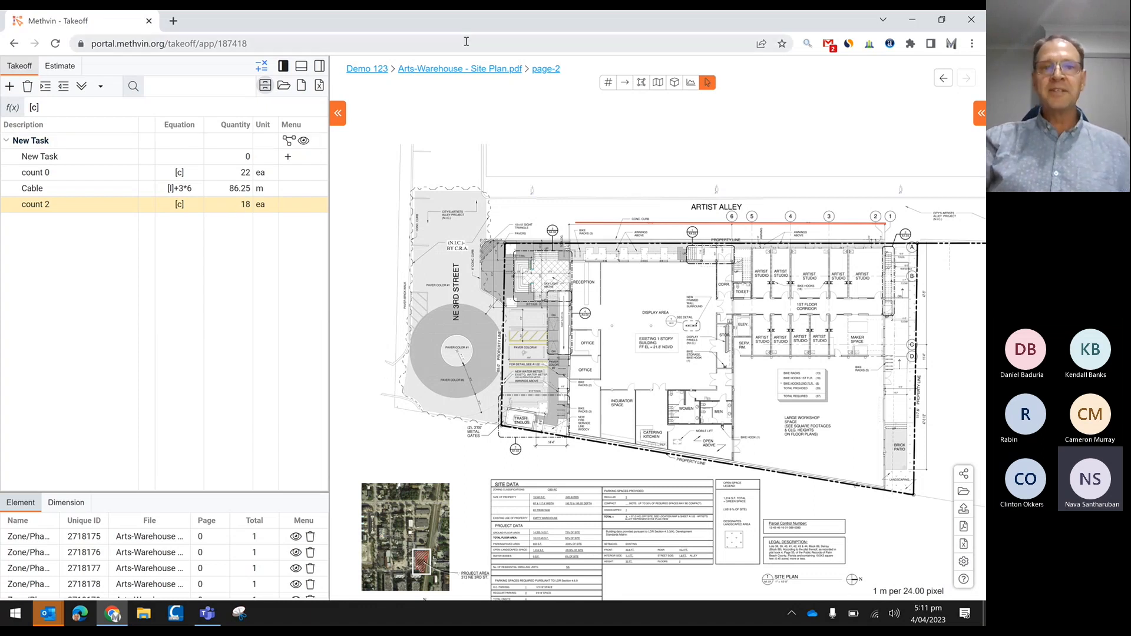
Start an area measurement of the NE 3rd Street paving, outlining its upper edge and the curb corner, and undo the misplaced boundary points
click(643, 84)
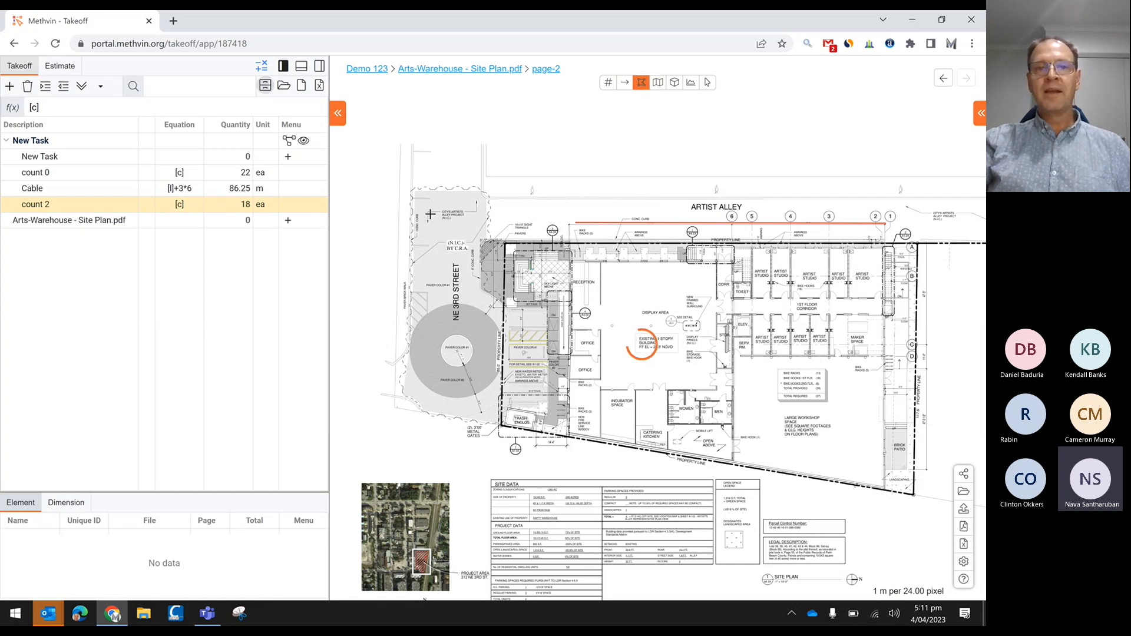
scroll(418, 192, up, 1)
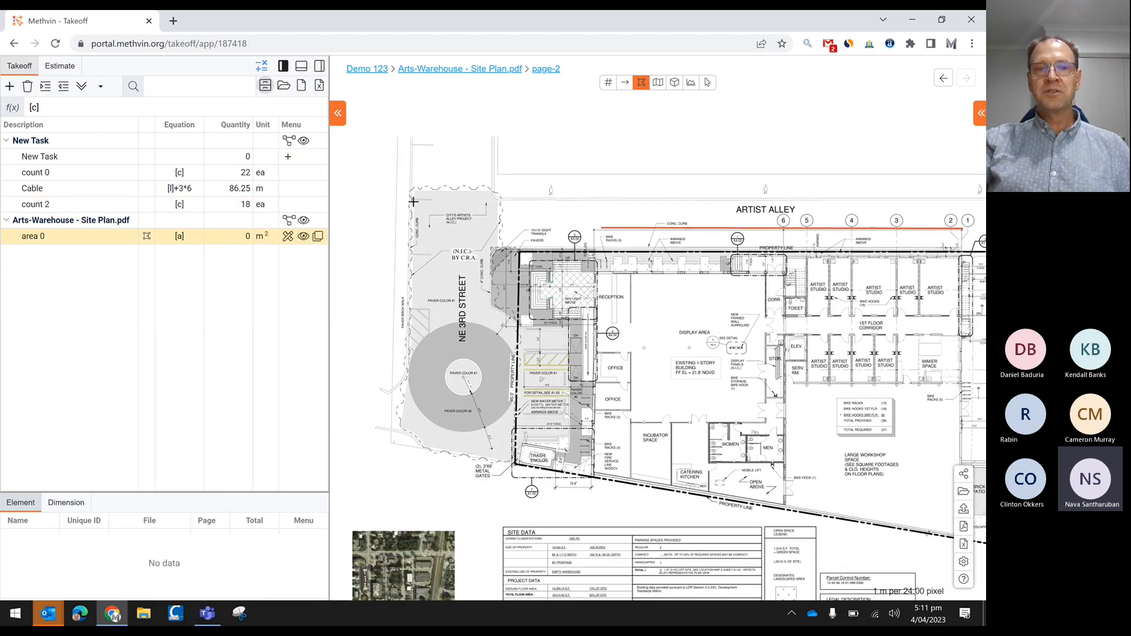
scroll(414, 202, up, 3)
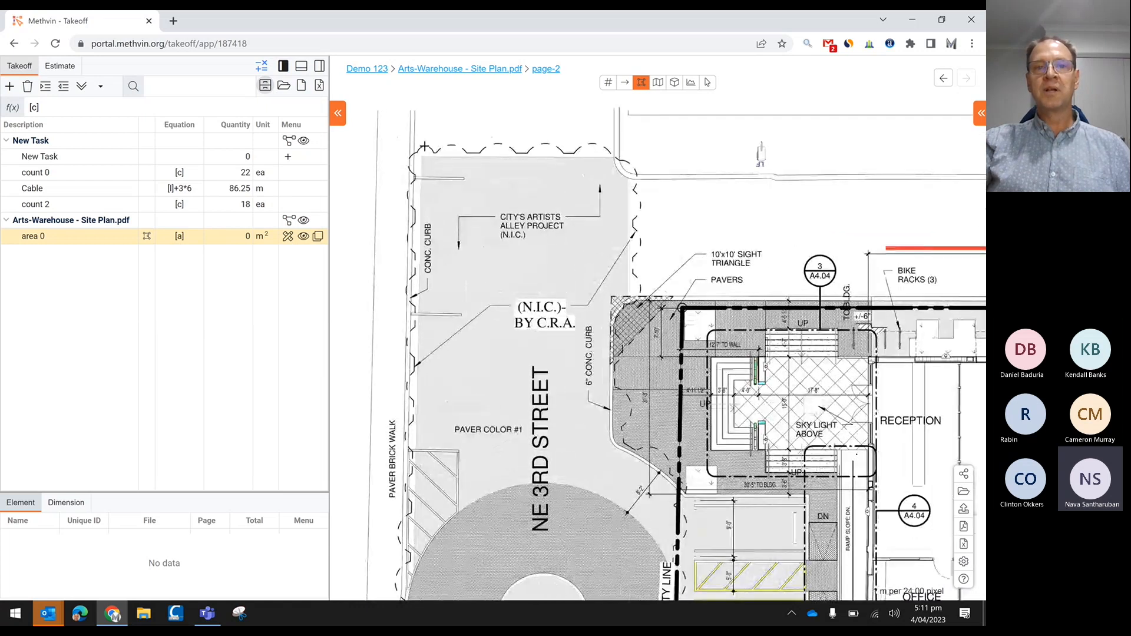
click(423, 147)
click(612, 158)
click(629, 175)
click(676, 170)
key(ctrl+z)
key(ctrl+z)
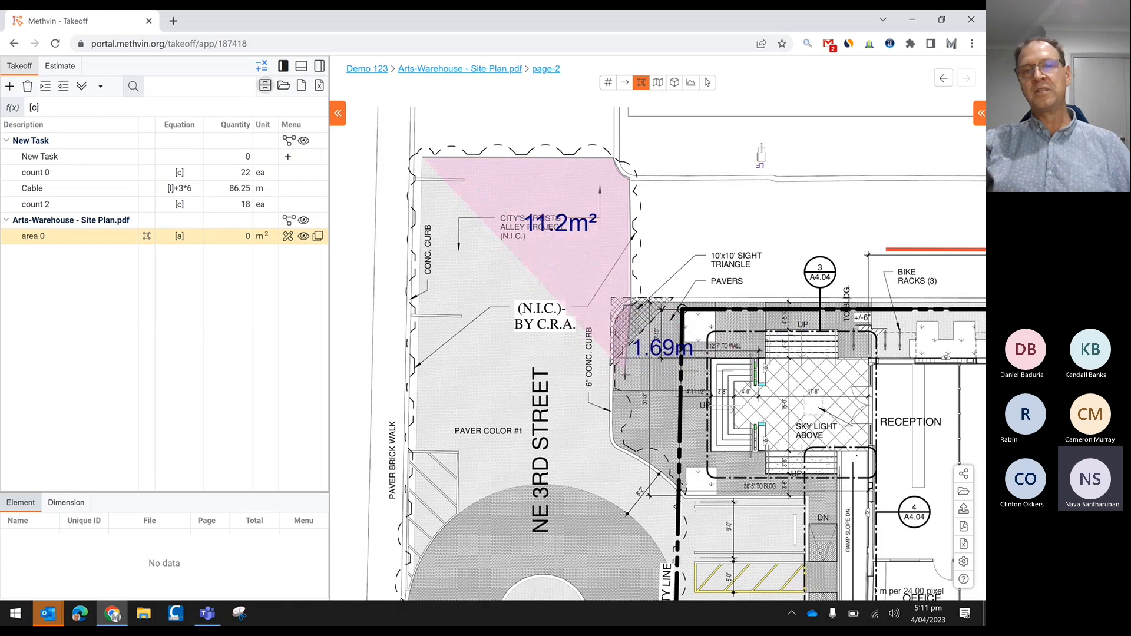
Continue the area boundary along the 6-inch concrete curb and around the parking bays beside the ramp to the trash enclosure
click(611, 430)
click(677, 490)
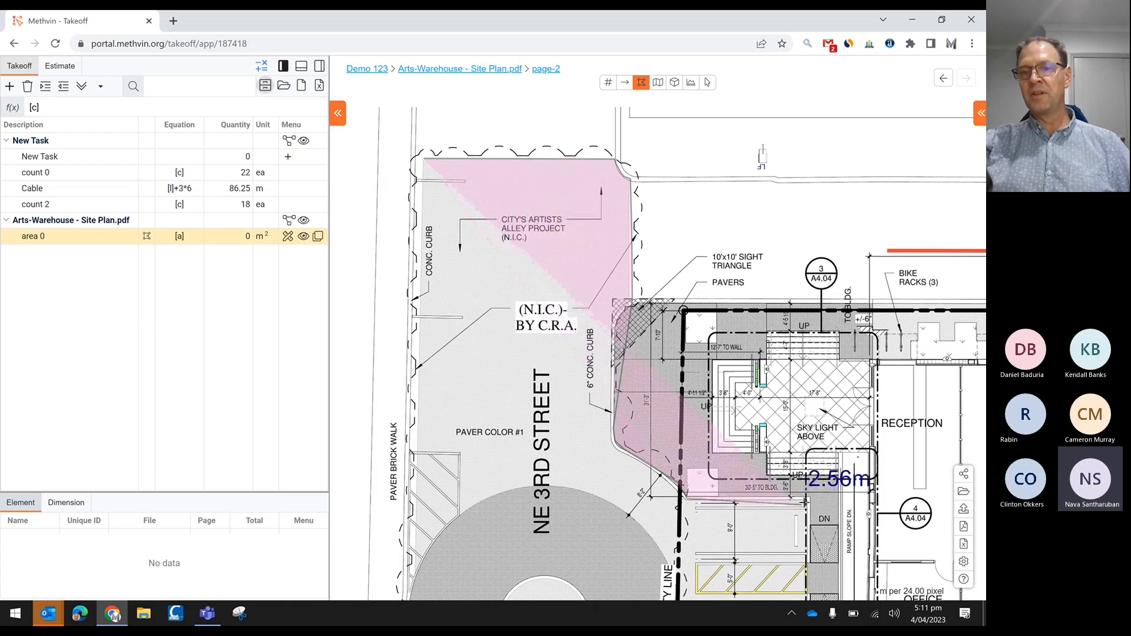
click(808, 498)
drag(780, 373, 806, 135)
drag(781, 428, 799, 139)
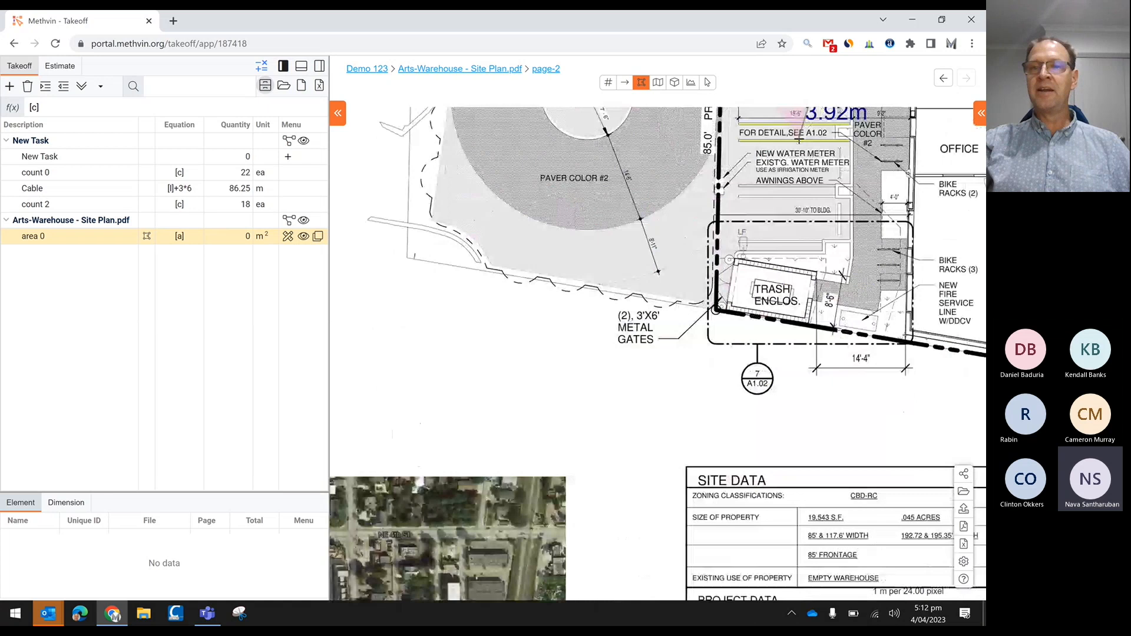
drag(822, 245, 568, 346)
drag(597, 273, 591, 404)
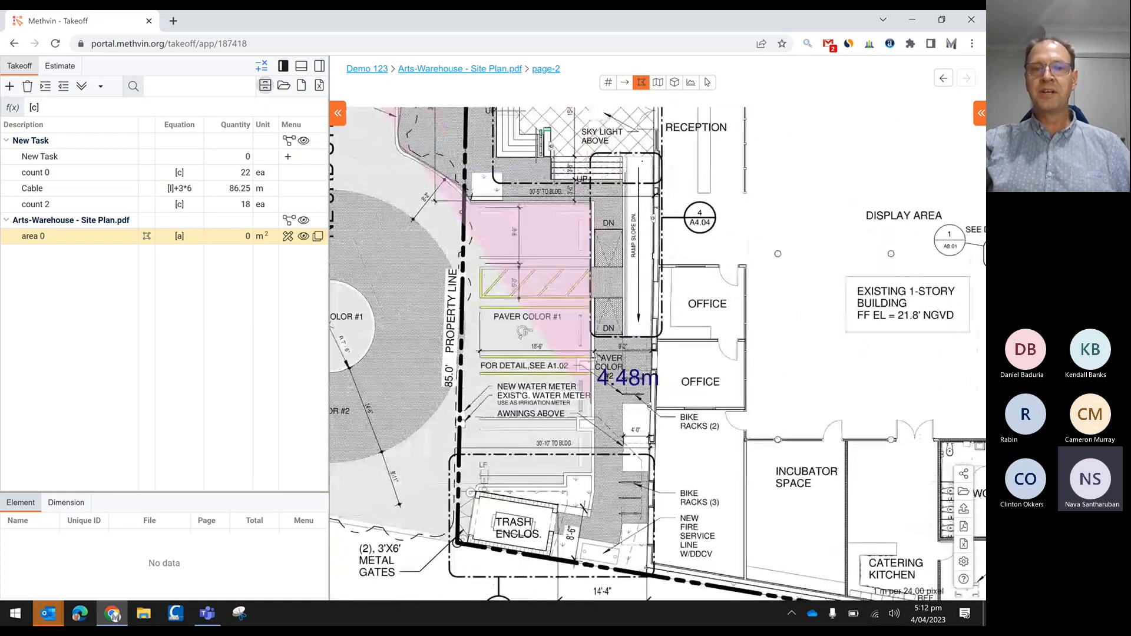
click(593, 325)
click(592, 480)
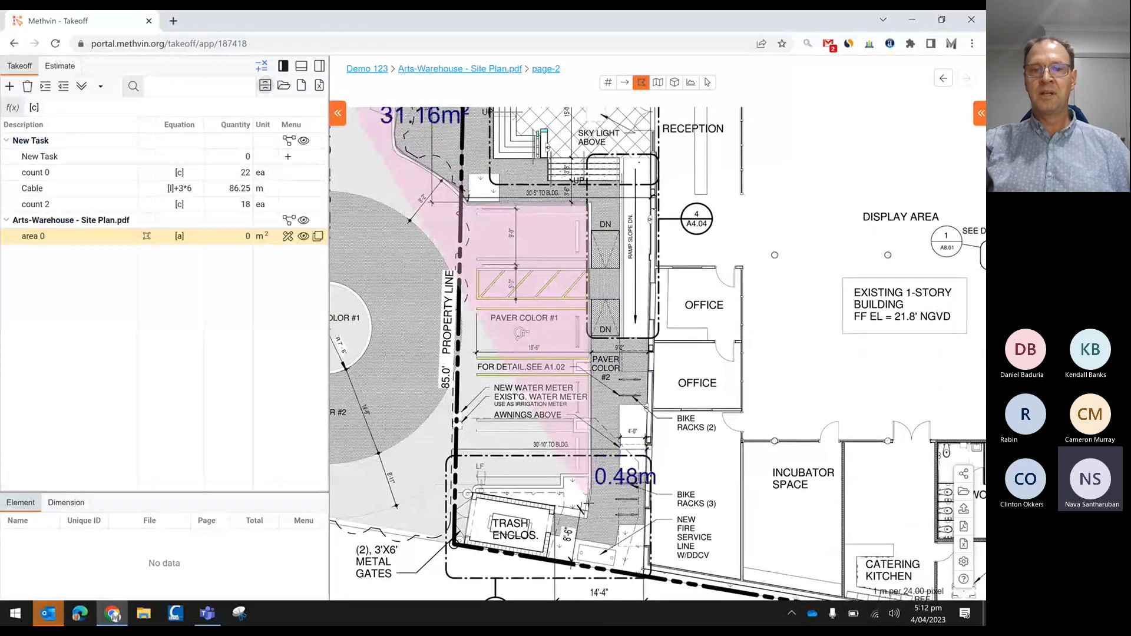
click(587, 509)
click(473, 492)
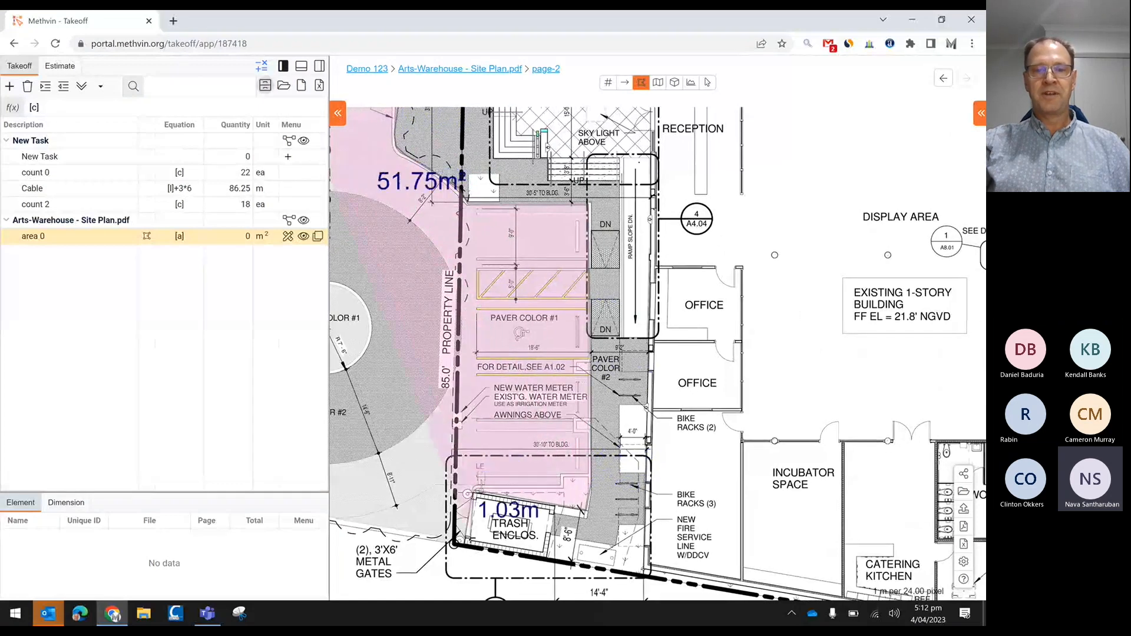
Outline the paving past the metal gates and along the curved driveway curb, closing the area at about 97.58 m²
drag(405, 468, 840, 382)
click(839, 382)
click(661, 414)
click(653, 401)
click(642, 384)
click(617, 371)
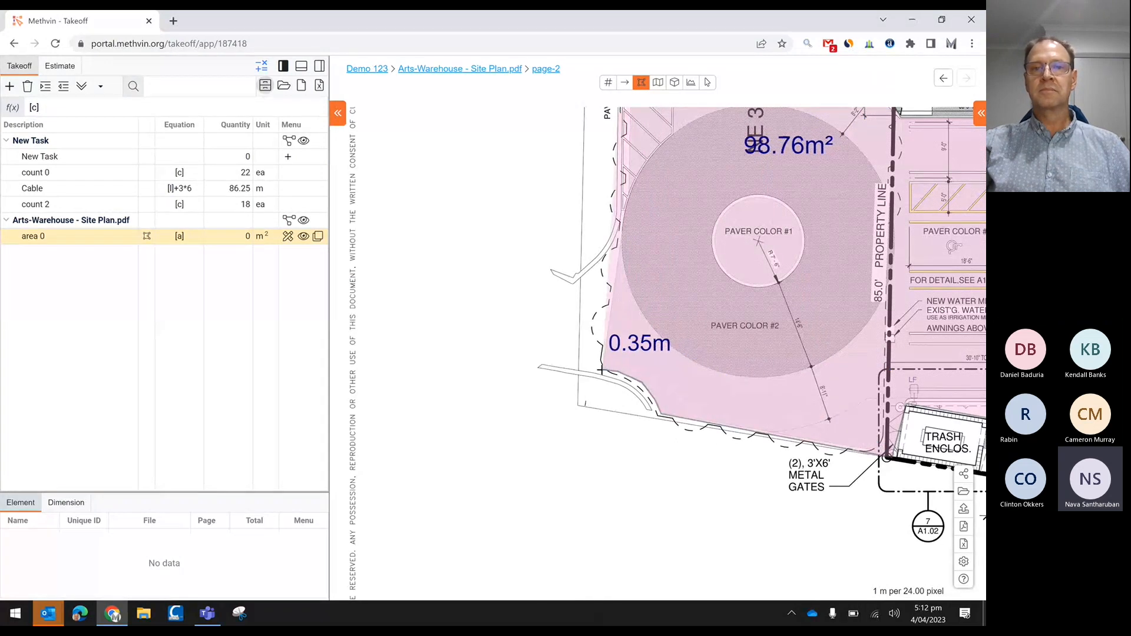
double_click(620, 214)
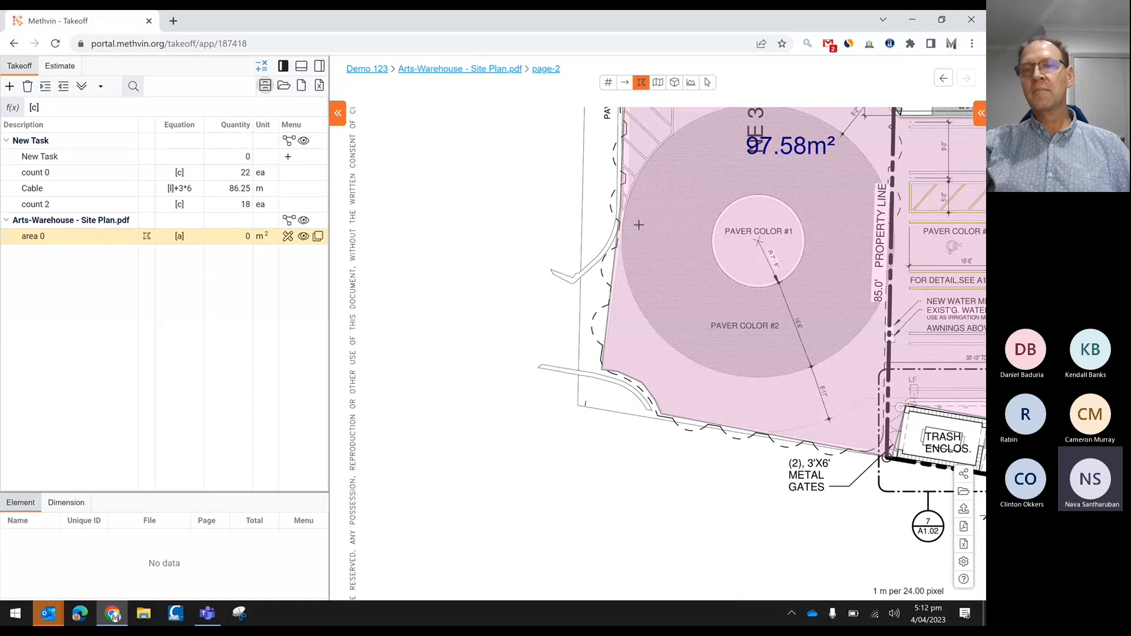
drag(775, 190, 590, 315)
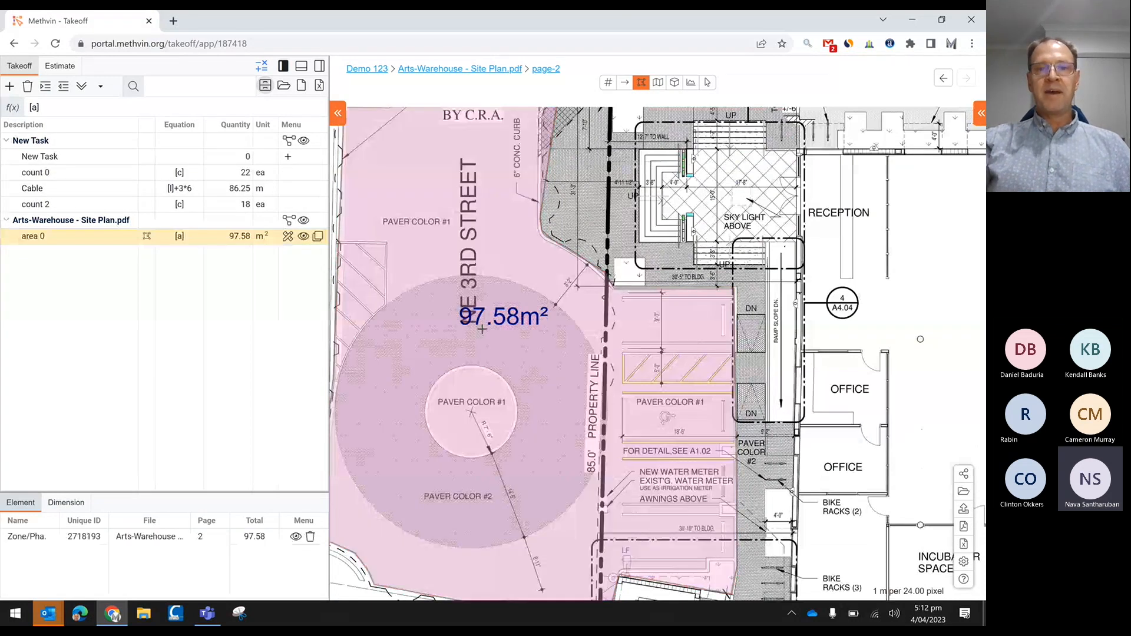
Duplicate the site plan's paving area item twice
scroll(482, 328, down, 3)
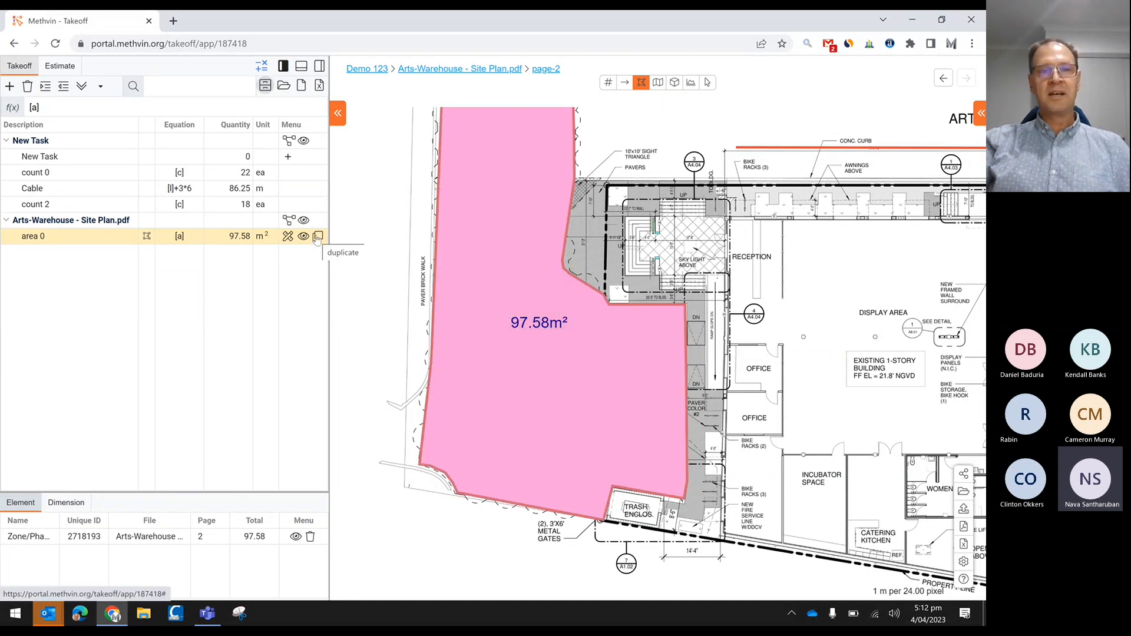
click(317, 238)
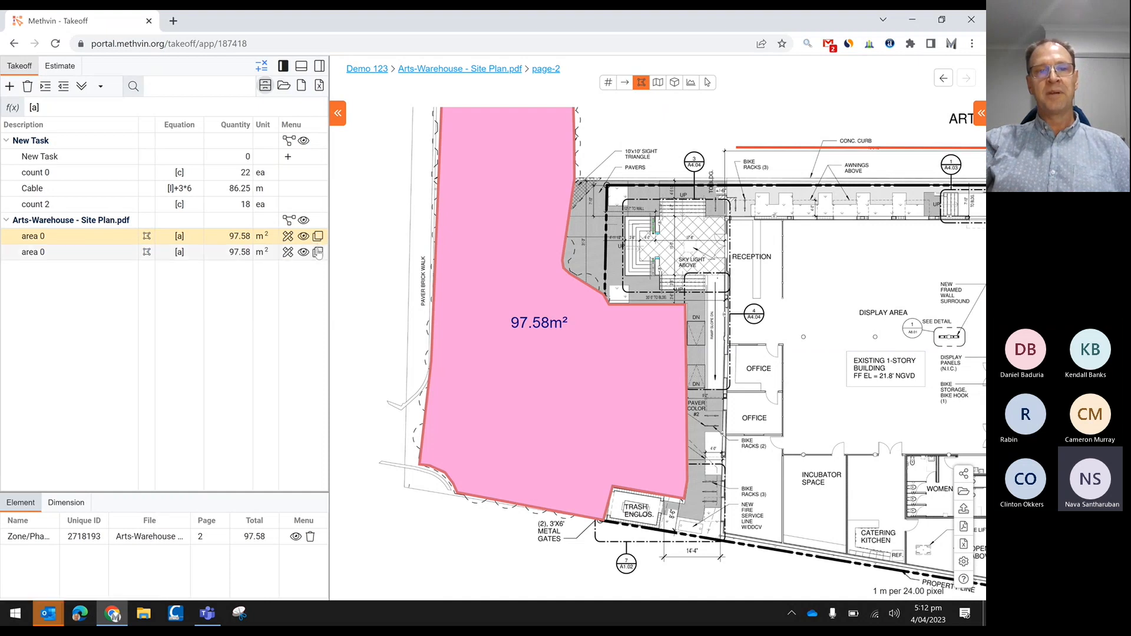
click(317, 237)
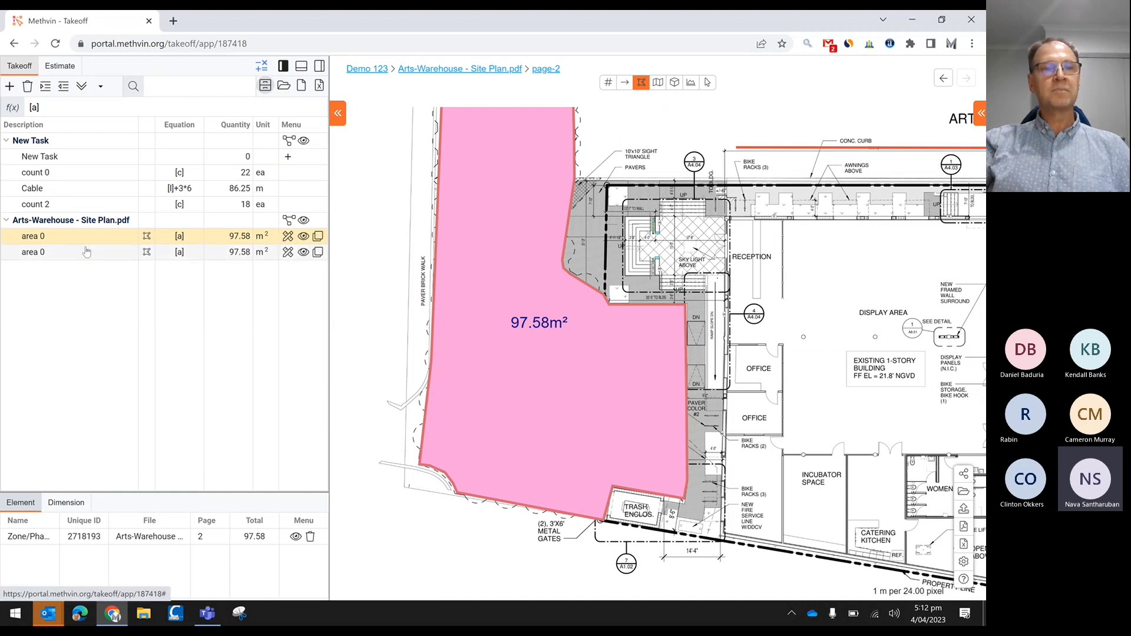
Rename the first of the three site plan area items as Concre pavement
double_click(73, 239)
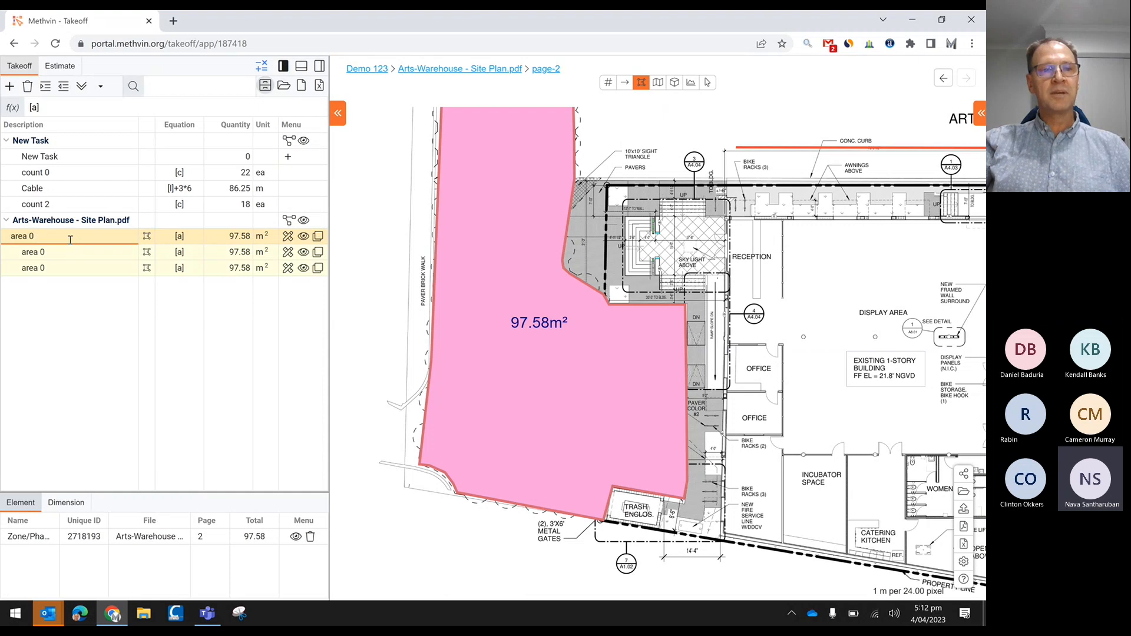
drag(70, 240, 7, 233)
text(C)
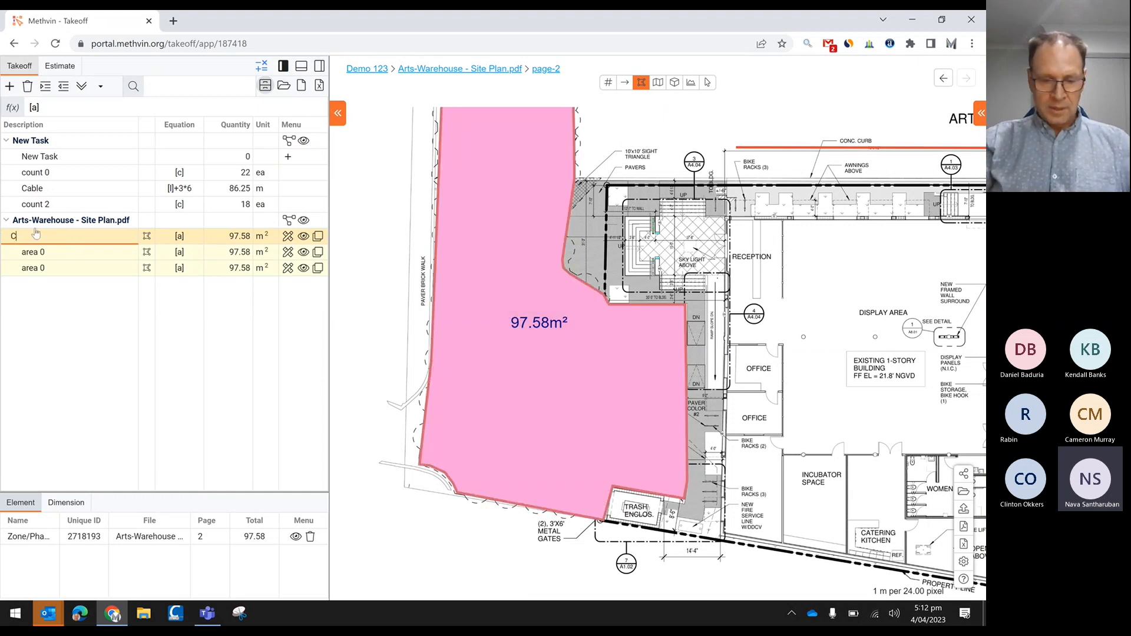
text(oncre pavement)
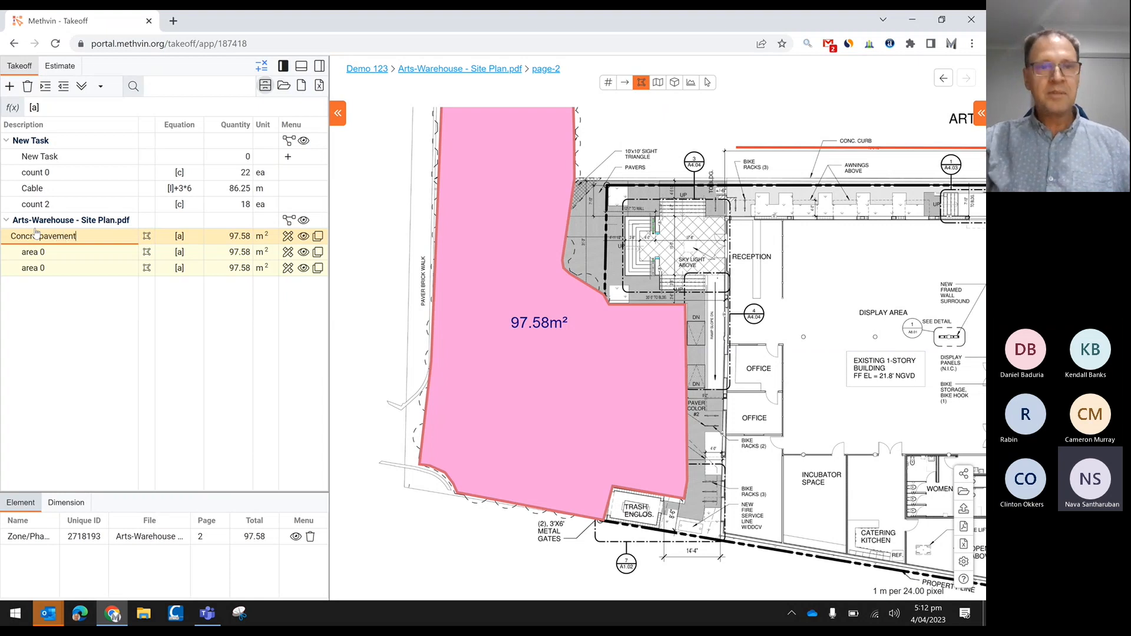
key(Return)
Rename the second site plan area item as Basecource and the third as Subbase
key(Down)
key(Return)
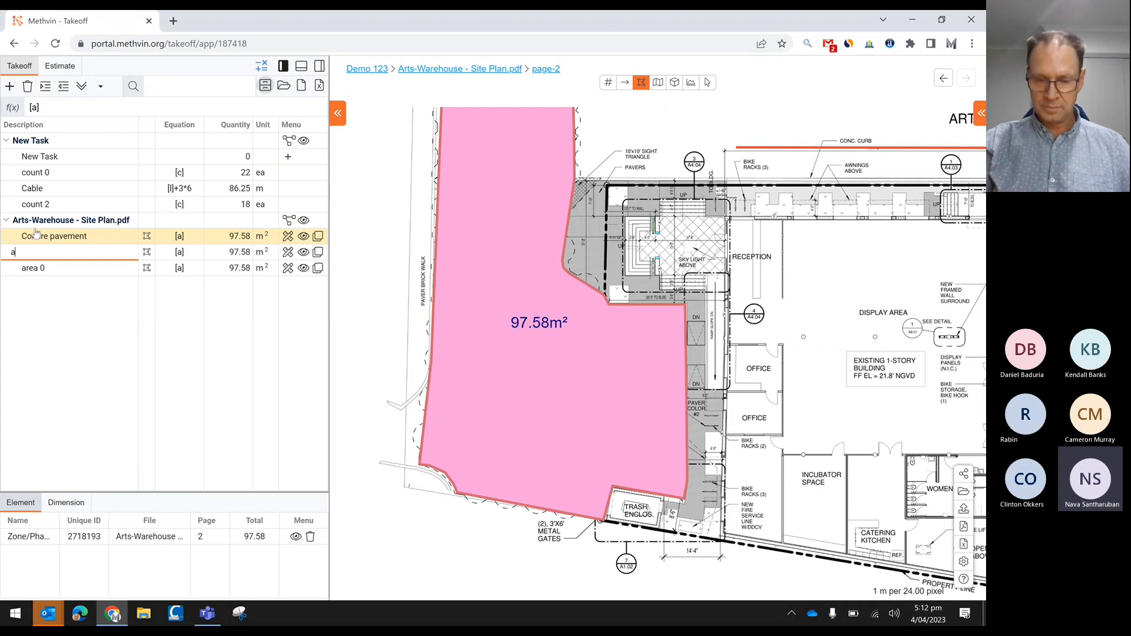
text(Bas)
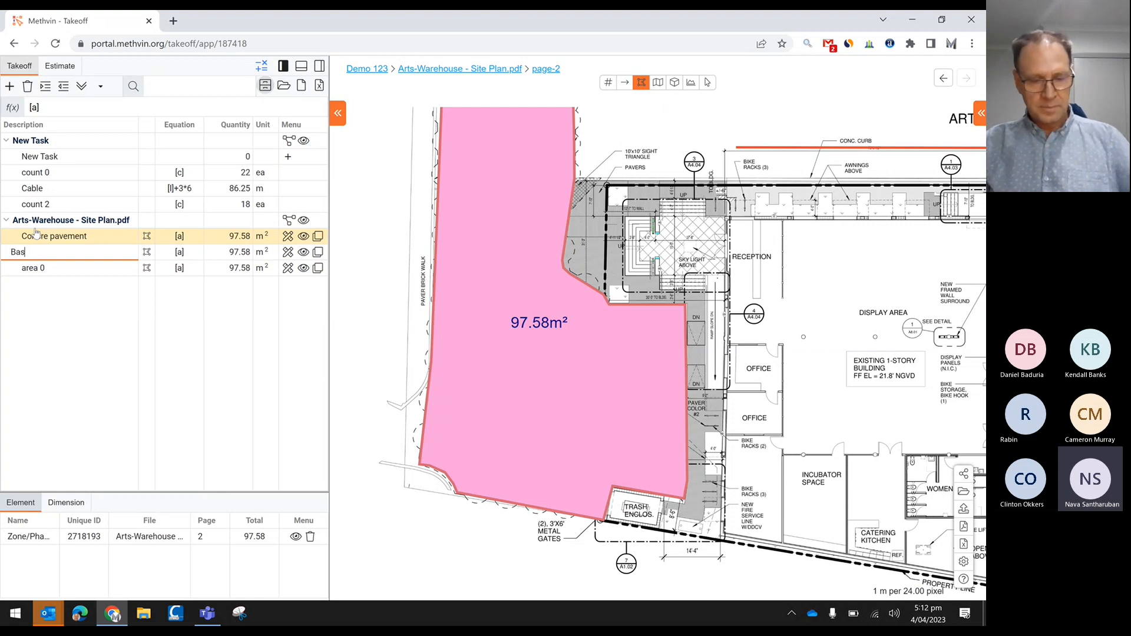
text(ecource)
key(Return)
key(Down)
key(Return)
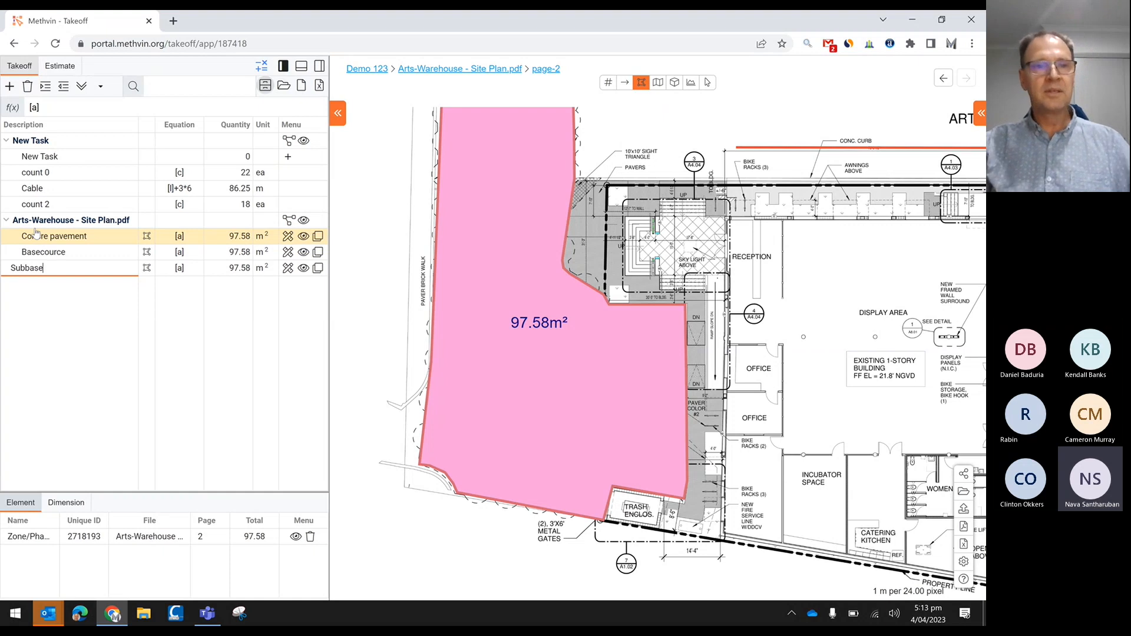
key(Return)
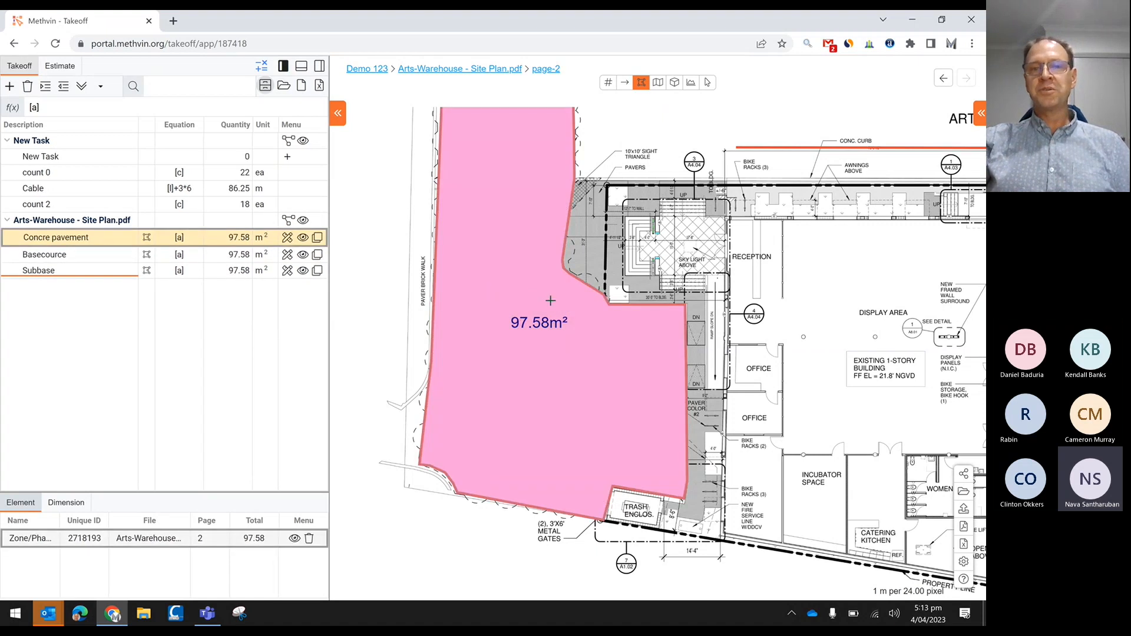
Extend the Basecource equation to multiply the measured area by 0.15
click(51, 258)
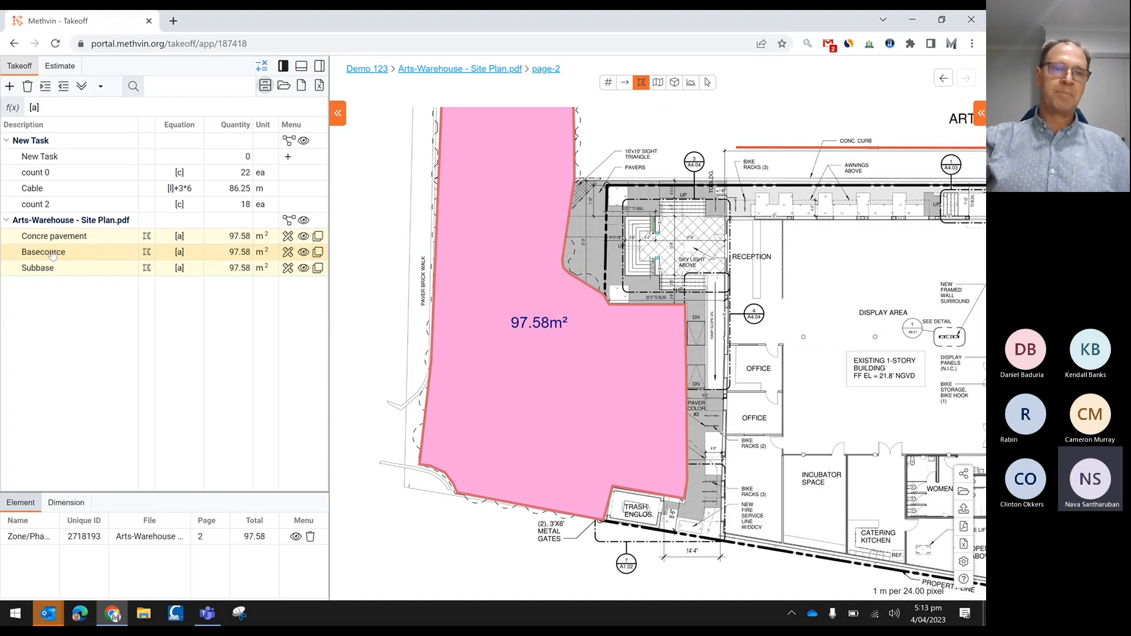
click(175, 254)
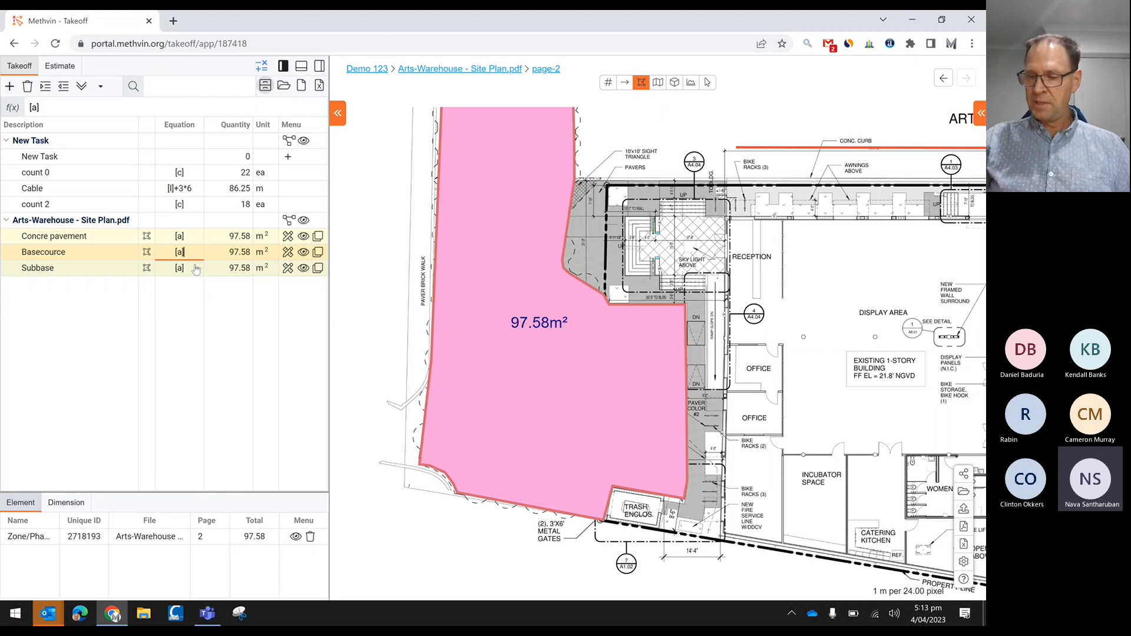
text(*0.15)
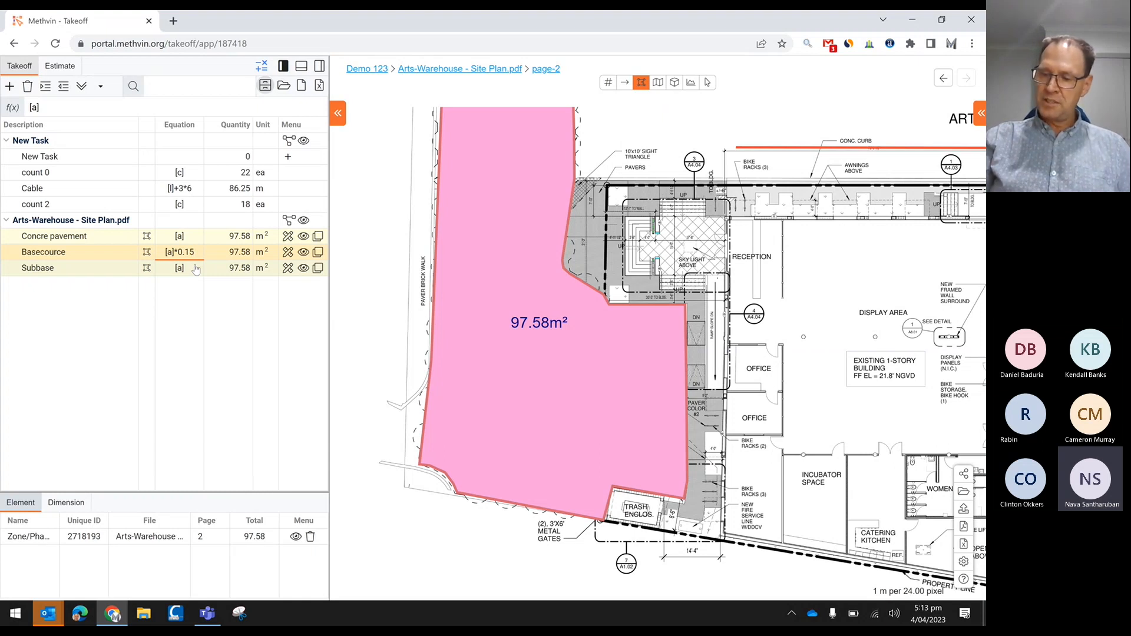
text(*)
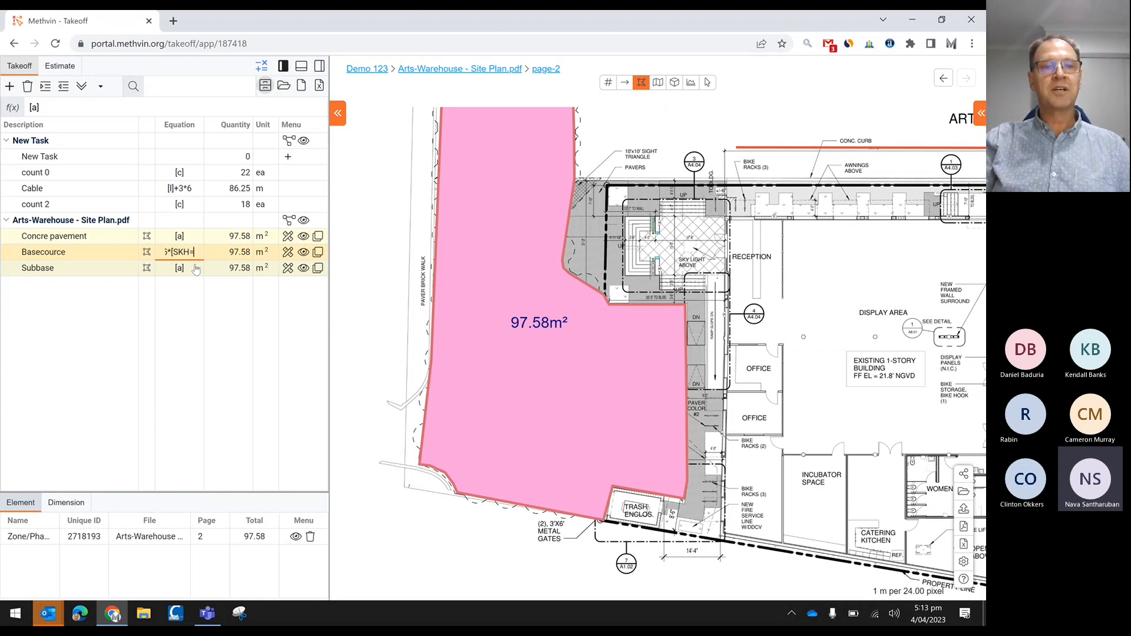
key(BackSpace)
key(BackSpace)
text(s)
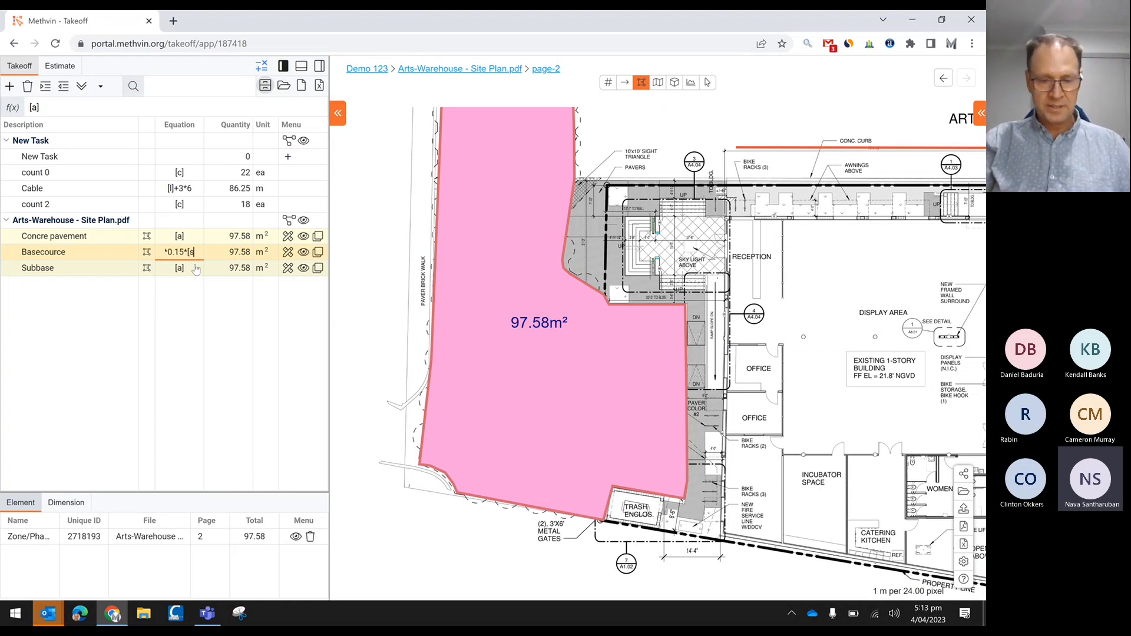
text(k)
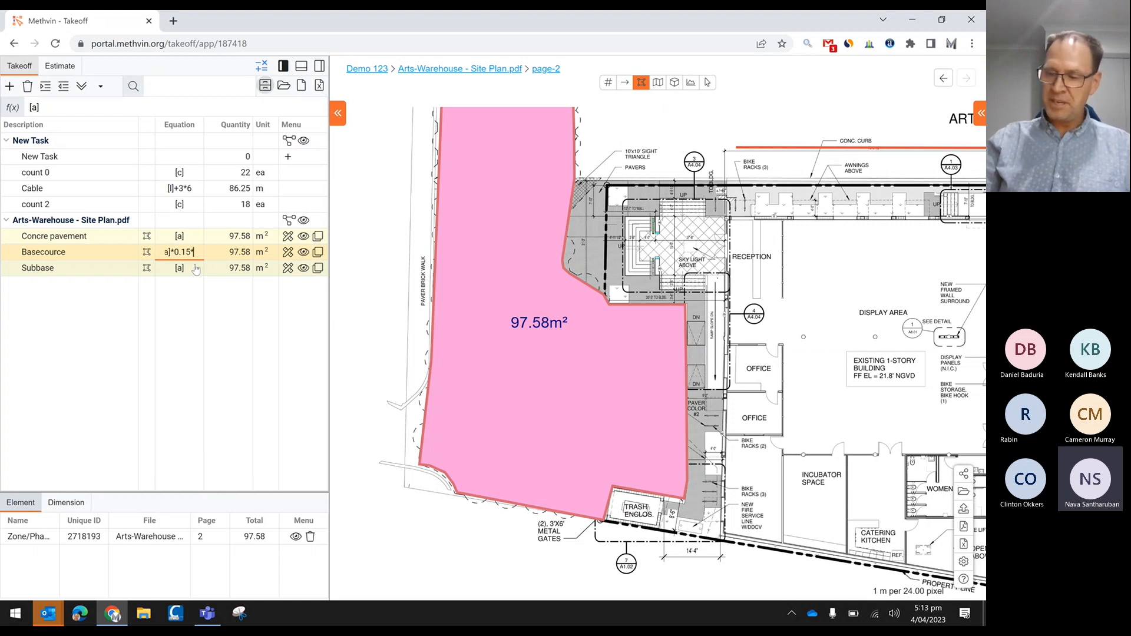
Complete the Basecource equation with its thickness note and density factor as [a]*0.15mm thick*2.4t/m2
text(2.4t)
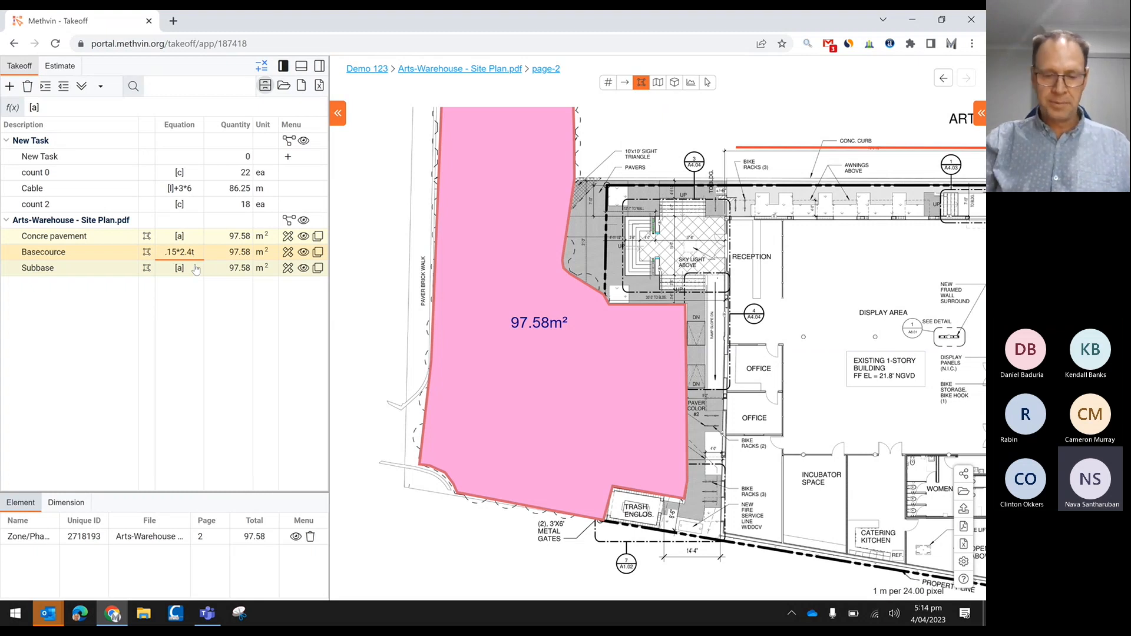
text(*2.4t/m2)
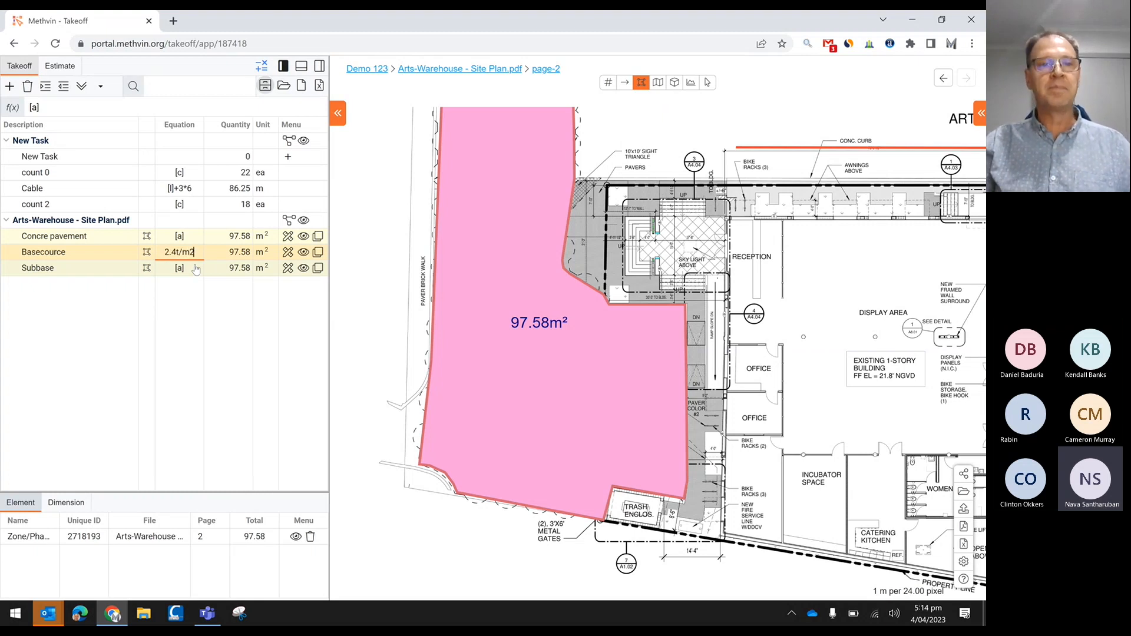
key(Left)
key(Left)
key(Left)
key(Left)
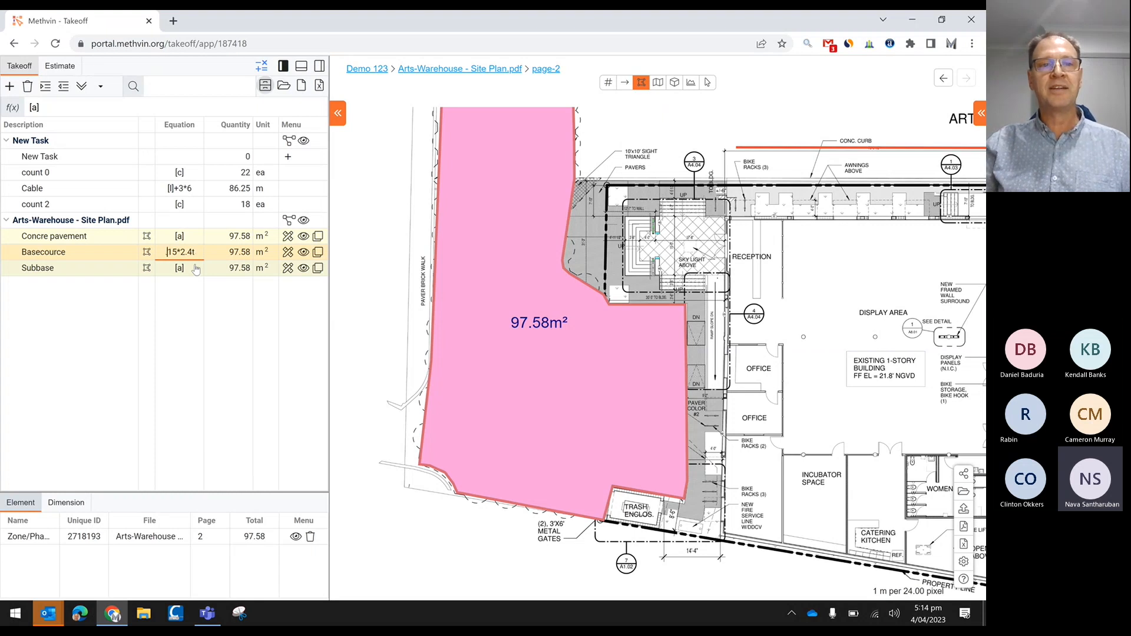
key(Left)
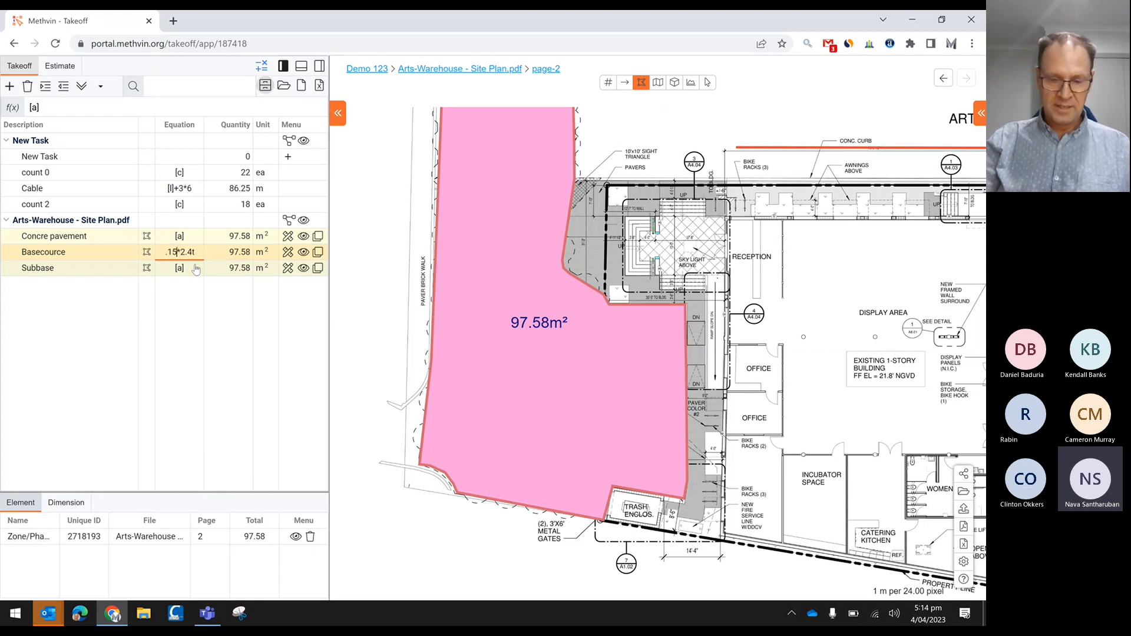
text(mm th)
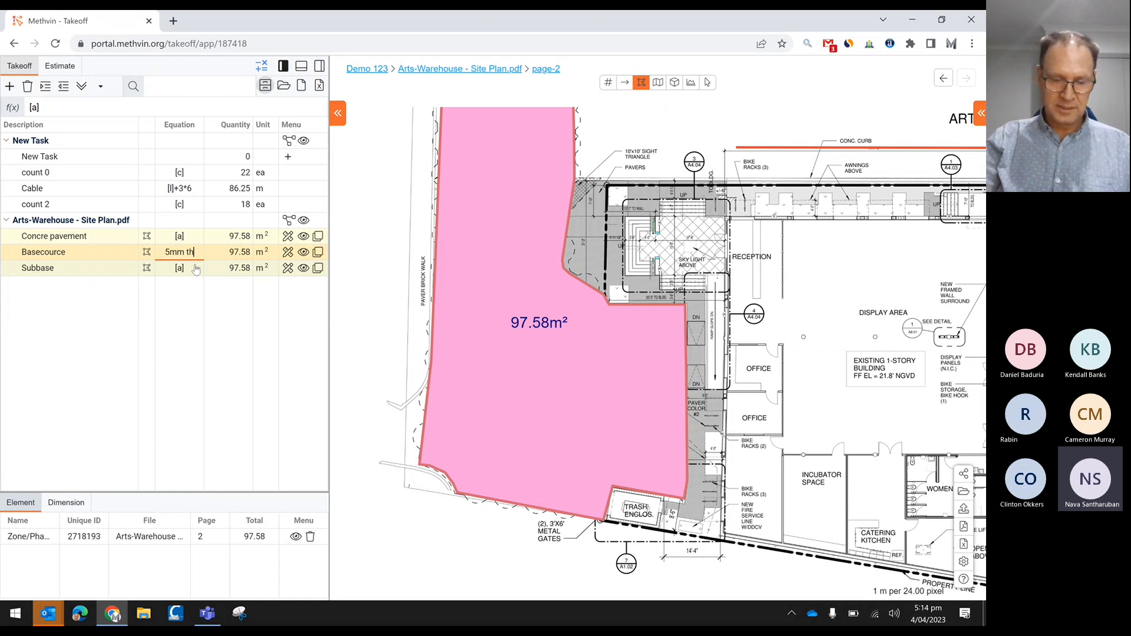
text(ick)
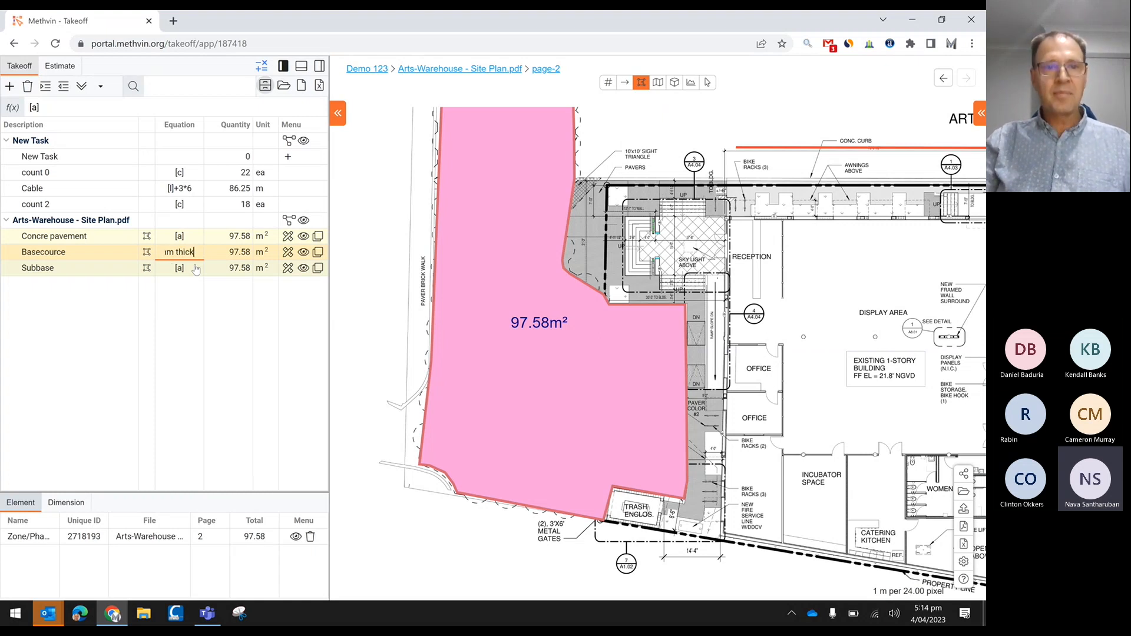
key(Return)
key(Up)
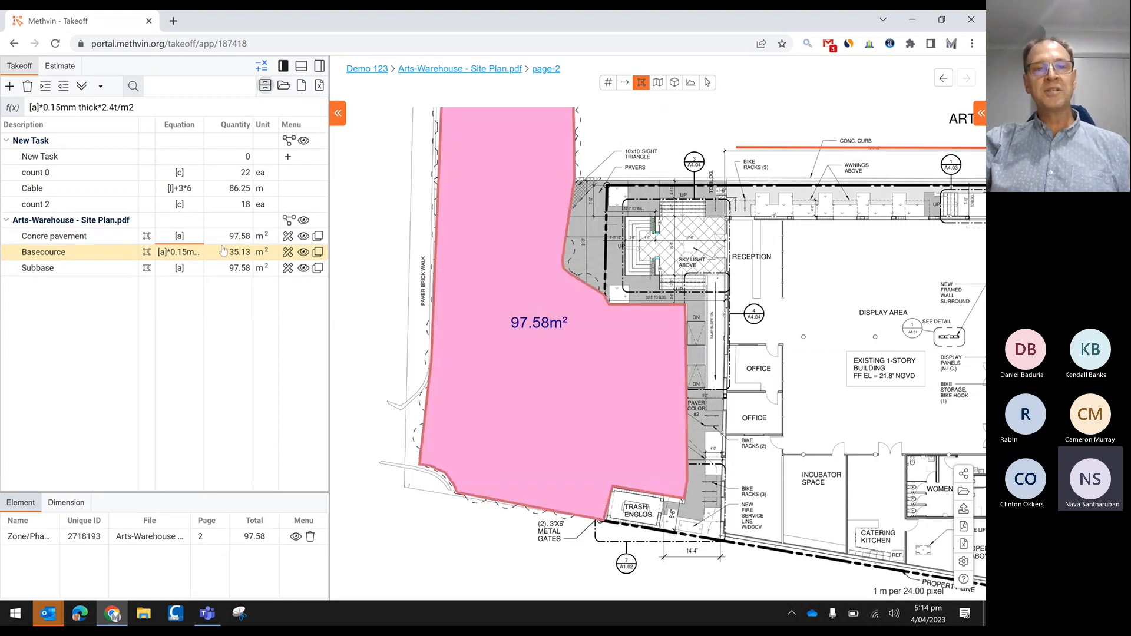
Change the Basecource item's unit to t
click(269, 253)
key(BackSpace)
key(BackSpace)
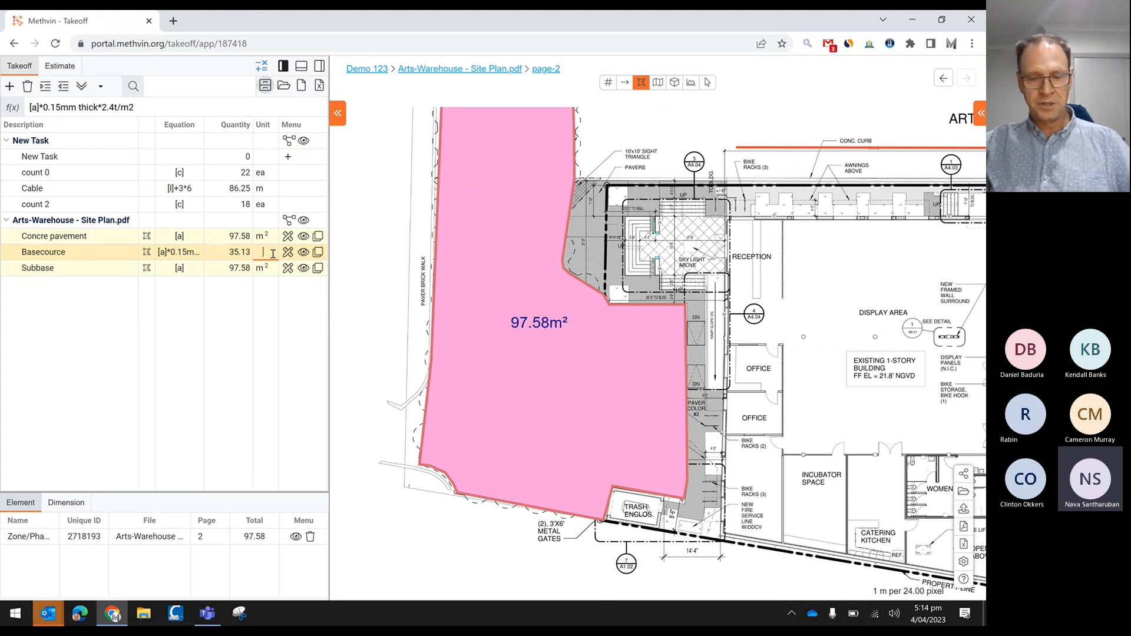
text(t)
key(Return)
Extend the Subbase equation to [a]*0.2mm thick
key(Left)
key(Left)
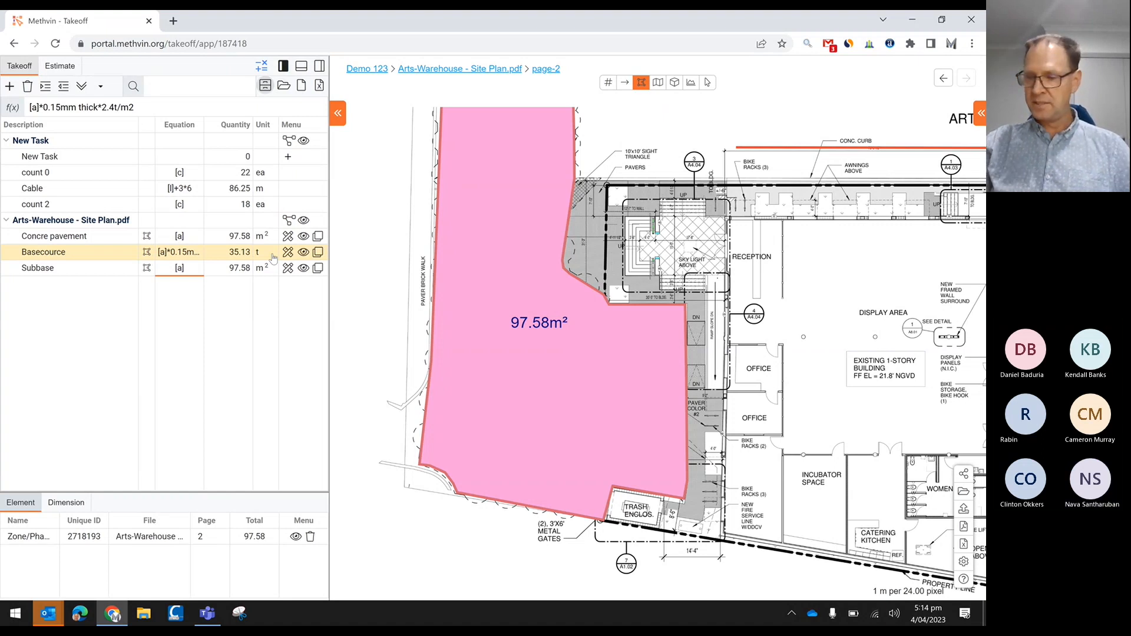
text(*0.2)
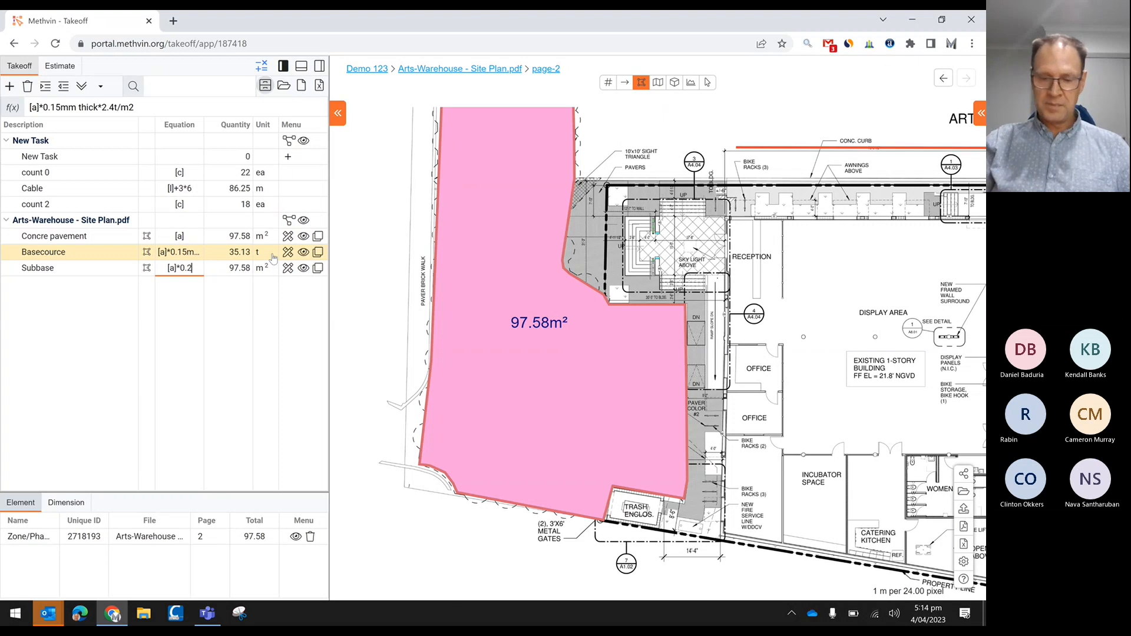
text(mm th)
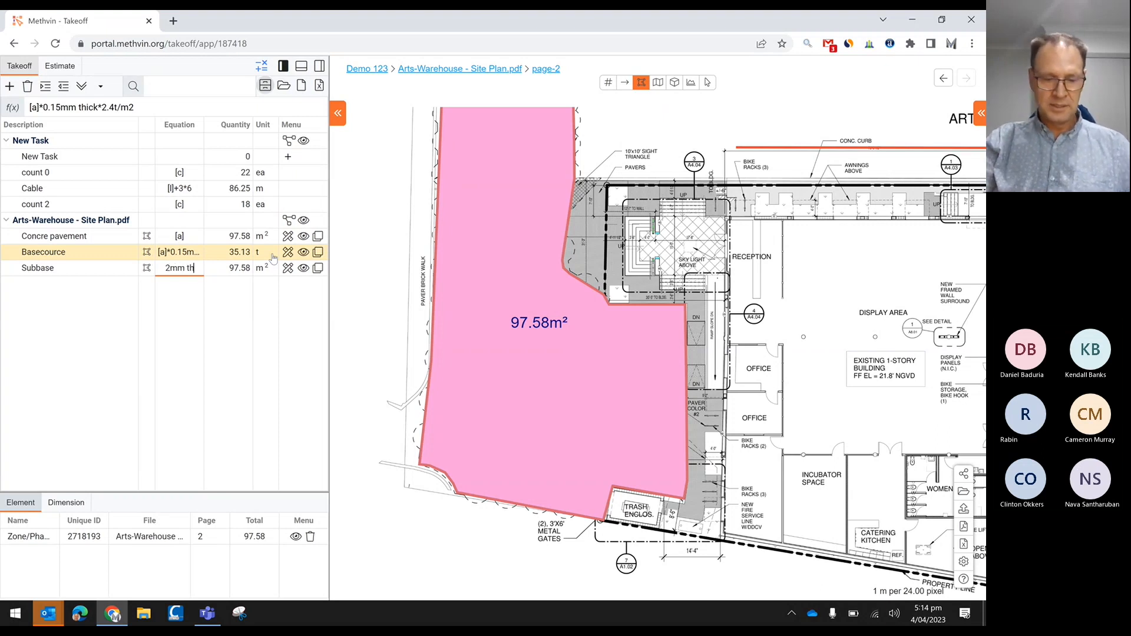
text(ick)
key(Return)
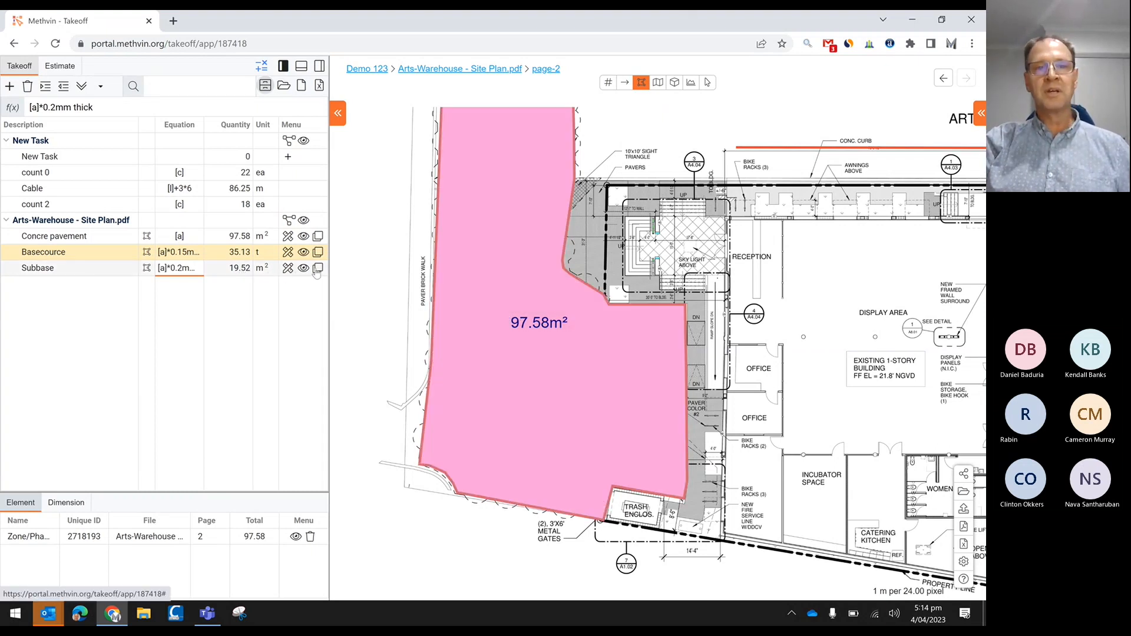
Change the Subbase item's unit to m3
click(271, 268)
text(m)
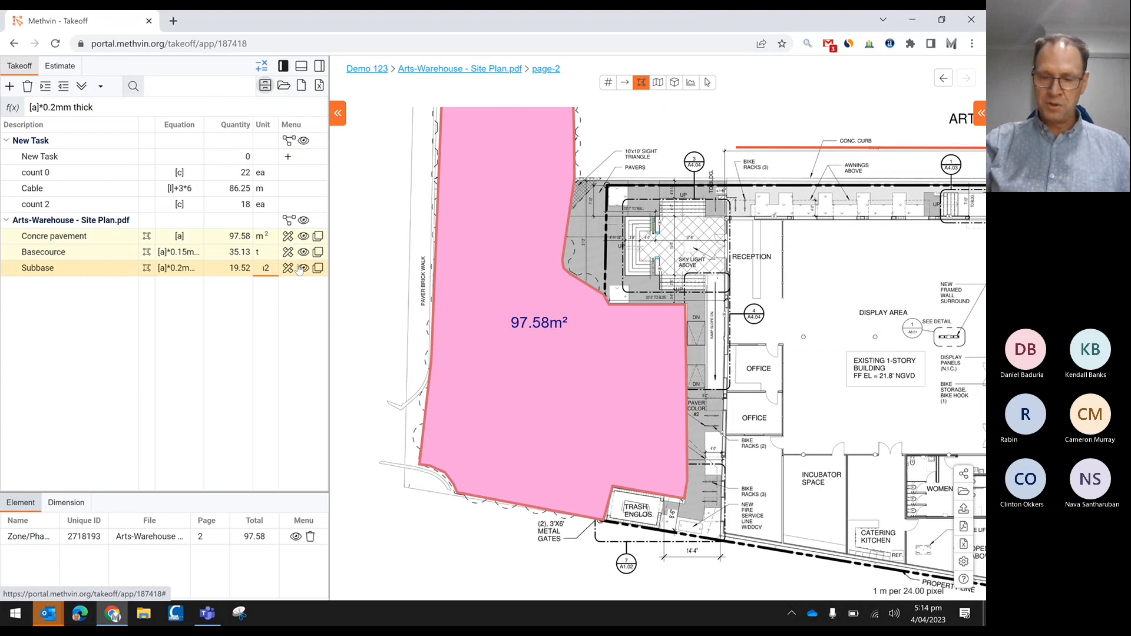
text(3)
key(Return)
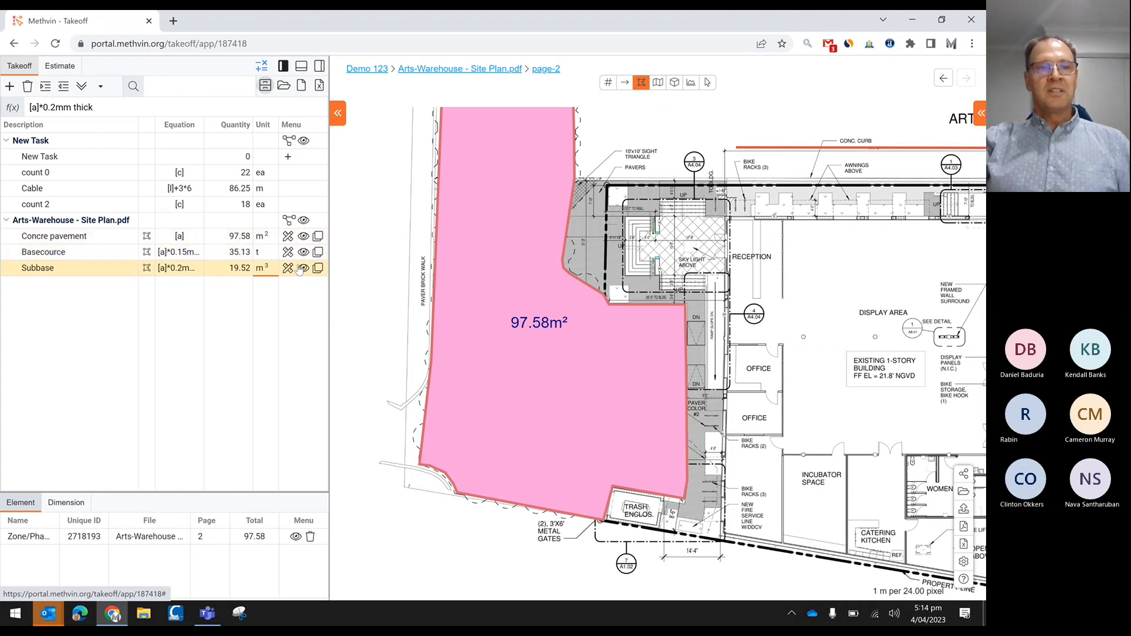
click(152, 253)
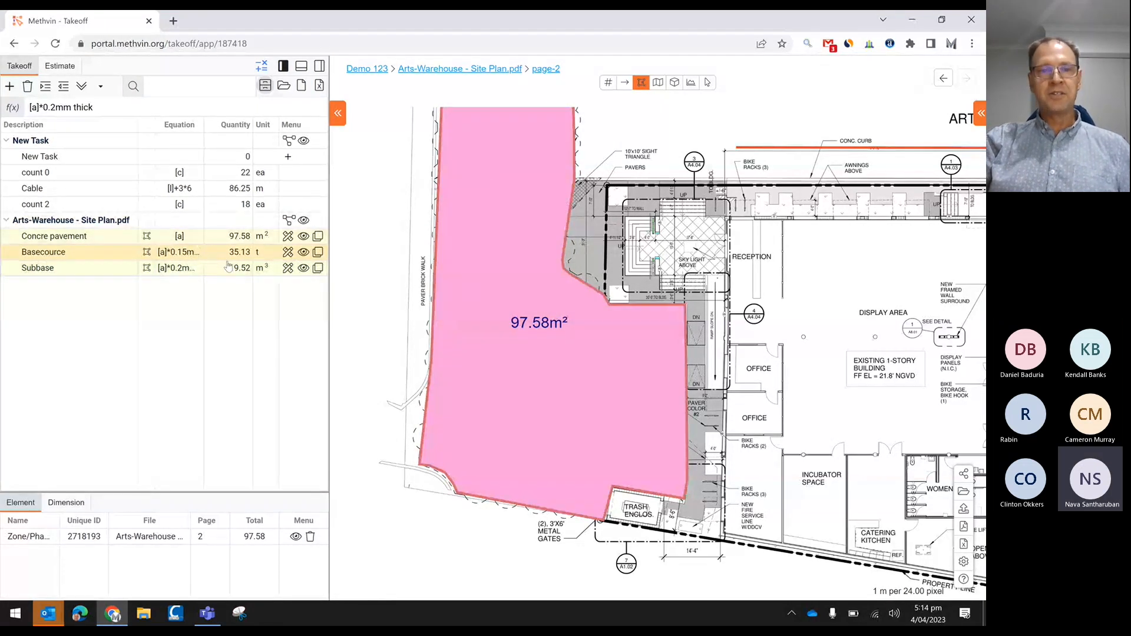
click(539, 312)
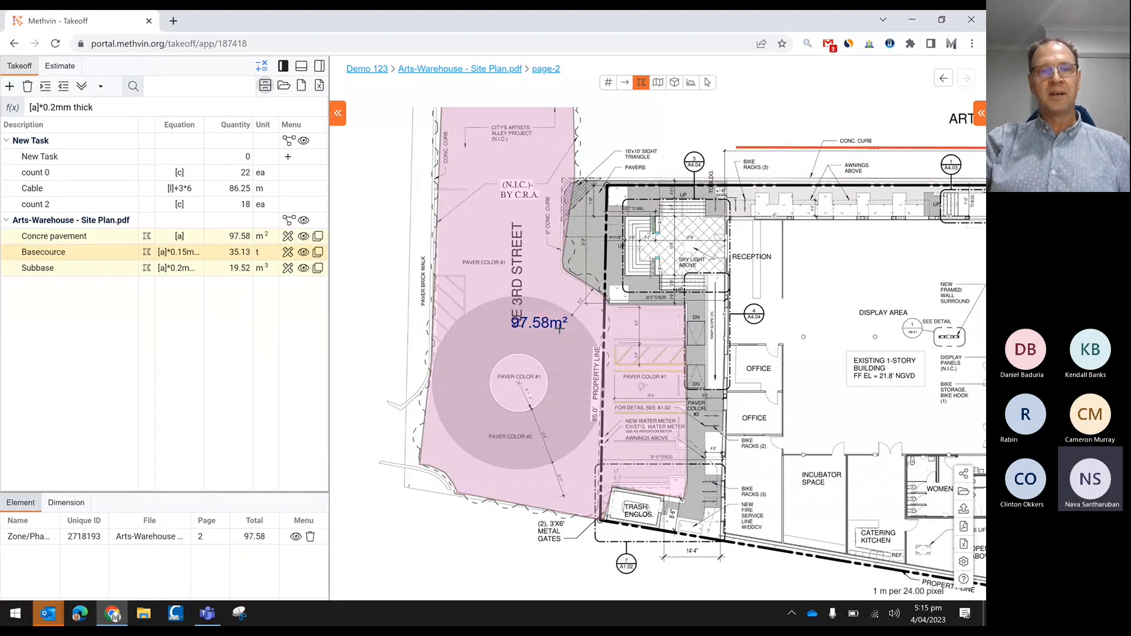
click(677, 319)
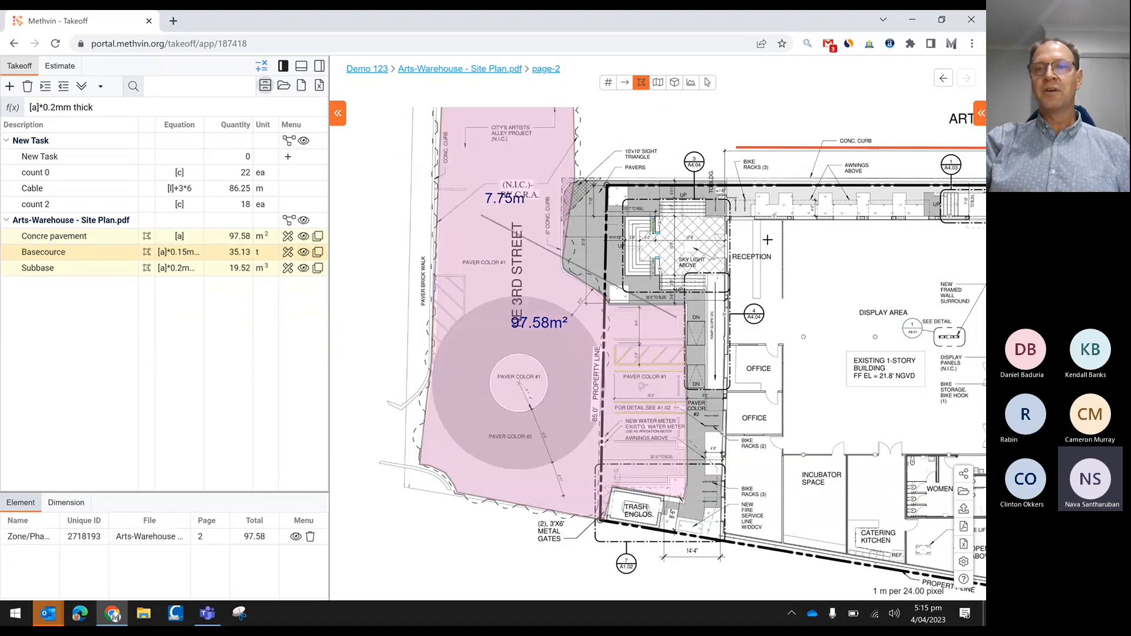
key(Escape)
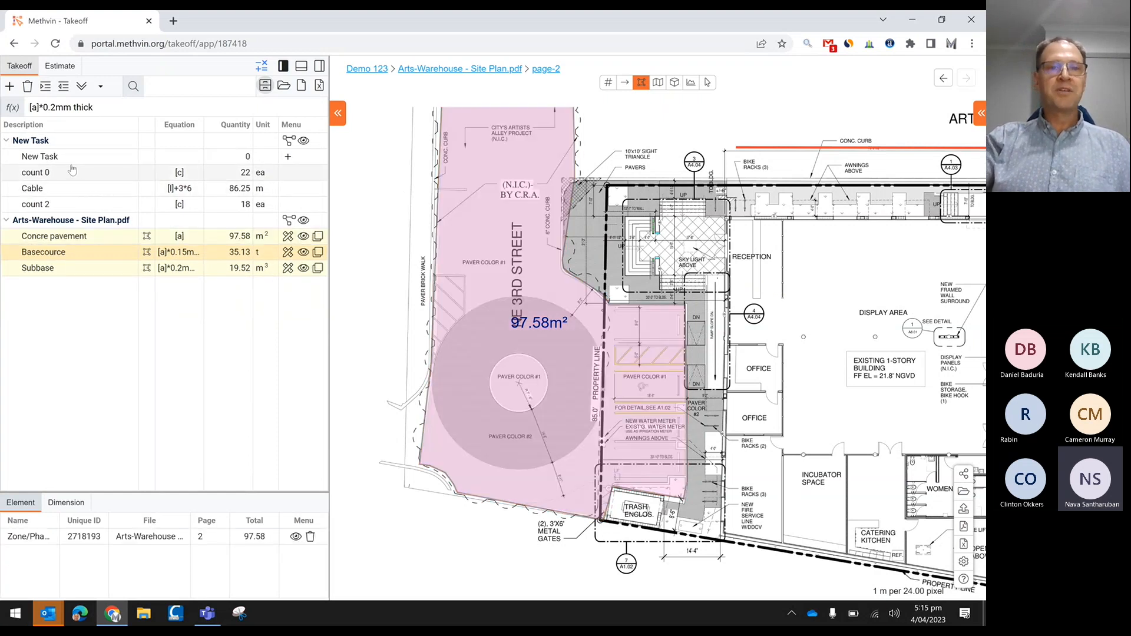
Open page 1 of the site plan drawing and draw a five-sided area of about 37 m² beside the Art Warehouse Renovation title
click(59, 189)
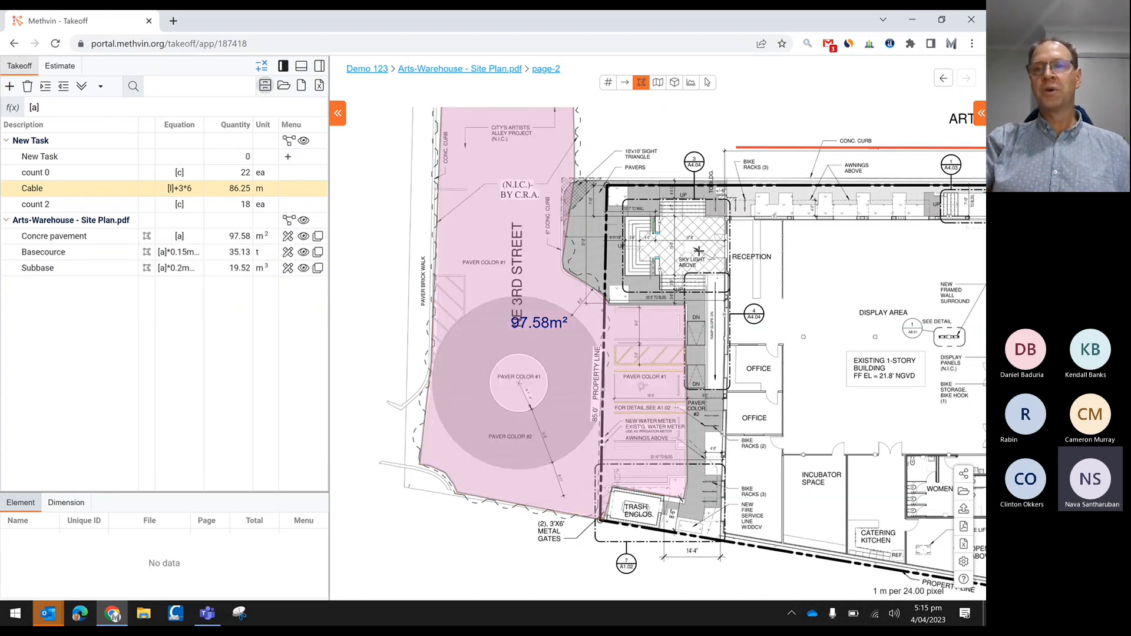
click(981, 113)
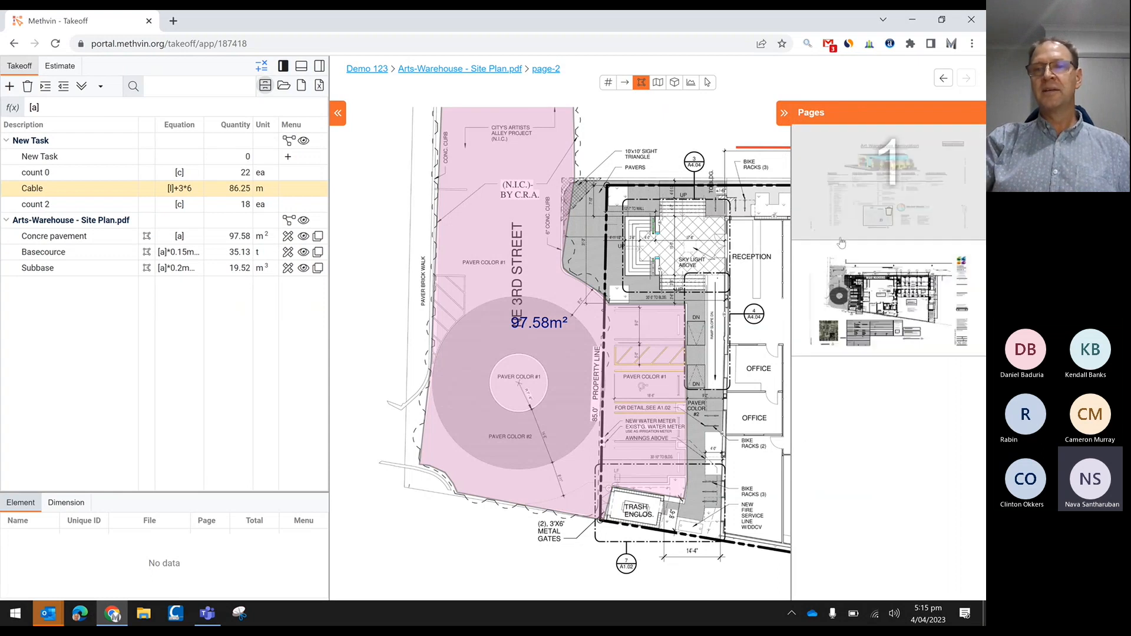
click(857, 197)
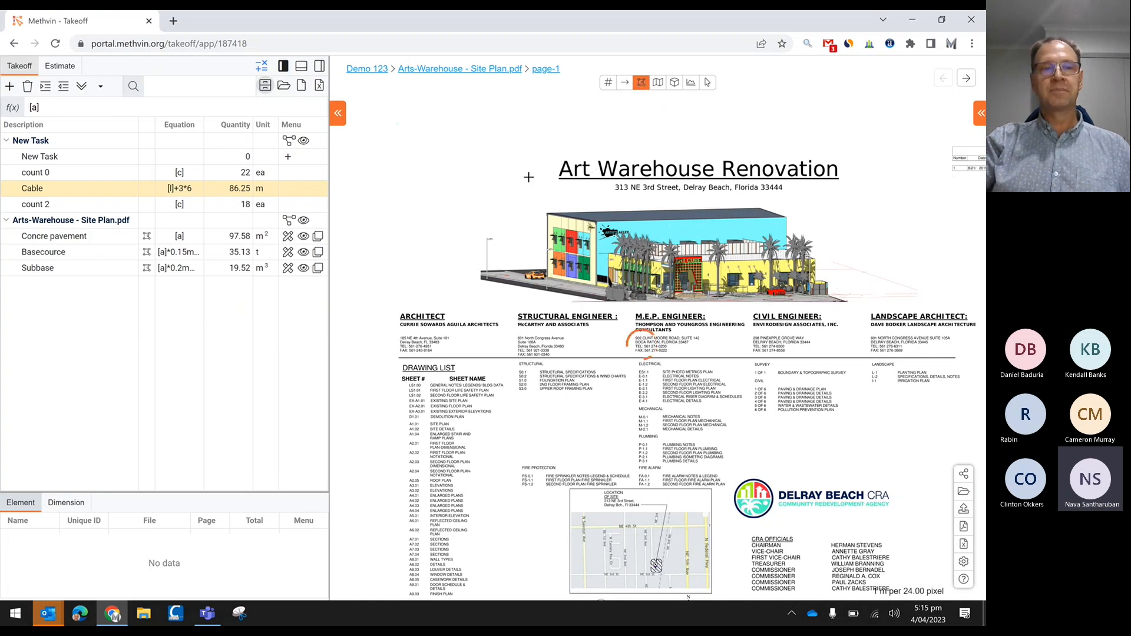
click(437, 160)
click(516, 166)
click(516, 242)
click(418, 260)
double_click(398, 201)
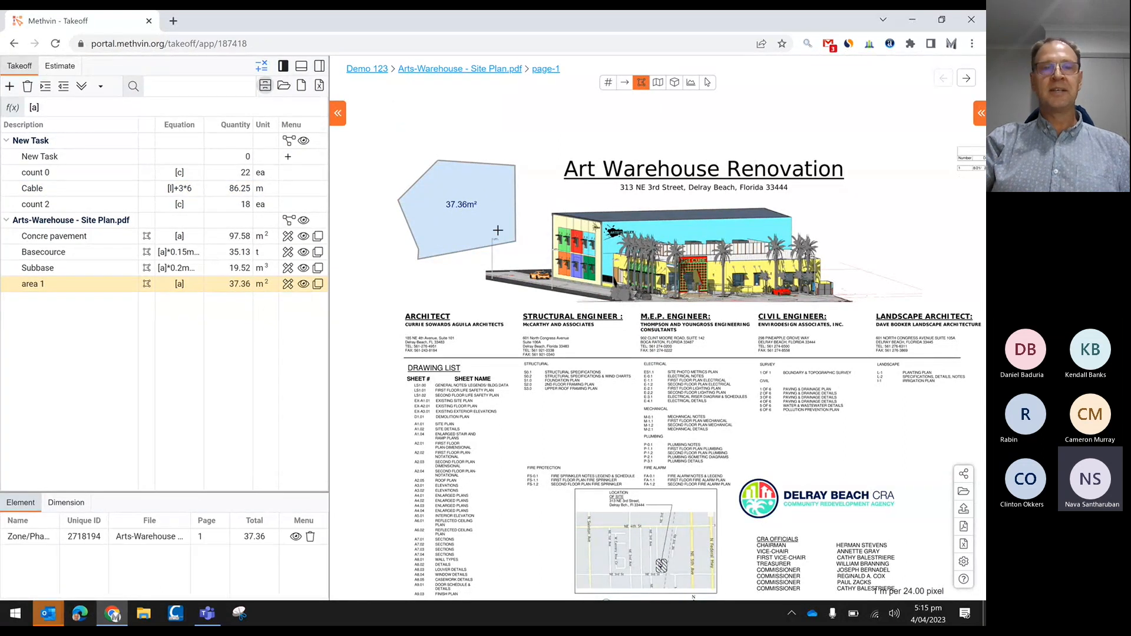
Go to the Concre pavement area on page 2 through its element entry and turn off its quantity text display
click(156, 235)
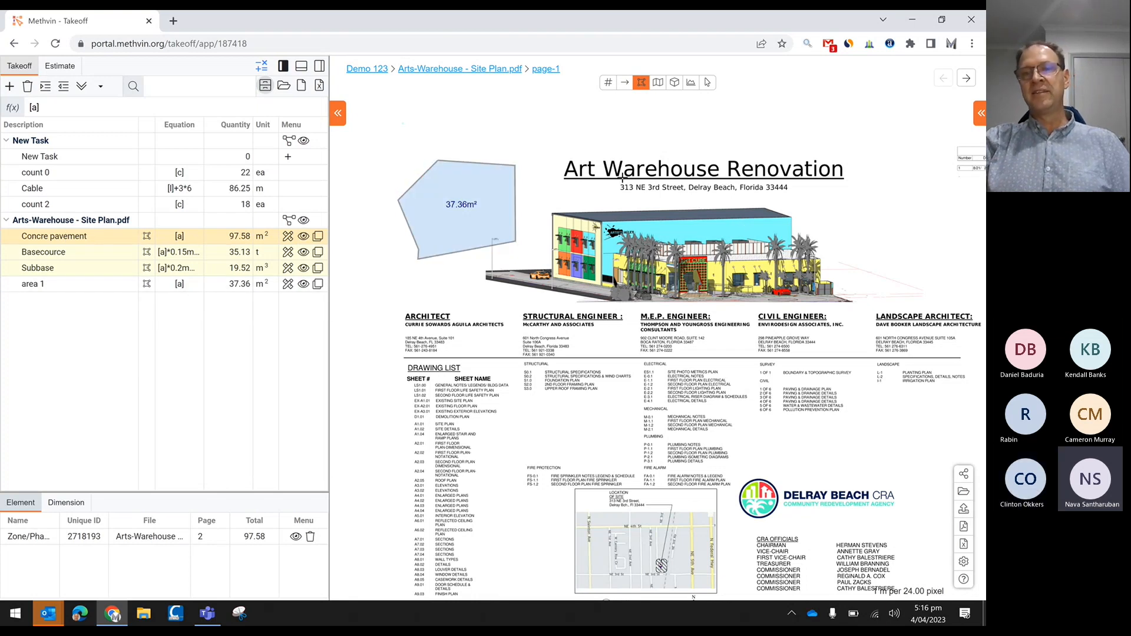
click(200, 538)
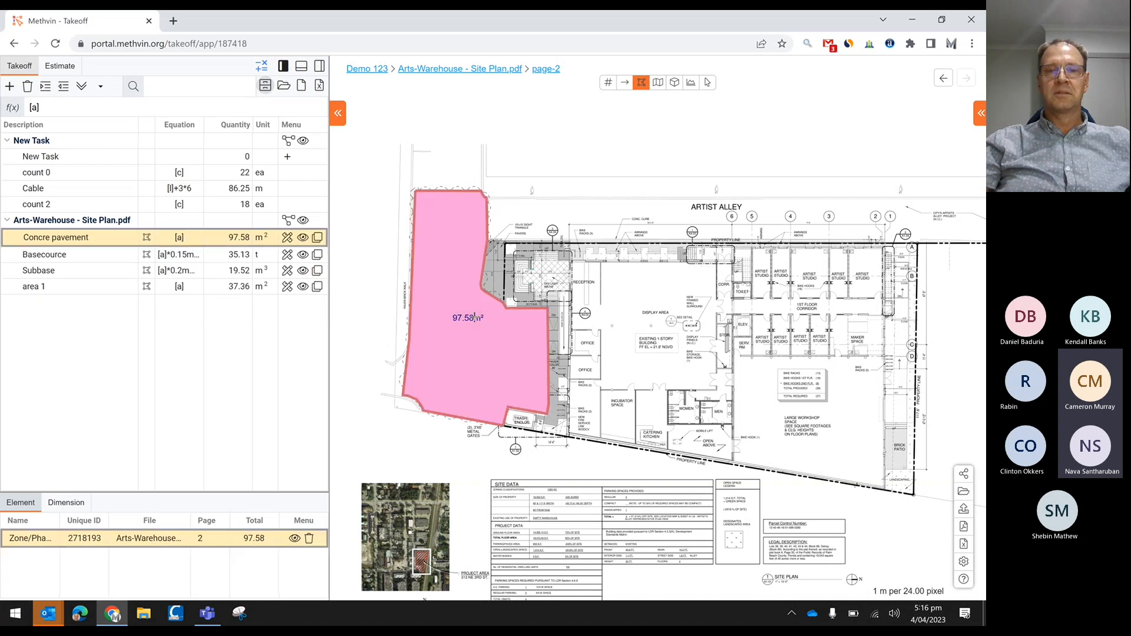
right_click(463, 347)
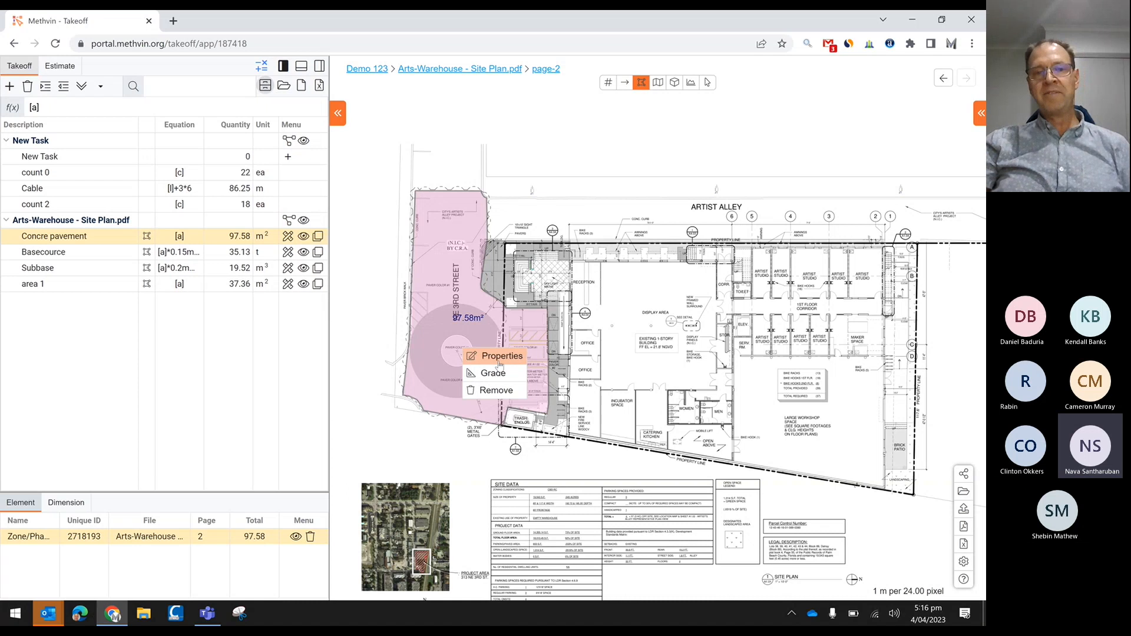
click(499, 360)
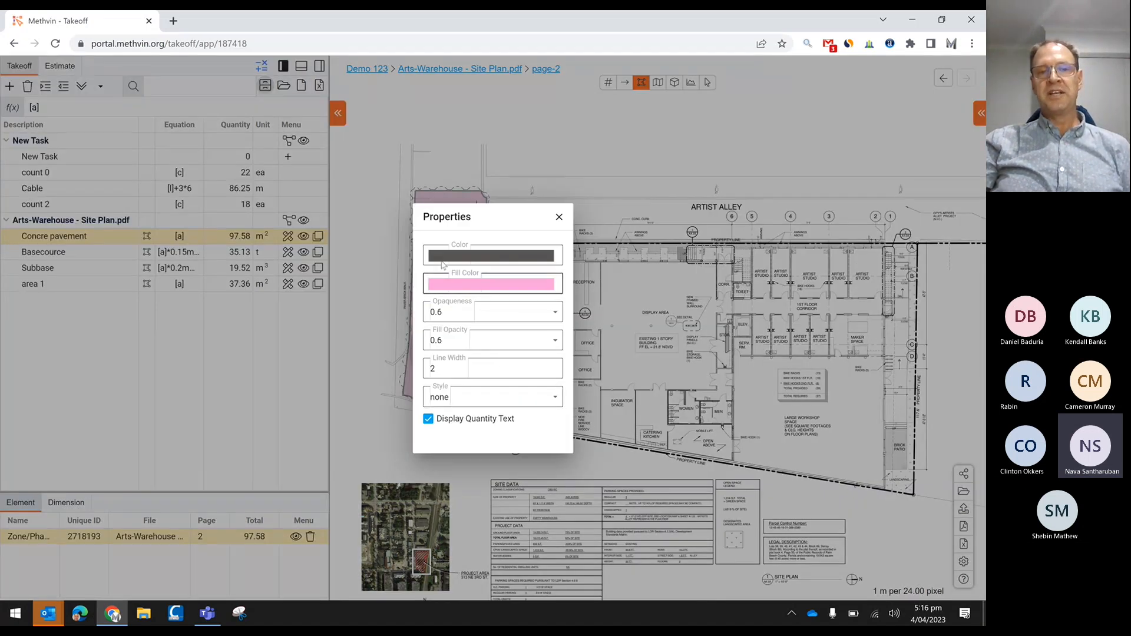
click(430, 420)
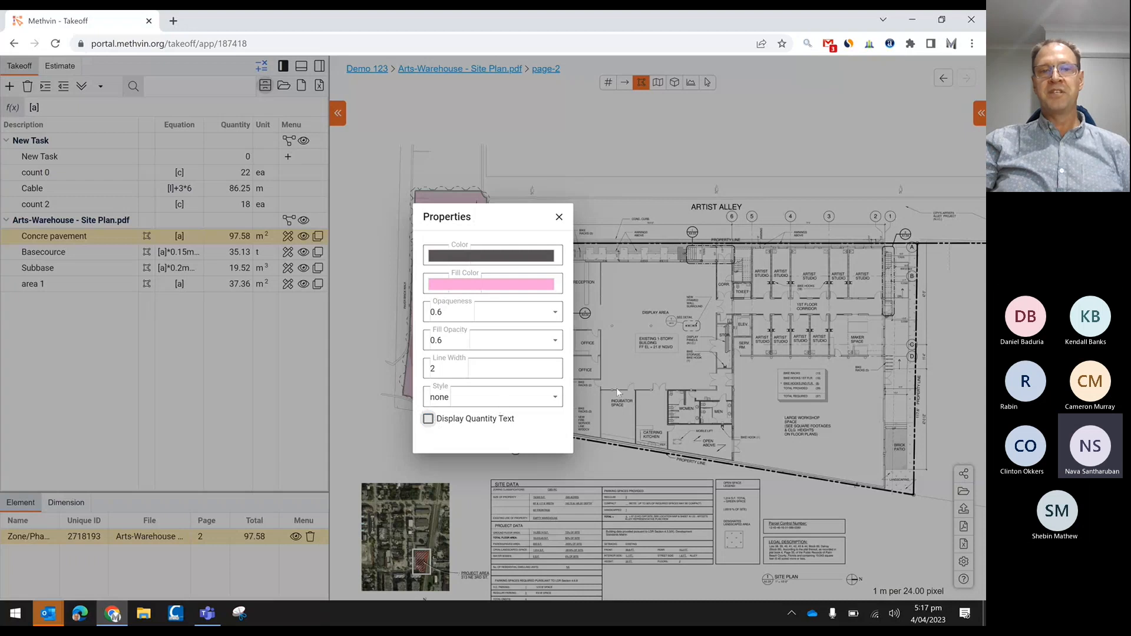
click(618, 387)
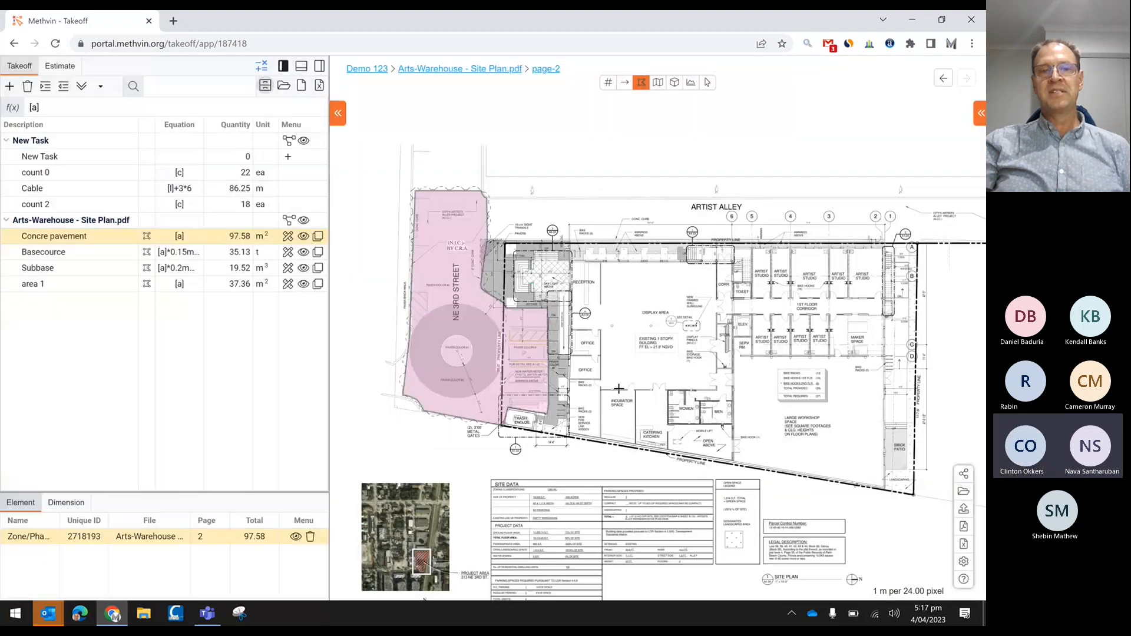
Add a count item with seven markers down the property line beside the parking bays, and hide the site plan group's takeoffs
click(303, 220)
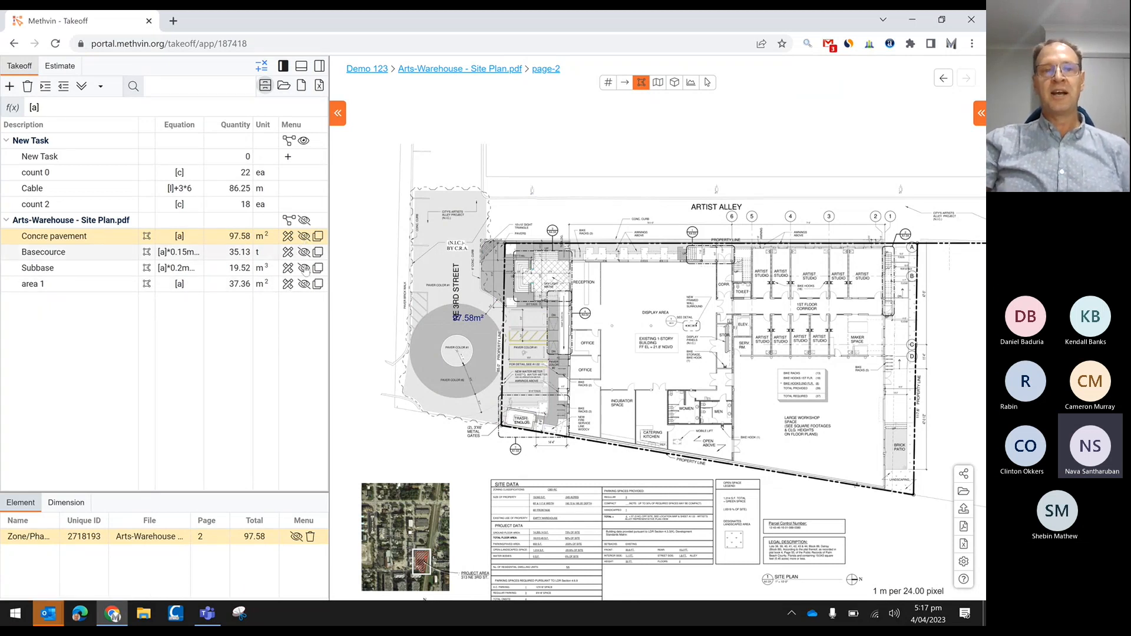
click(608, 82)
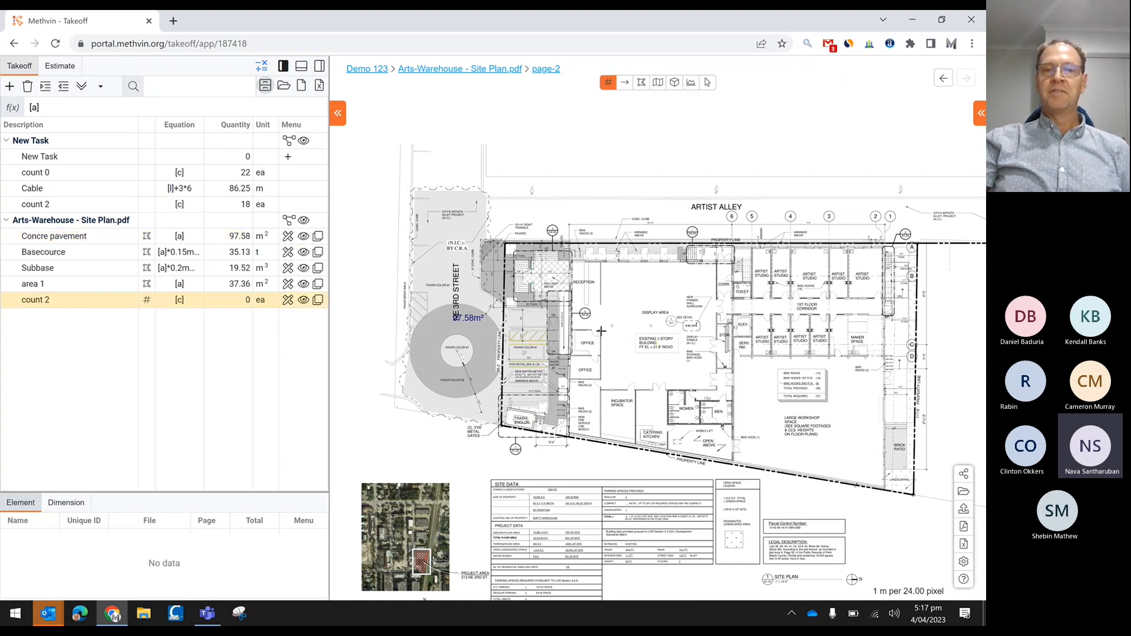
scroll(522, 356, up, 3)
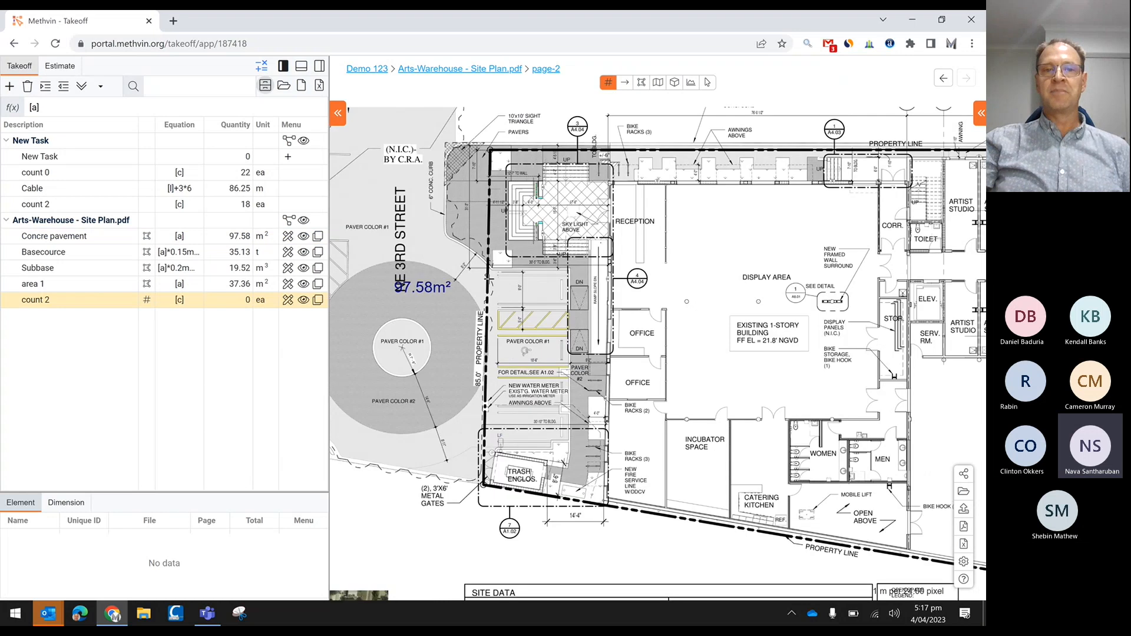
click(489, 275)
click(486, 296)
click(484, 321)
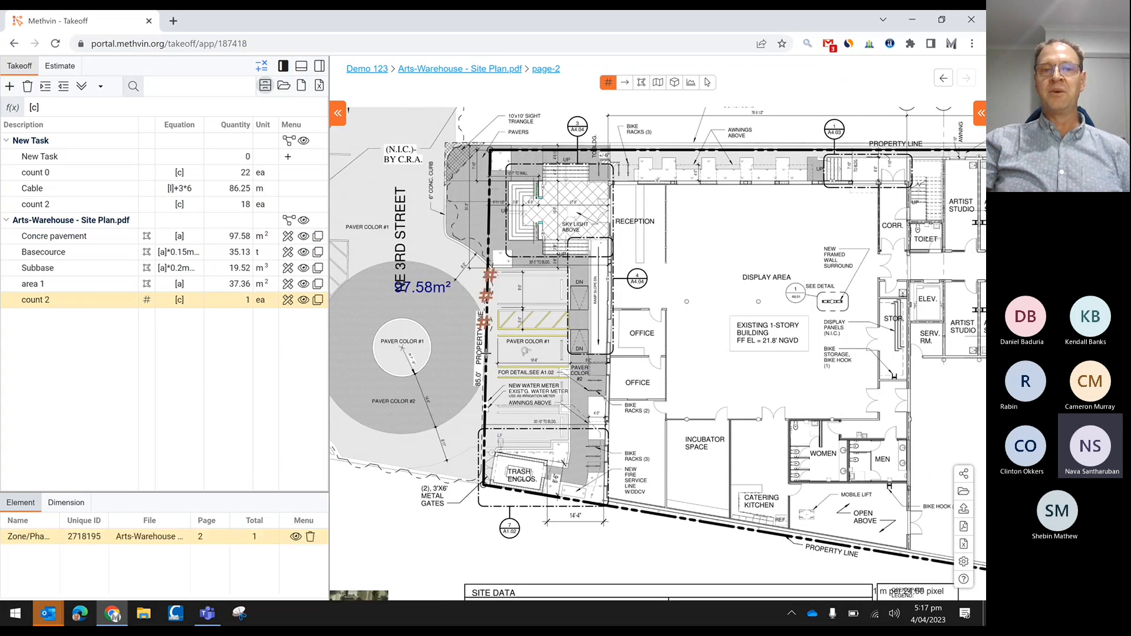
click(486, 352)
click(487, 379)
click(485, 458)
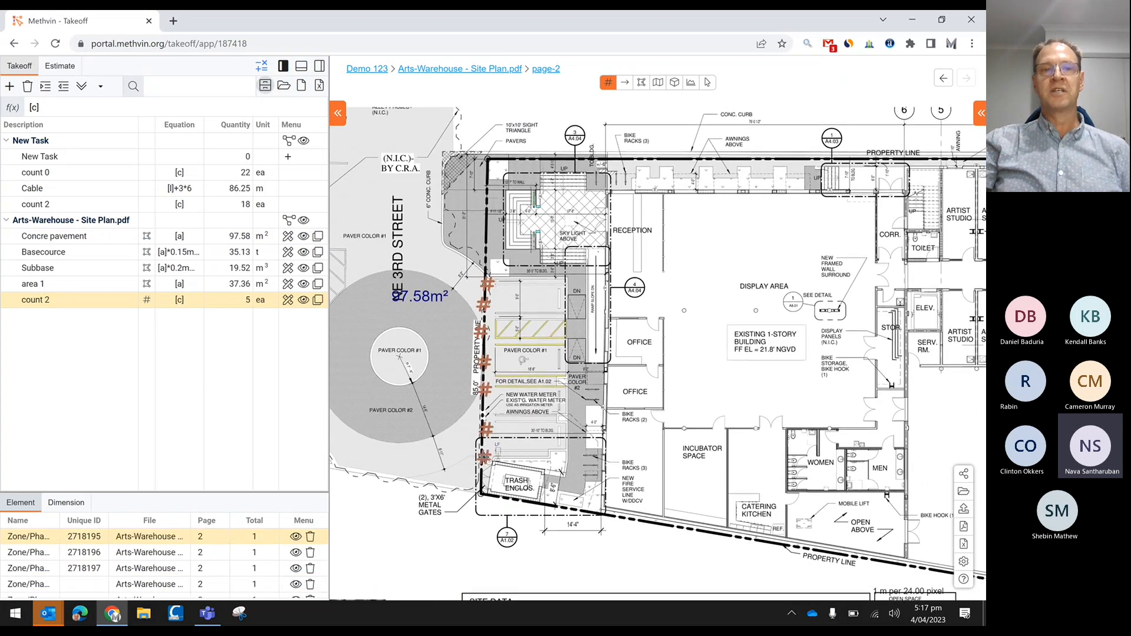
click(301, 222)
click(301, 222)
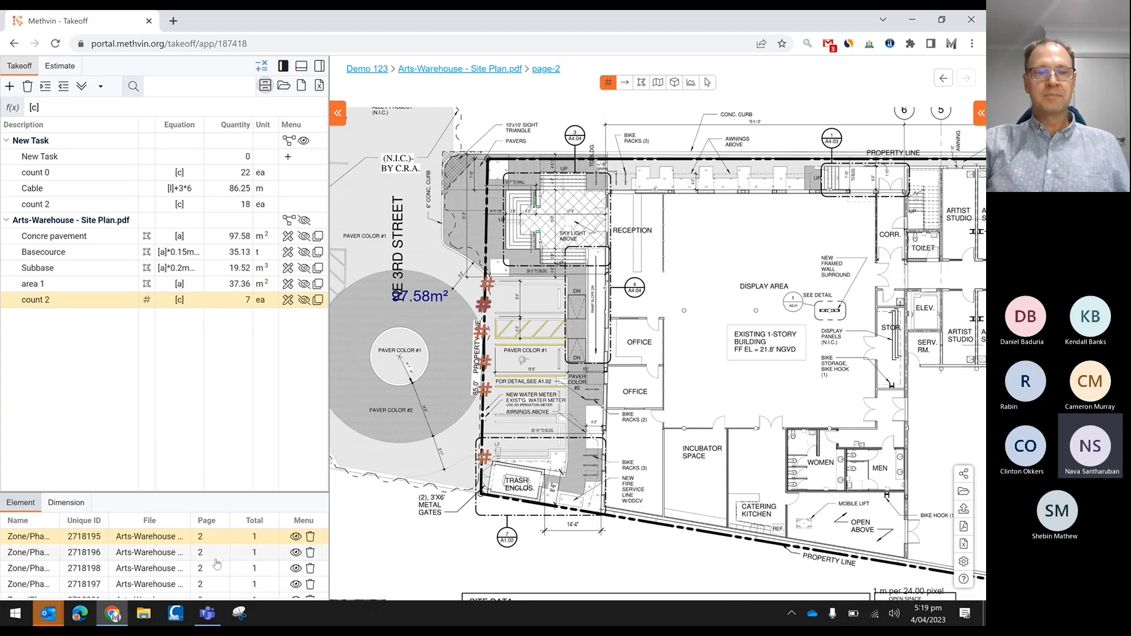
click(206, 617)
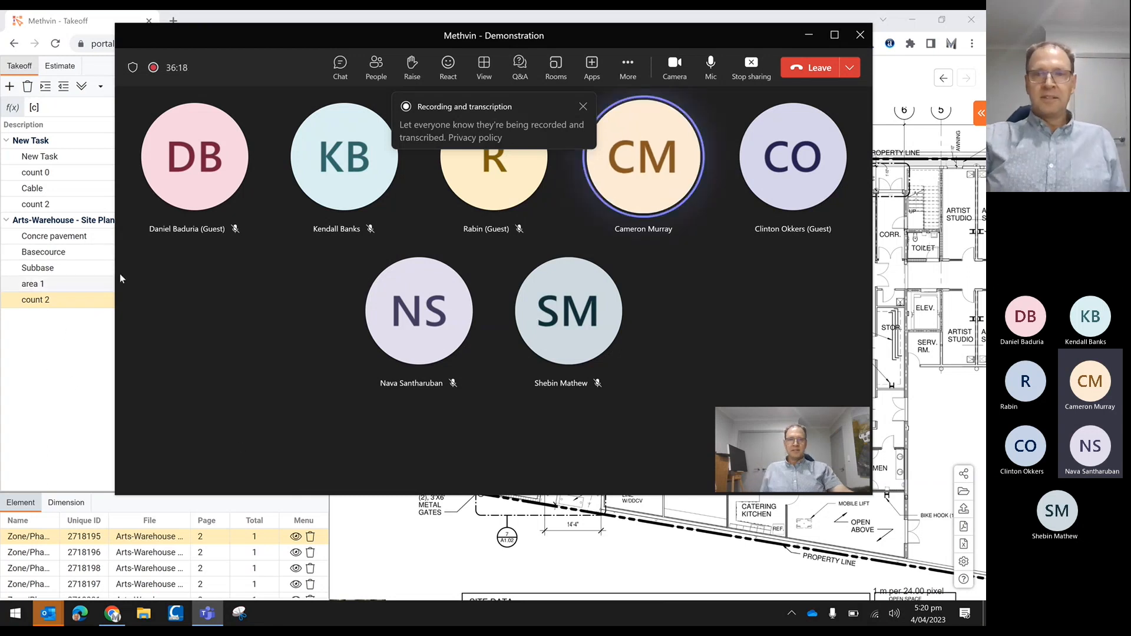
click(48, 366)
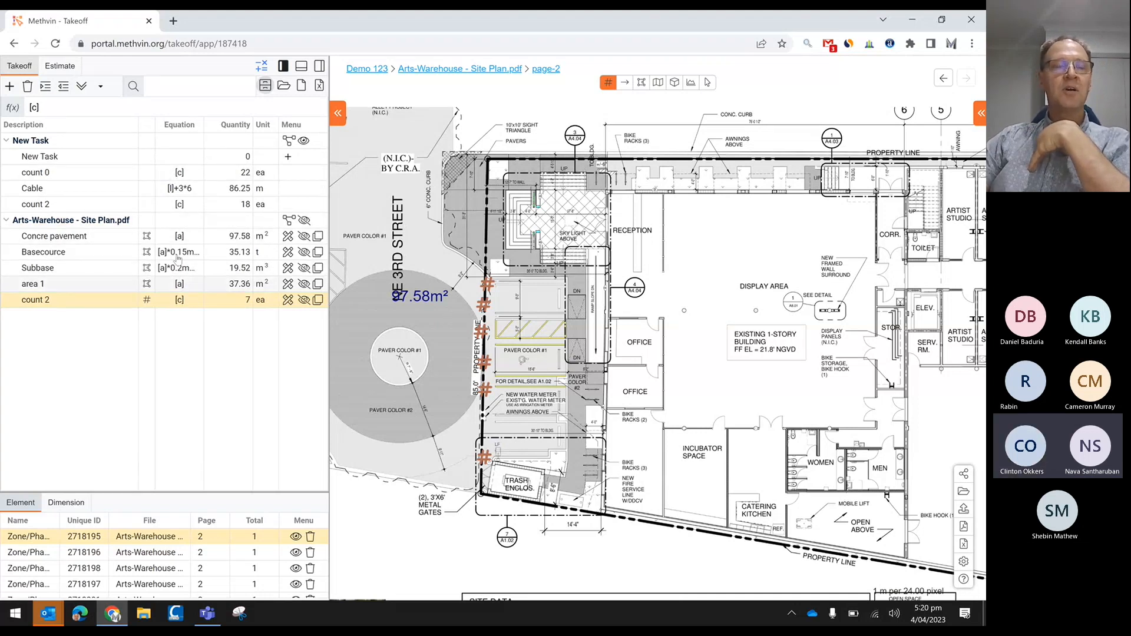
Open the estimate and set the rate of count 0 to 500
click(61, 66)
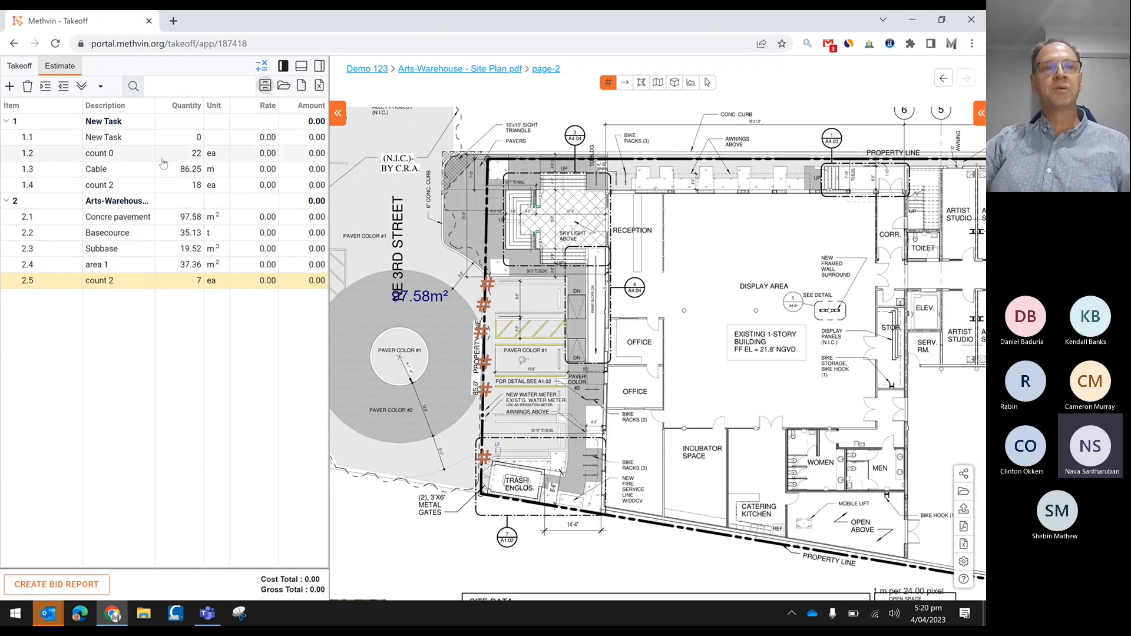
double_click(266, 154)
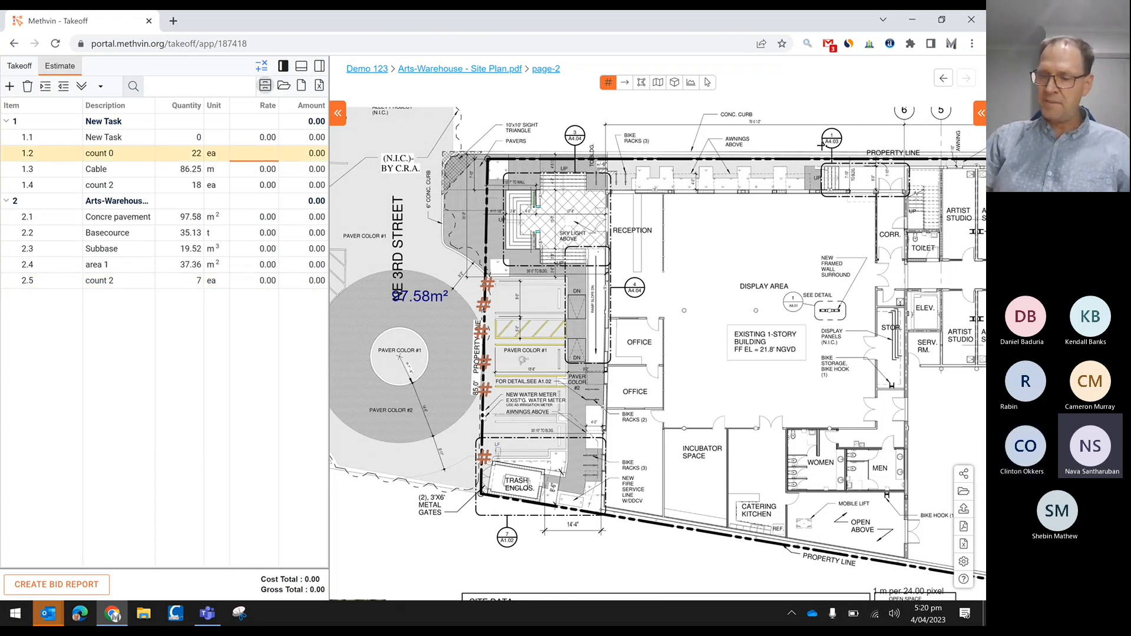
text(500)
key(Return)
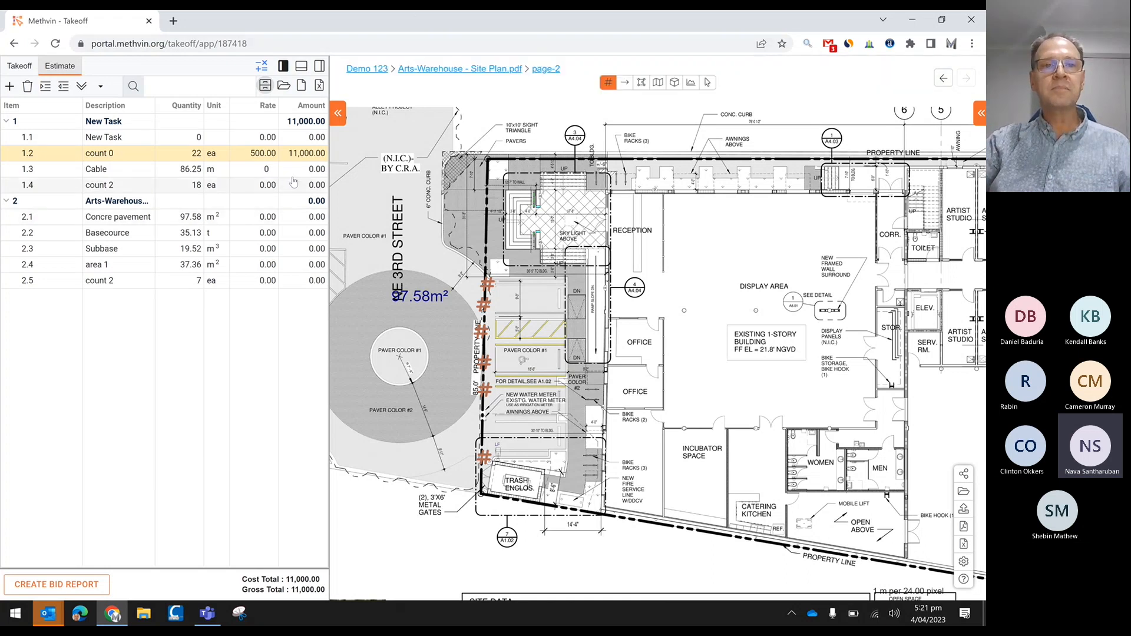
Set the Cable rate to 25 and the rate of count 2 under New Task to 560
click(267, 169)
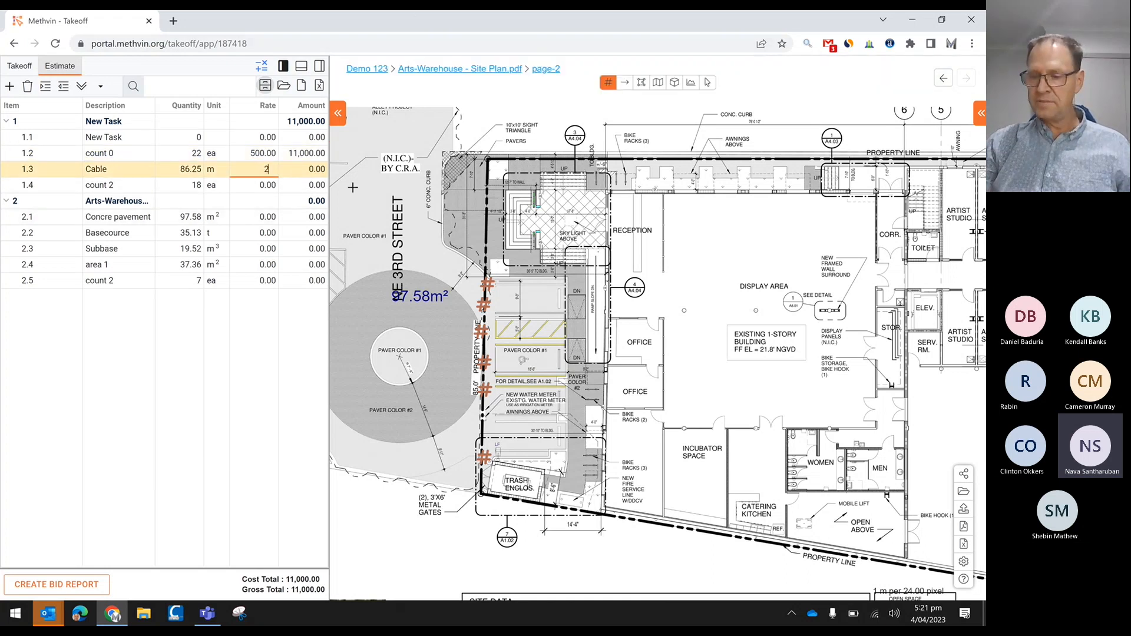
key(Return)
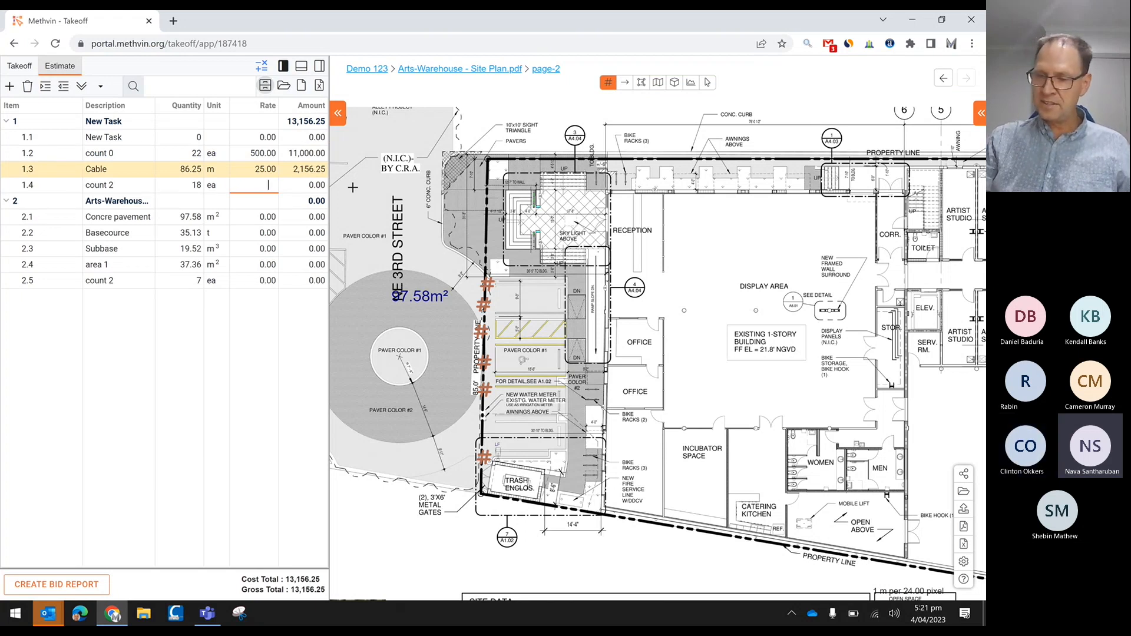
text(560)
key(Return)
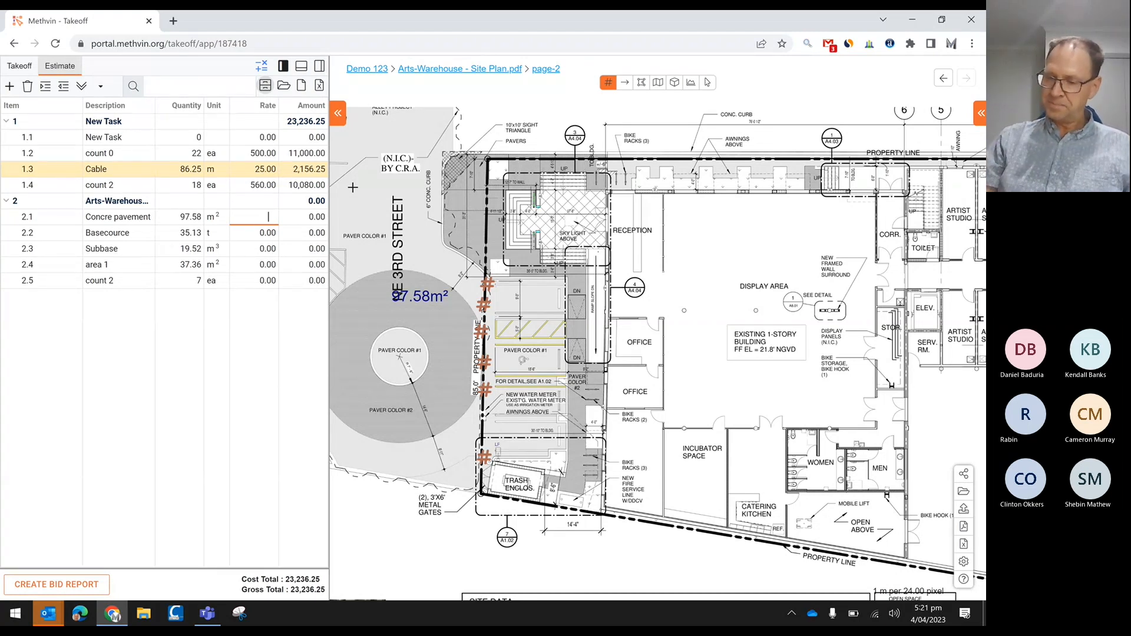
Set the site plan rates to 80 for Concre pavement, 55 for Basecource and 5 for Subbase
key(Return)
text(0)
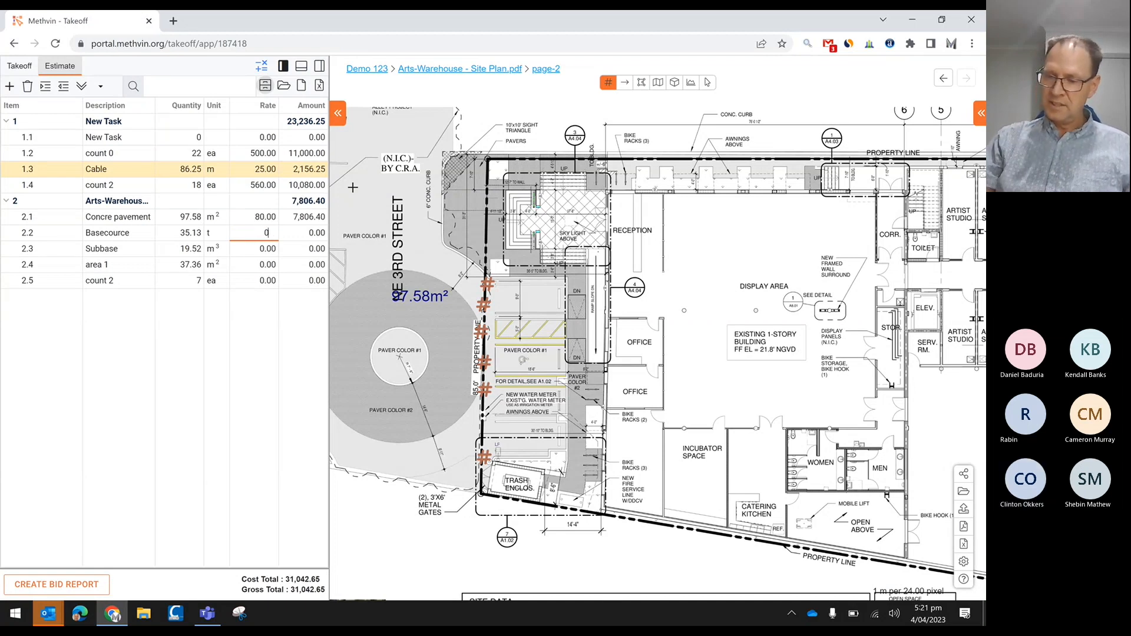
text(55)
key(Return)
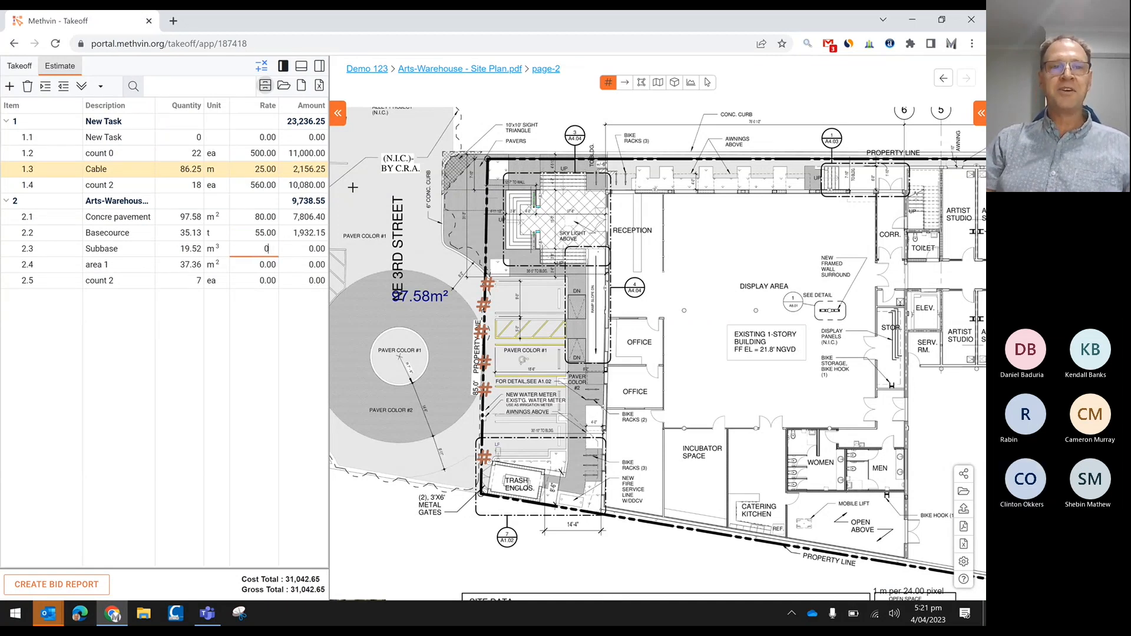
text(5)
key(Return)
Set the rate of area 1 to 45 and the site plan's count 2 to 4
text(45)
key(Return)
text(4)
key(Return)
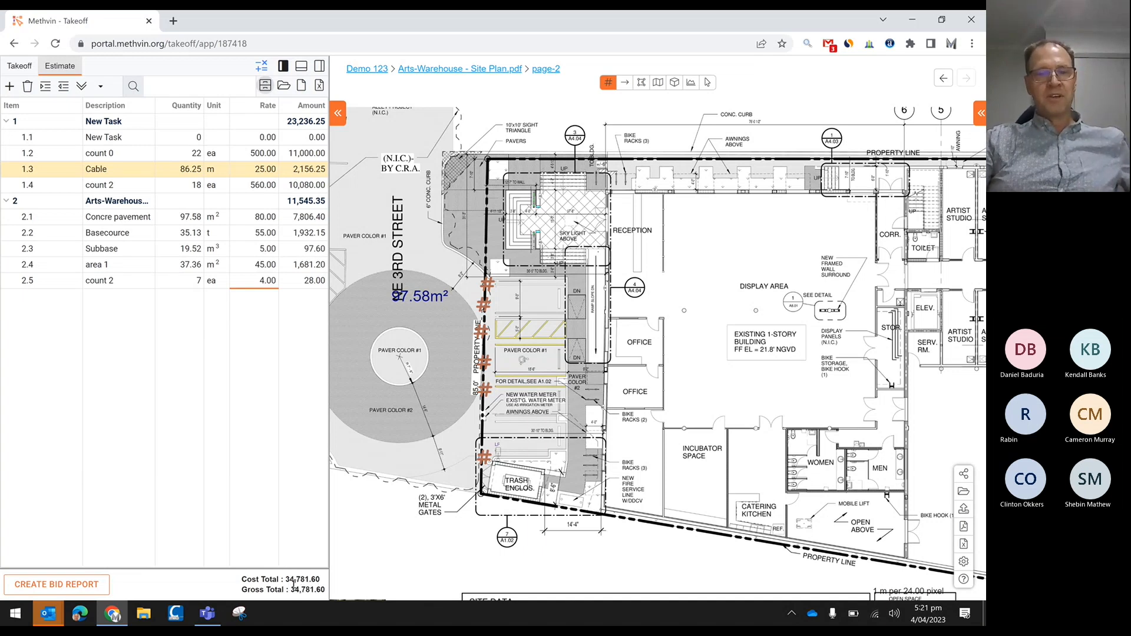
Create the bid report, try the client schedule, and use the section schedule collapsed to Section 1 level
click(62, 587)
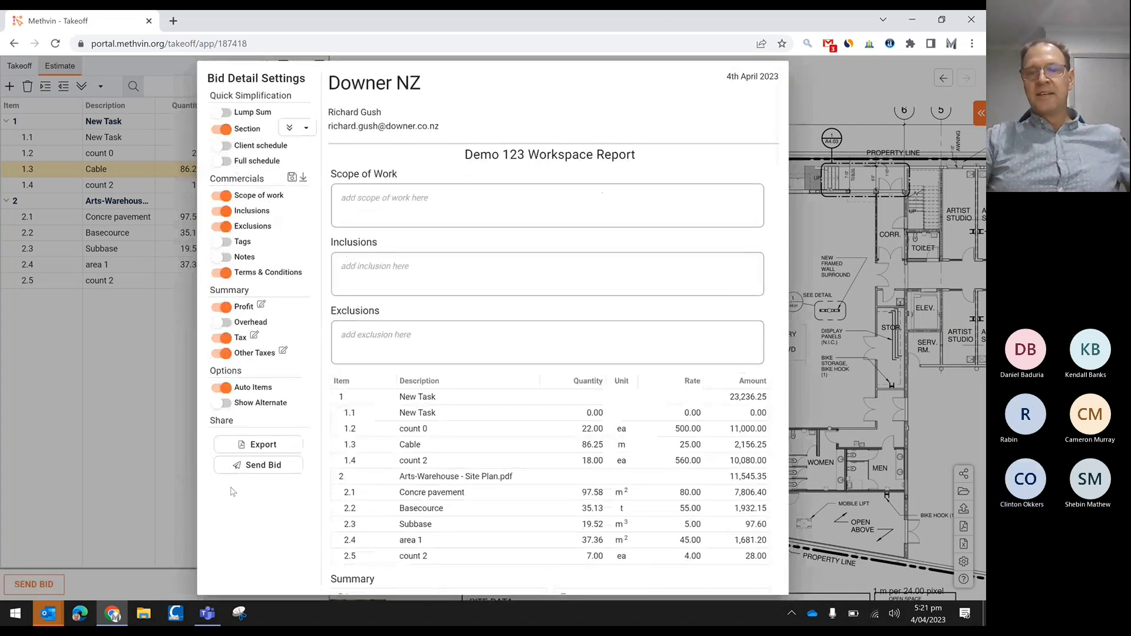
scroll(446, 303, down, 1)
click(223, 147)
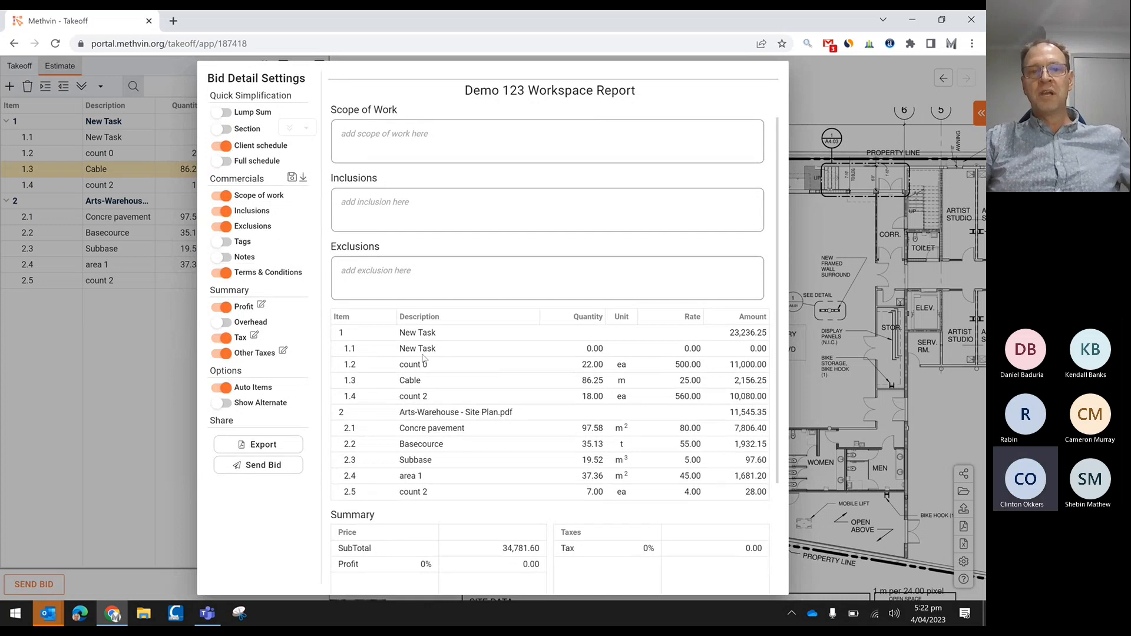
click(223, 129)
click(306, 128)
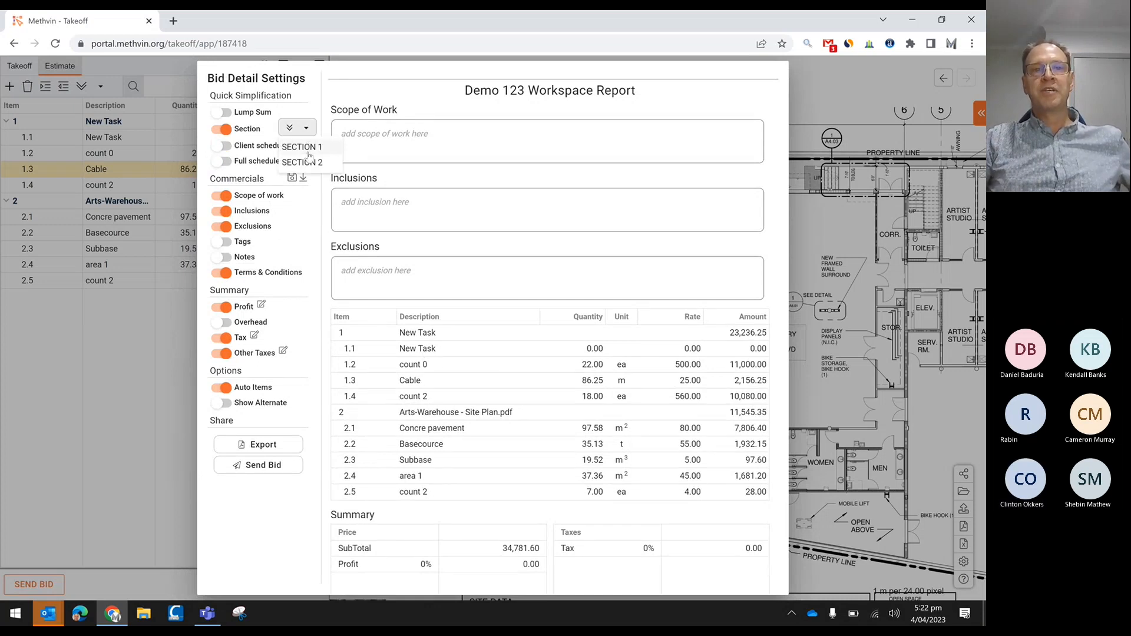
click(308, 148)
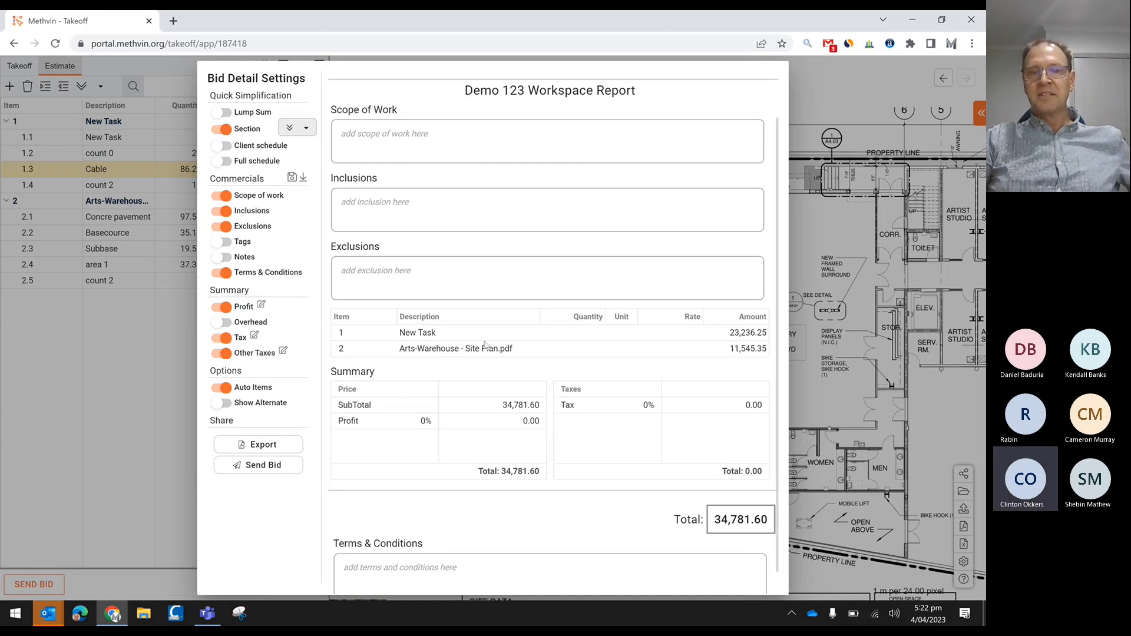
Reduce the report to a lump sum and enter placeholder text jurwgteetbh for scope of work, tterw for inclusions and gbt for exclusions
click(225, 113)
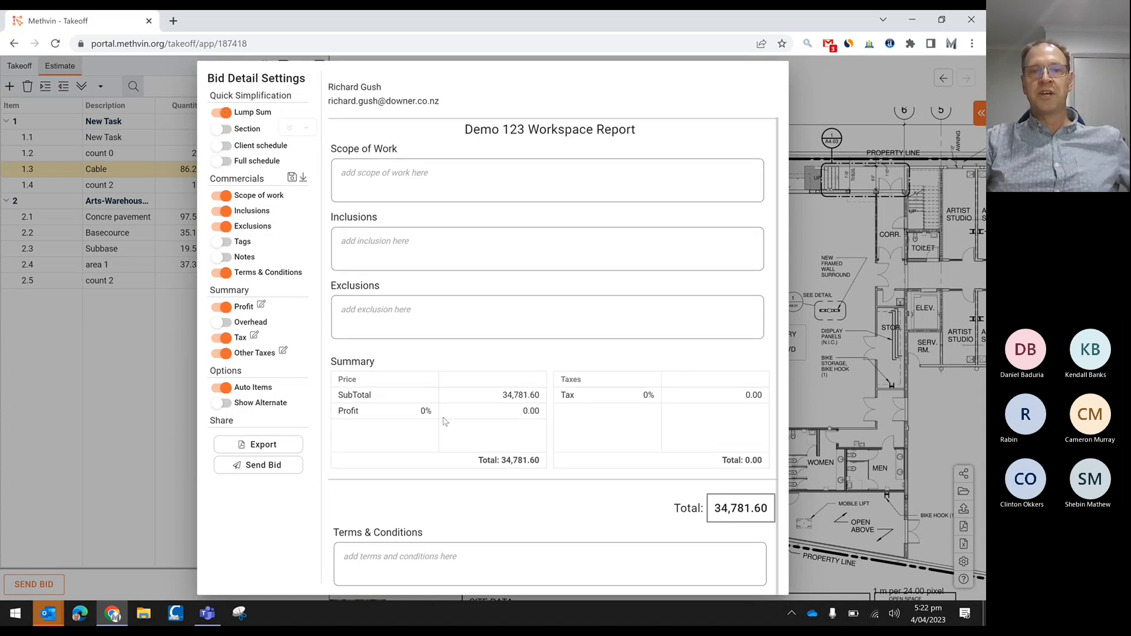
click(376, 179)
text(jurwgteetbh)
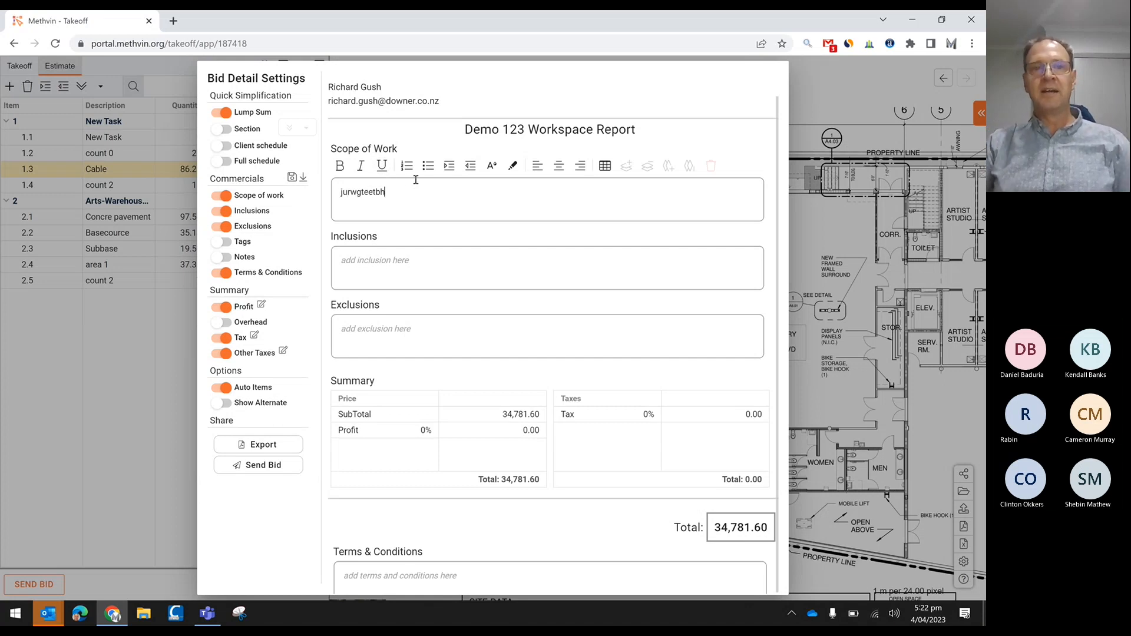
click(454, 265)
text(tterw)
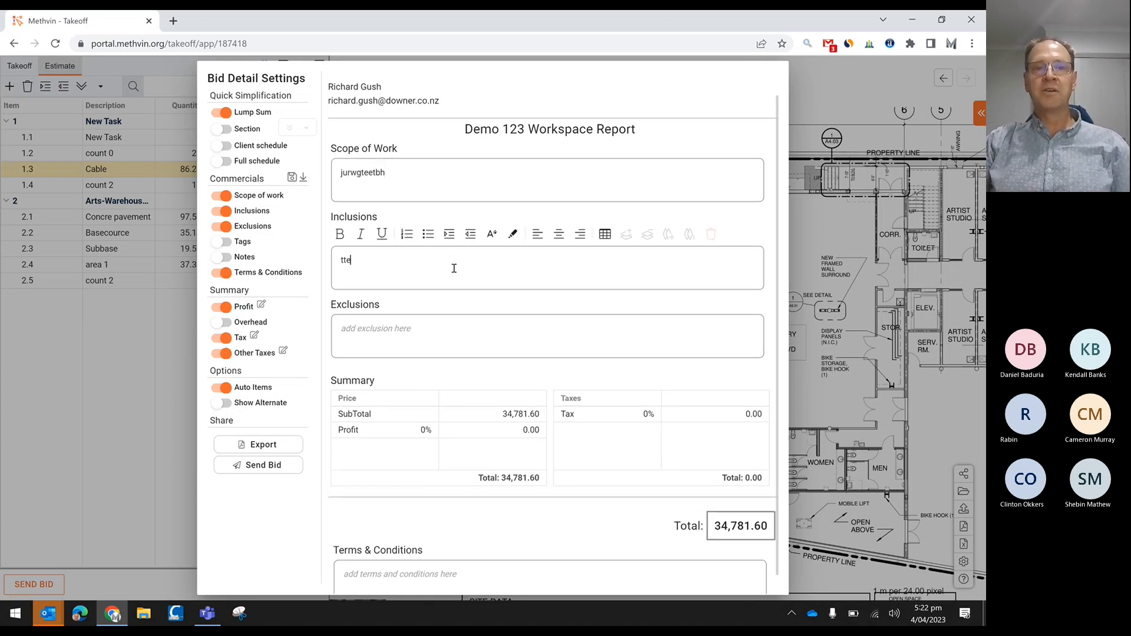
click(436, 320)
text(gbt)
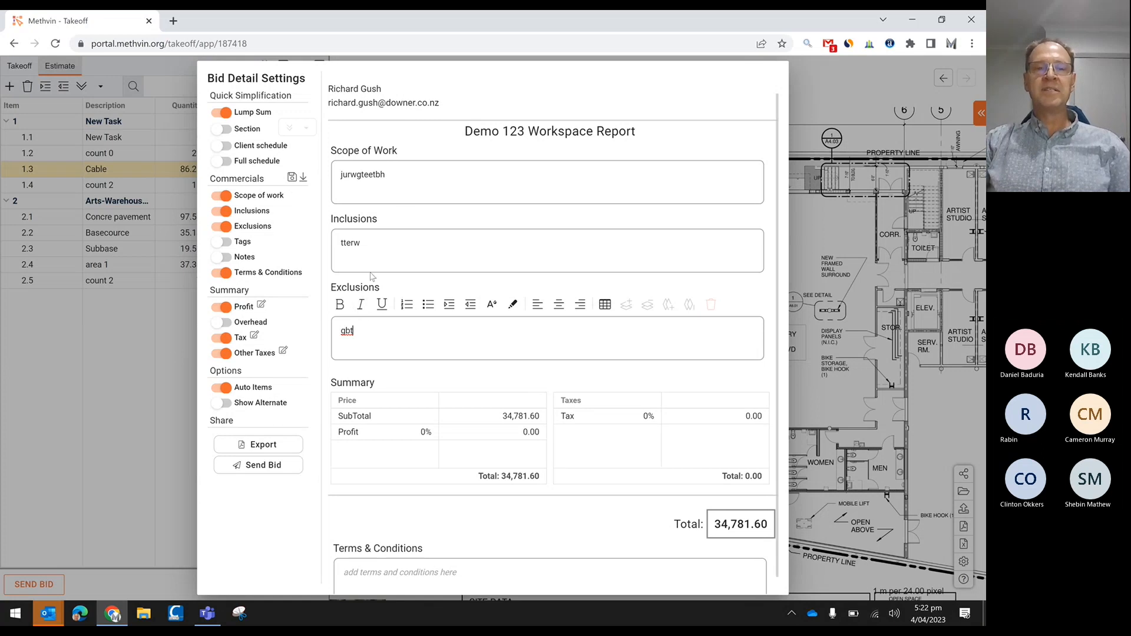
Load the Master Template into the report's commercial sections and reload the blank page
click(302, 179)
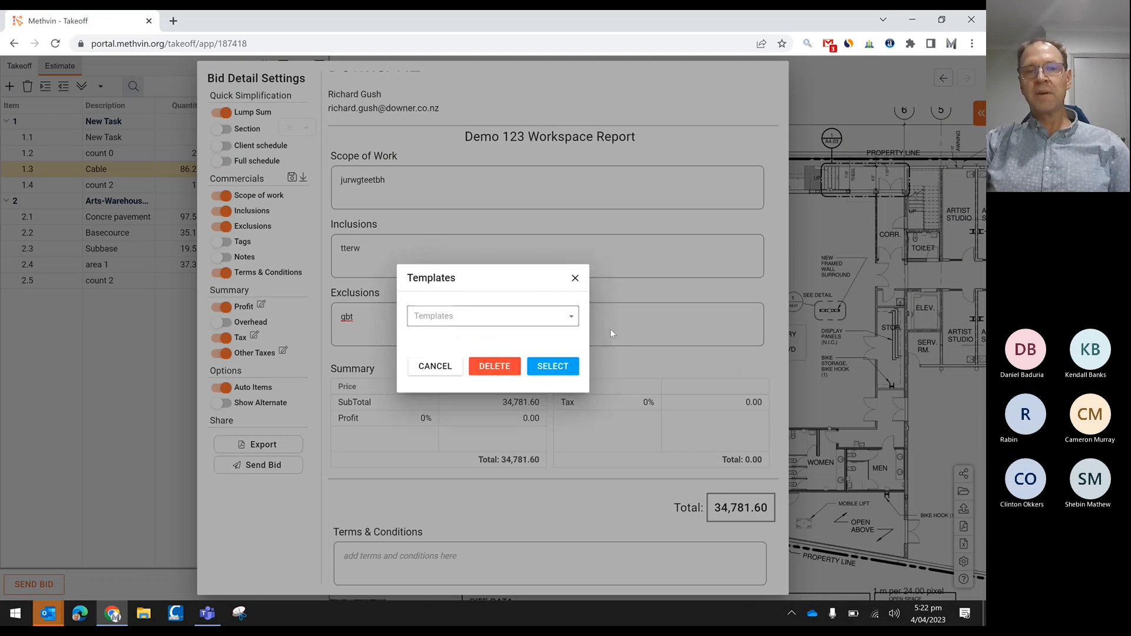
click(570, 316)
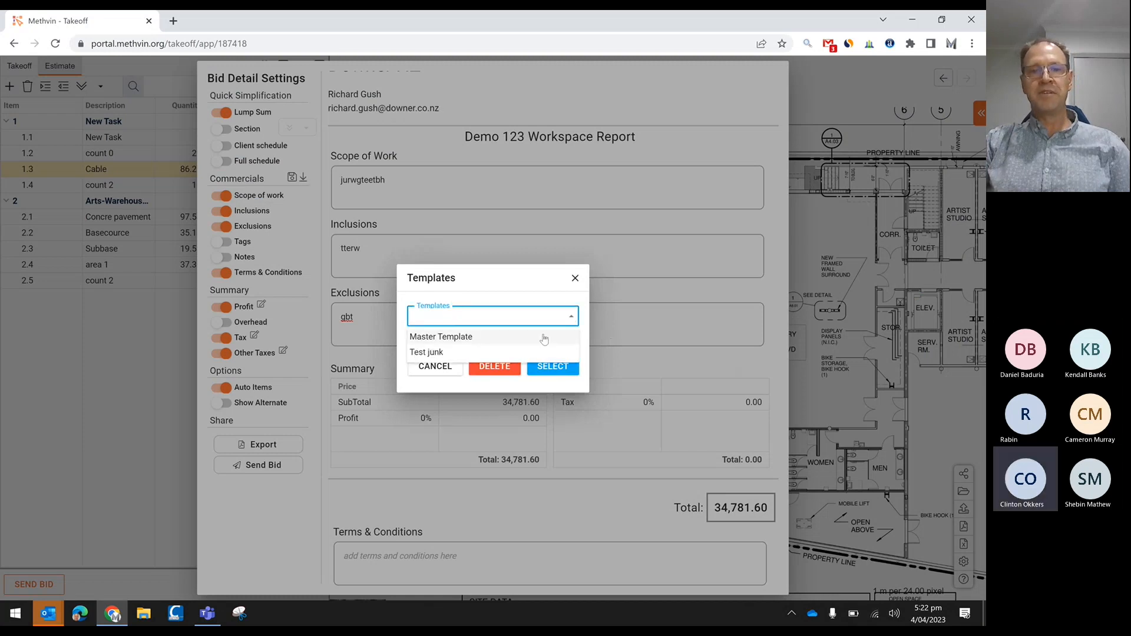
click(472, 338)
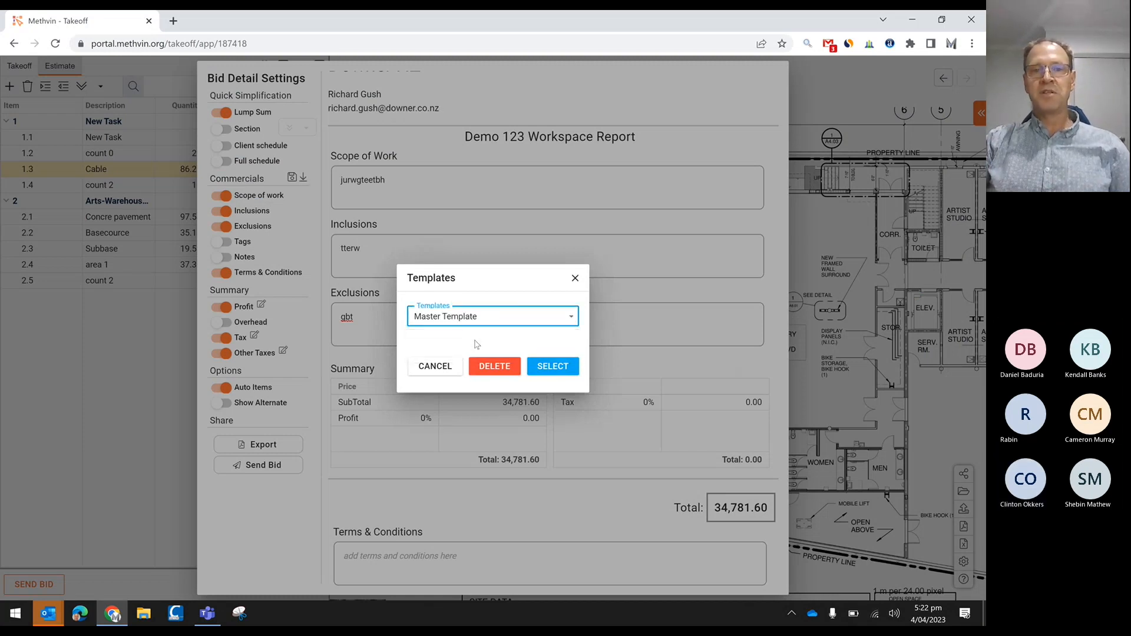
click(543, 370)
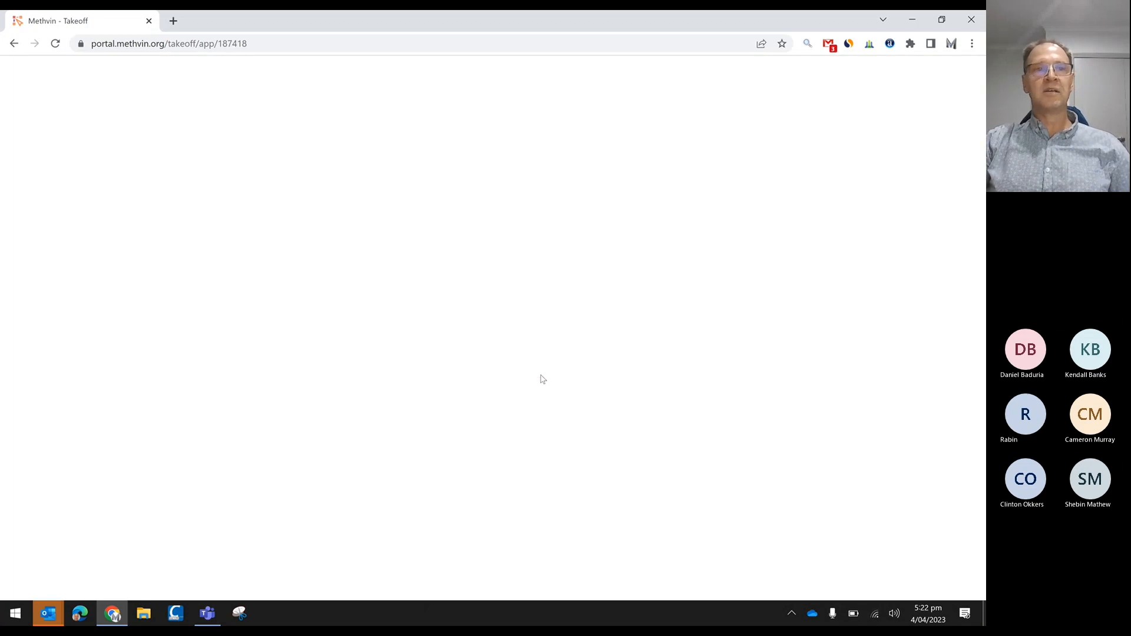
click(55, 48)
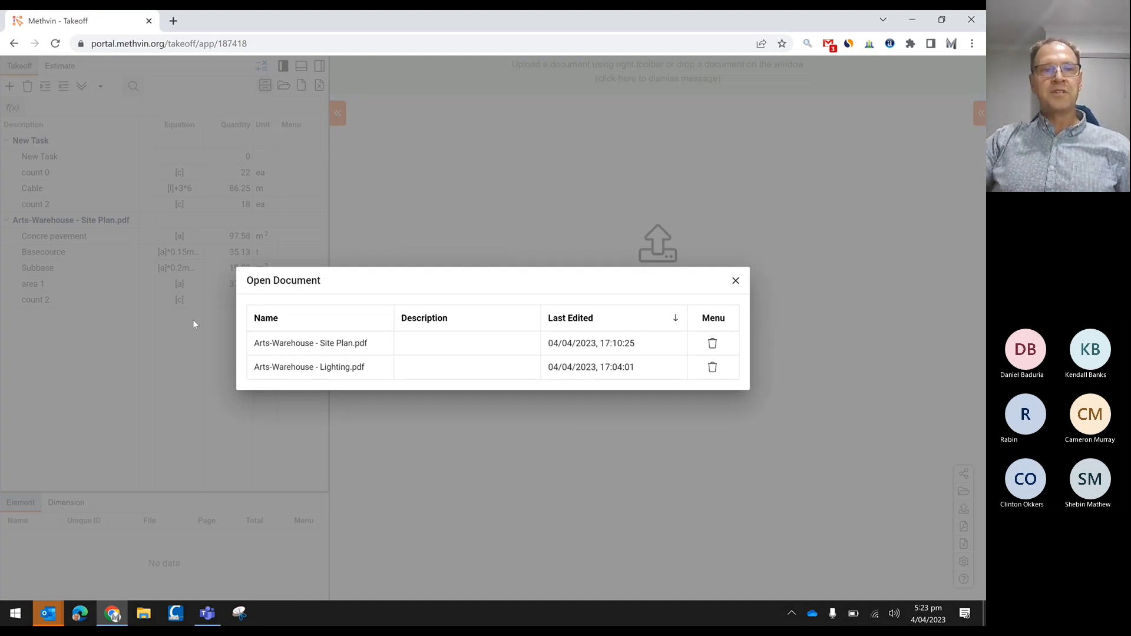
Dismiss the document chooser and reopen the bid report from the estimate
click(735, 280)
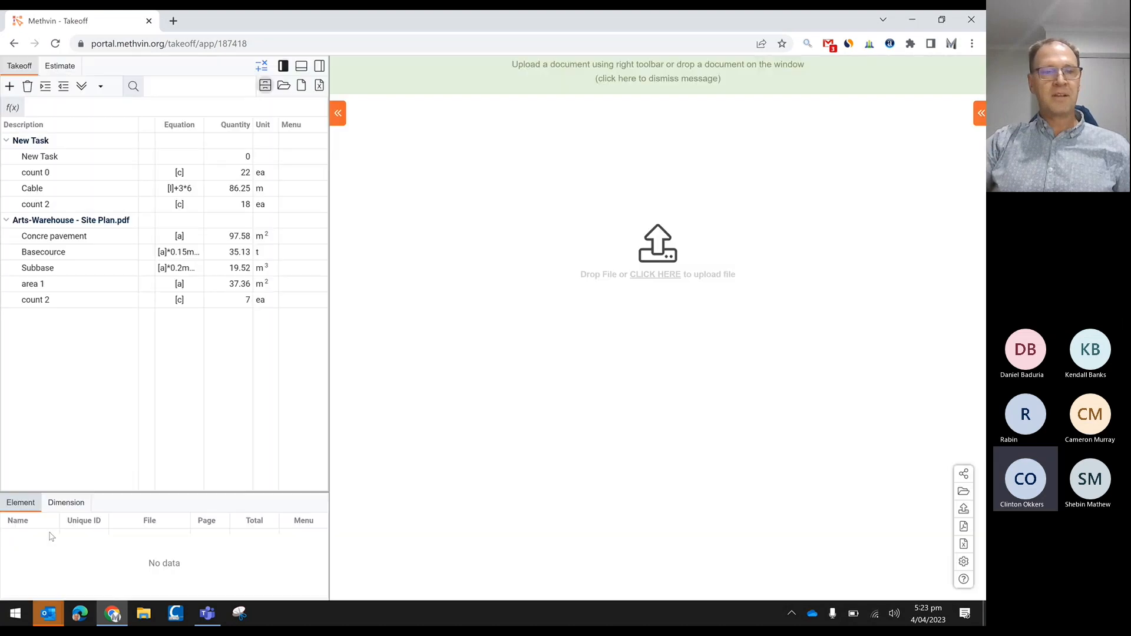
click(65, 502)
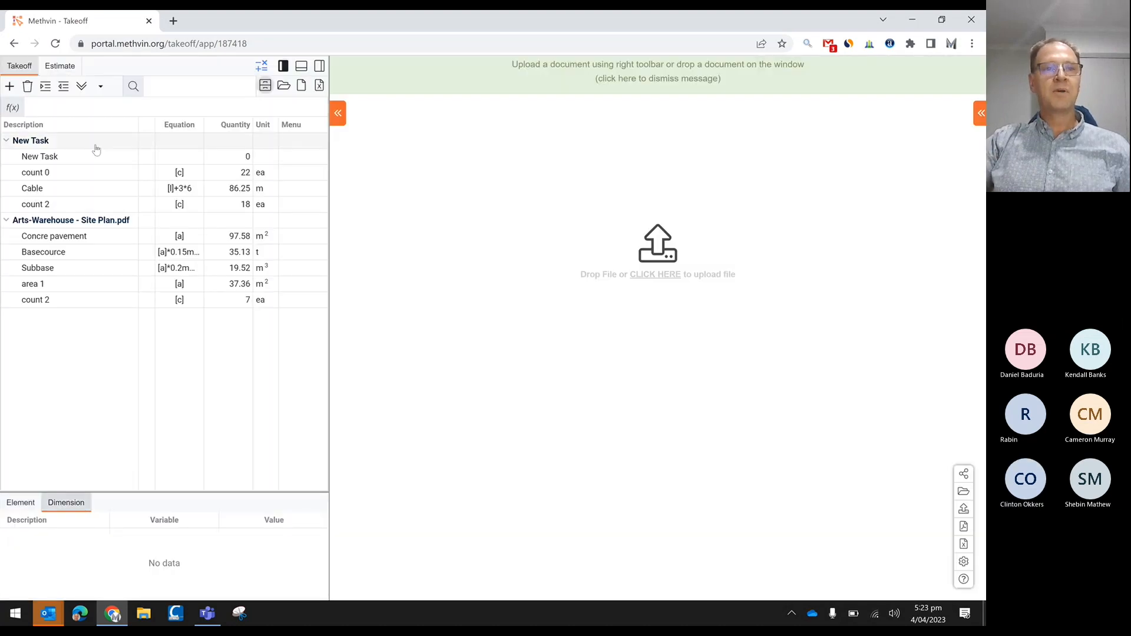
click(63, 65)
click(34, 584)
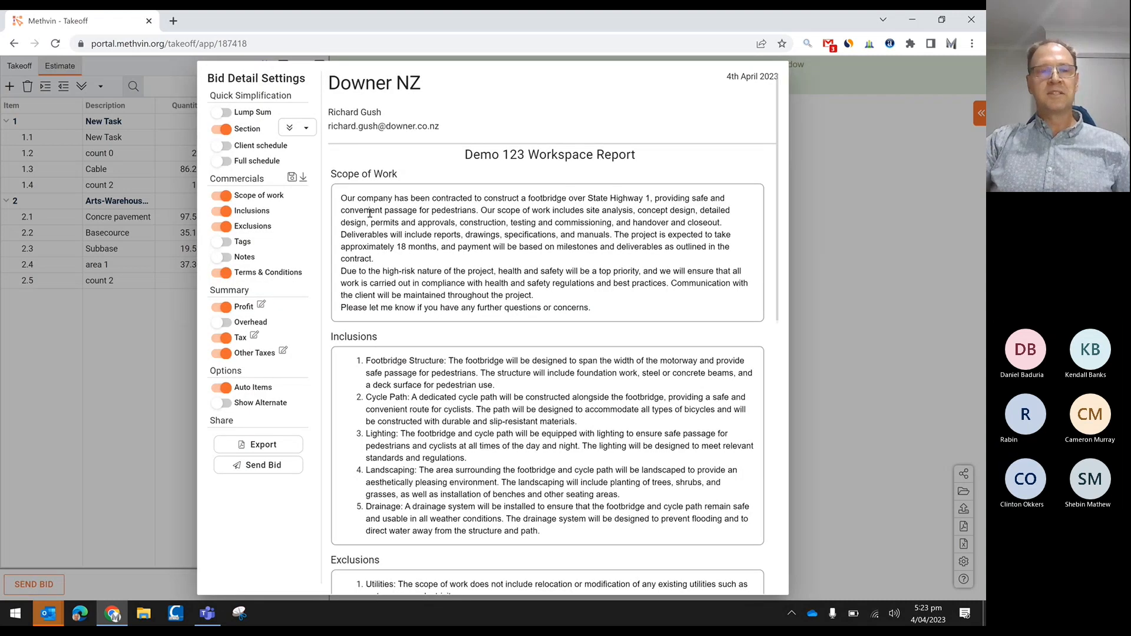
Review the template's inclusions and exclusions, and collapse the report's item schedule to Section 1 level
scroll(406, 333, down, 3)
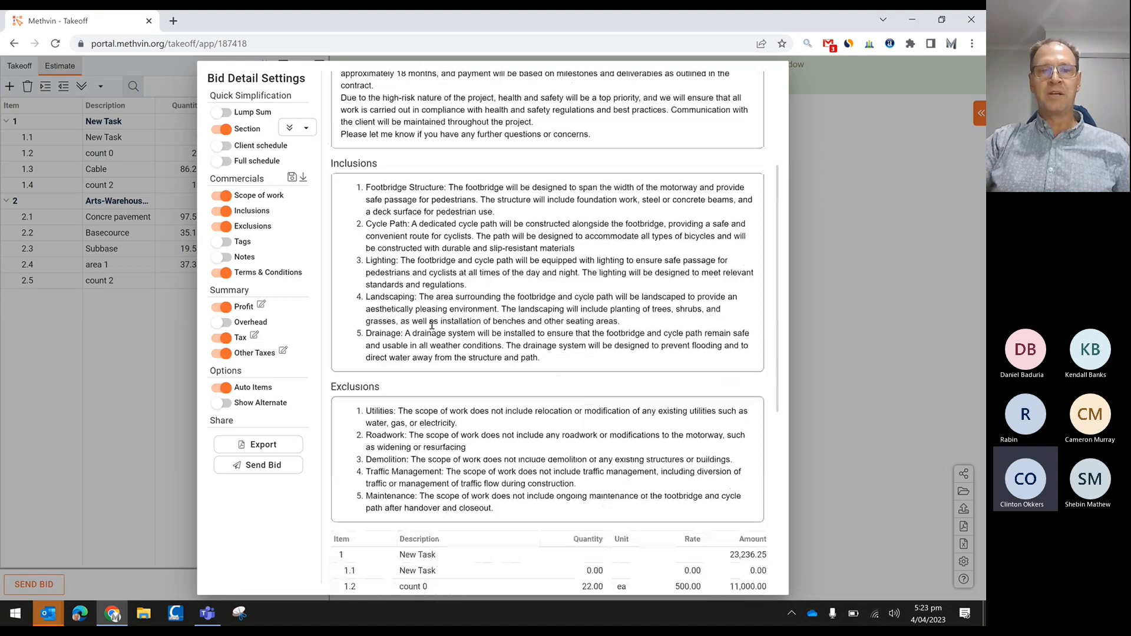
scroll(412, 425, down, 1)
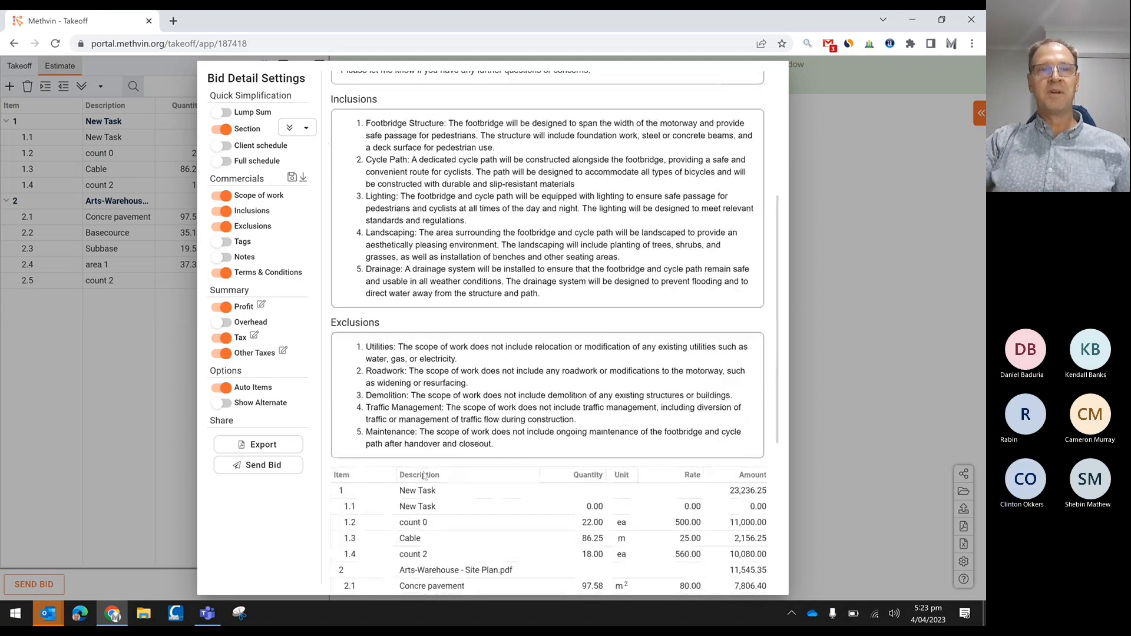
click(306, 128)
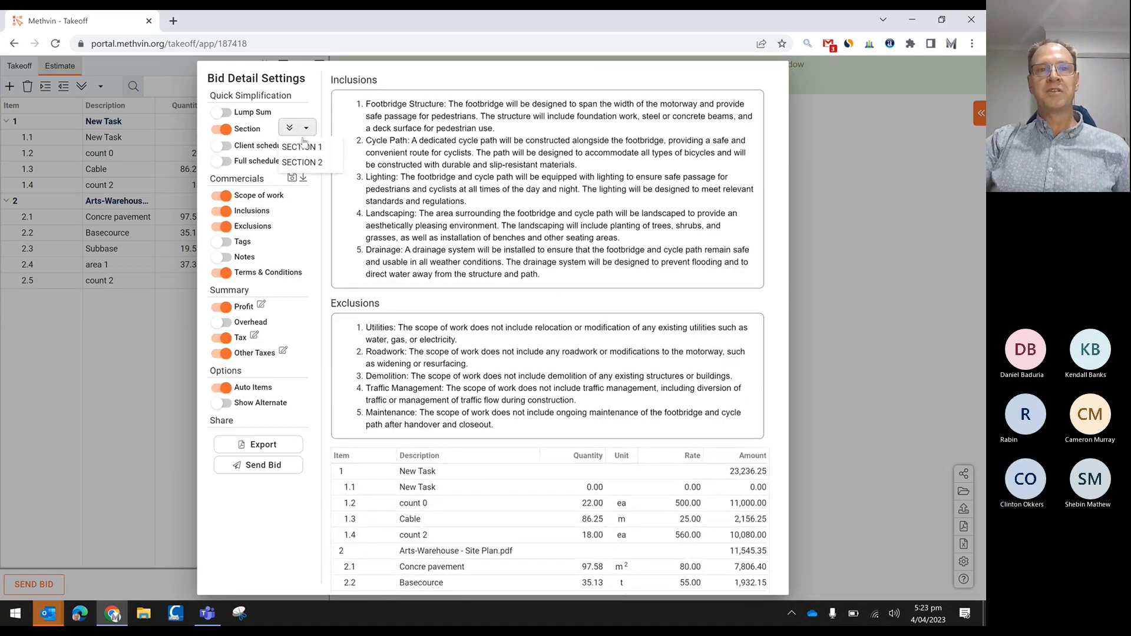
click(298, 155)
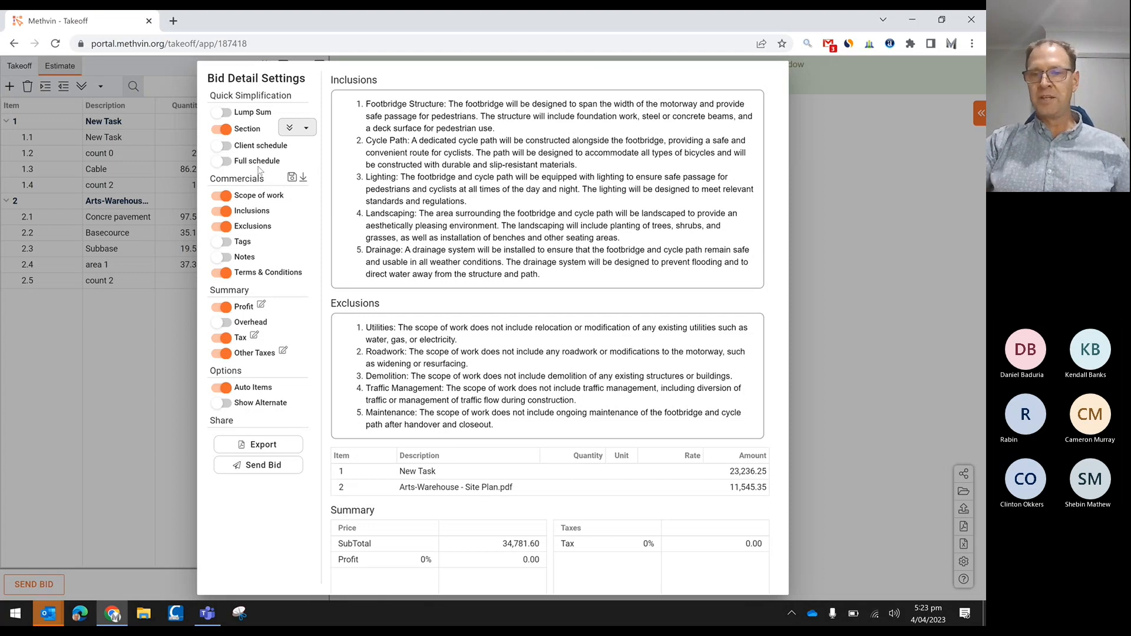
Try adding the Tags and Notes sections to the report, and switch both off again
click(235, 244)
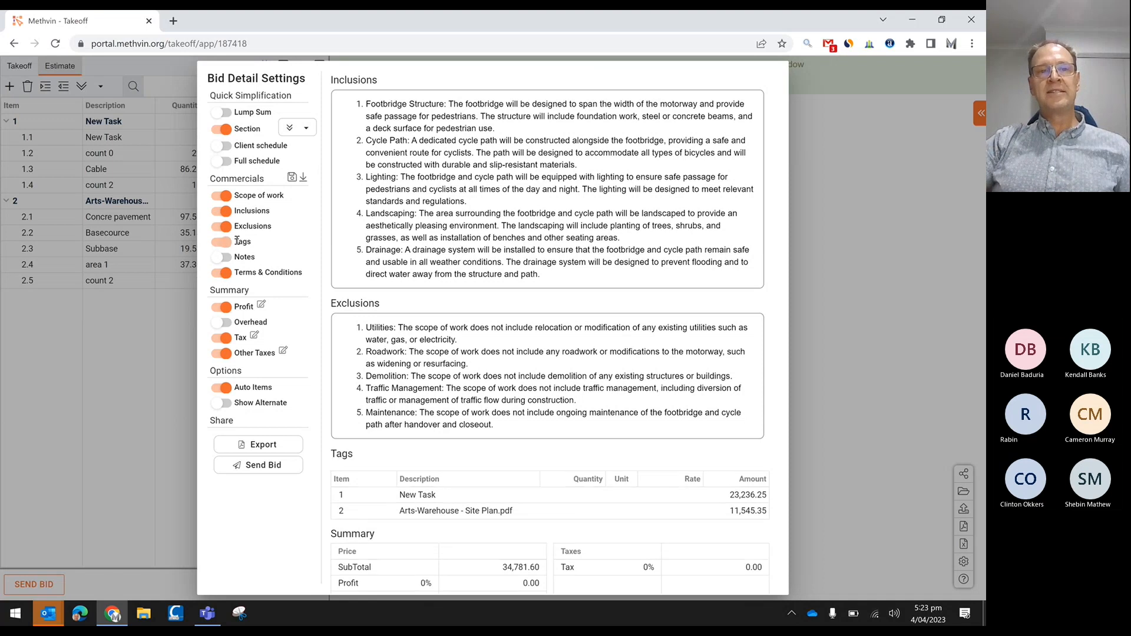
click(238, 259)
click(224, 242)
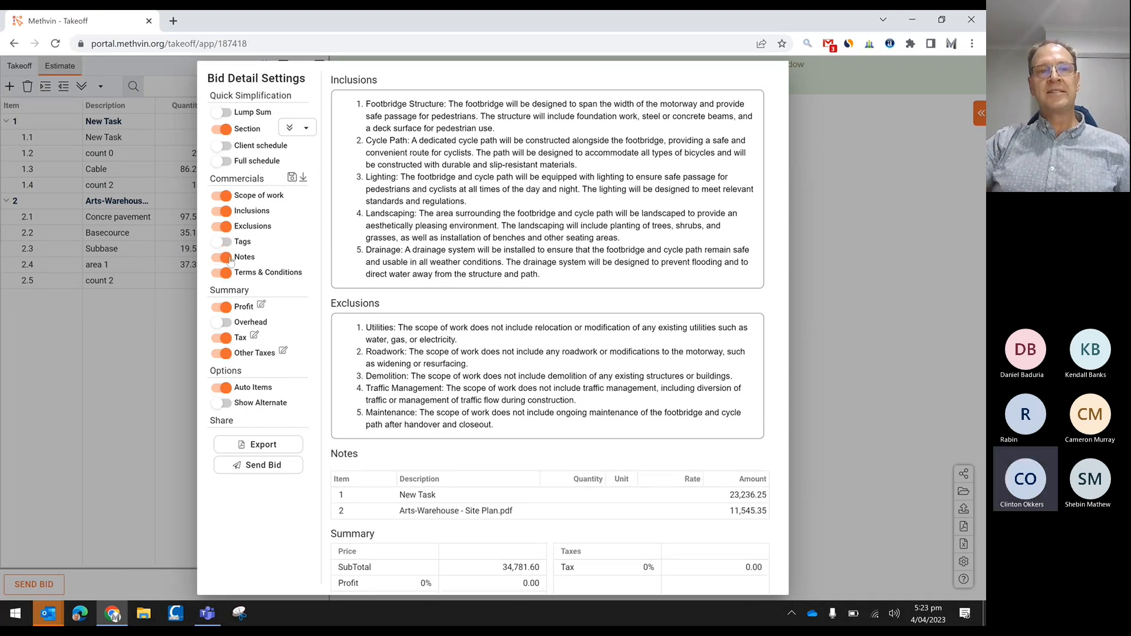
click(223, 258)
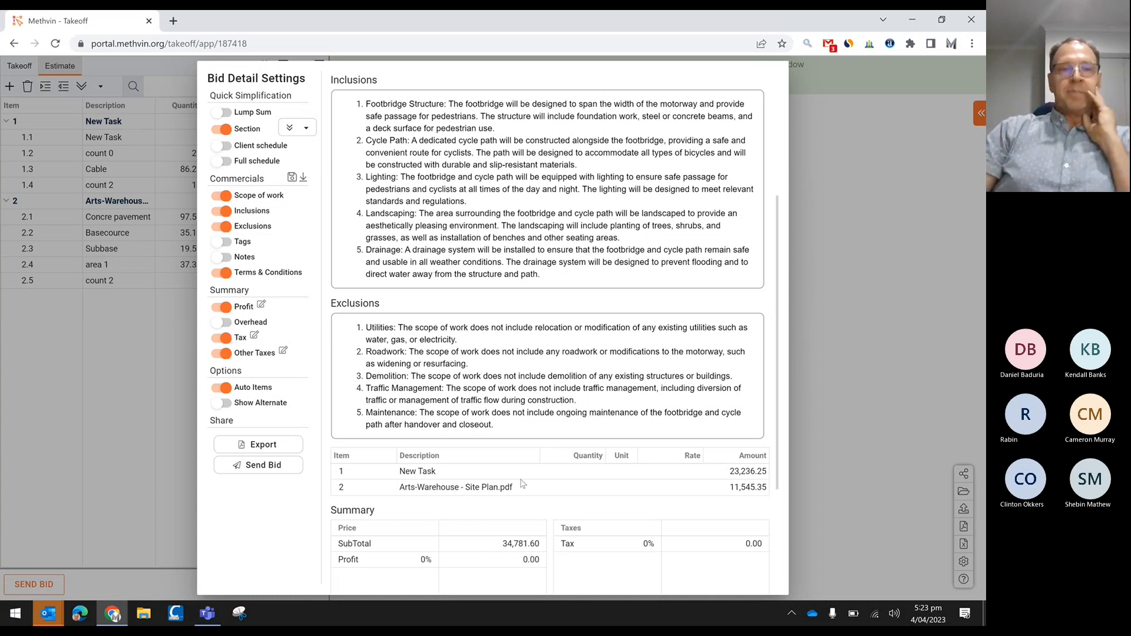
Set the profit markup to 15% and turn off the separate Profit line in the summary
click(261, 306)
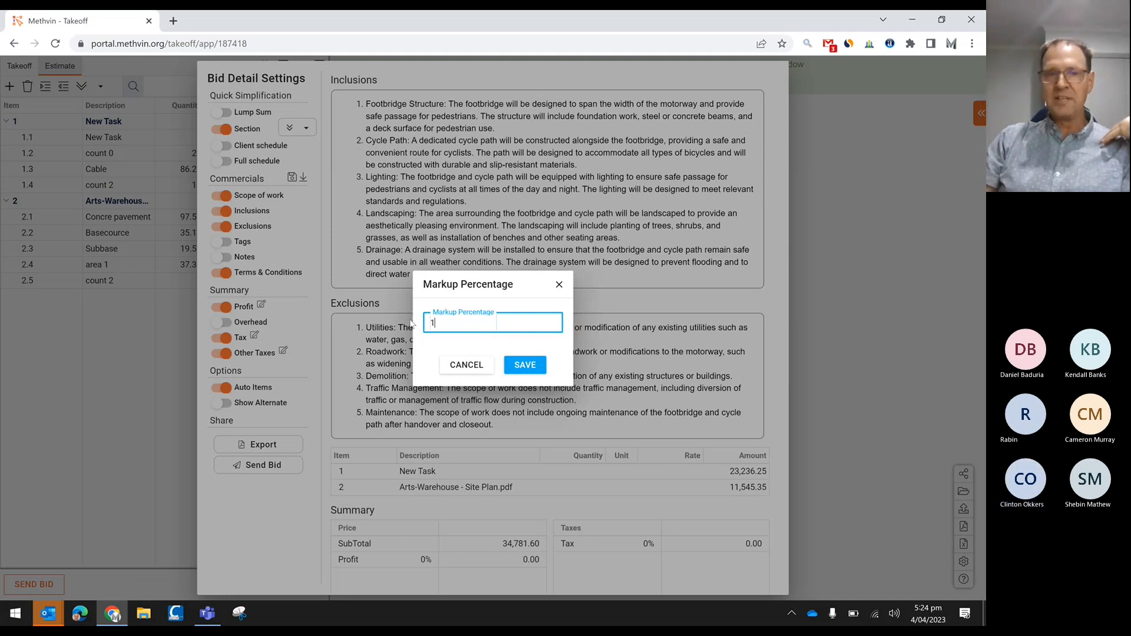
text(15)
click(524, 365)
scroll(405, 503, down, 5)
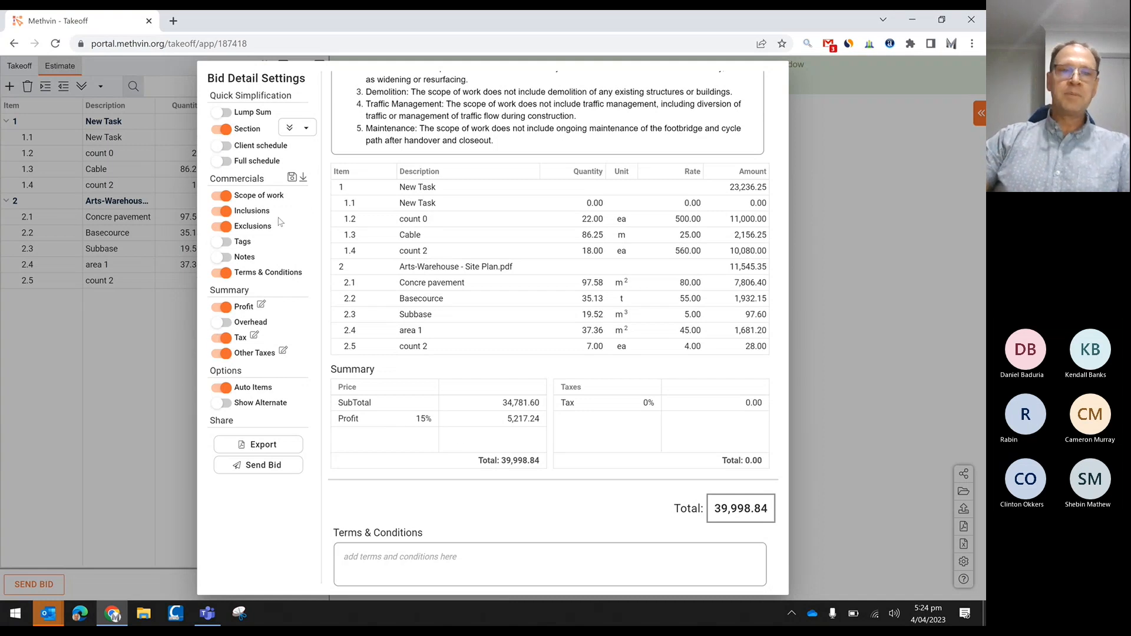
click(222, 307)
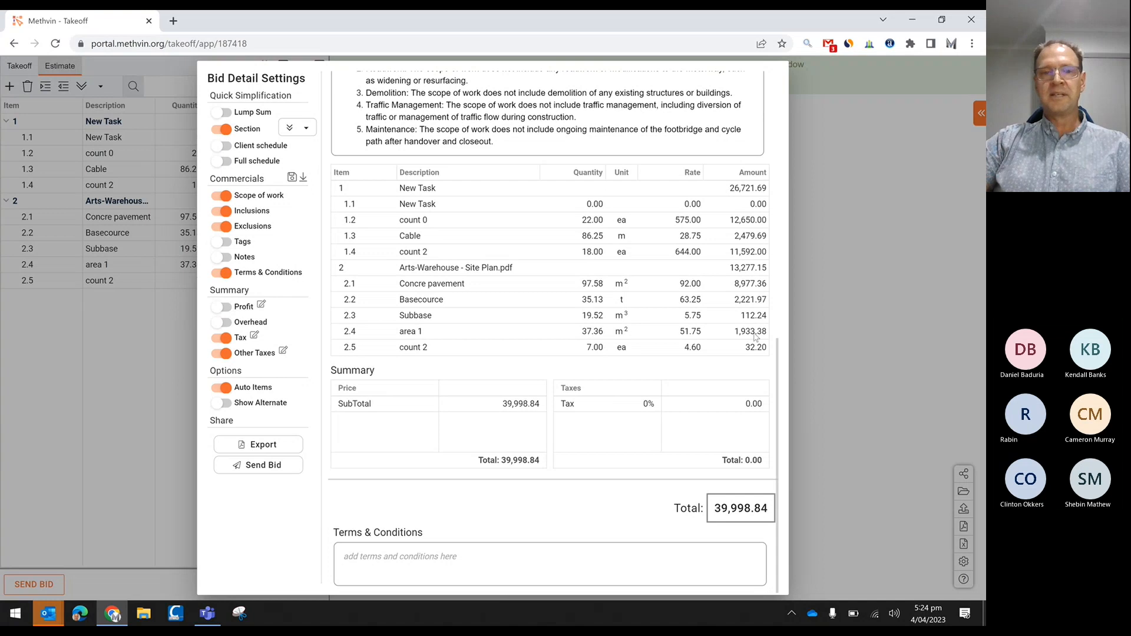
Set the report's tax percentage to 15%
click(254, 335)
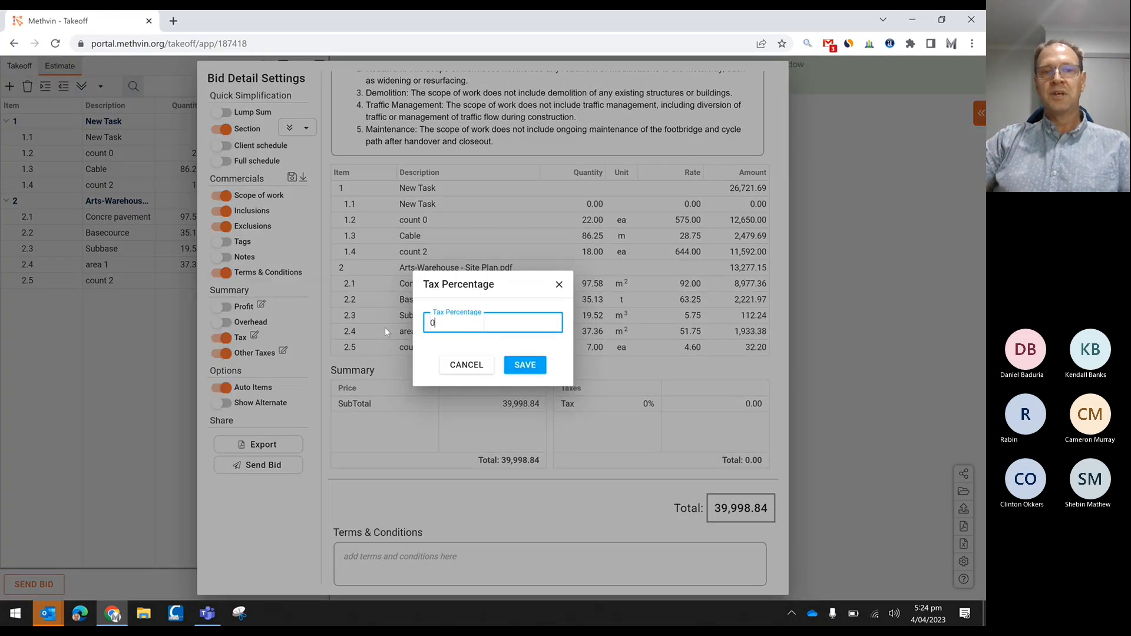
key(BackSpace)
text(15)
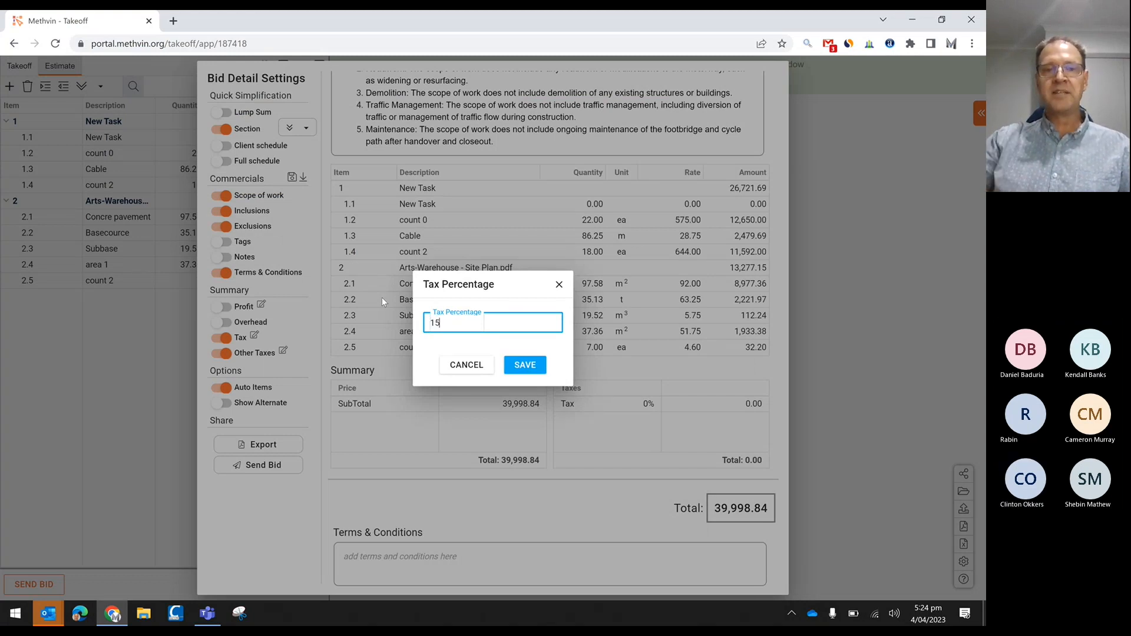
key(Return)
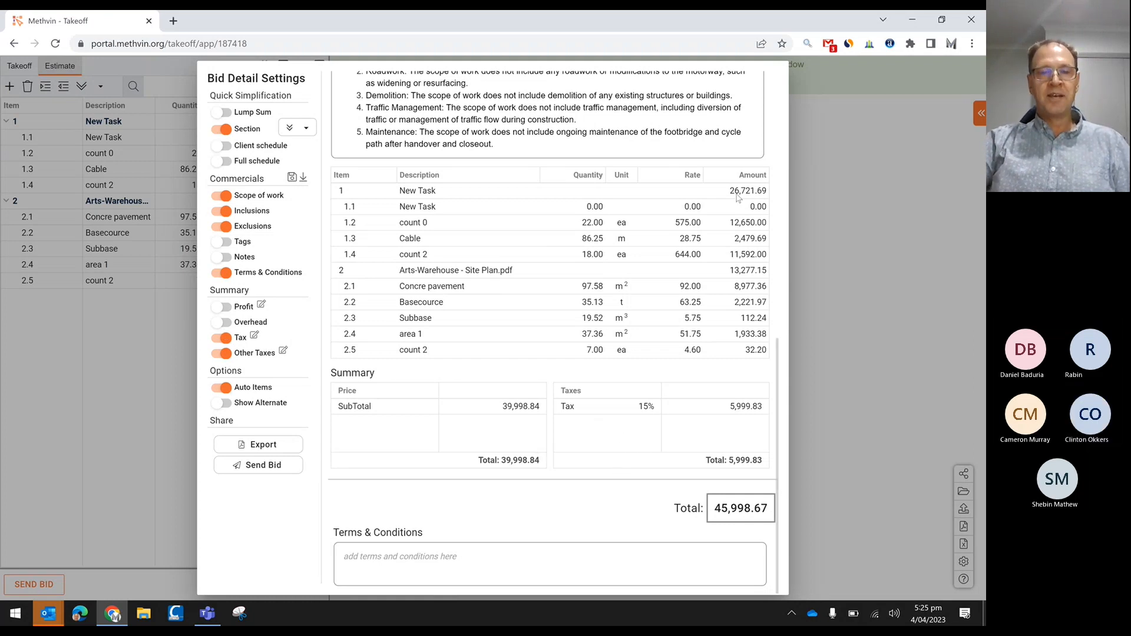
Review the bid report, open the client list for sending the bid and check the second client's sent-quote history
scroll(517, 300, up, 5)
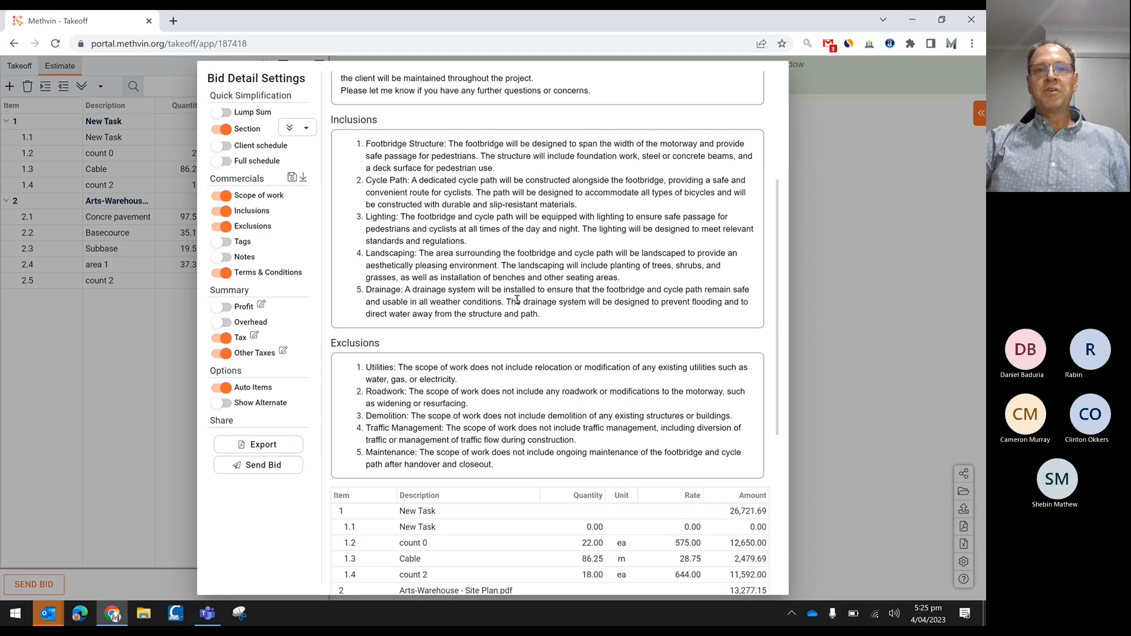
scroll(517, 299, up, 4)
scroll(549, 254, down, 6)
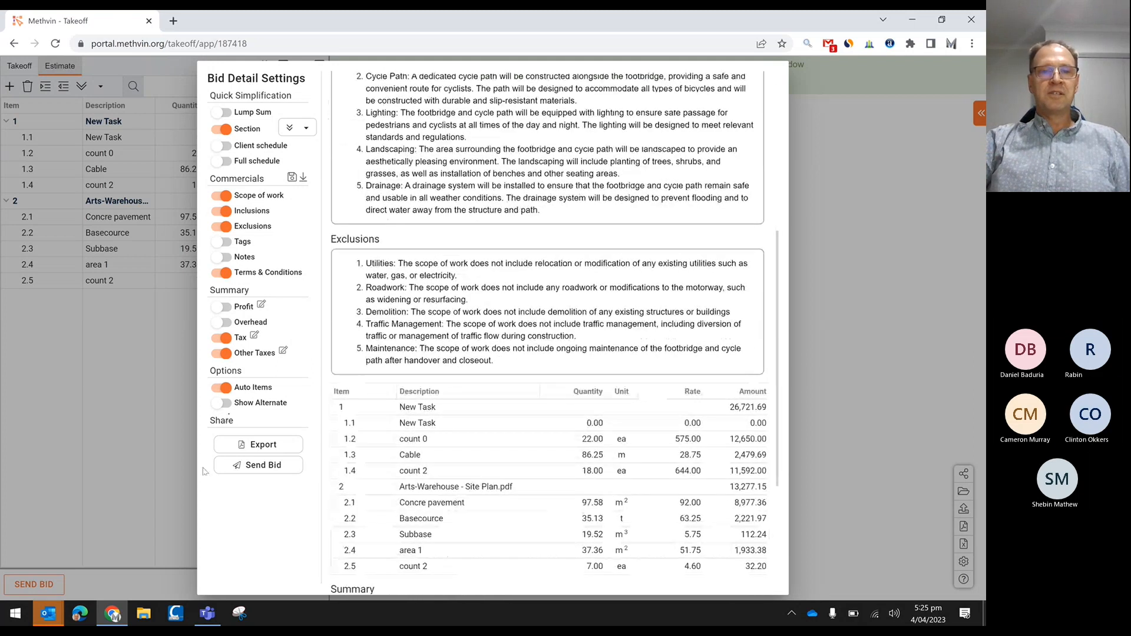
click(264, 470)
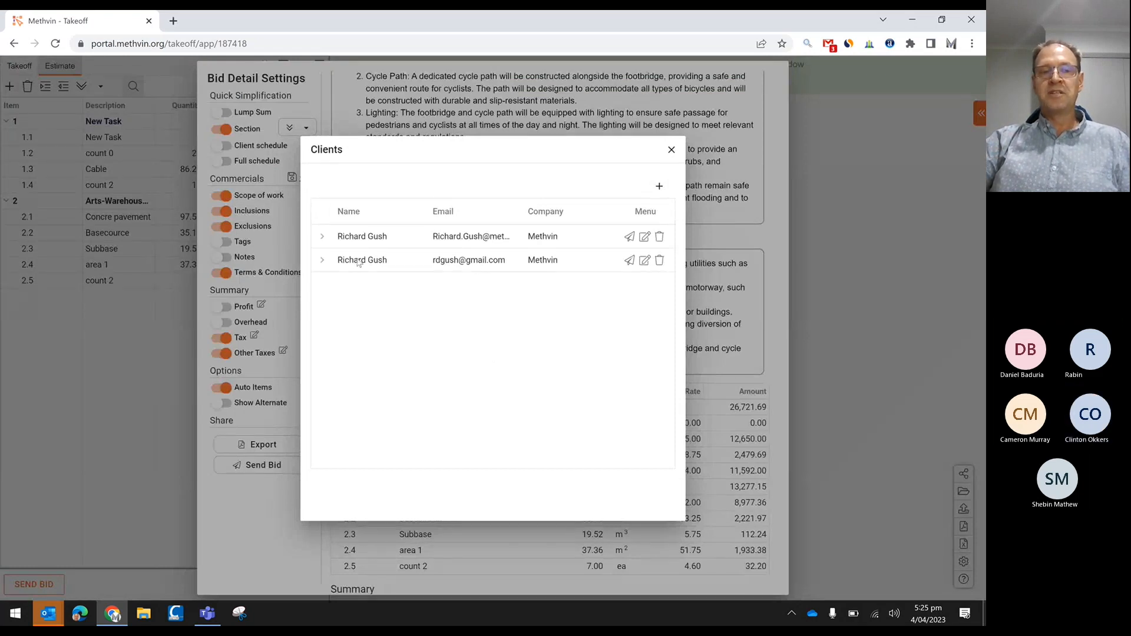
click(322, 260)
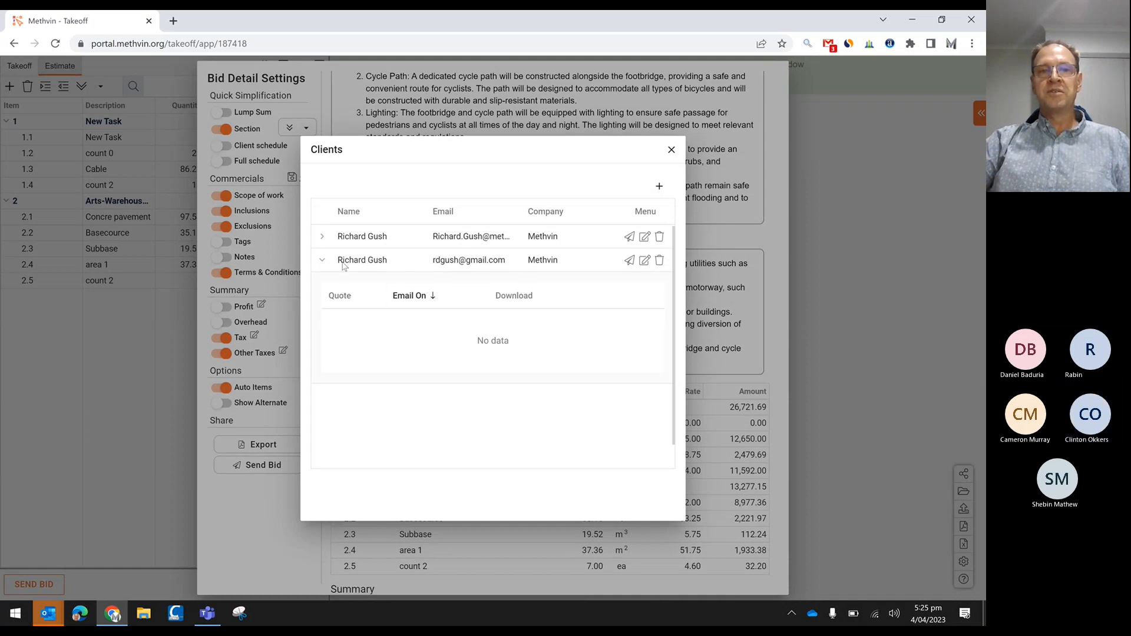
click(322, 261)
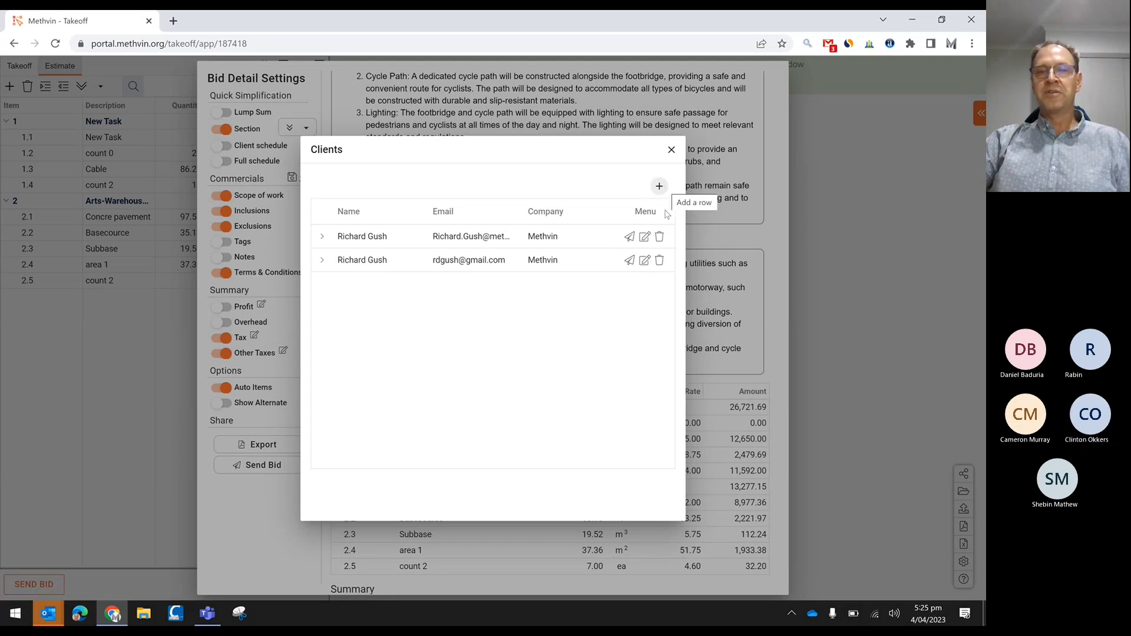
Select the second Methvin client as the recipient and send the Demo 123 Workspace bid to that client
click(630, 260)
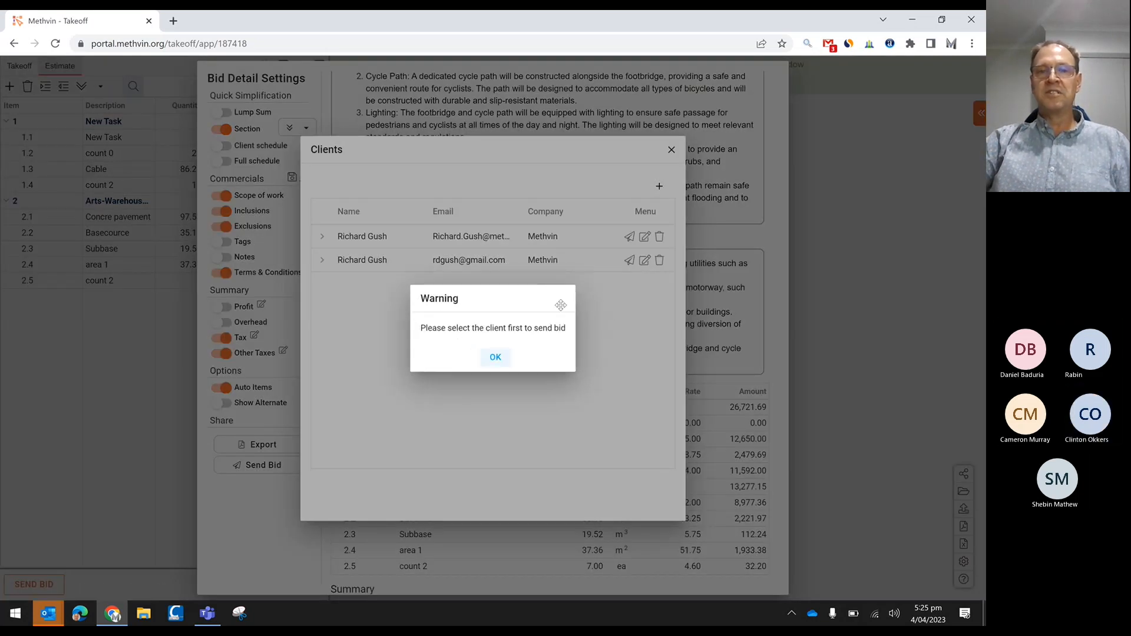
click(495, 357)
click(455, 264)
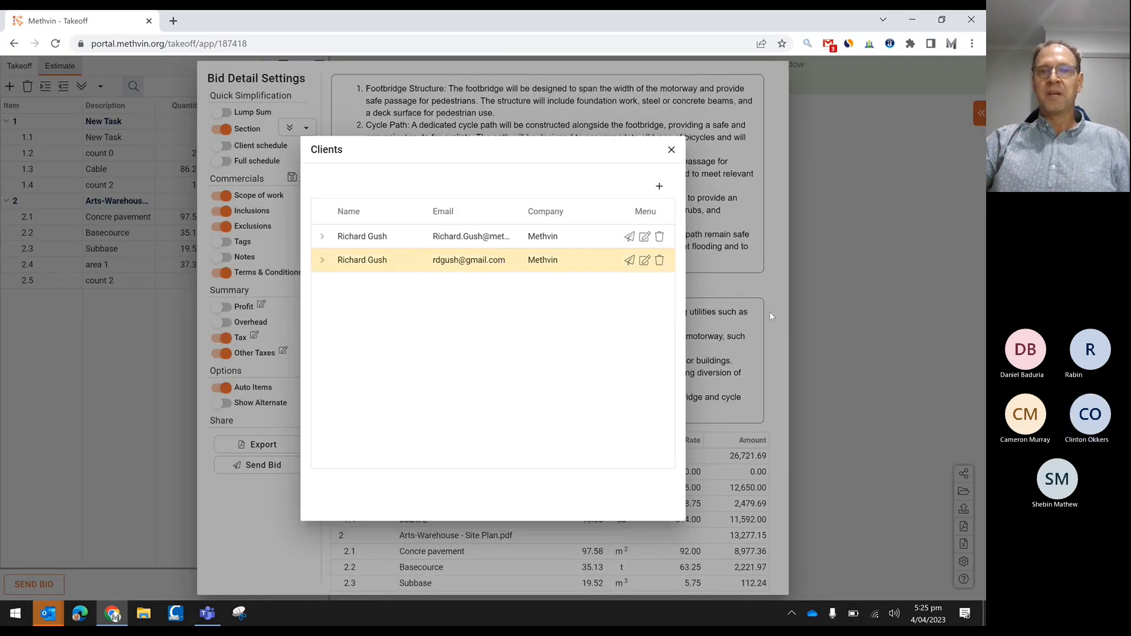
click(726, 274)
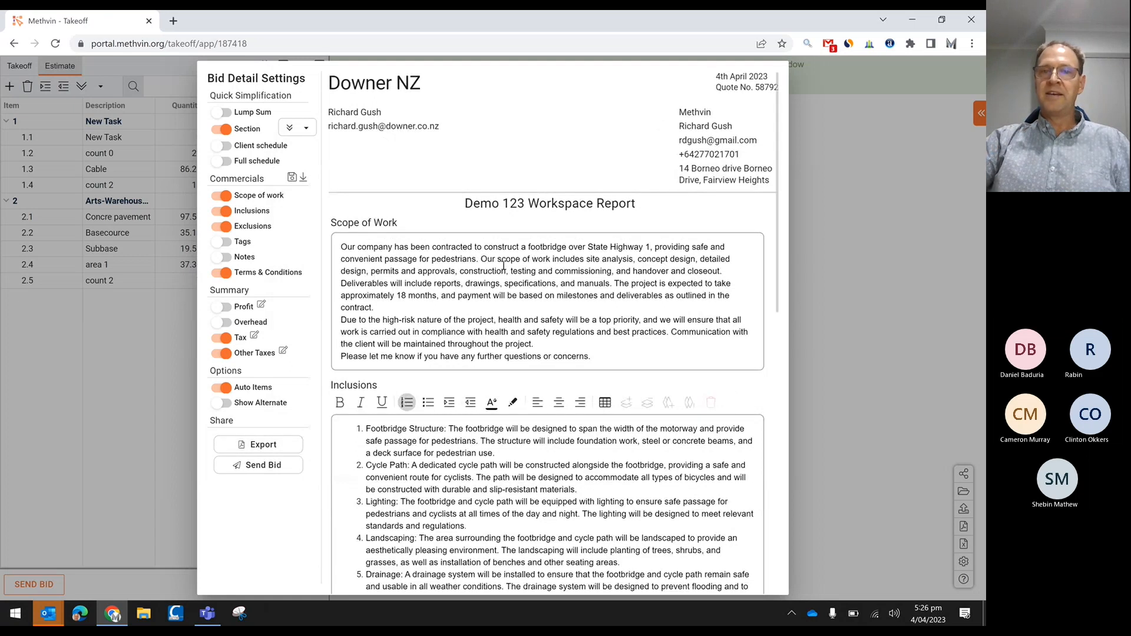
click(259, 464)
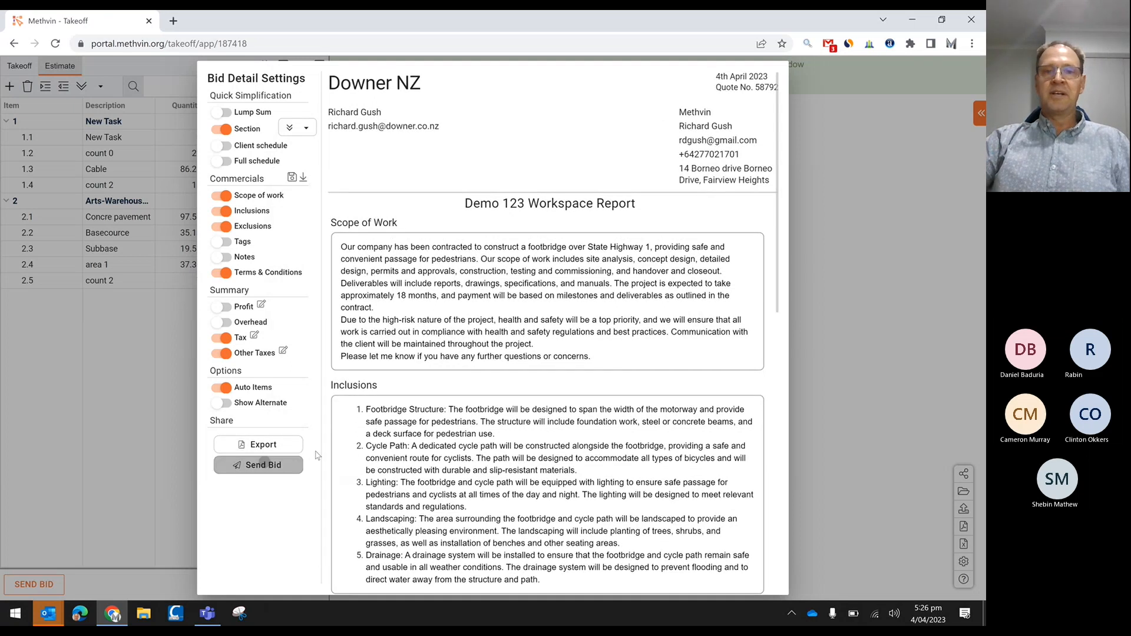
click(460, 262)
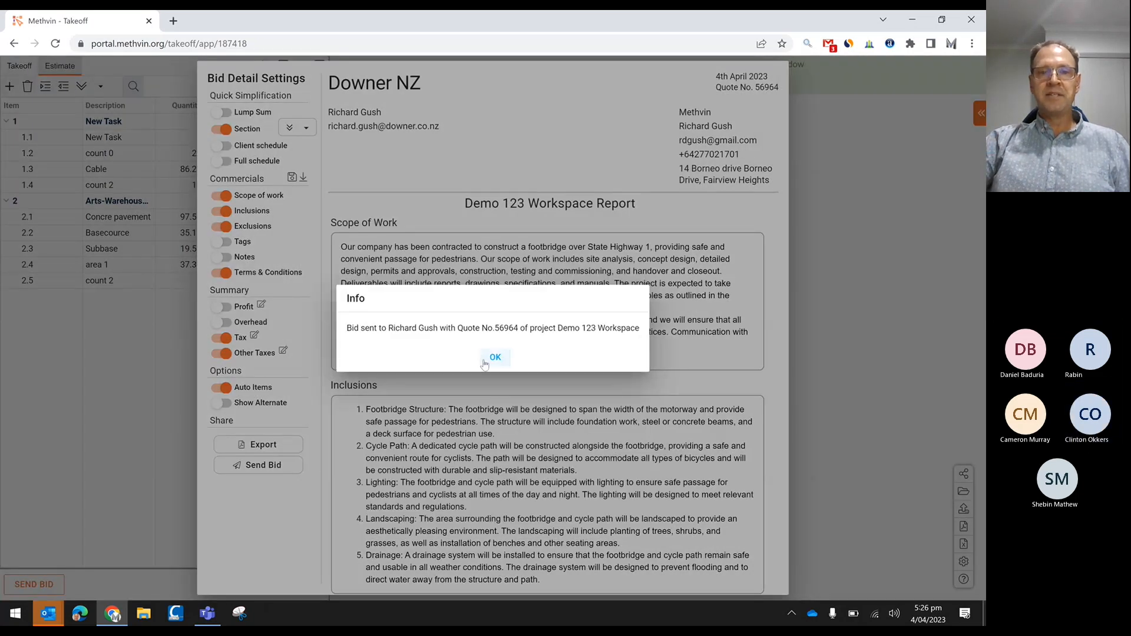
click(495, 356)
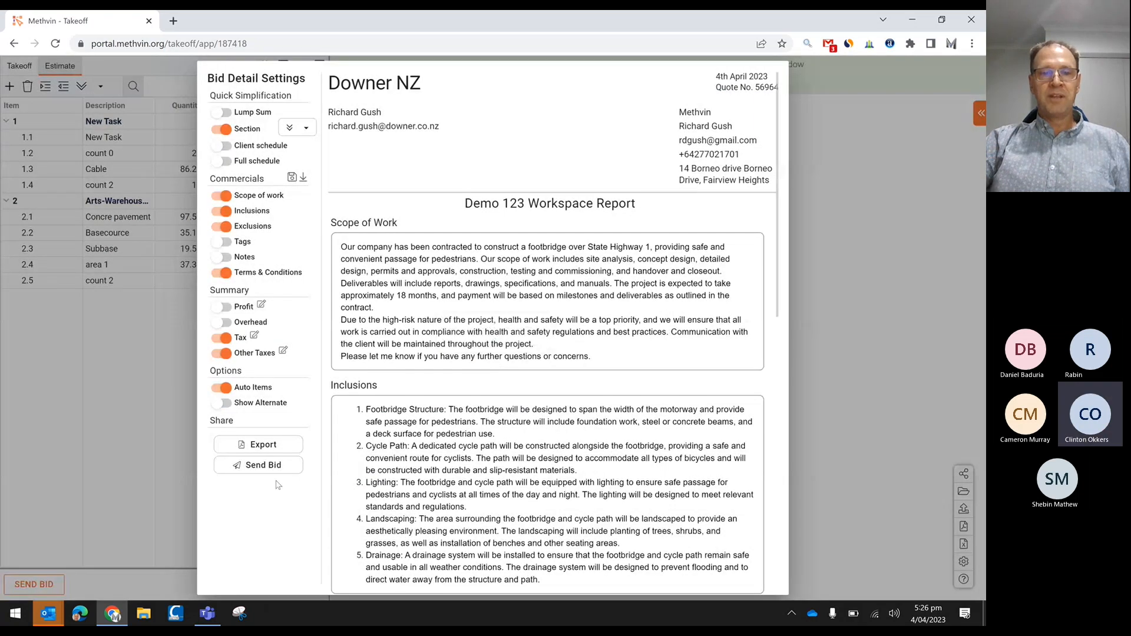
Open the sent quote PDF from the second client's quote history and examine its inclusions, item schedule and summary
click(262, 465)
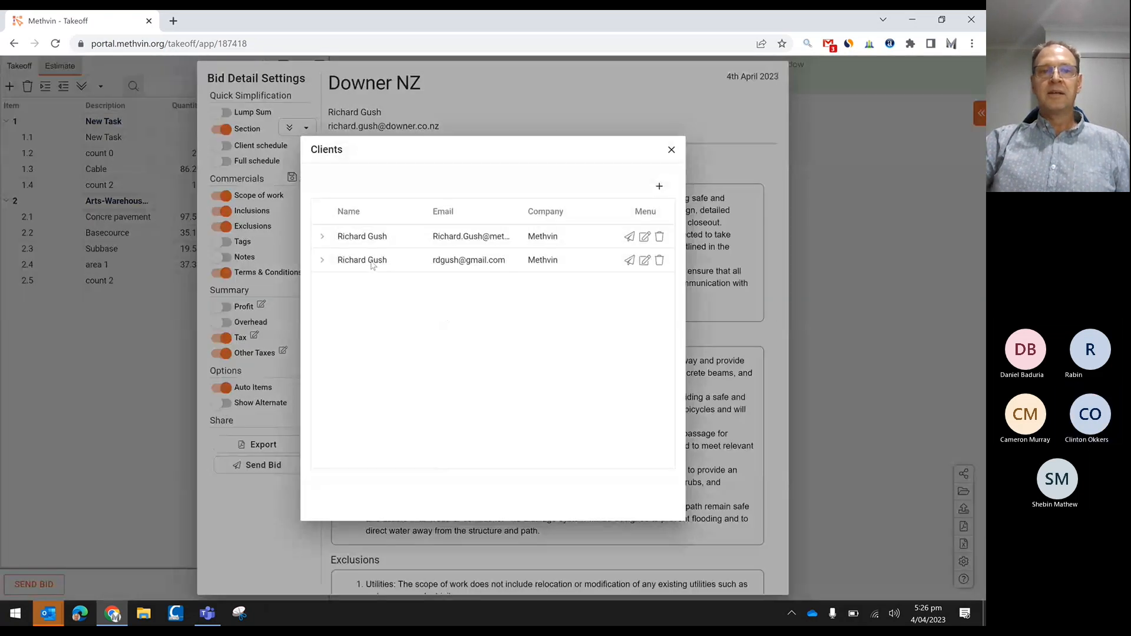
click(324, 262)
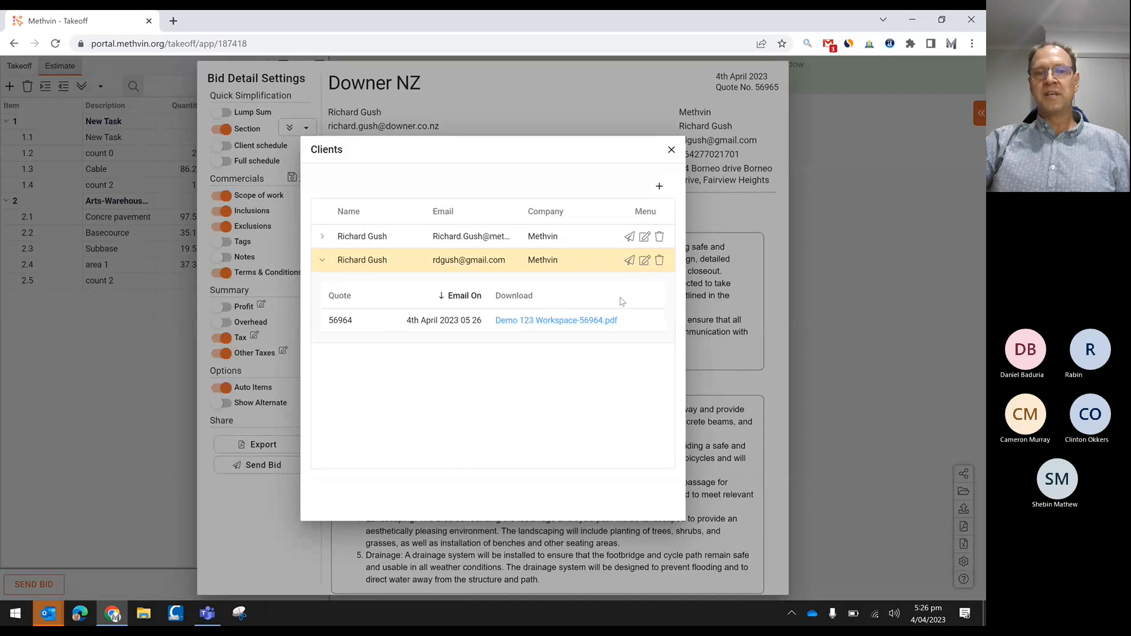
click(575, 320)
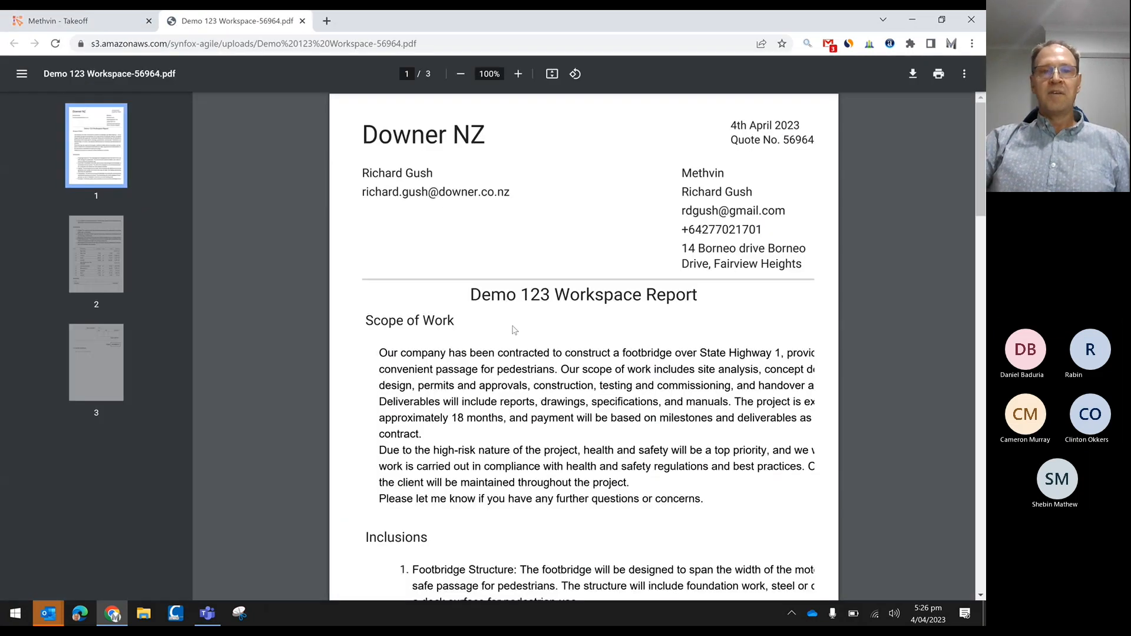
scroll(590, 386, down, 5)
scroll(589, 386, down, 9)
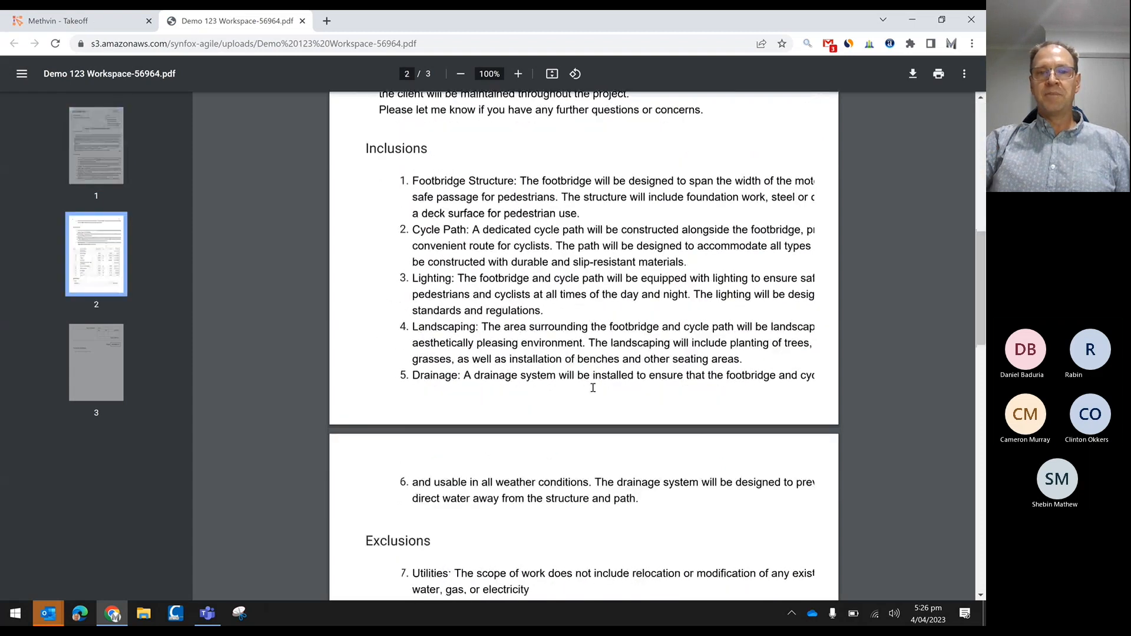
scroll(594, 387, down, 5)
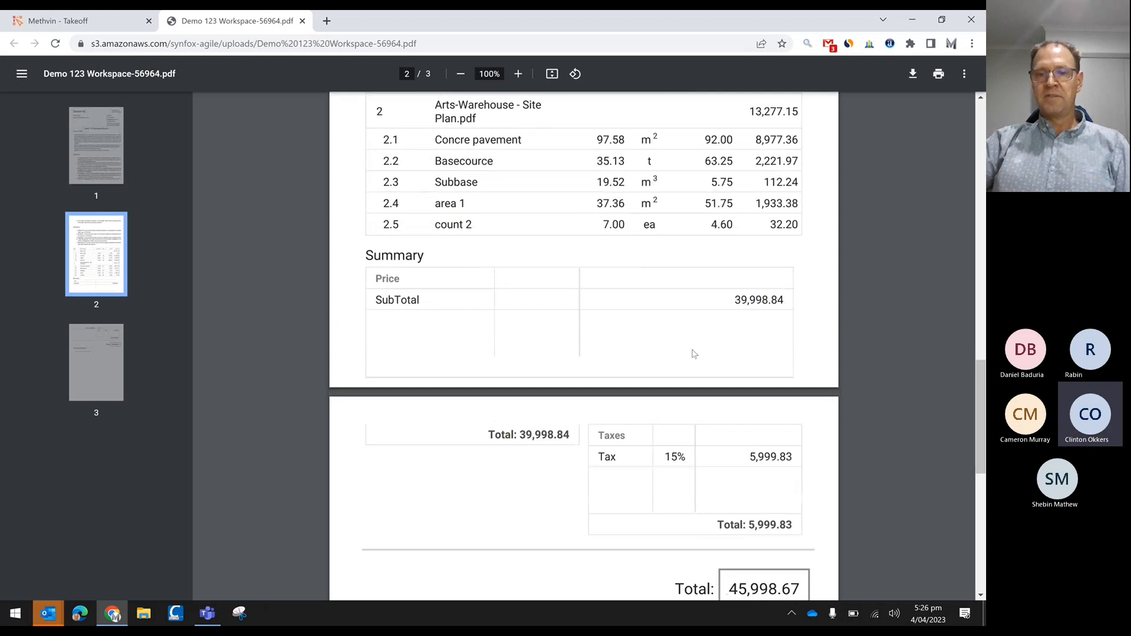
scroll(742, 425, up, 1)
scroll(739, 421, up, 4)
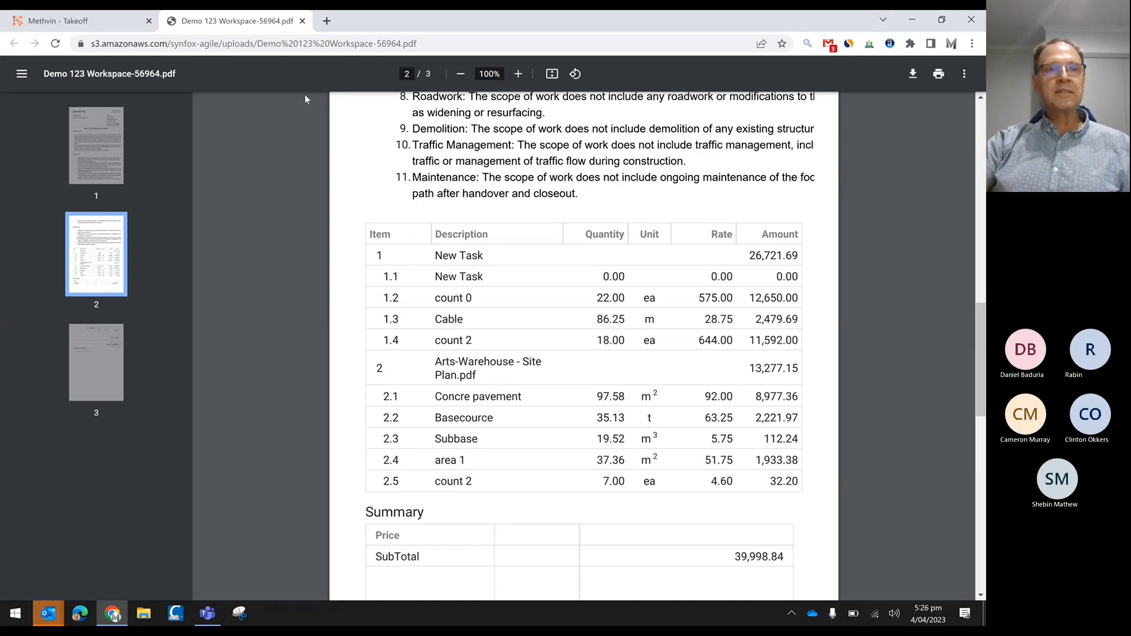
Close the quote PDF, the client list and the bid report
click(303, 22)
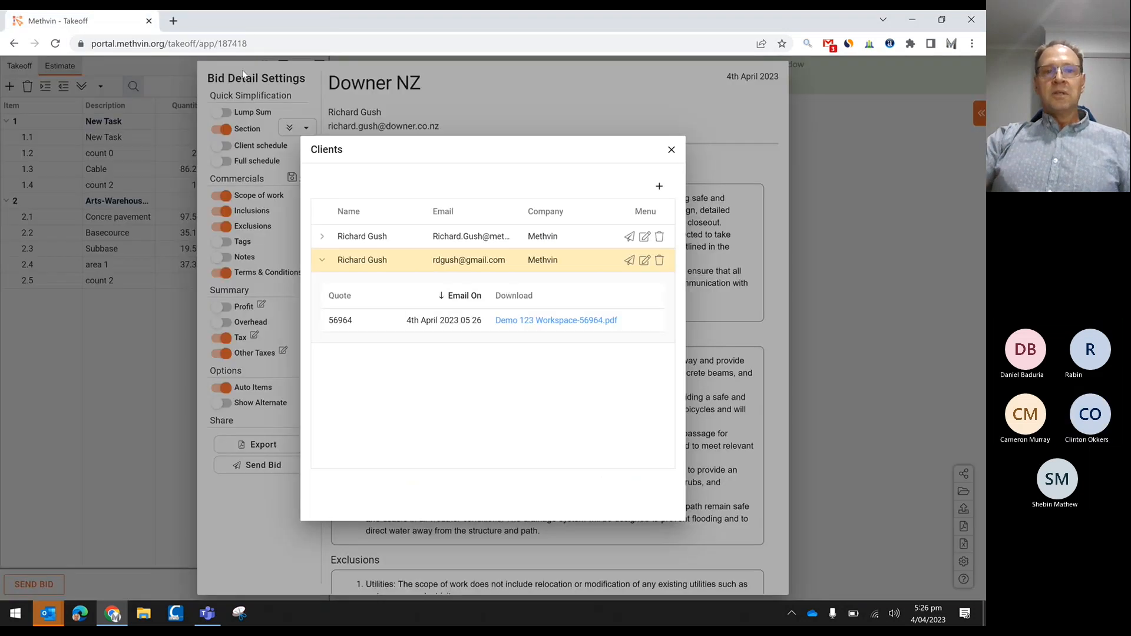
click(670, 149)
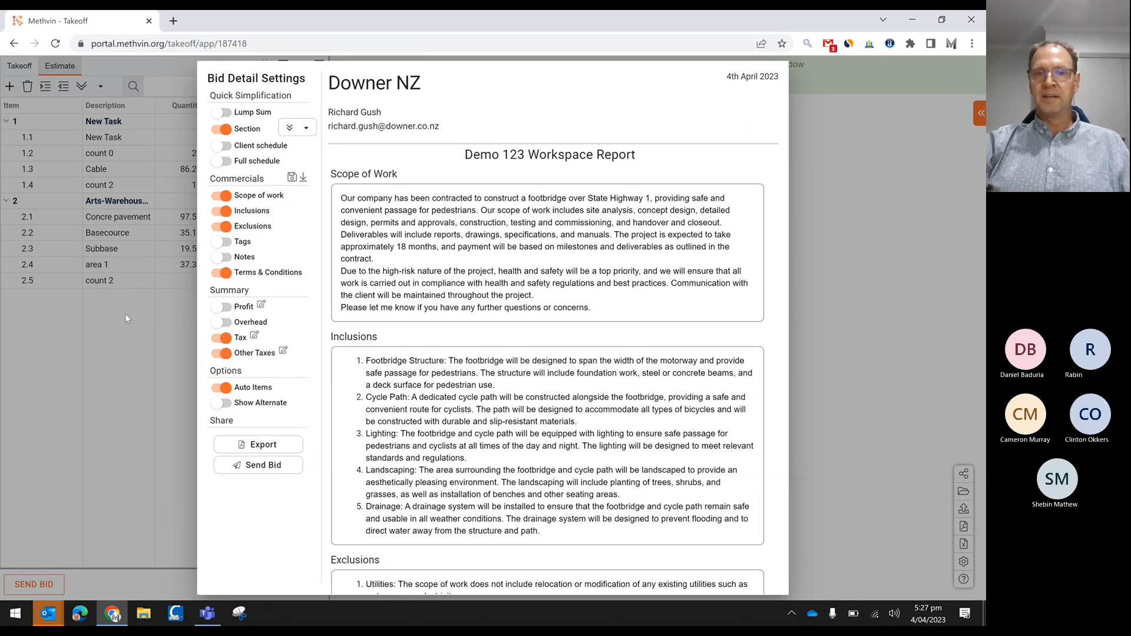
click(76, 325)
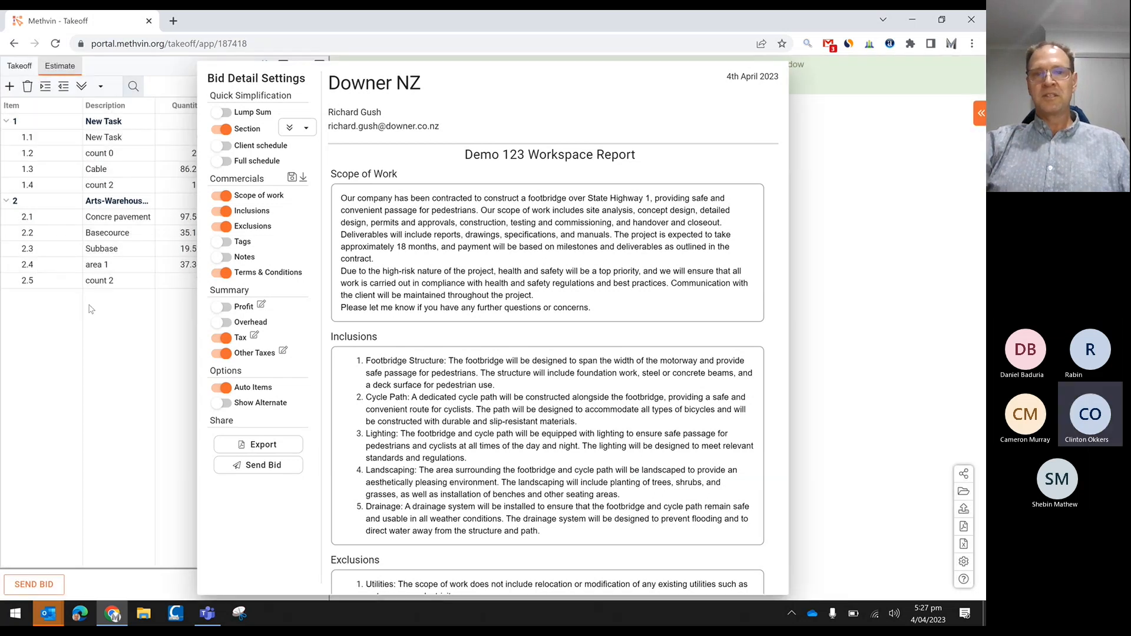
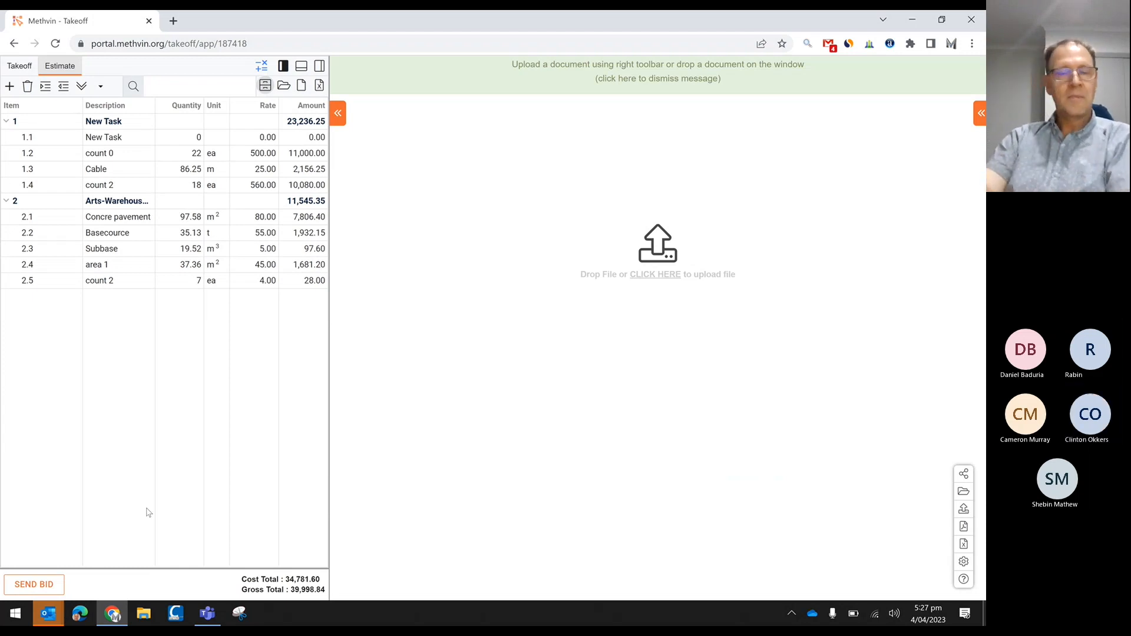
click(215, 621)
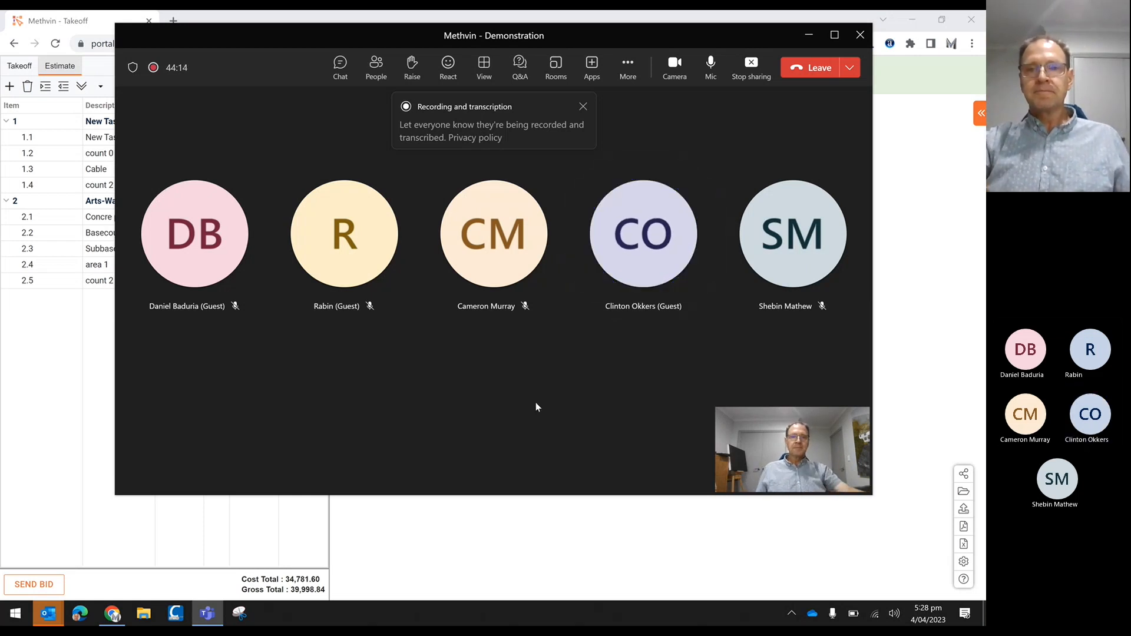
click(103, 384)
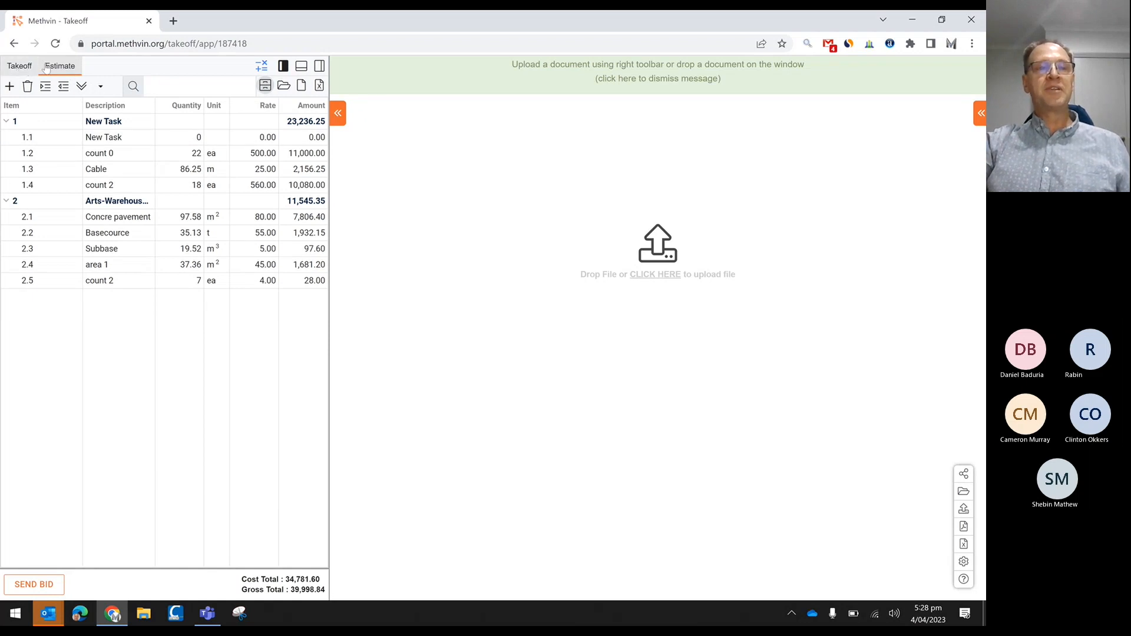
click(21, 66)
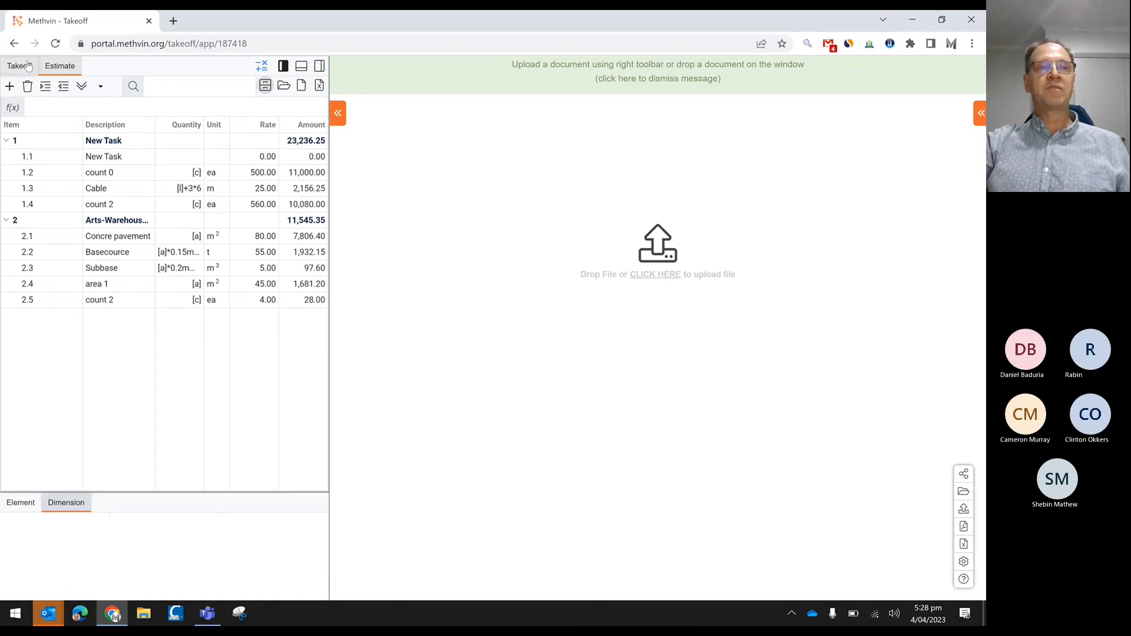
click(68, 68)
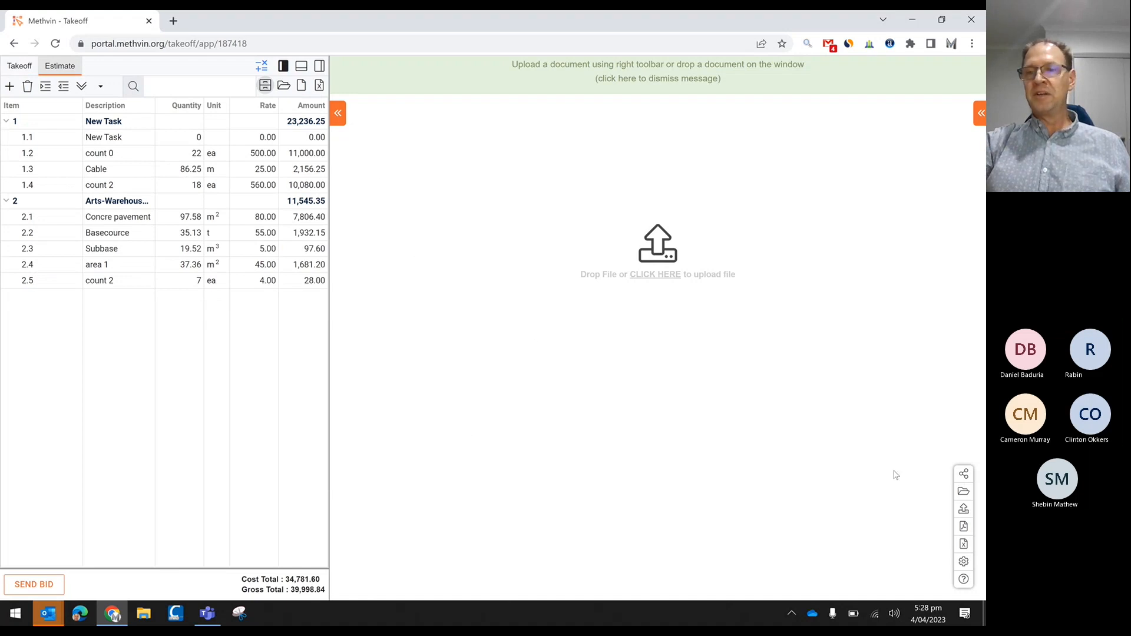
Load page 1 of Arts-Warehouse - Site Plan.pdf and open the Demo 123 estimate in Methvin Estimating
click(965, 496)
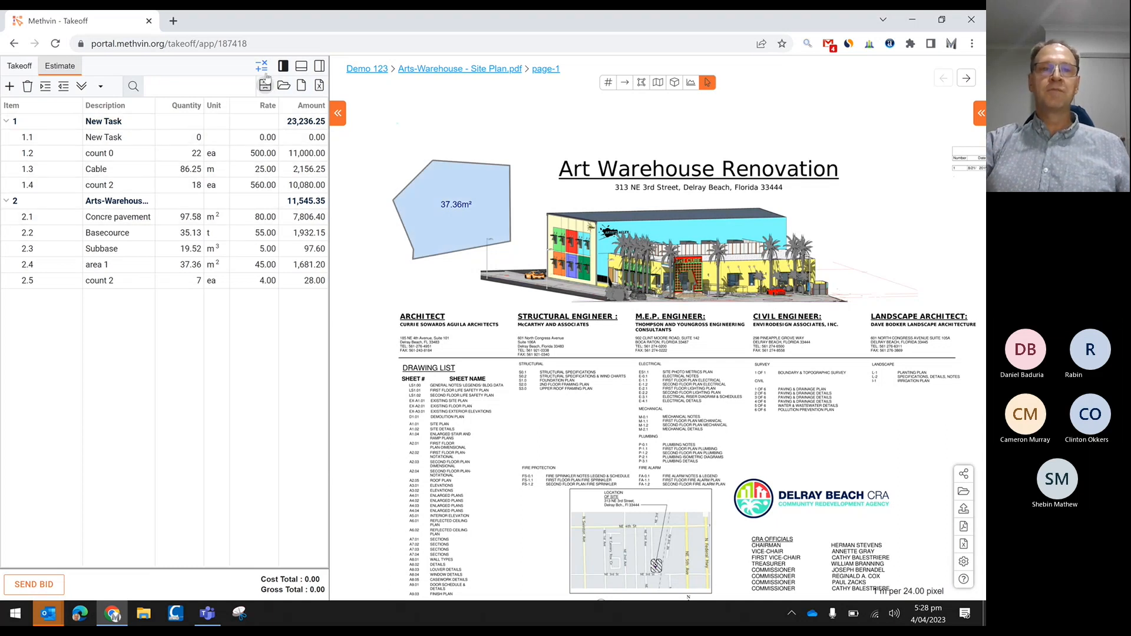
click(263, 66)
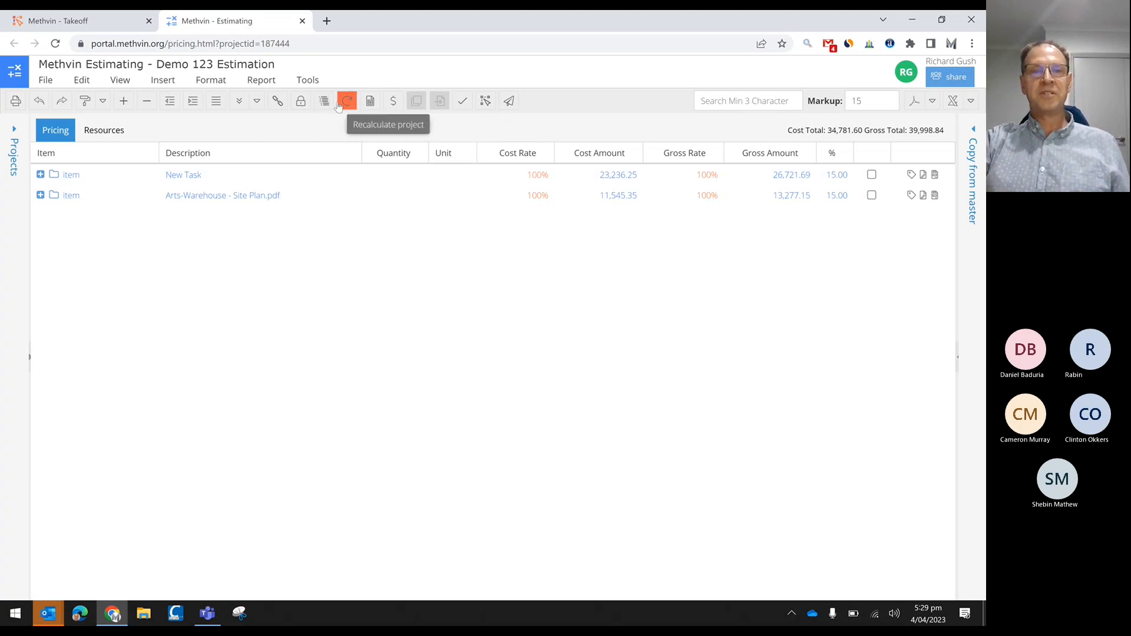
Expand the estimate's pricing list to Section 2 level
click(257, 103)
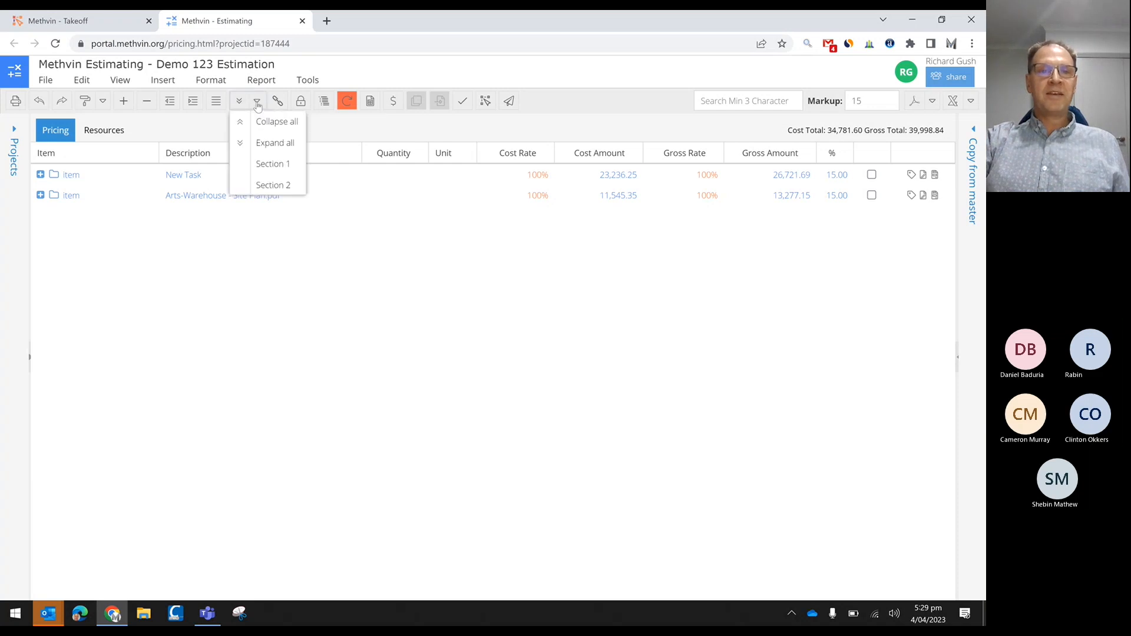
click(275, 168)
click(257, 103)
click(276, 183)
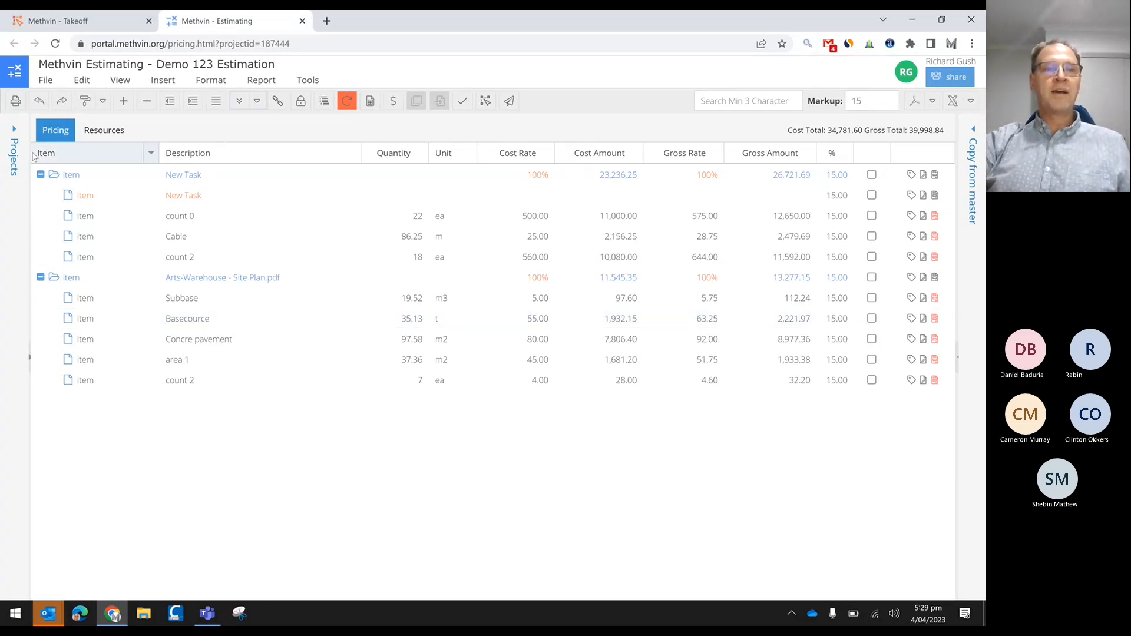
Add a new item to the first New Task section of the estimate
click(37, 172)
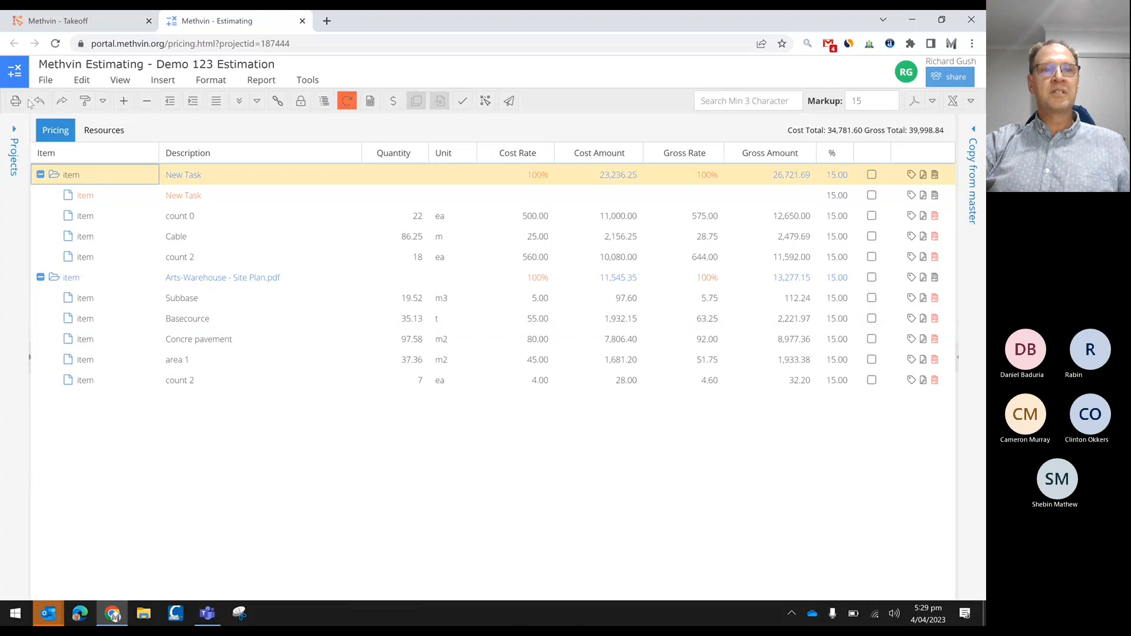
click(125, 102)
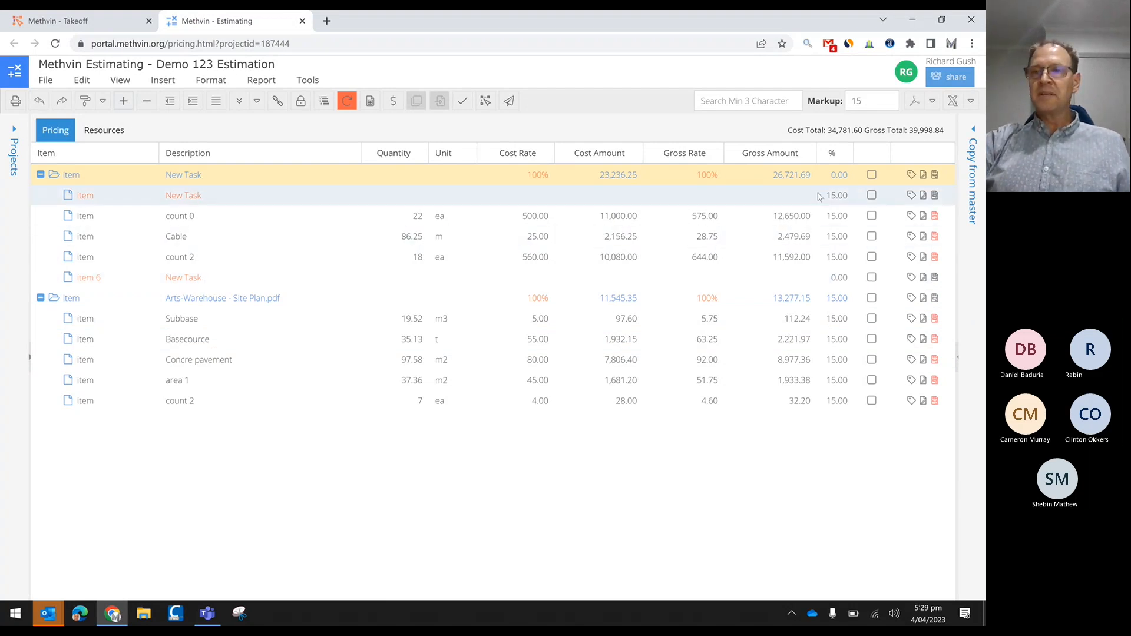
click(246, 305)
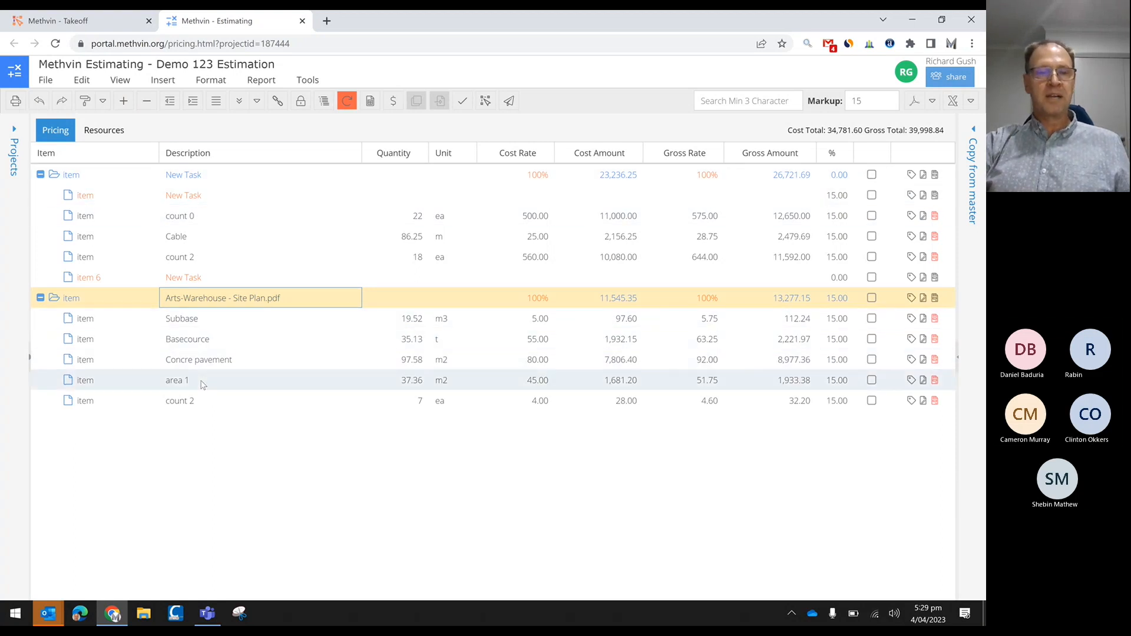
click(272, 406)
Open the Demo Pricing SoP workbook from the Methvin folder on the Desktop in Excel
click(151, 614)
click(147, 615)
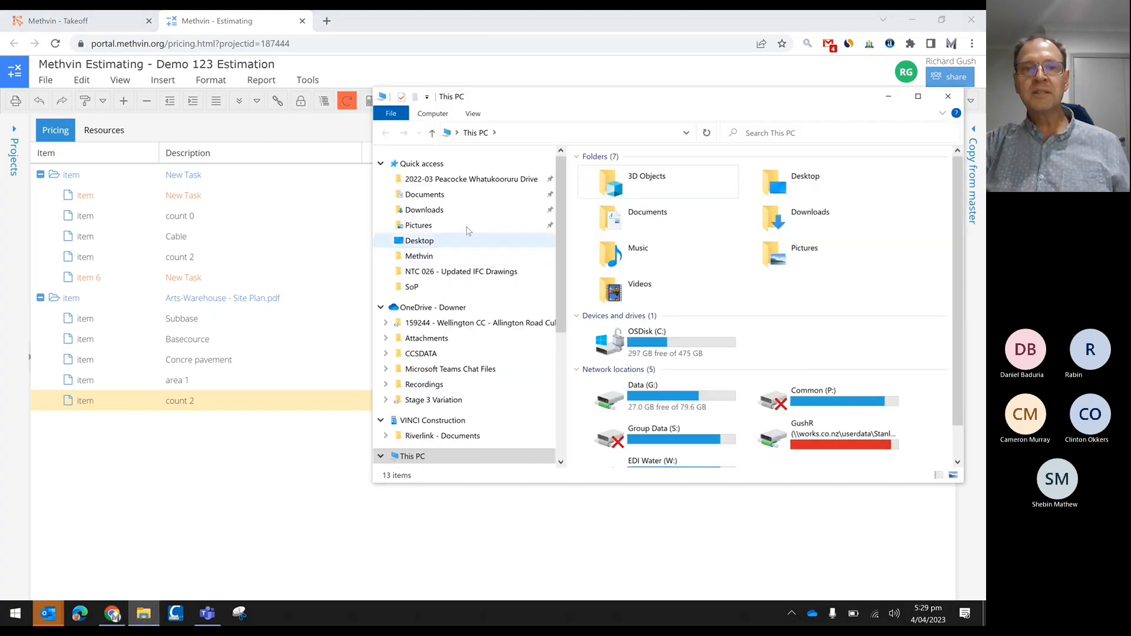
click(433, 246)
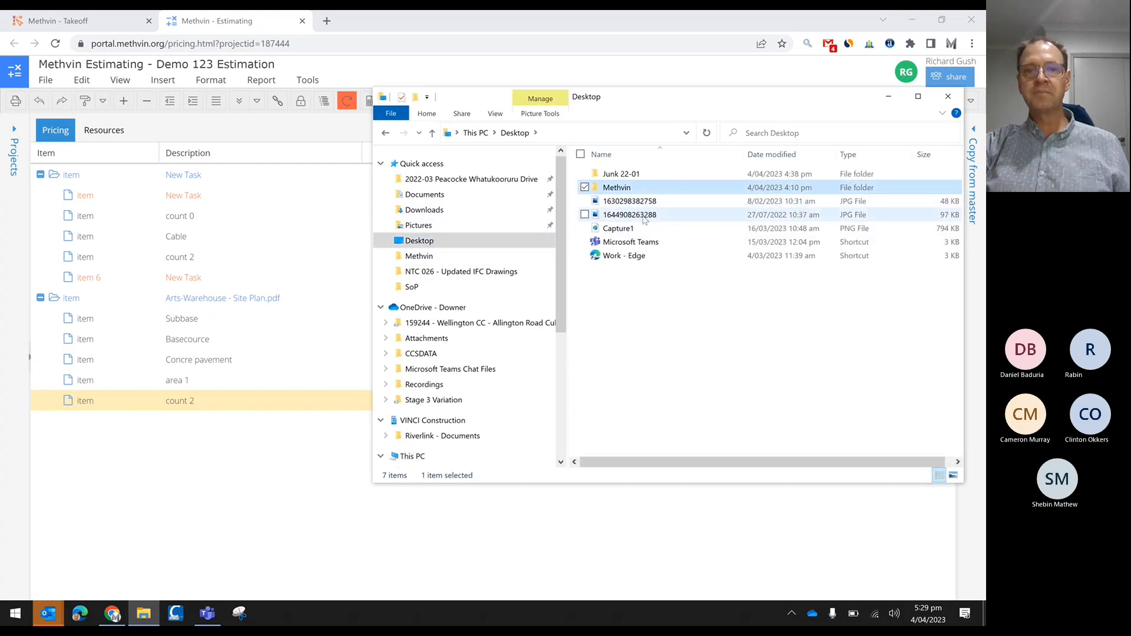
double_click(618, 187)
double_click(824, 282)
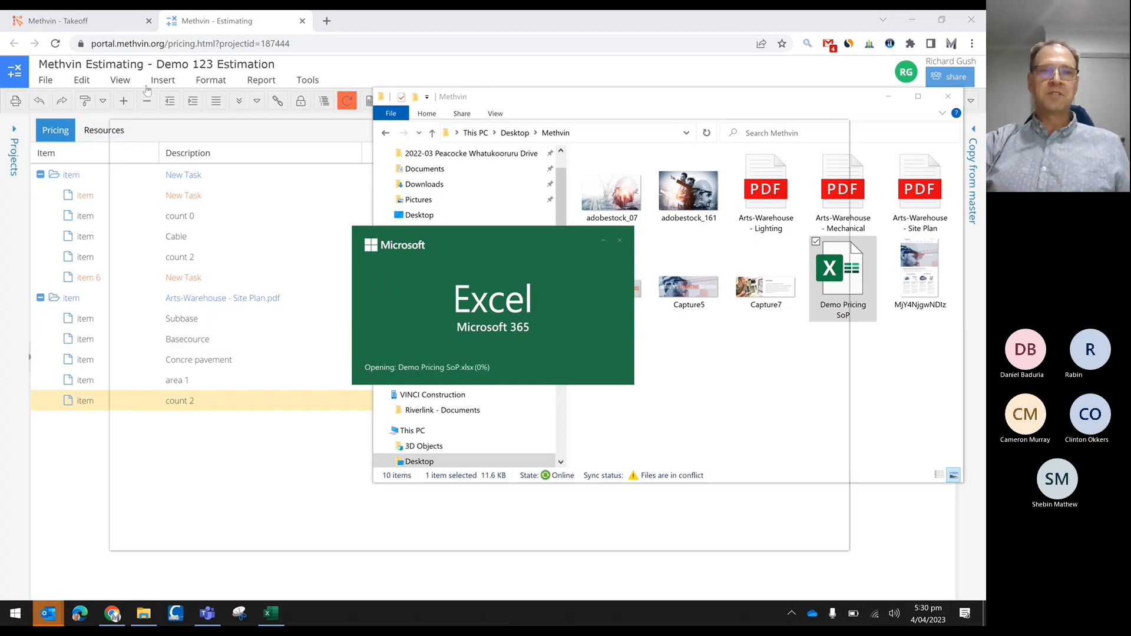
Copy the schedule rows across the Item, Description, Quantity and Unit columns from the workbook and paste them into the Demo 123 estimate
drag(143, 227, 547, 510)
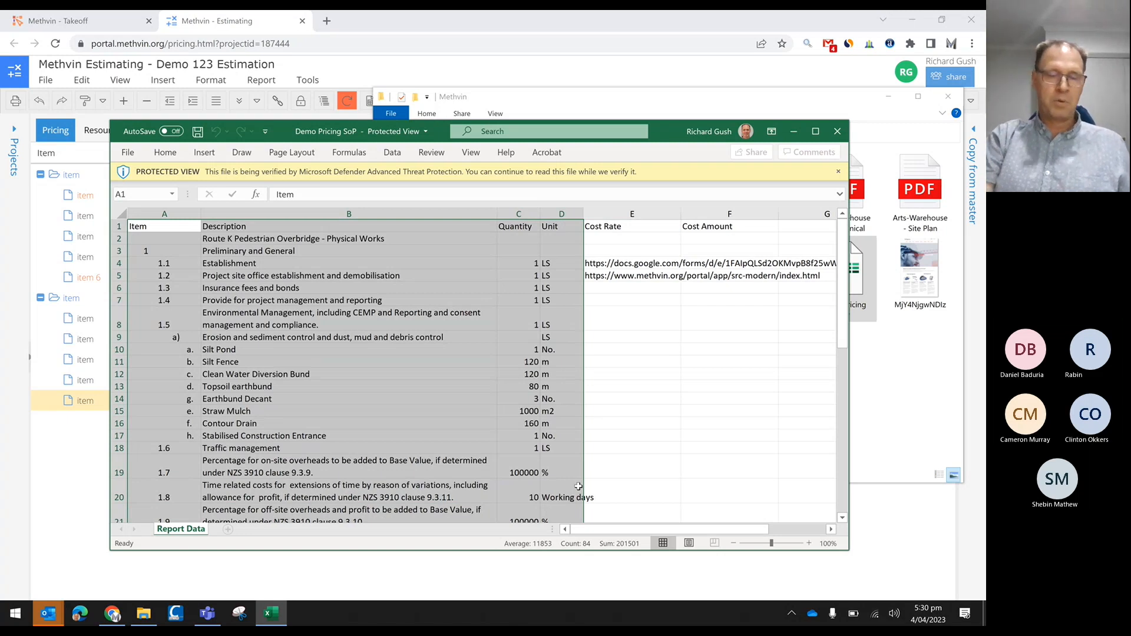
key(ctrl+c)
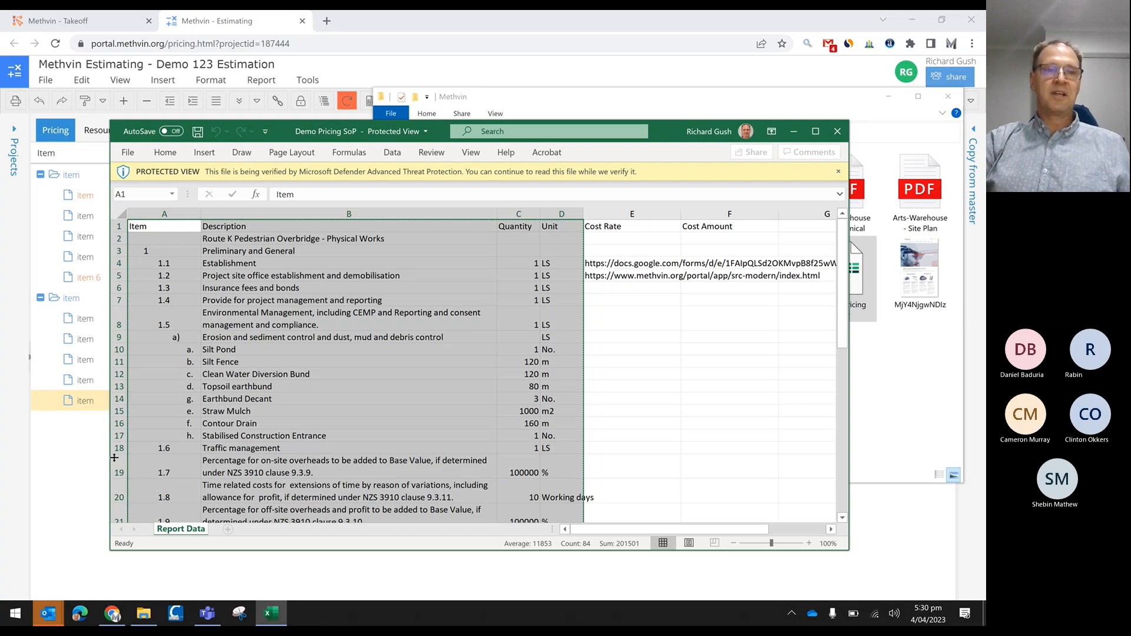
click(88, 459)
right_click(142, 399)
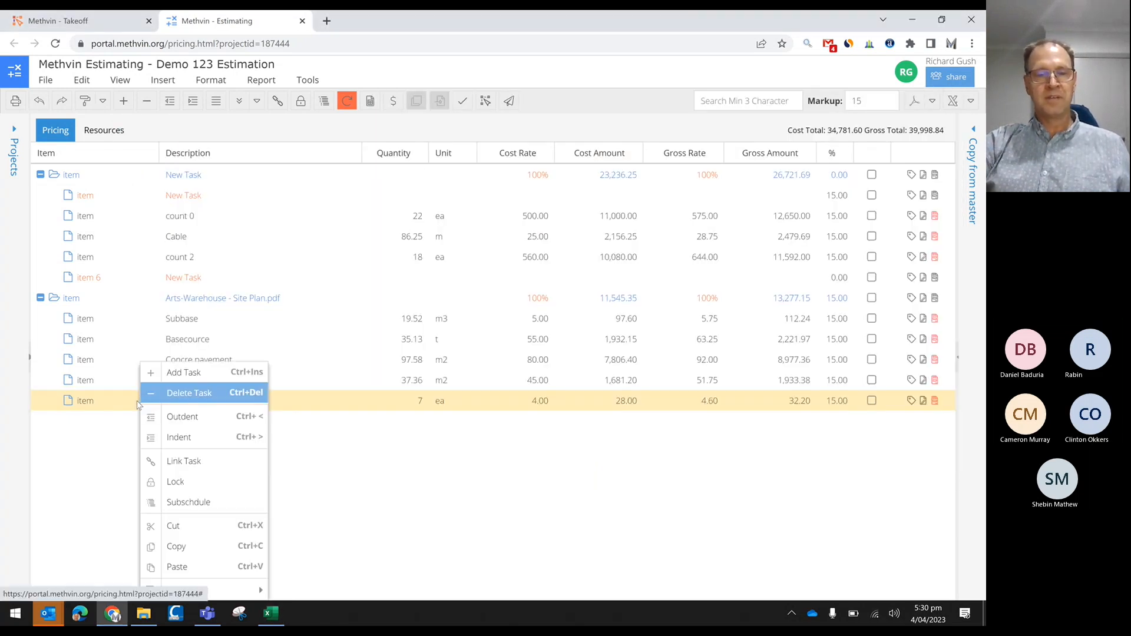
right_click(384, 401)
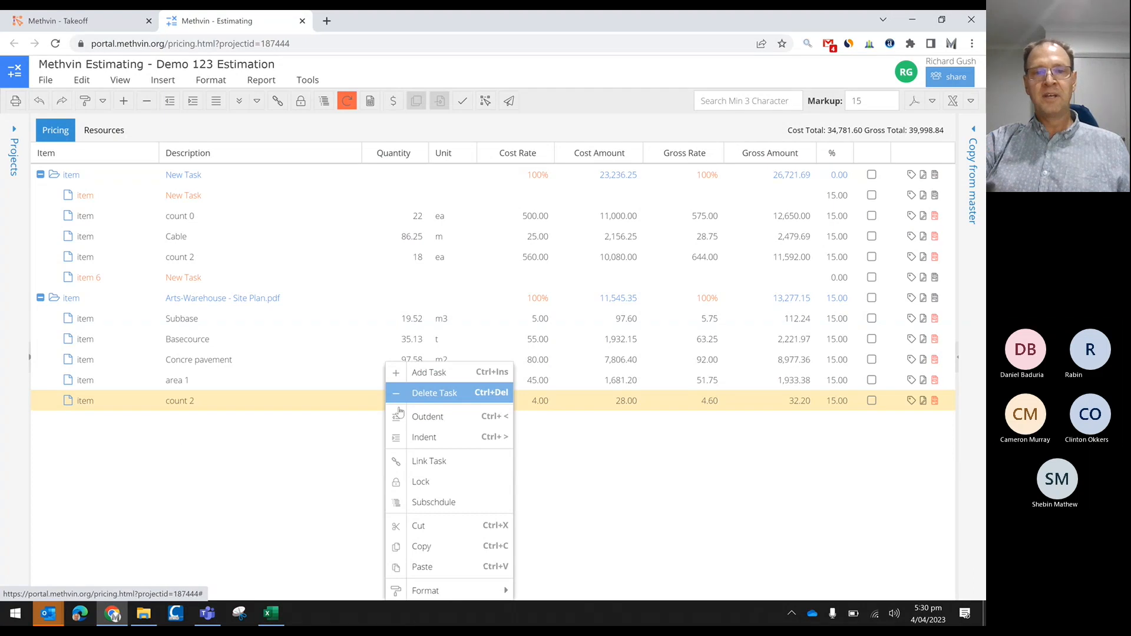
click(323, 411)
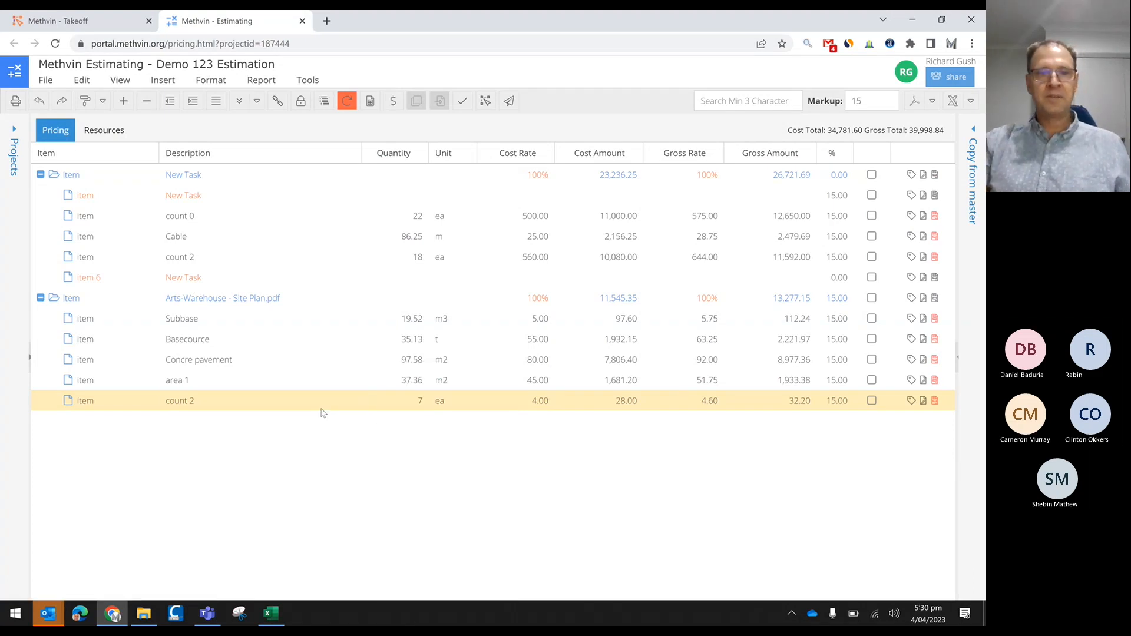
key(ctrl+v)
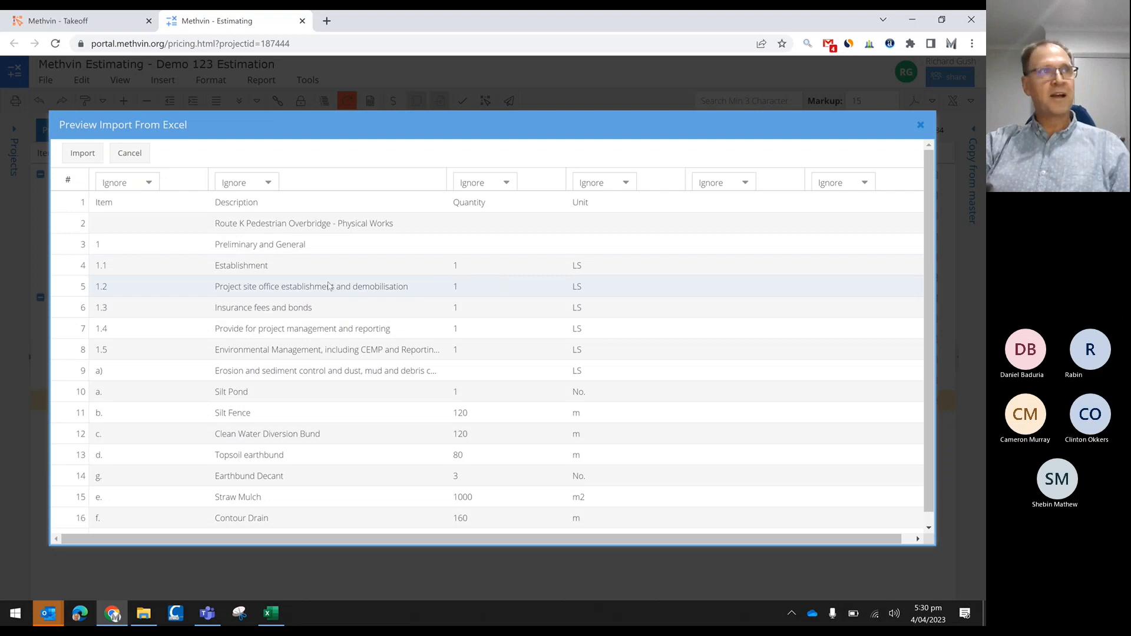
Map the first, second and fourth import columns to Item, Description and Unit, and try to map the third to Quantity
click(149, 184)
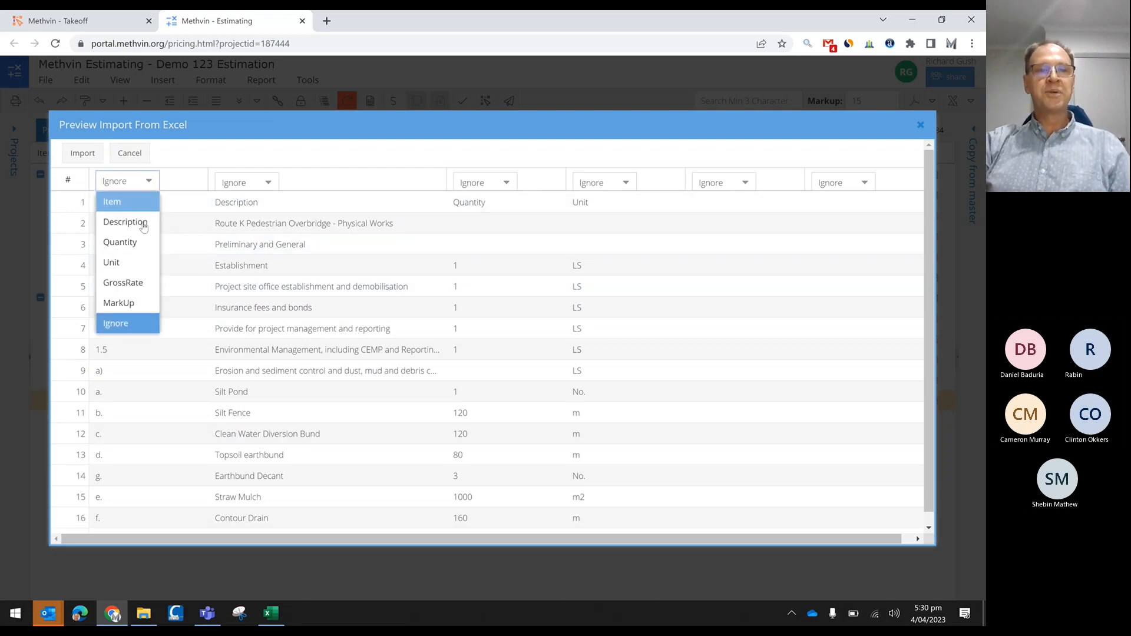
click(115, 205)
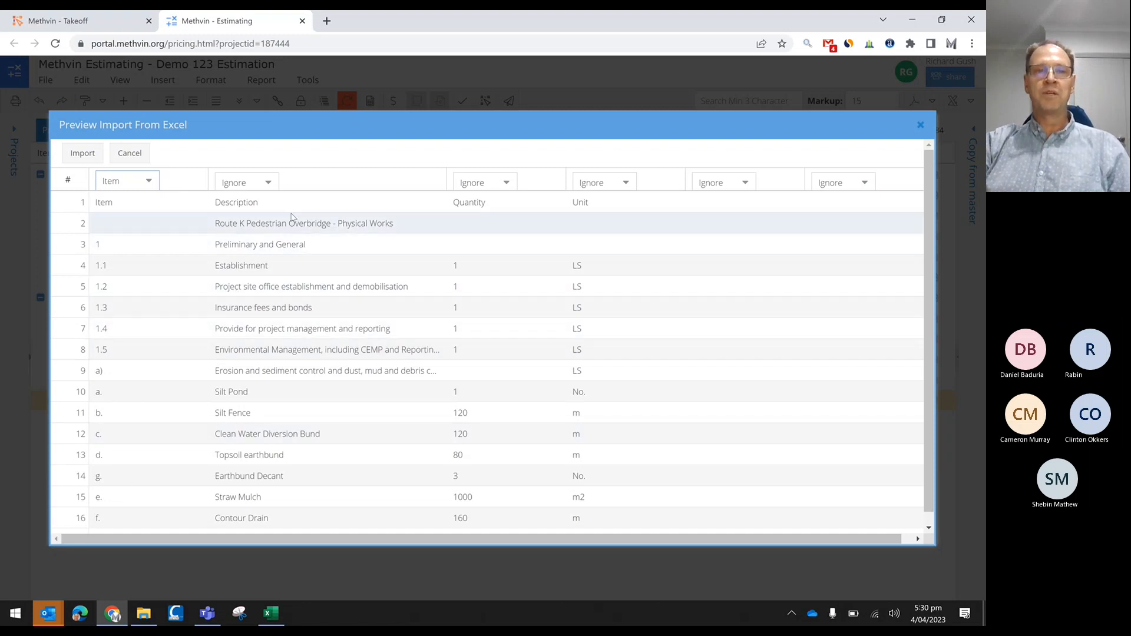
click(271, 181)
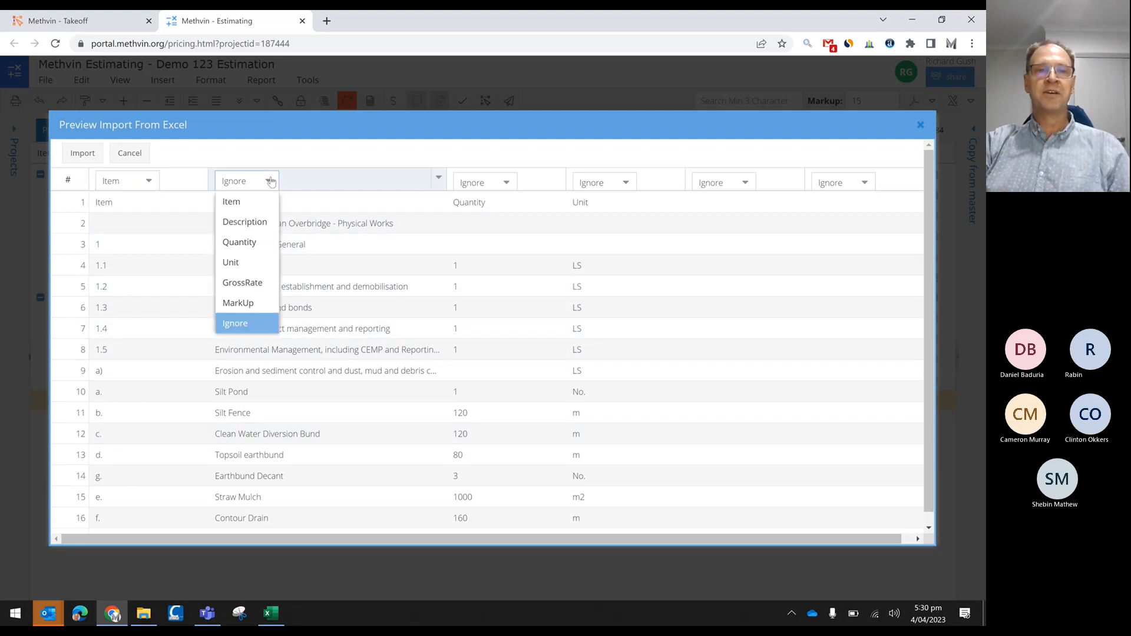
click(240, 223)
click(507, 183)
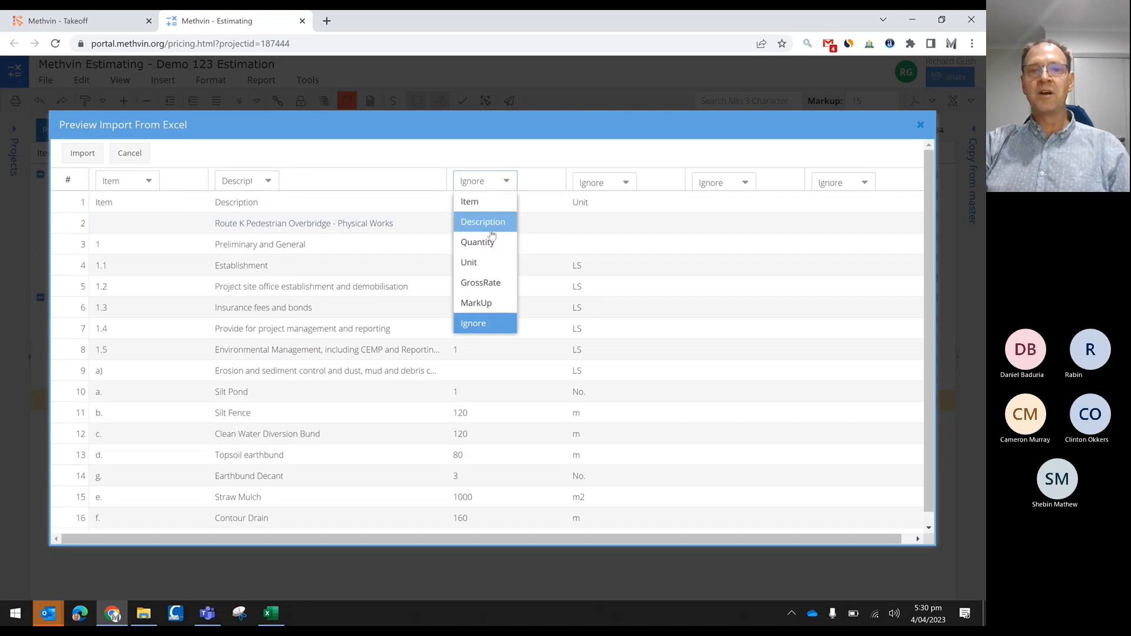
click(478, 243)
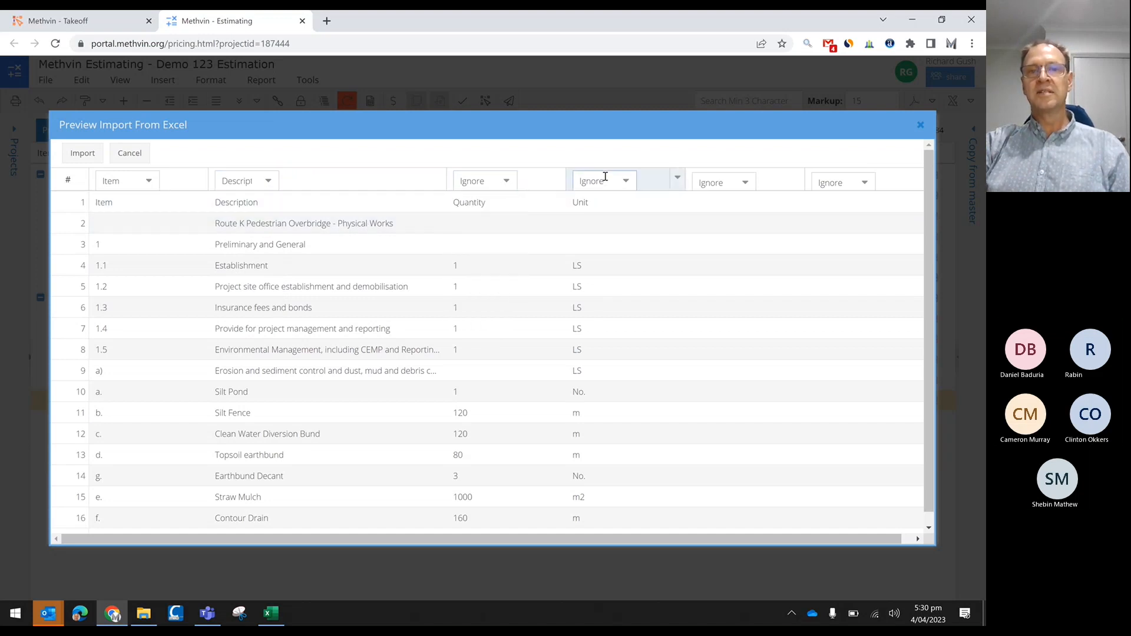
click(605, 181)
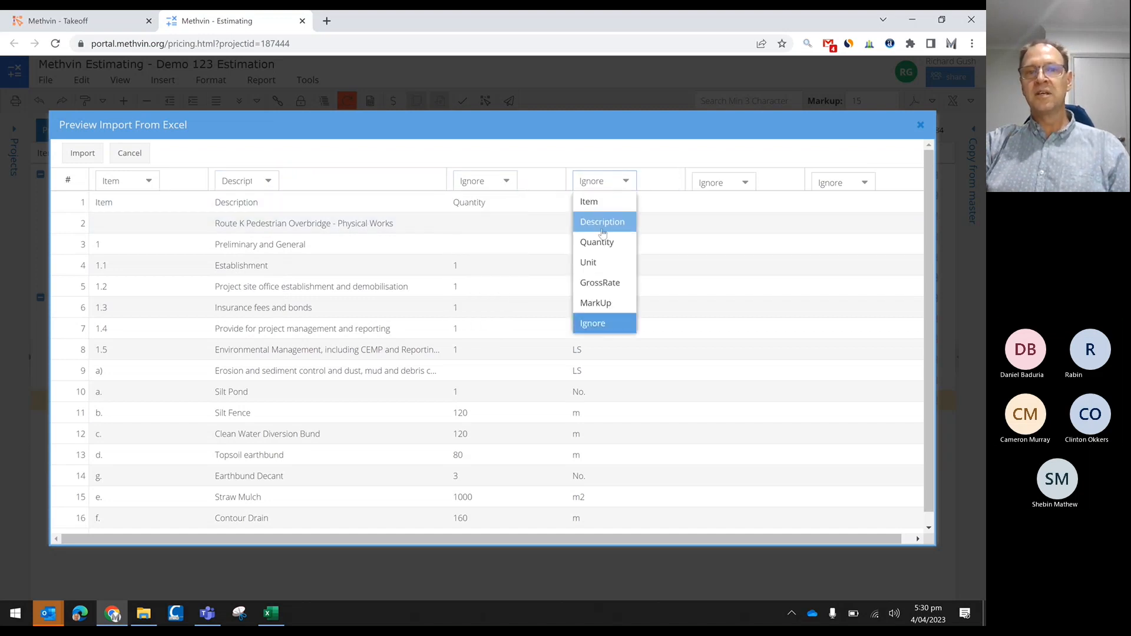
click(589, 262)
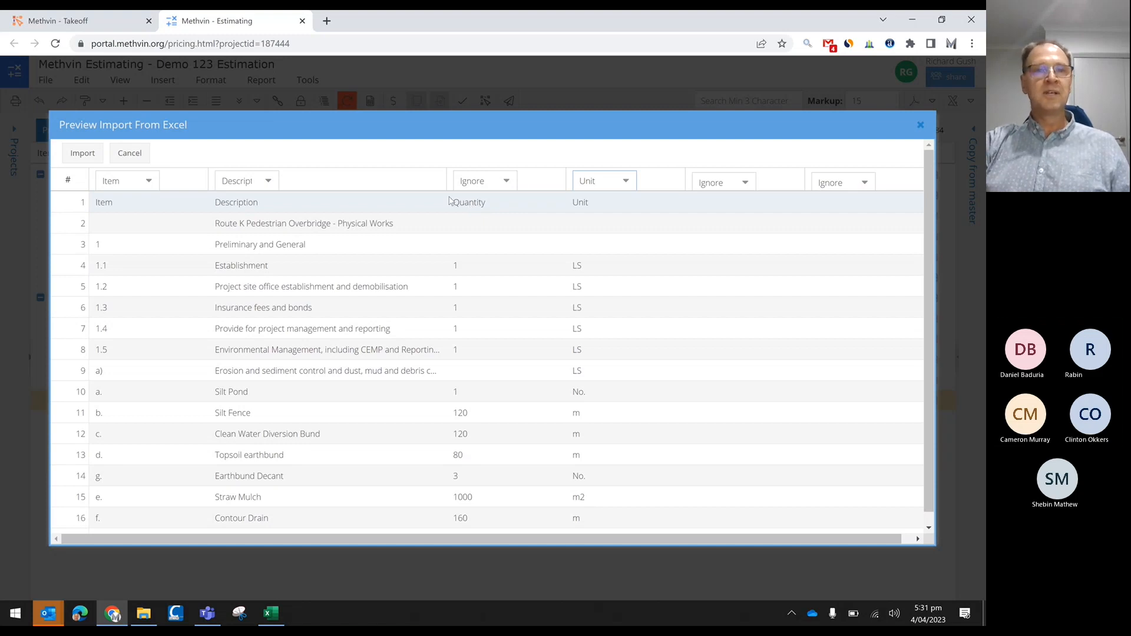
Import the mapped schedule rows into the estimate and review the added items
click(83, 152)
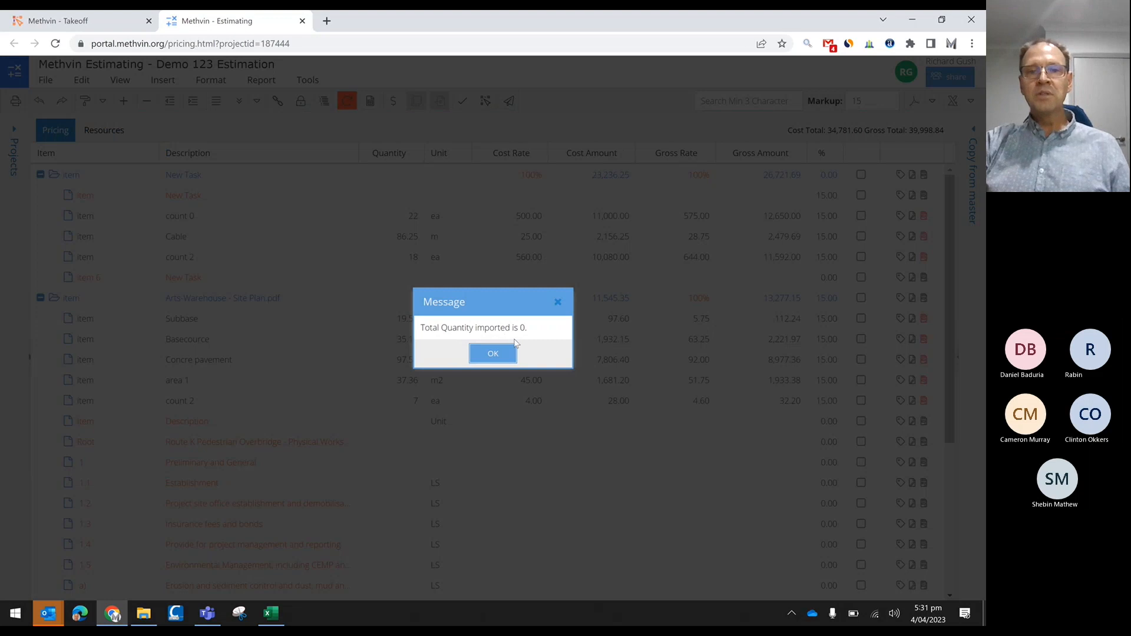
click(493, 354)
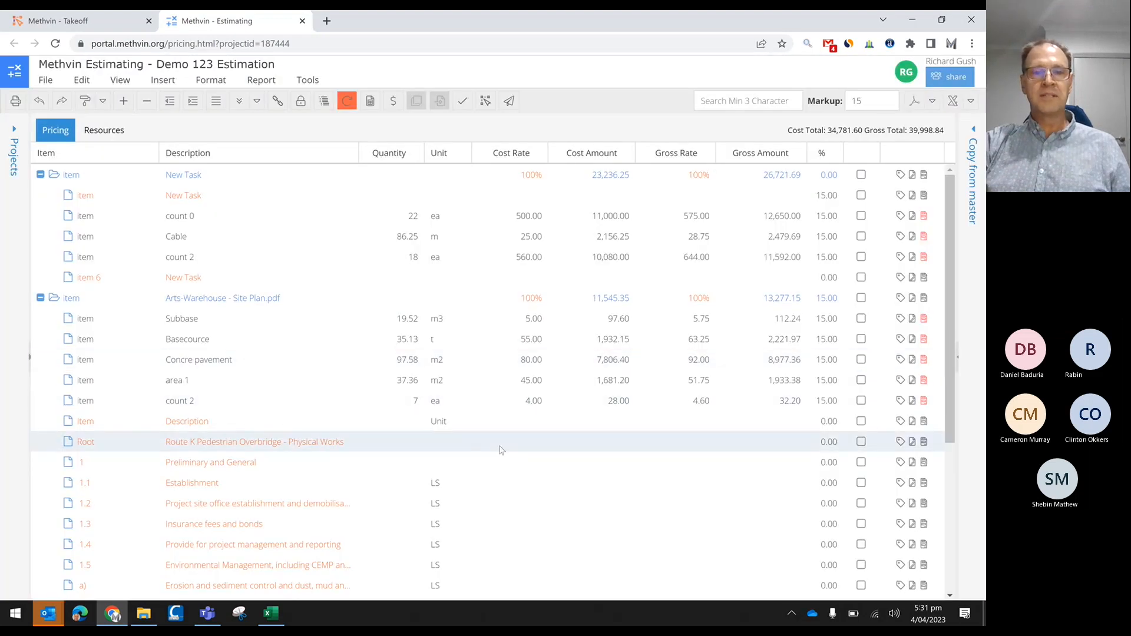
scroll(501, 450, down, 5)
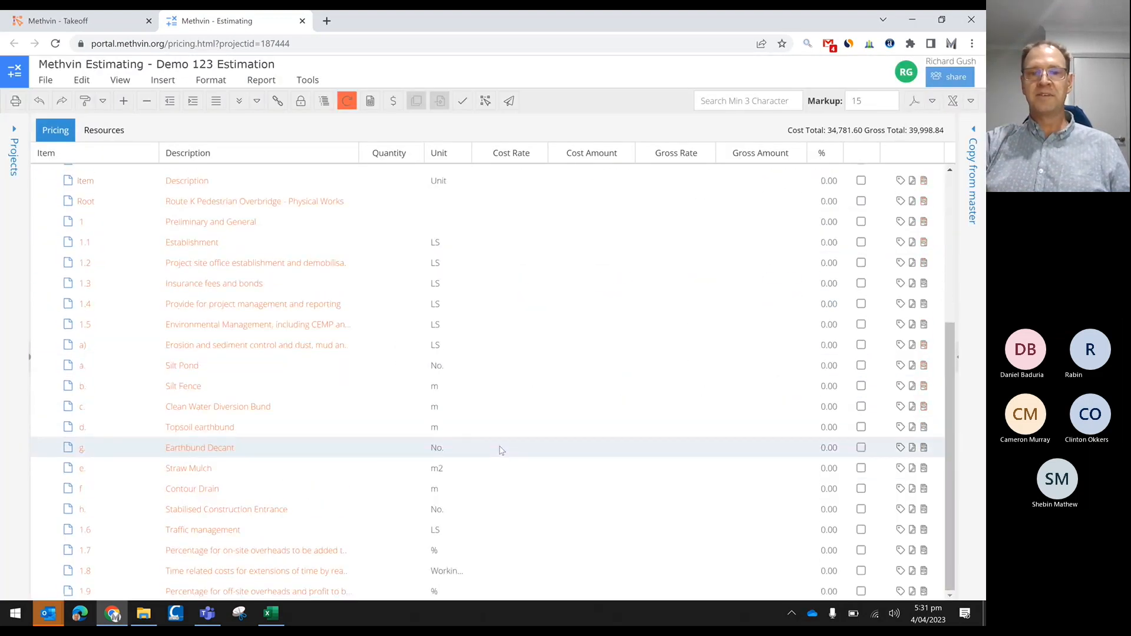
Delete the 20 imported tasks from "Route K Pedestrian Overbridge - Physical Works" through item 1.9, confirming with the number 20
scroll(488, 433, up, 5)
scroll(487, 436, down, 4)
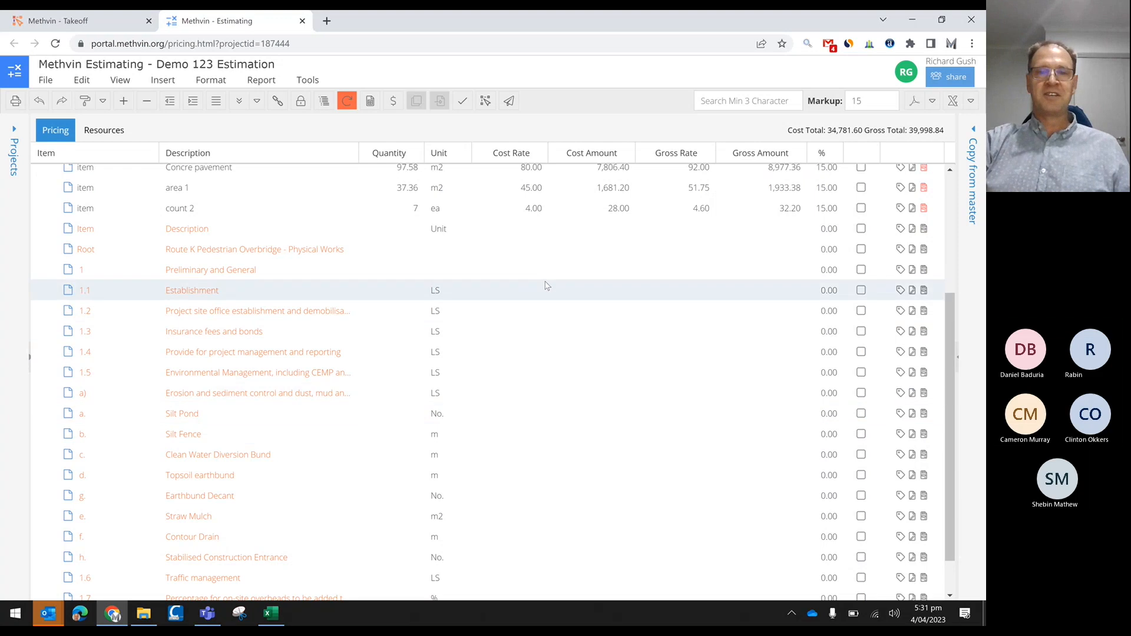
click(235, 249)
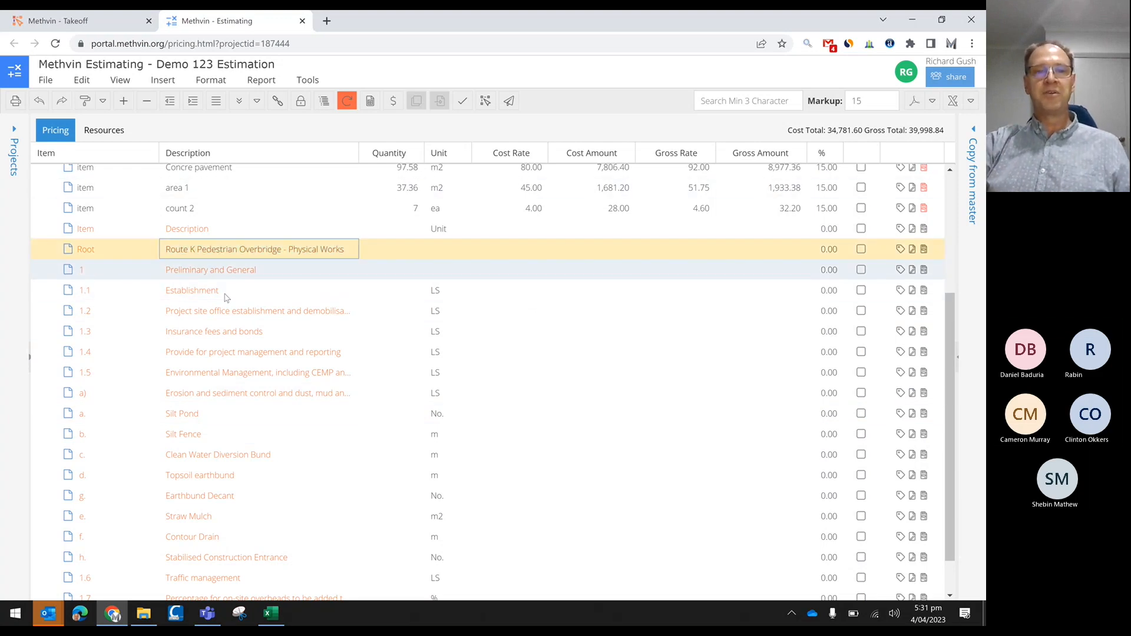
scroll(247, 501, down, 1)
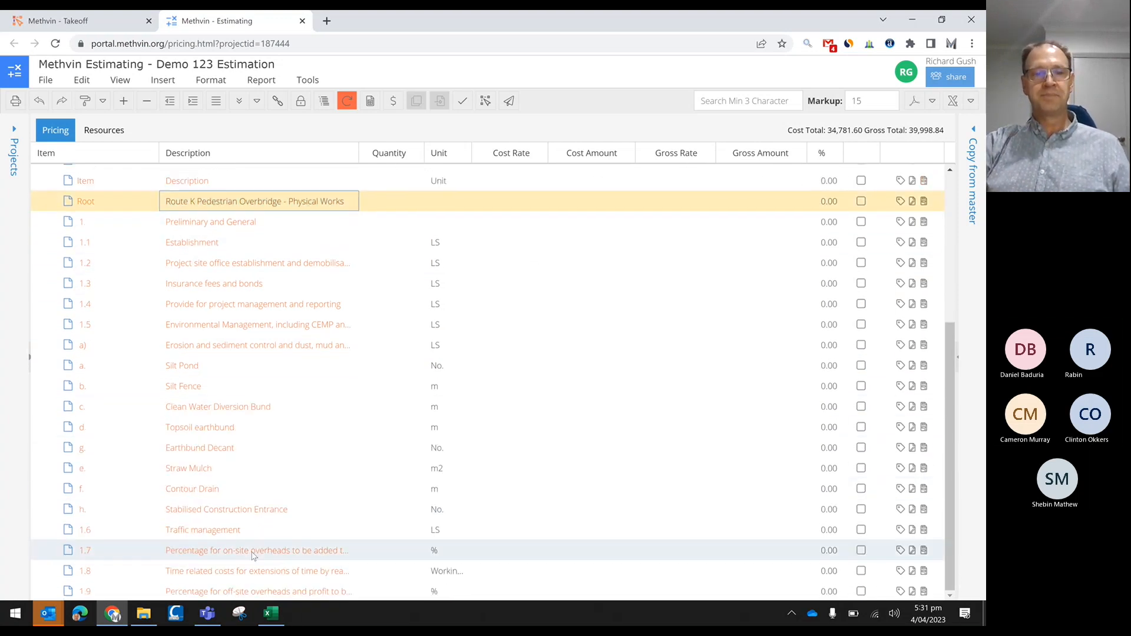
shift+click(239, 588)
right_click(274, 368)
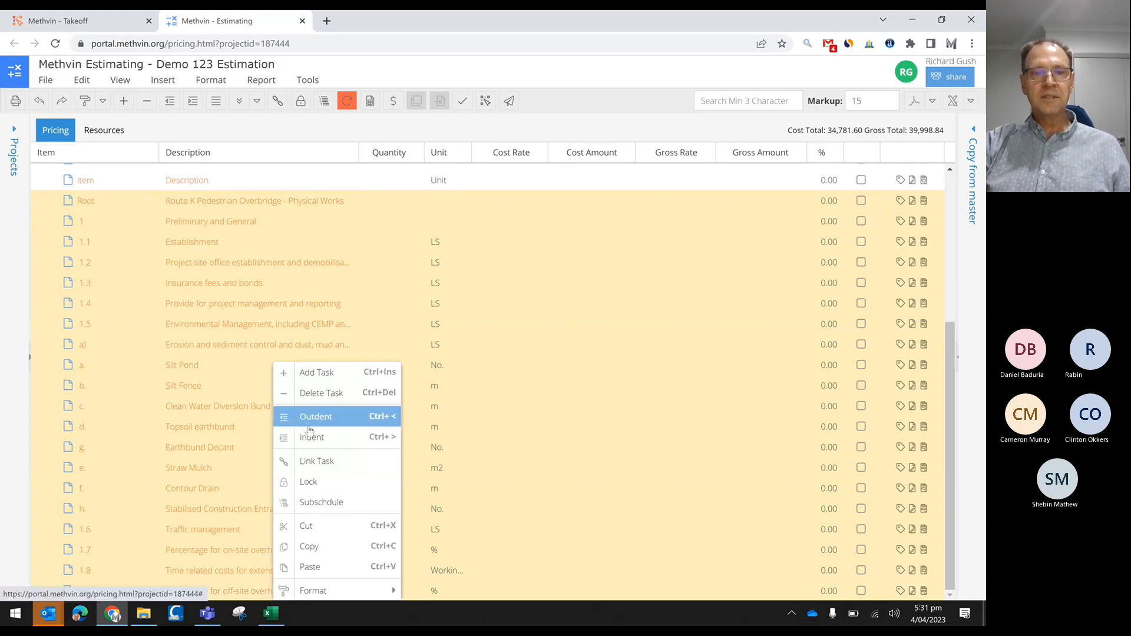
click(328, 399)
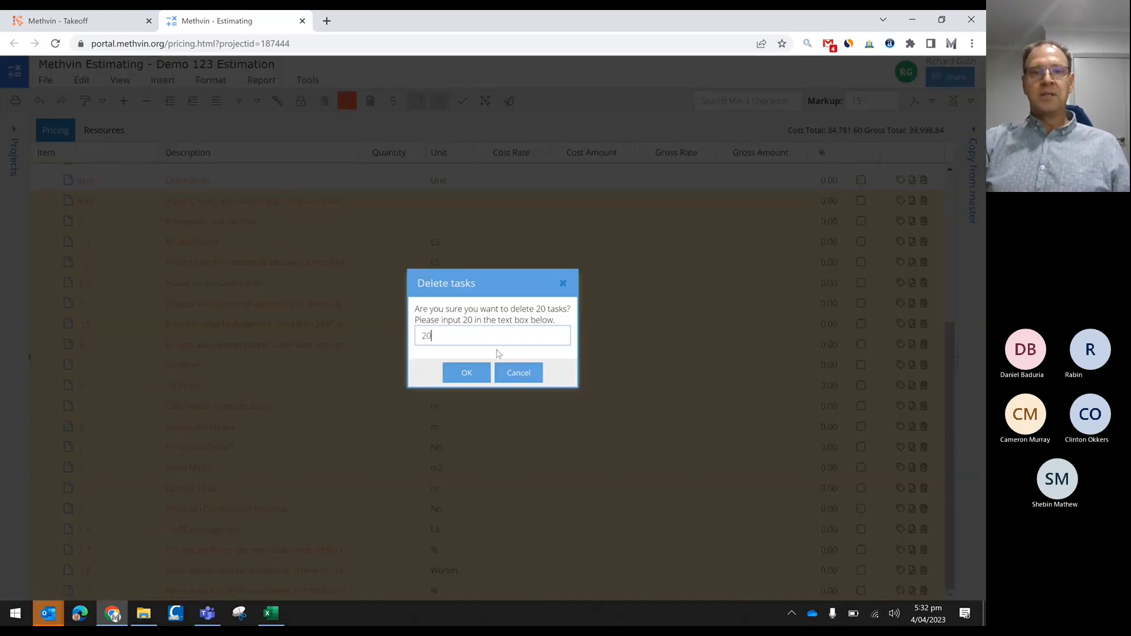
key(Return)
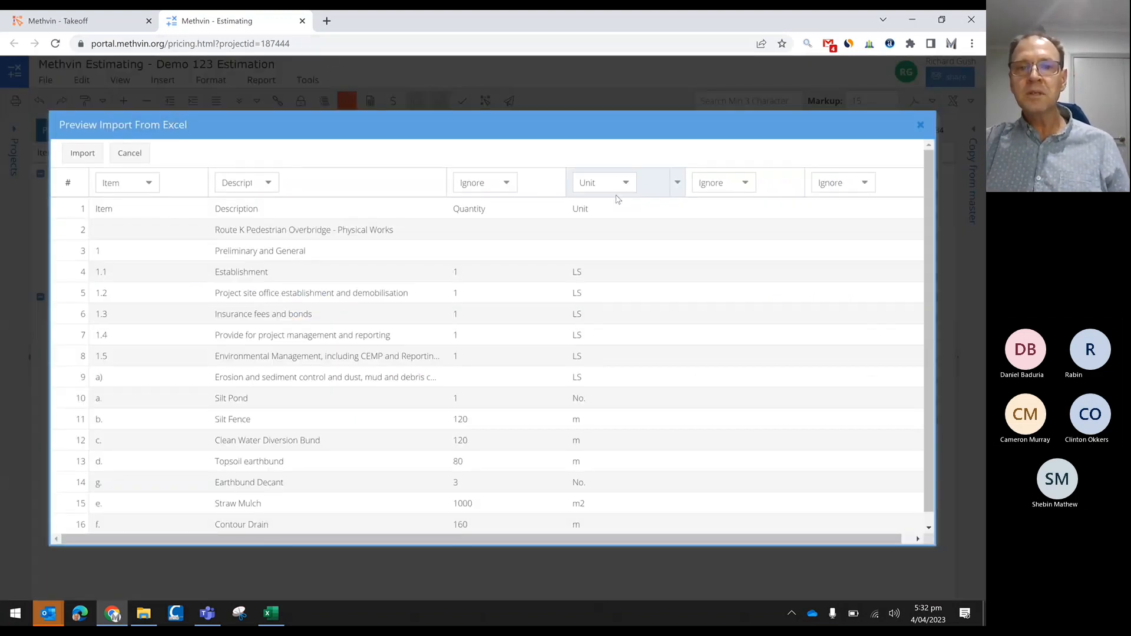
Assign the third column of the Excel import preview to Quantity and import the schedule into the estimate
click(501, 183)
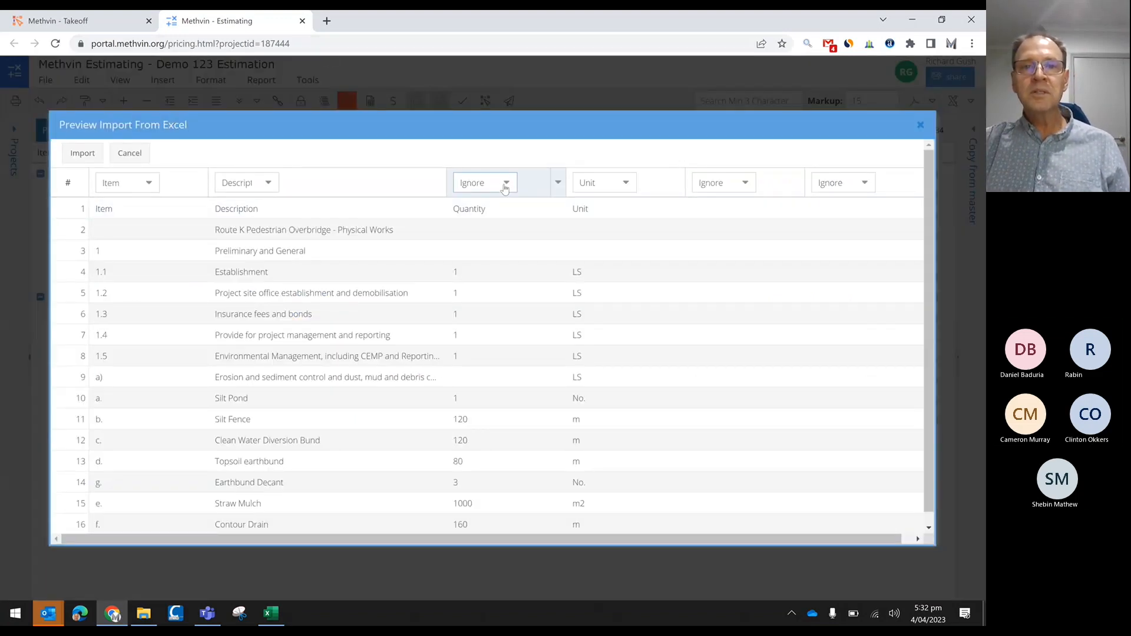
click(494, 241)
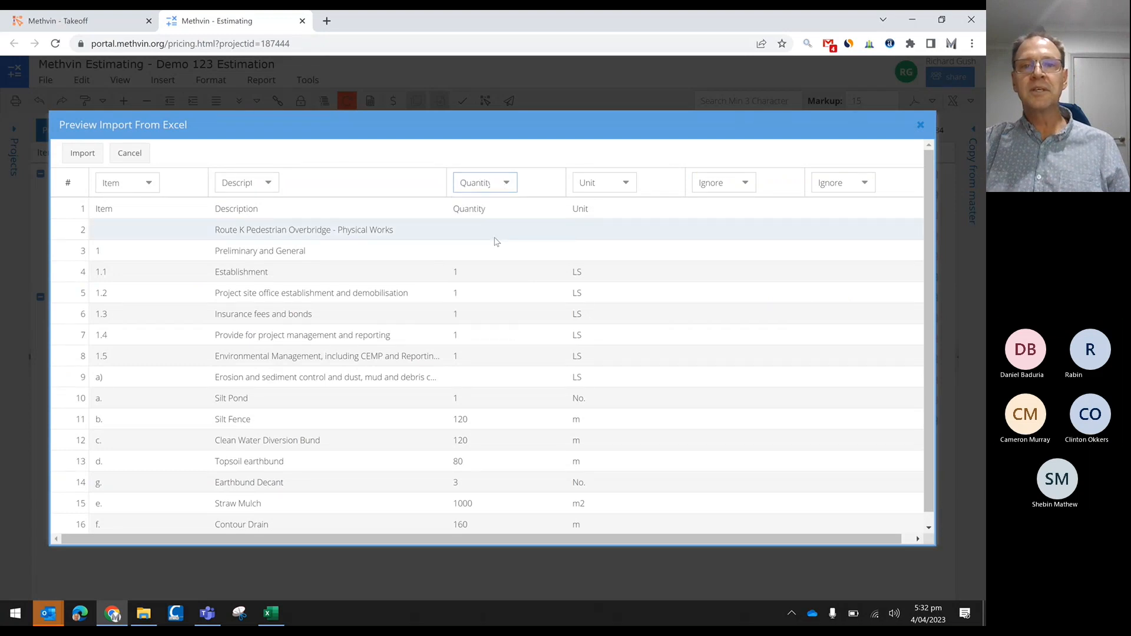
click(96, 151)
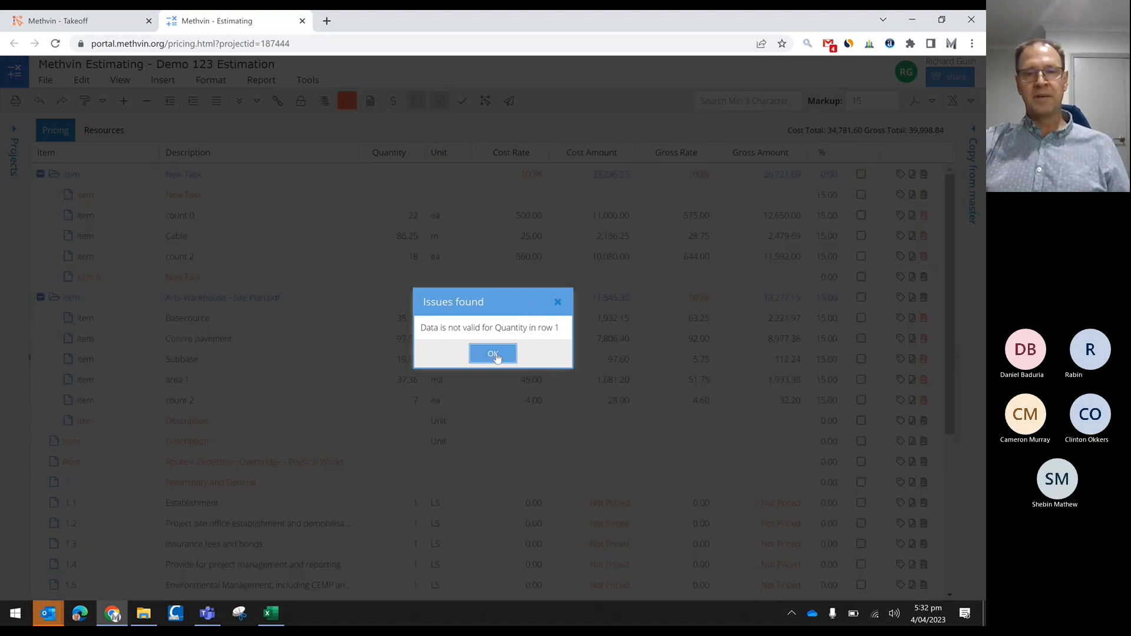
click(495, 355)
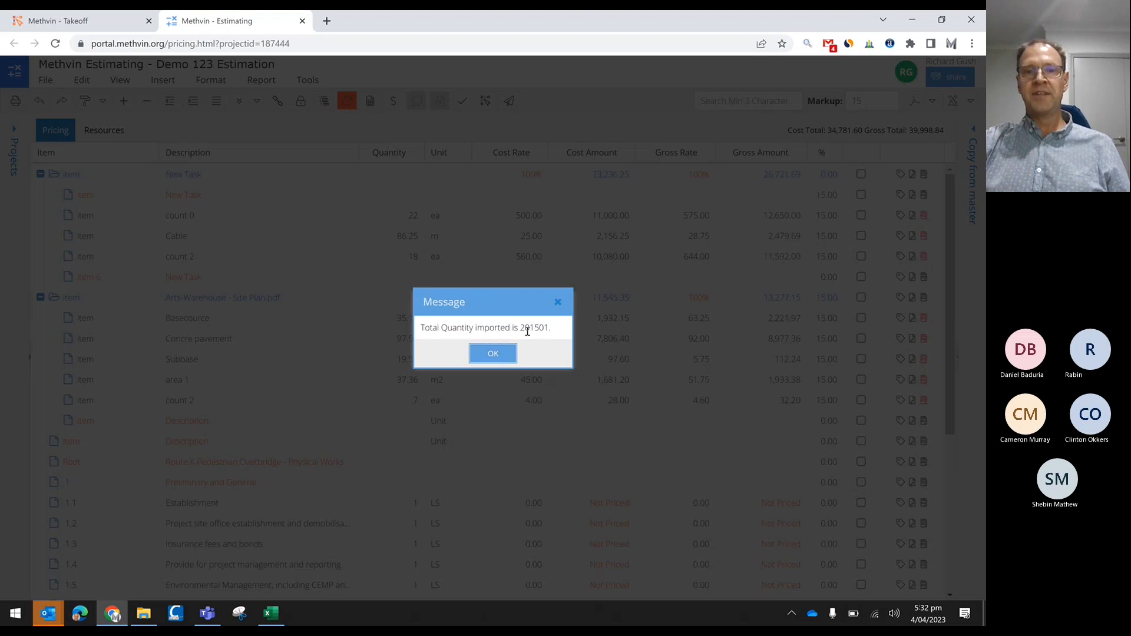
drag(523, 329, 552, 328)
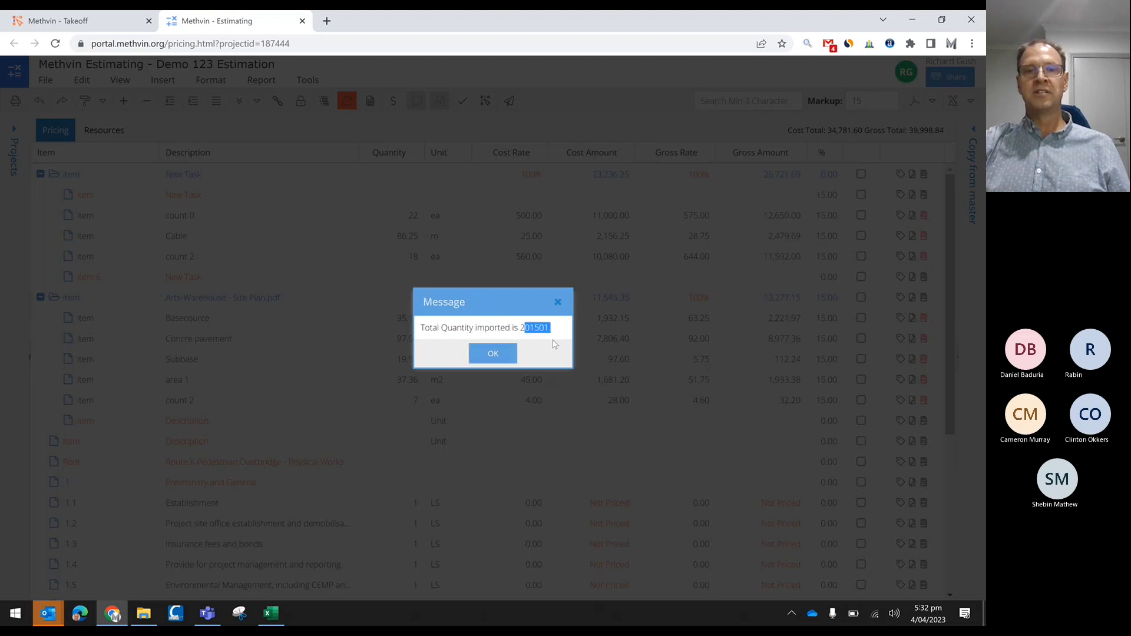
click(493, 353)
scroll(532, 424, down, 5)
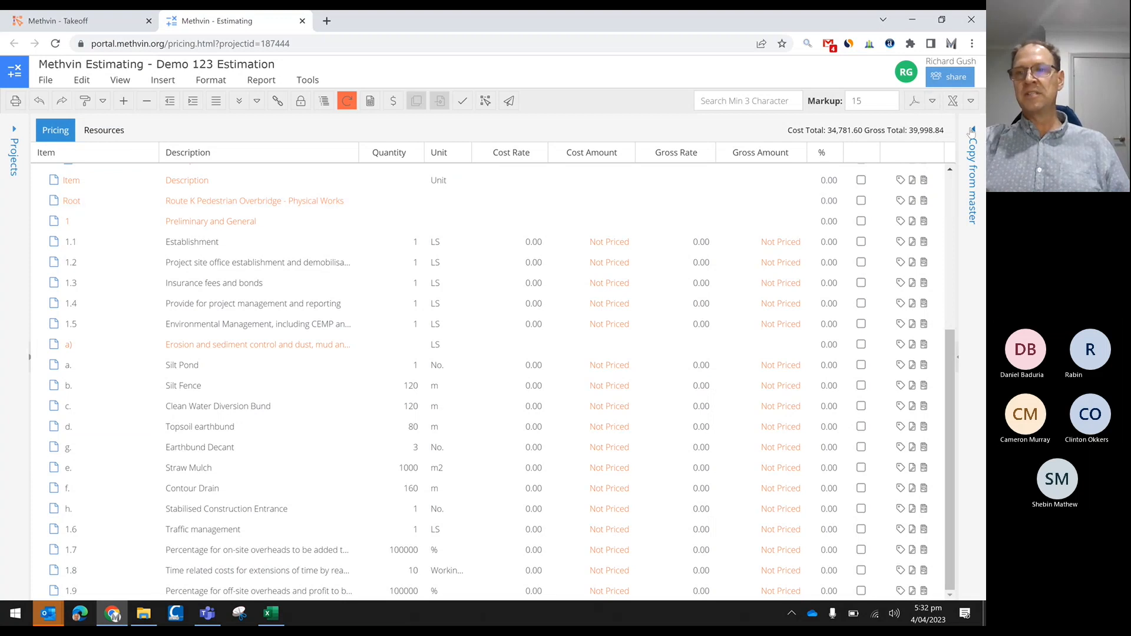
Search the project list for "heavy" and load "Heavy construction estimating example" as the master project to copy from
click(972, 130)
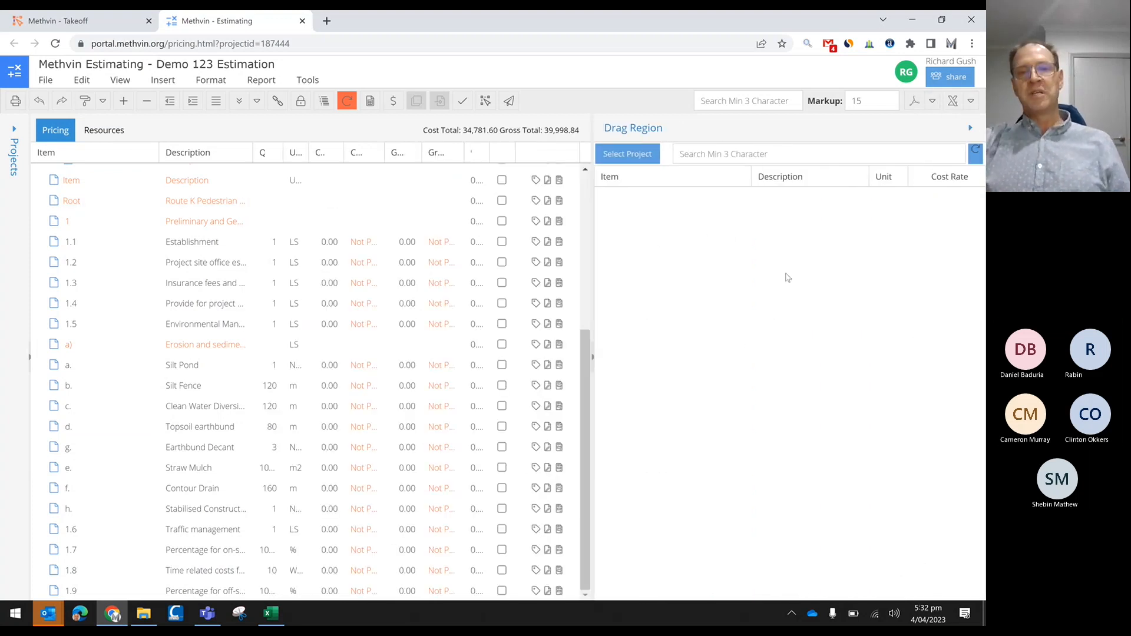
click(972, 129)
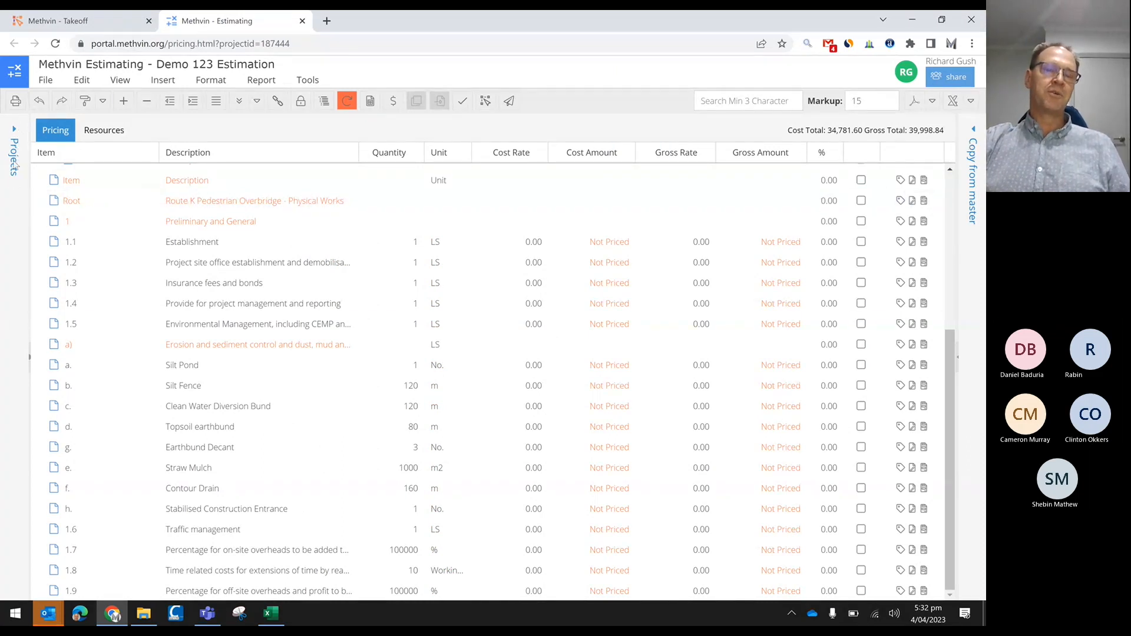
click(976, 131)
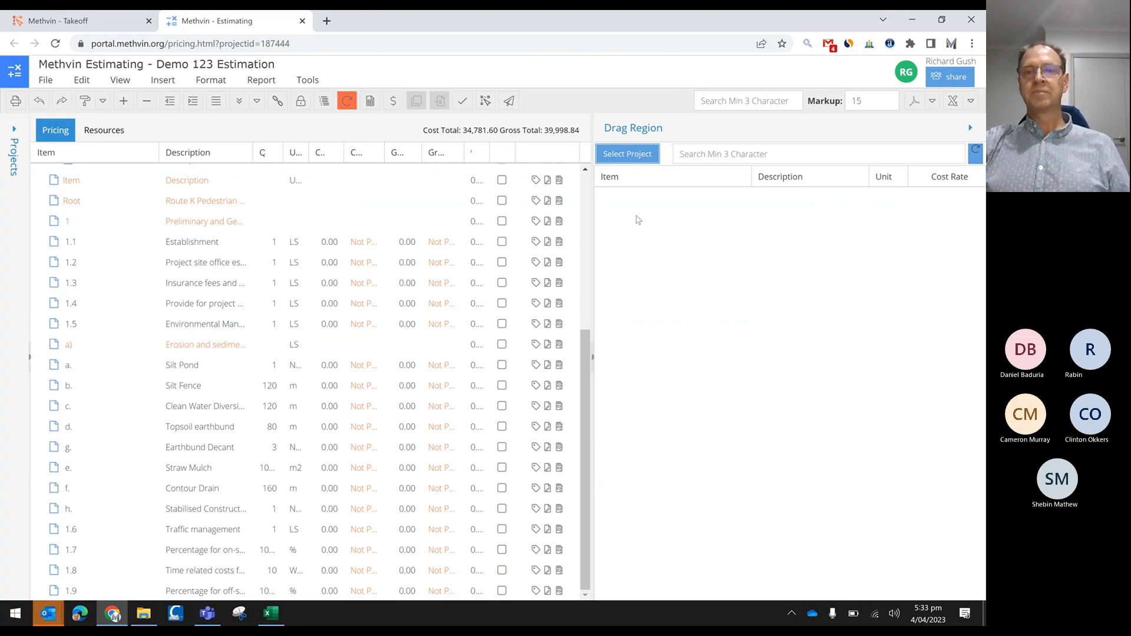
click(625, 154)
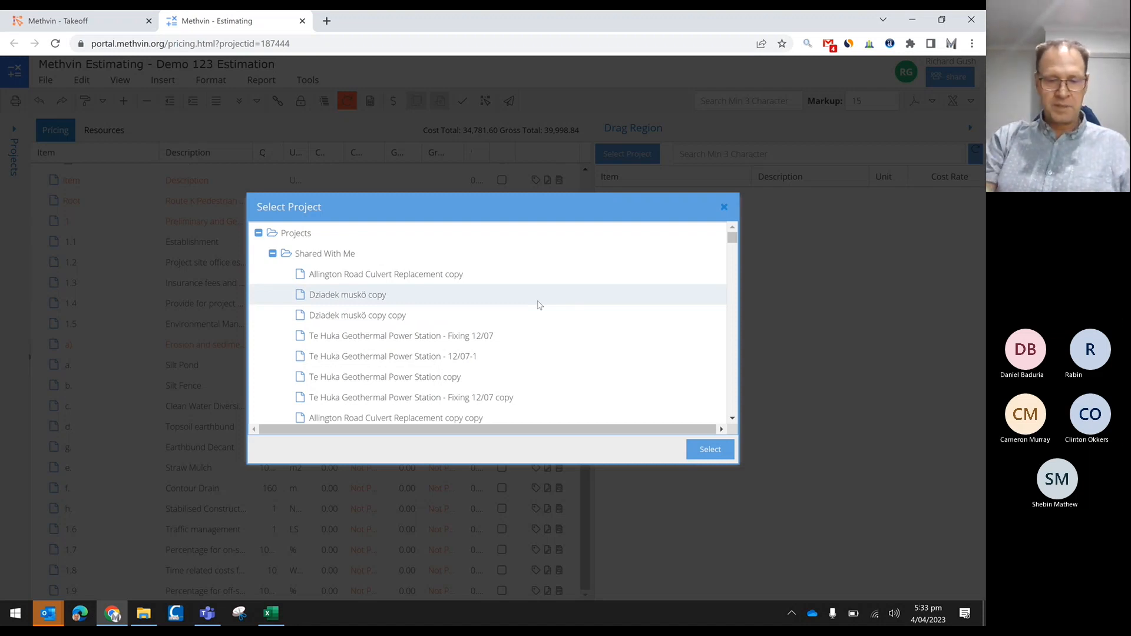
key(ctrl+f)
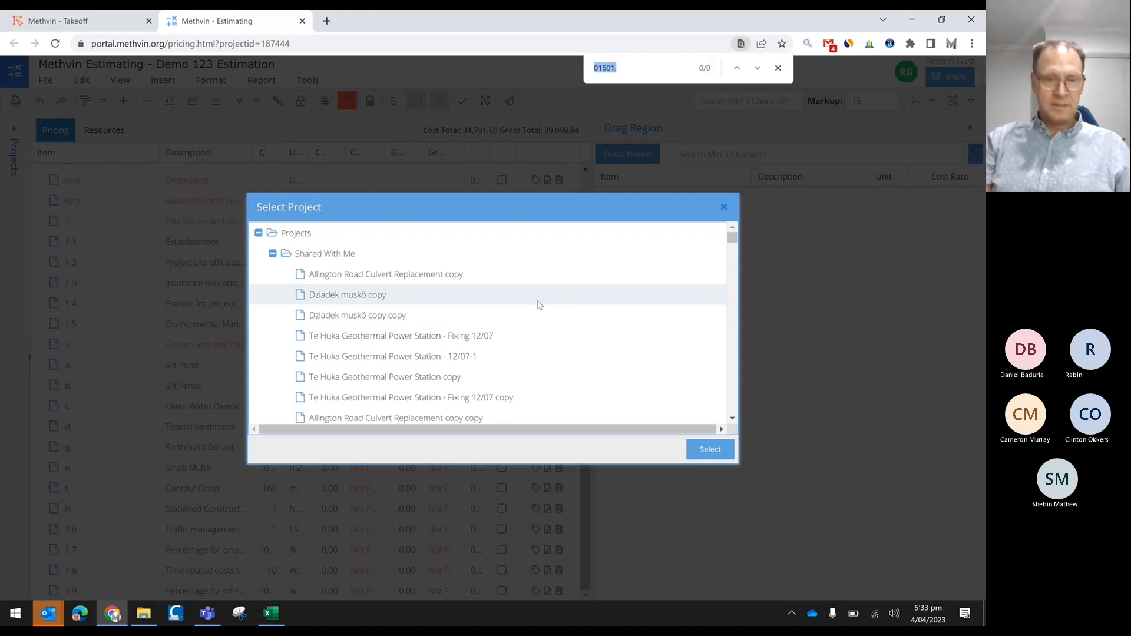
text(e)
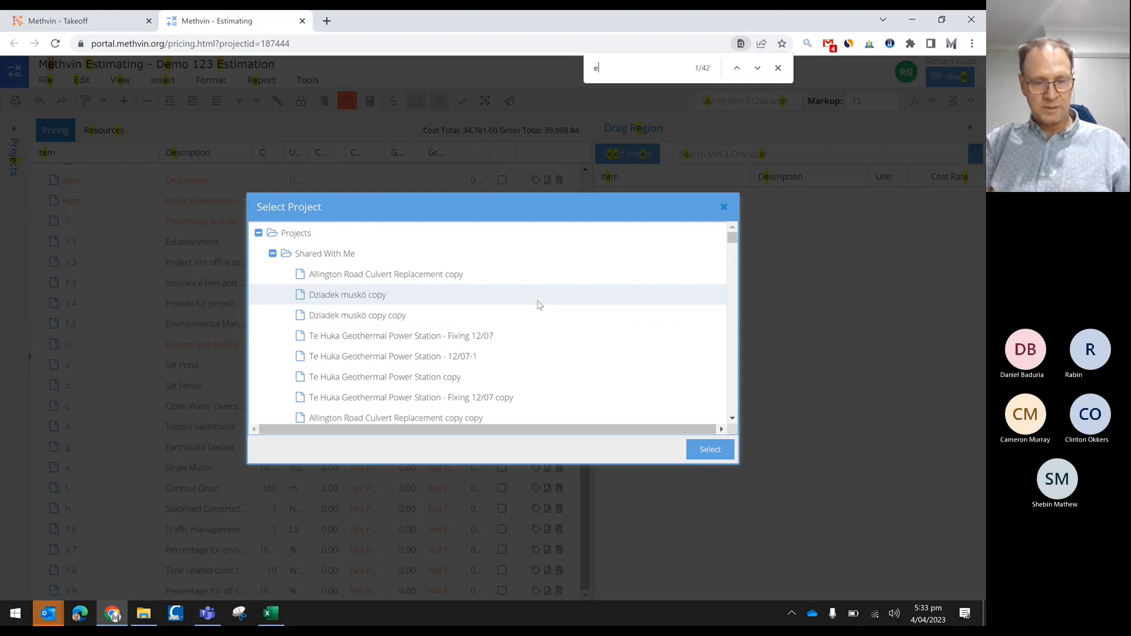
key(BackSpace)
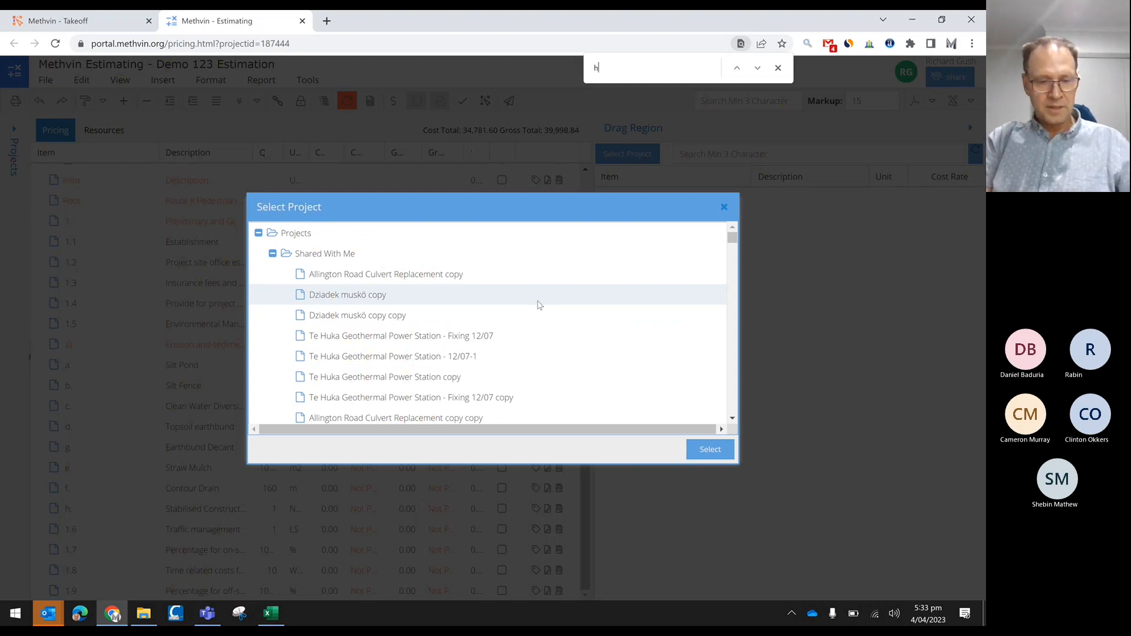
text(eavy)
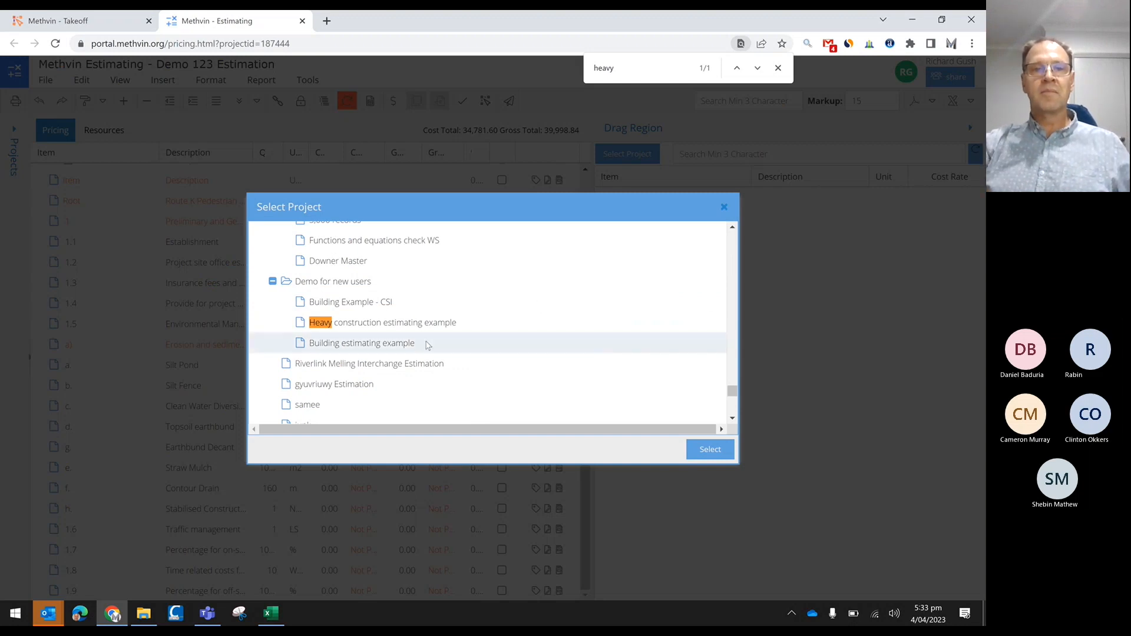
double_click(382, 327)
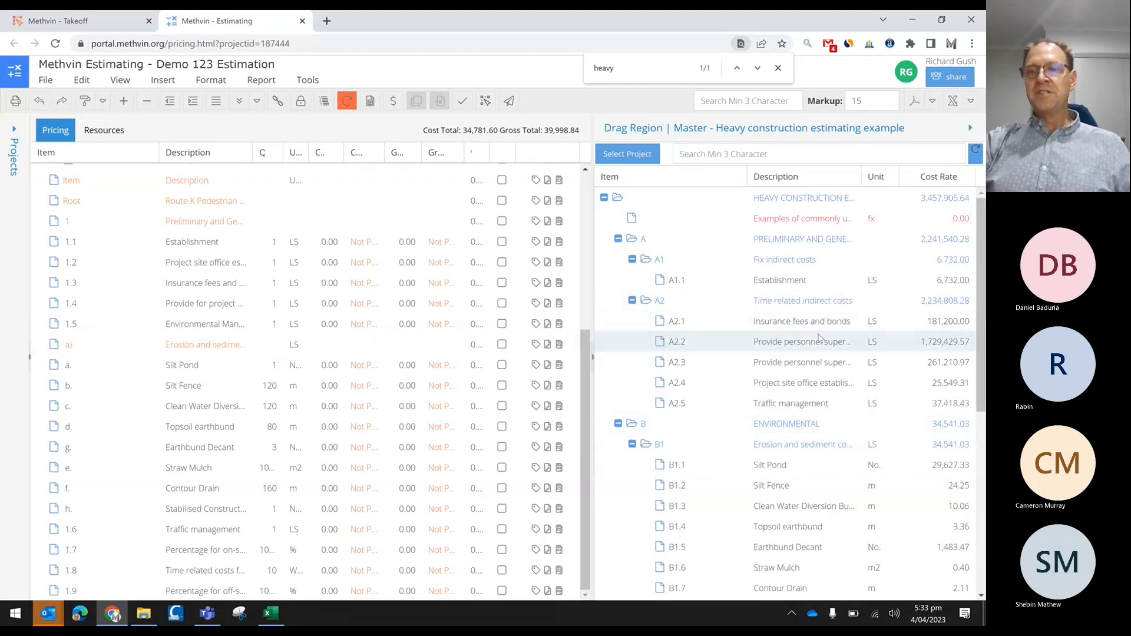
Copy master items B1.1 Silt Pond and B1.2 Silt Fence into the New Task group at the start of the estimate
scroll(818, 335, down, 3)
scroll(819, 333, up, 1)
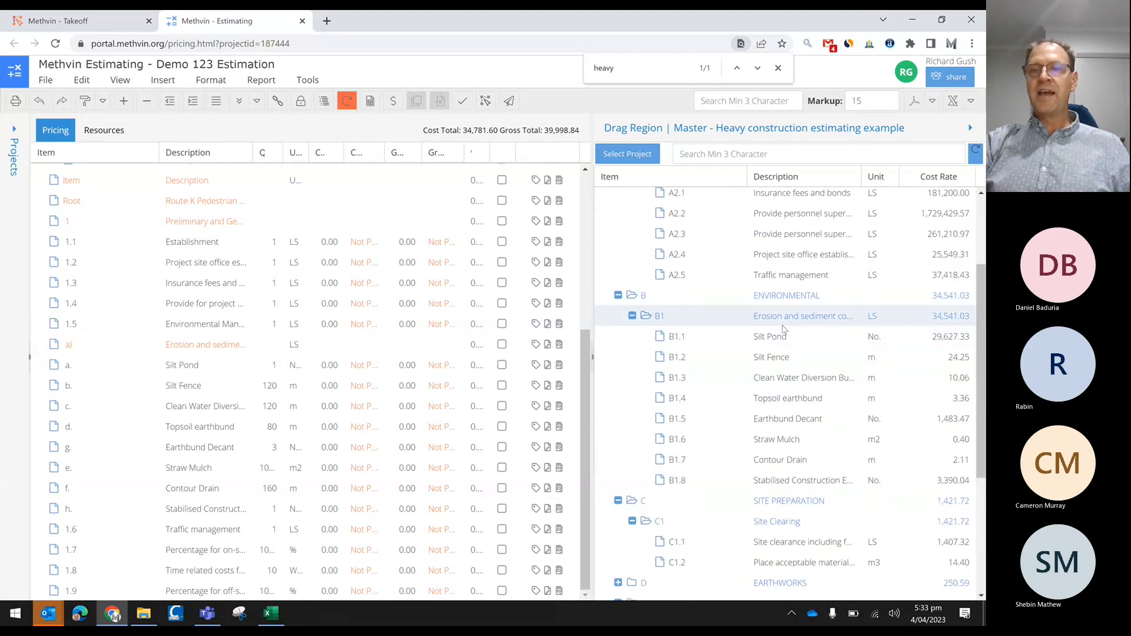
click(771, 337)
shift+click(774, 361)
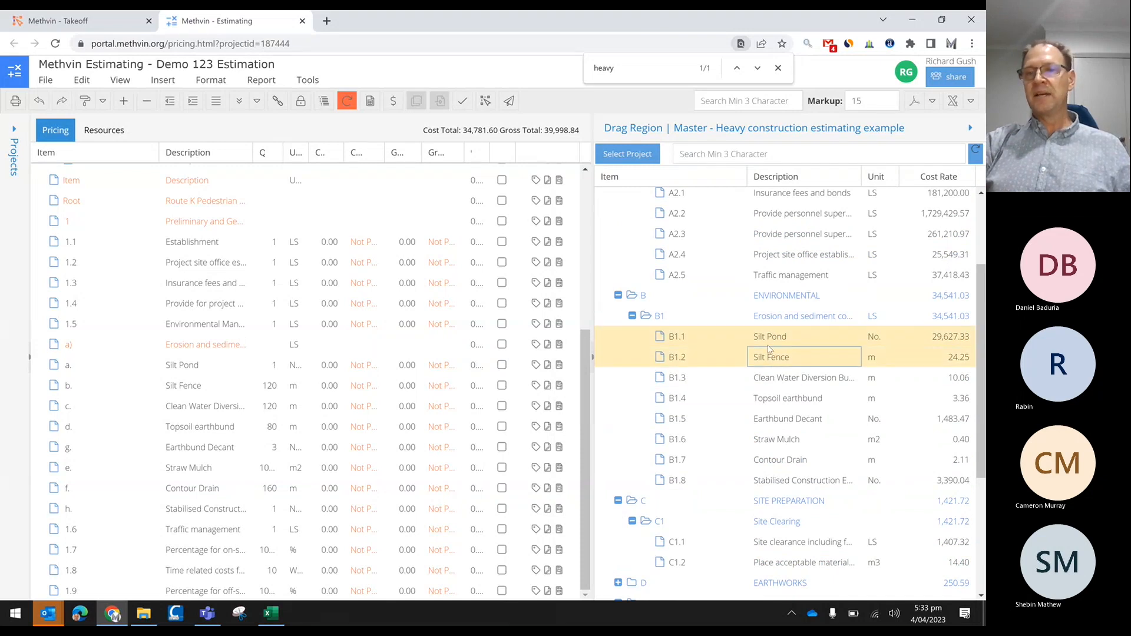
scroll(378, 359, up, 5)
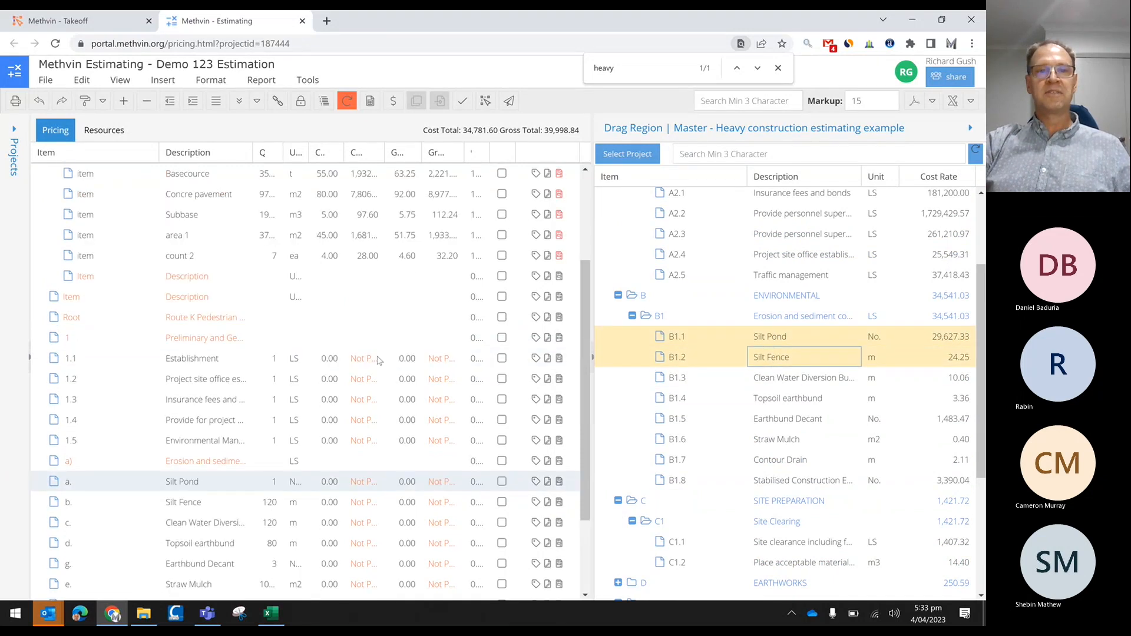
drag(723, 345, 277, 192)
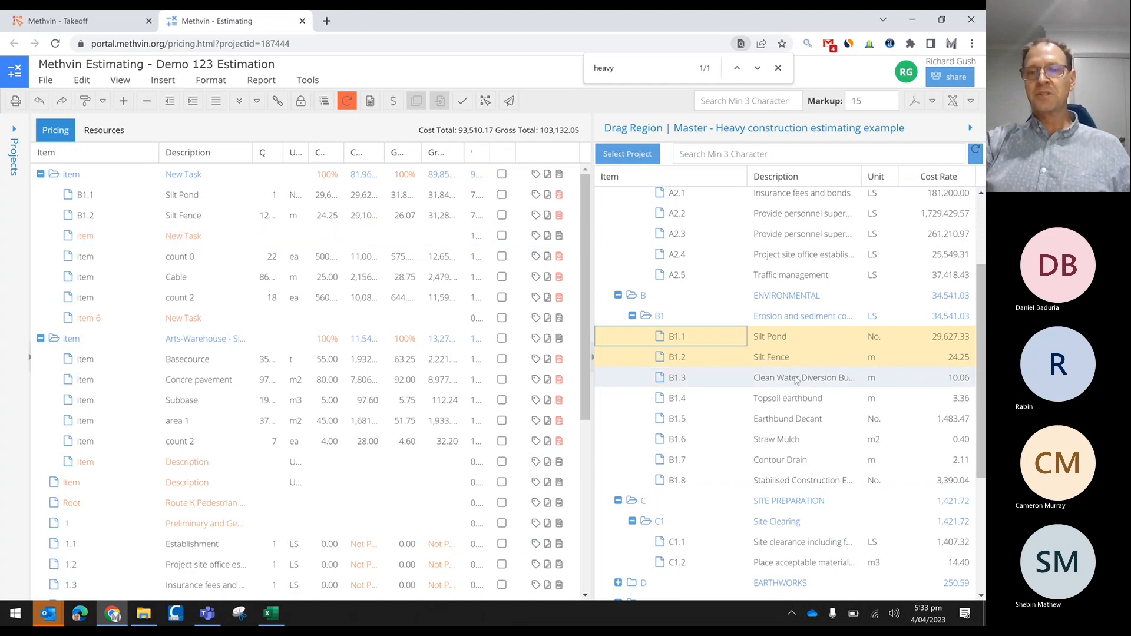
Open the pricing worksheet of the imported item a. Silt Pond
scroll(444, 473, down, 3)
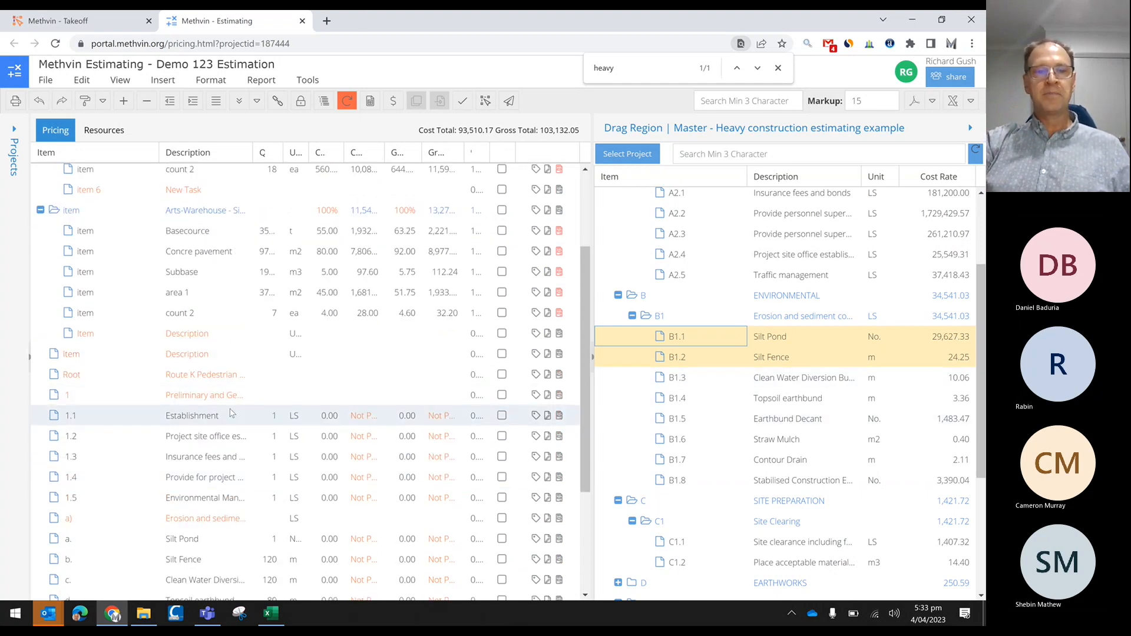
scroll(236, 433, down, 4)
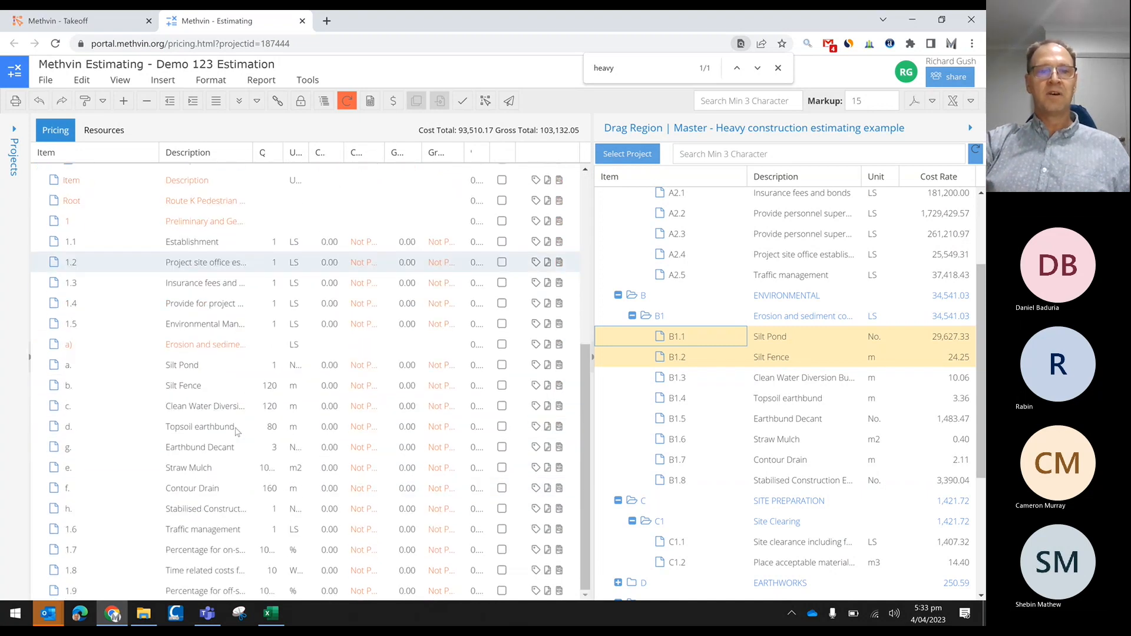
click(211, 372)
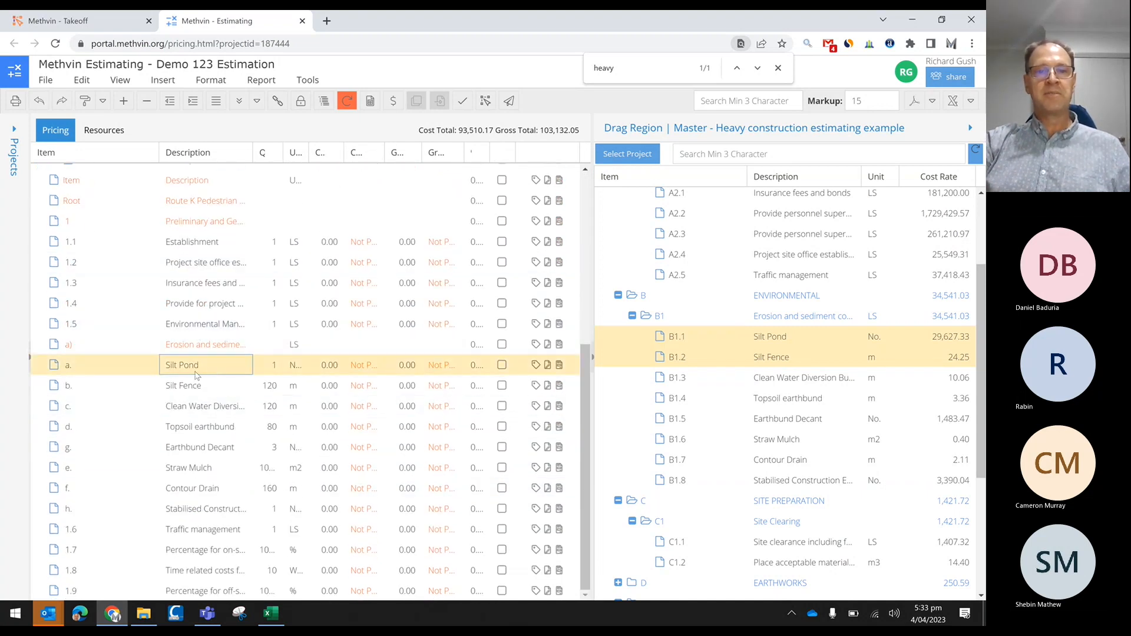
click(311, 370)
double_click(310, 370)
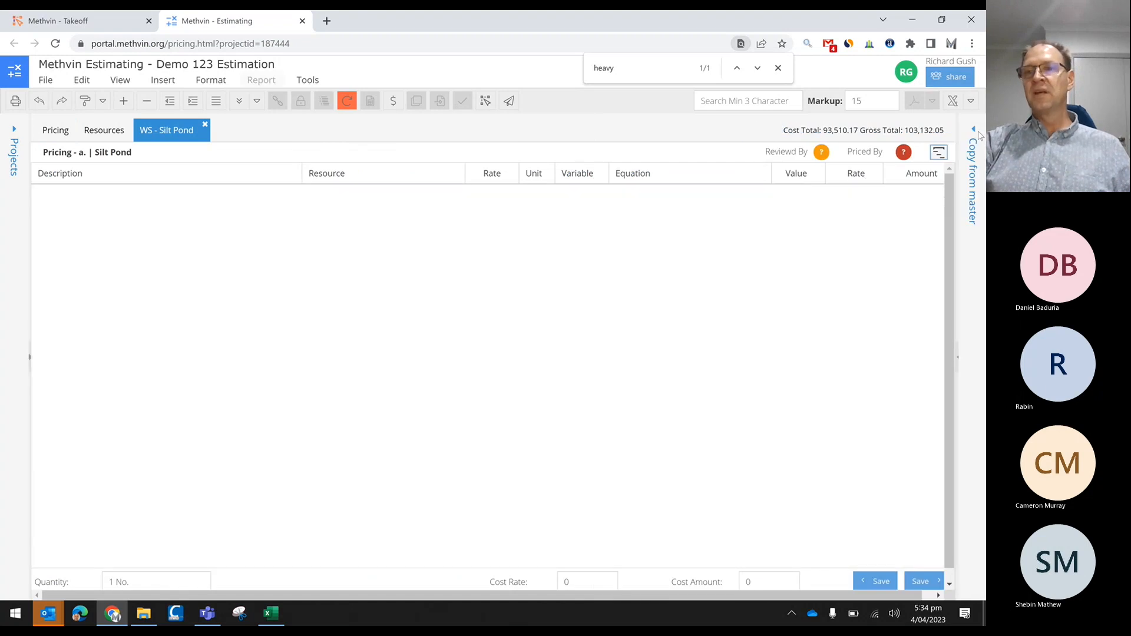
Copy only master item B1.1 Silt Pond into the empty Silt Pond worksheet, look through its build-up and collapse the master project
click(978, 134)
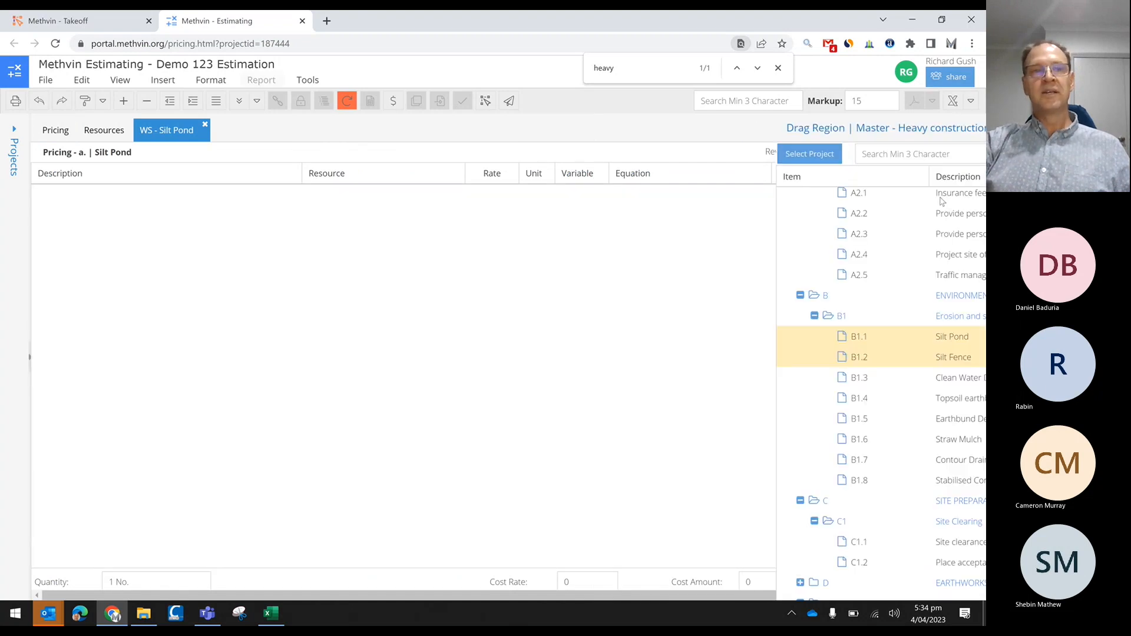
drag(762, 334, 291, 282)
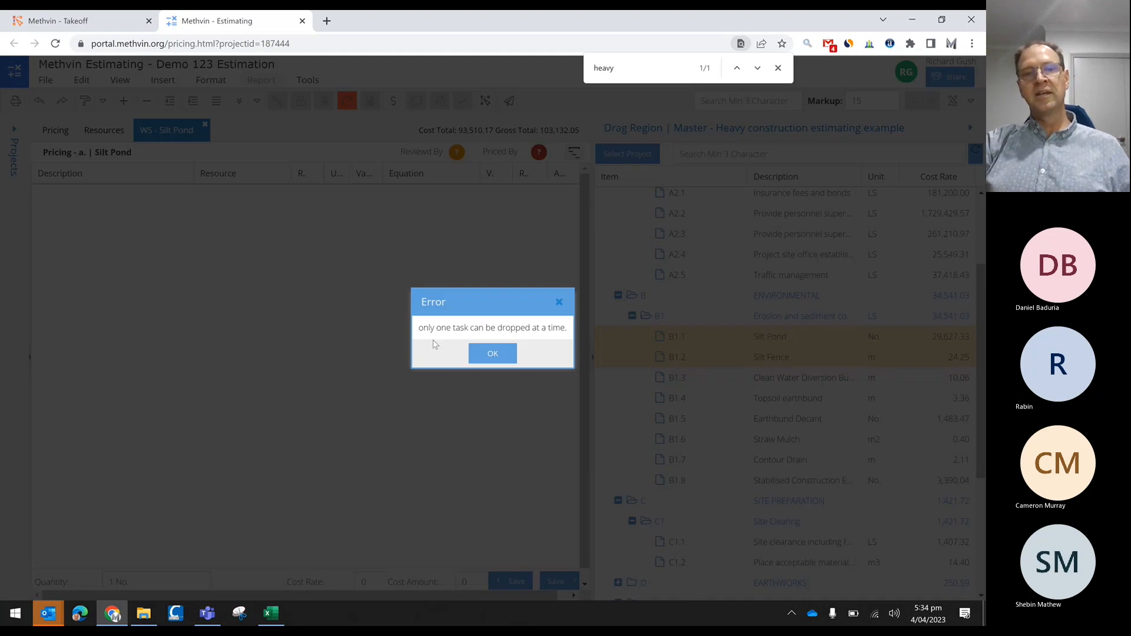
click(489, 352)
click(670, 364)
click(719, 341)
drag(775, 345, 277, 290)
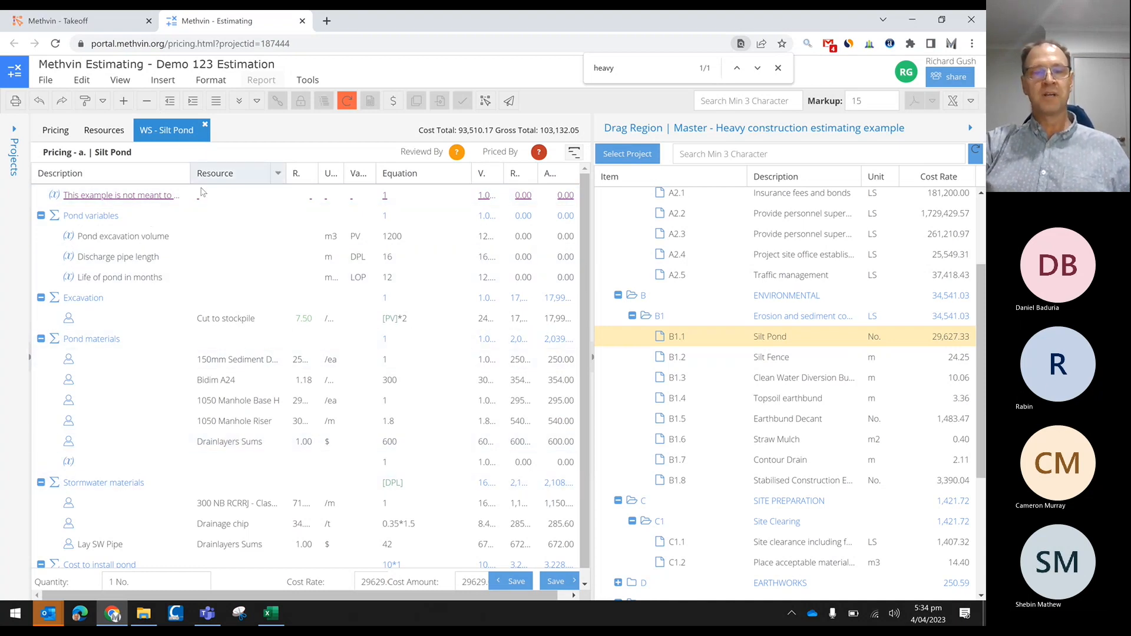
scroll(222, 364, down, 3)
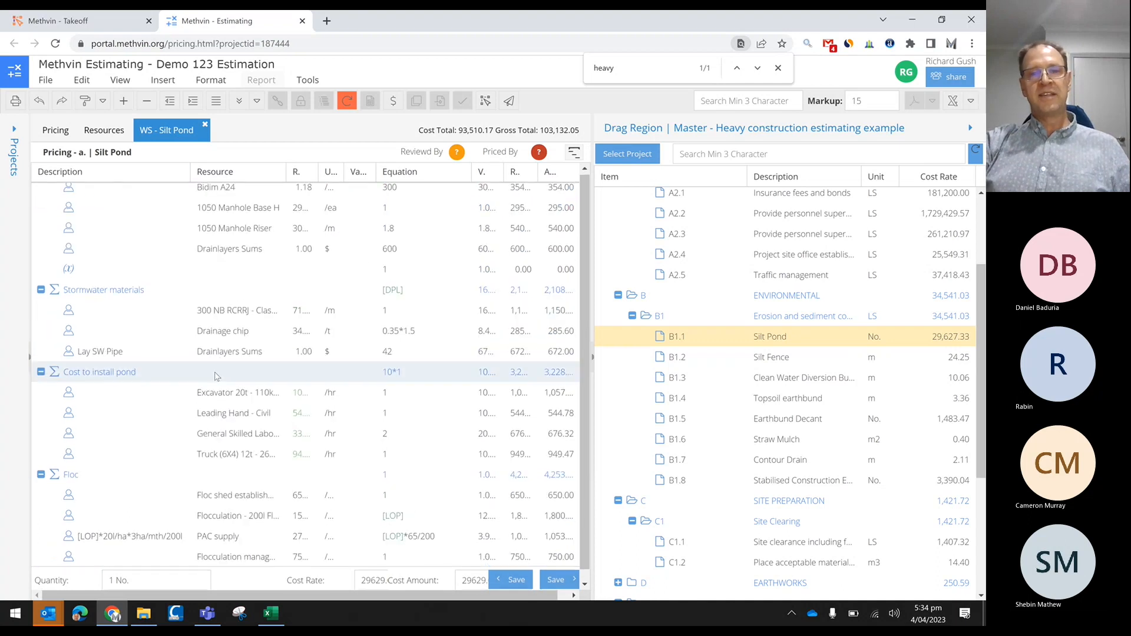
scroll(221, 353, up, 3)
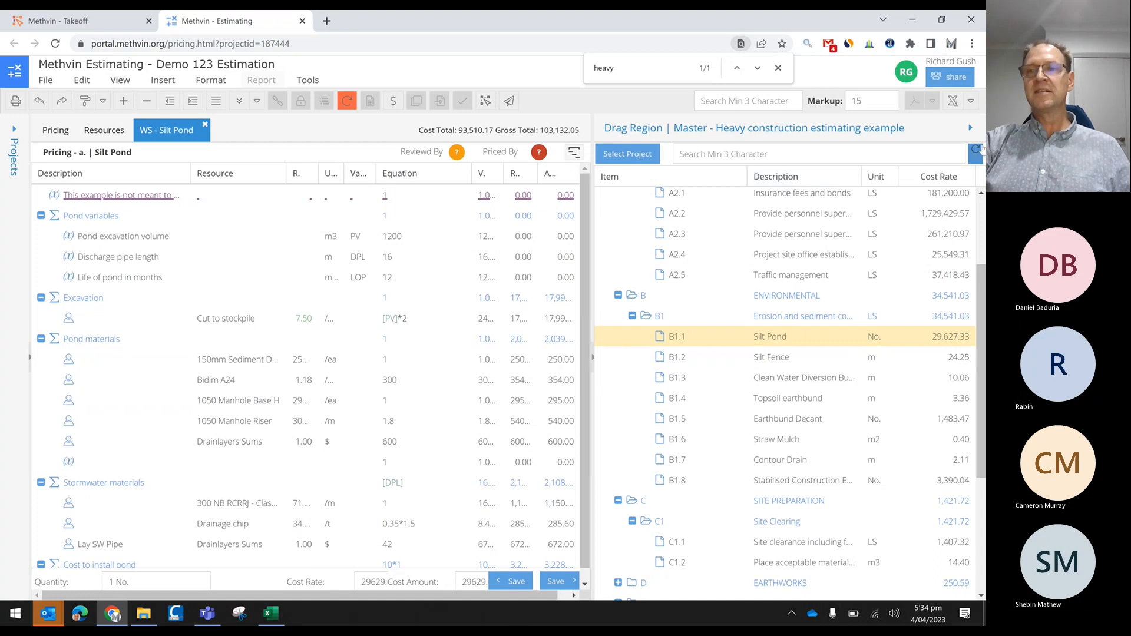
click(972, 130)
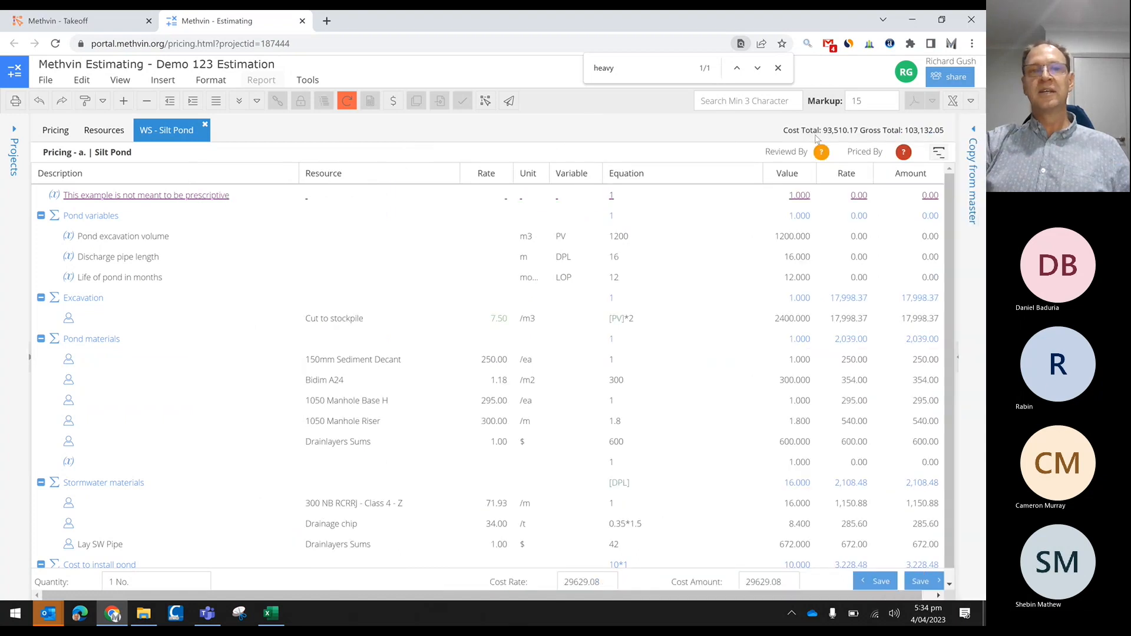
Close the Silt Pond worksheet, saving its unsaved formula changes, and select the item's cost rate in the pricing list
click(205, 125)
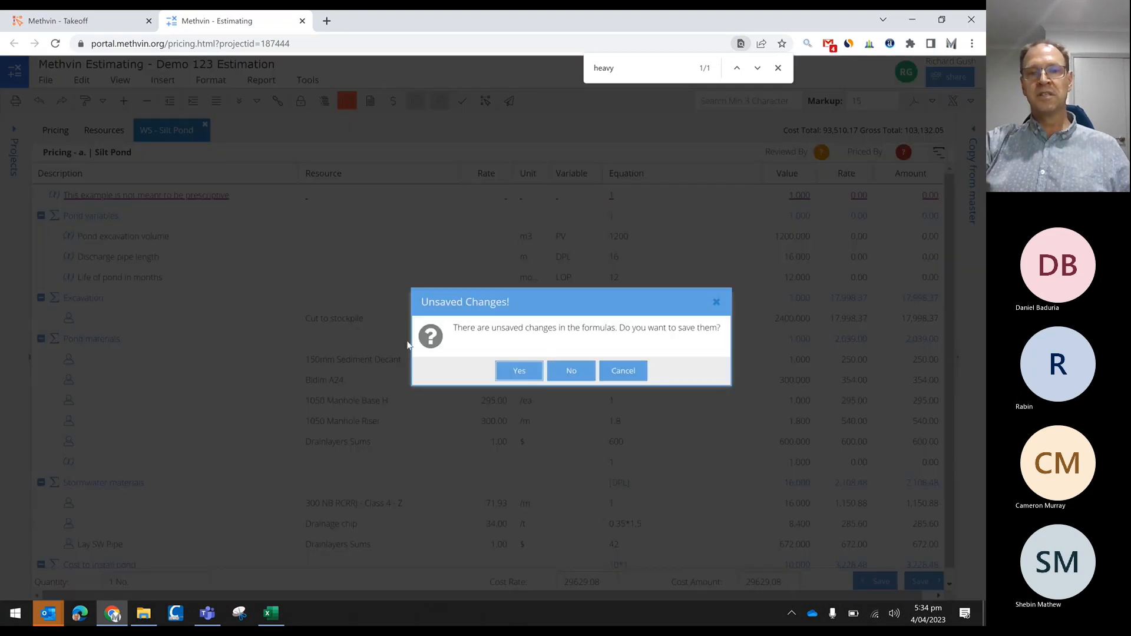
click(519, 371)
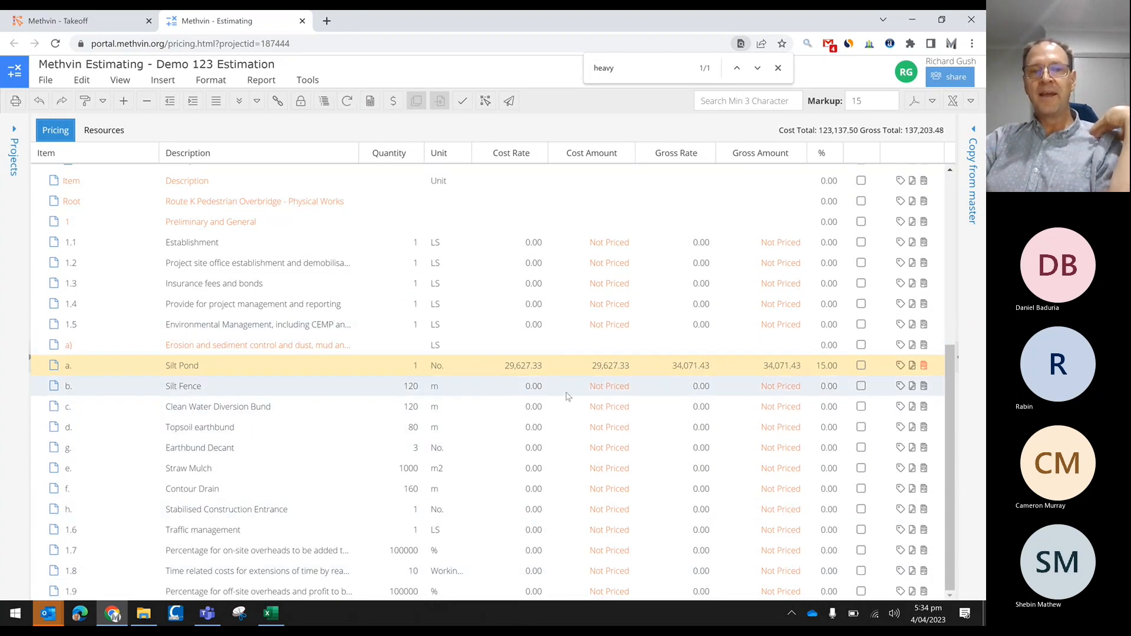
click(515, 373)
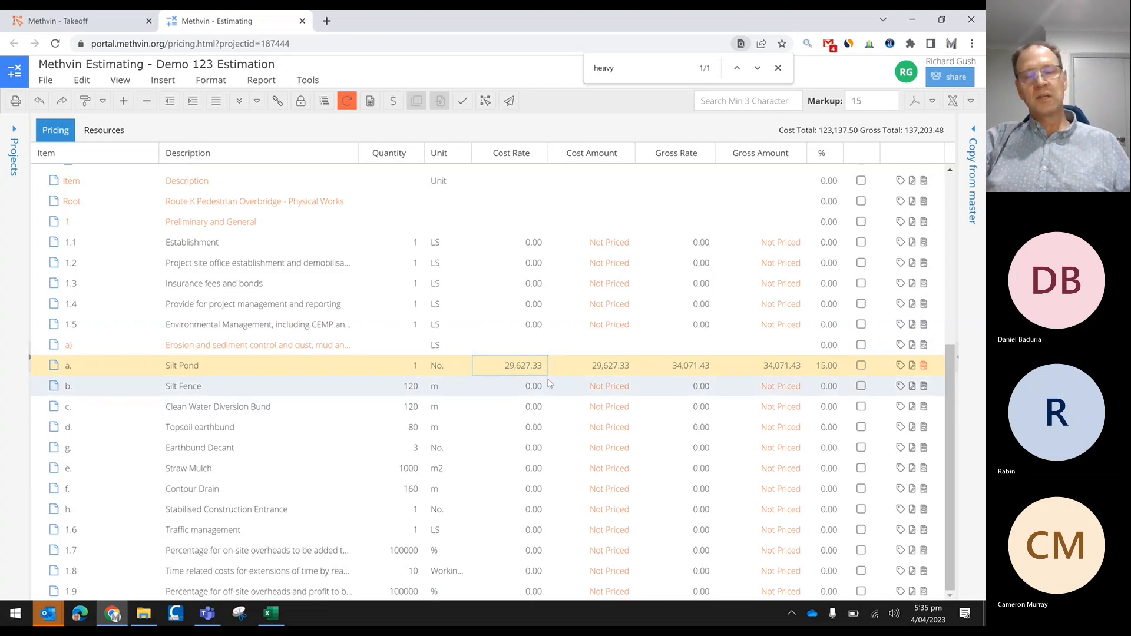
Reopen the Silt Pond worksheet from its cost rate and review the pond excavation volume, discharge pipe length and pond life variables
double_click(521, 368)
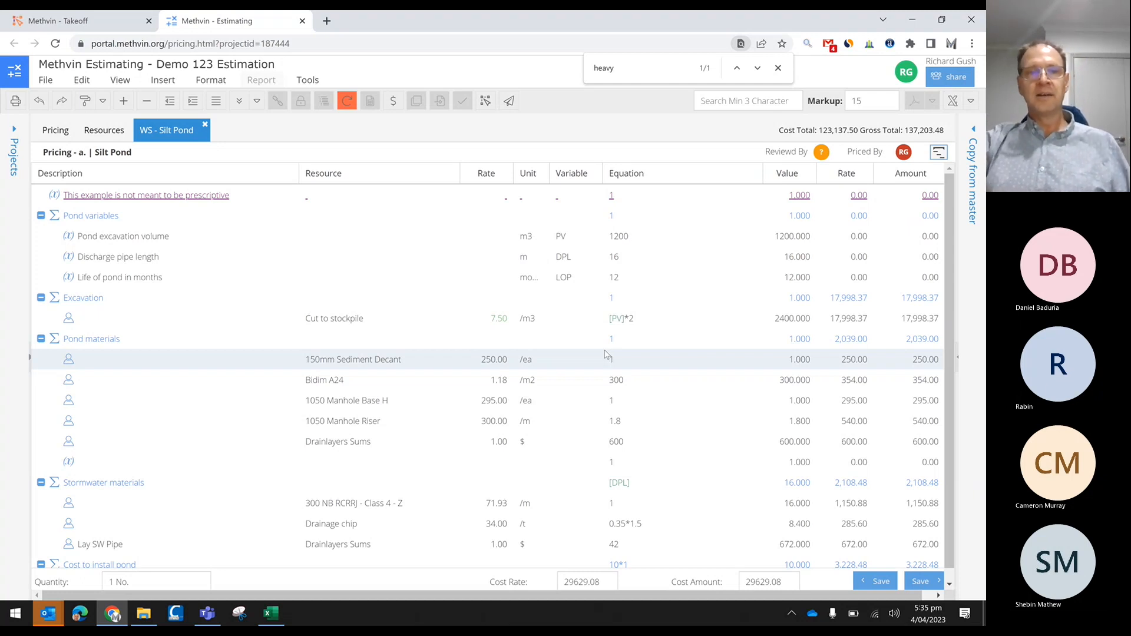
click(234, 219)
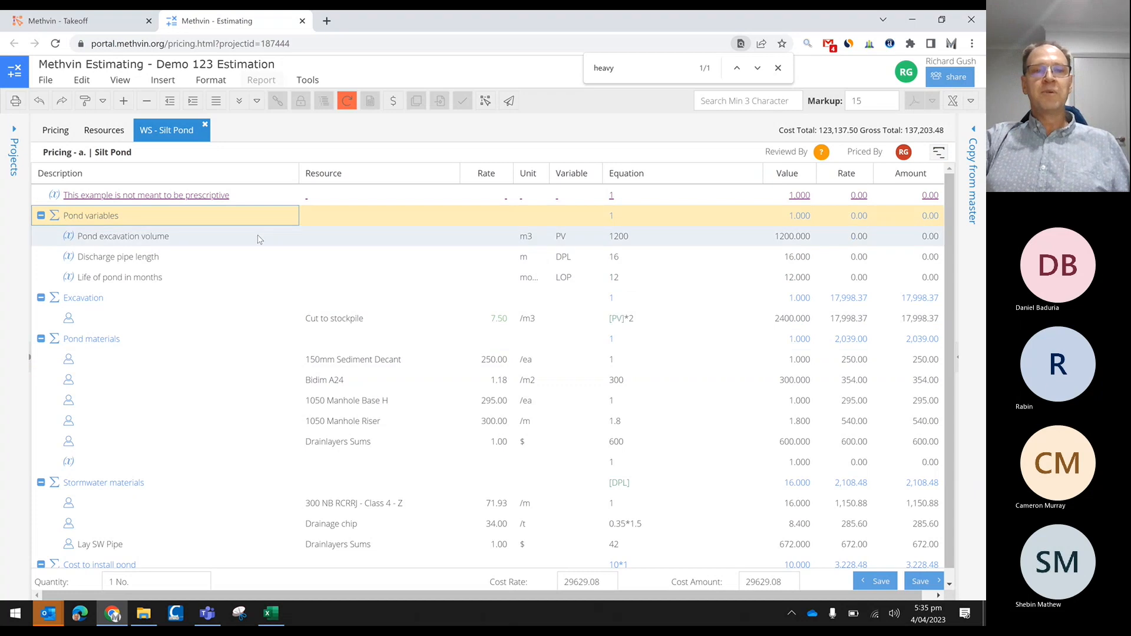
click(259, 239)
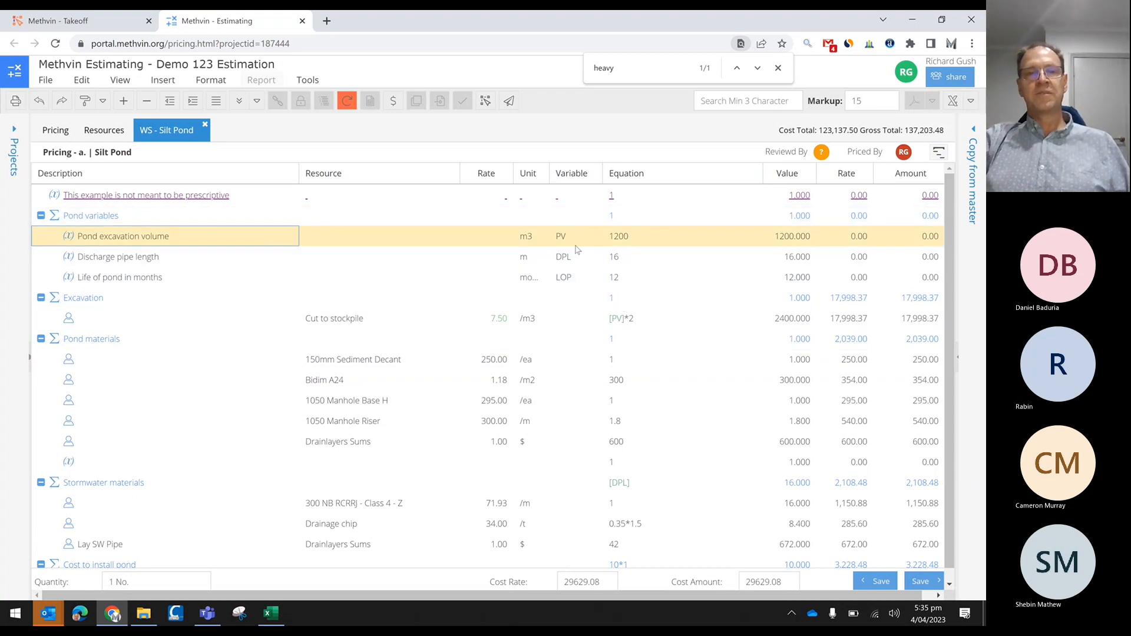
click(126, 252)
click(130, 277)
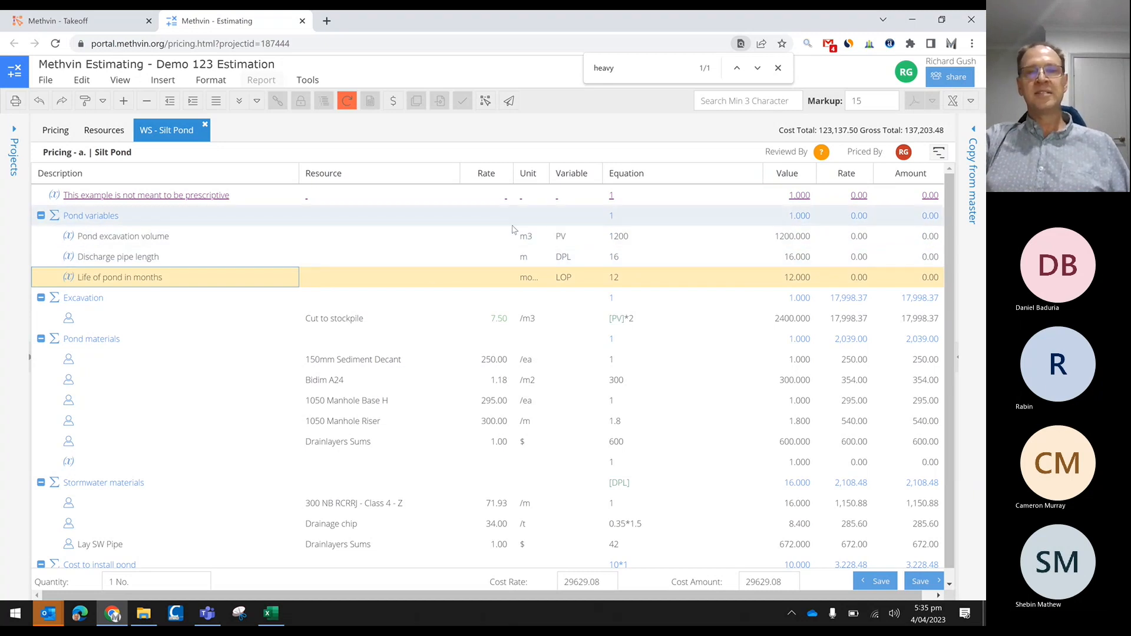
click(482, 234)
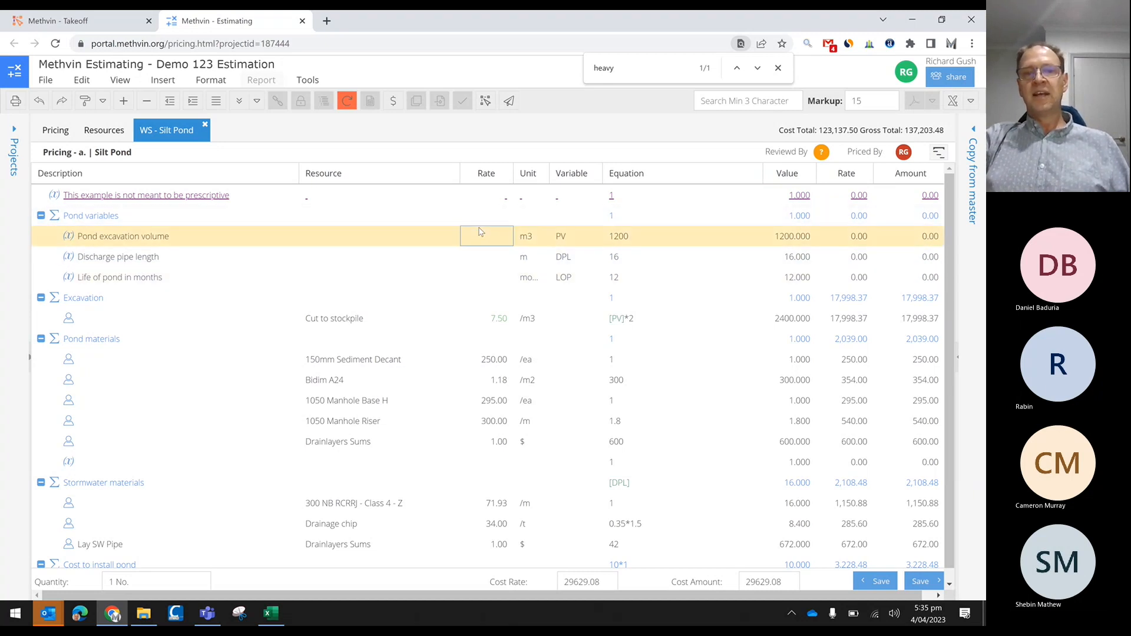
click(553, 241)
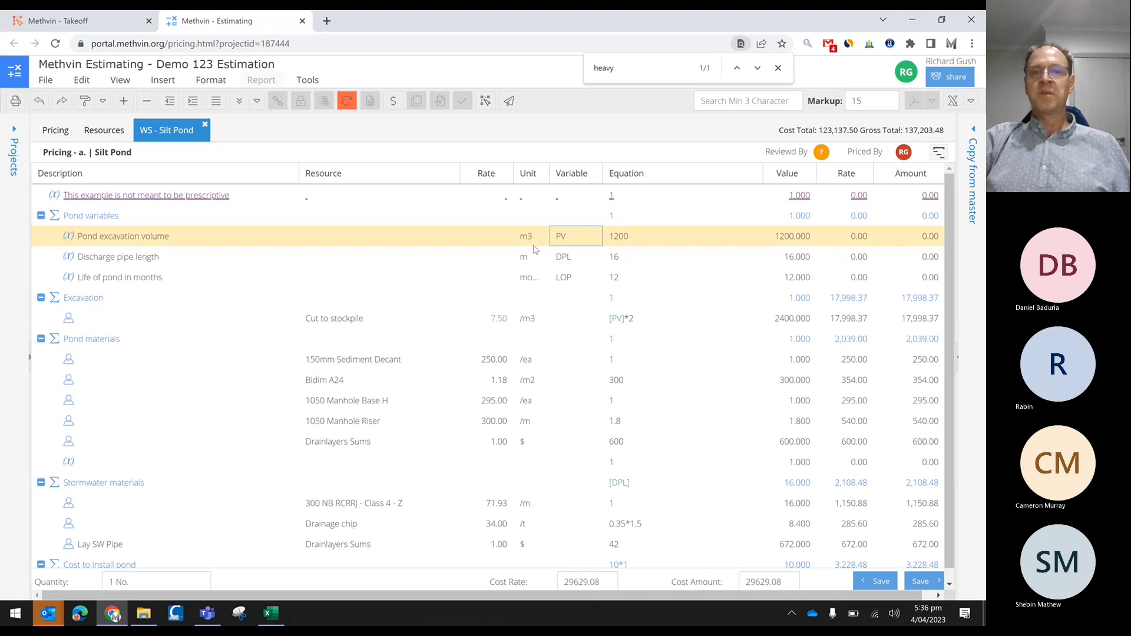
Try renaming the Pond excavation volume variable to PV4 and restore its name to PV
double_click(568, 236)
click(575, 239)
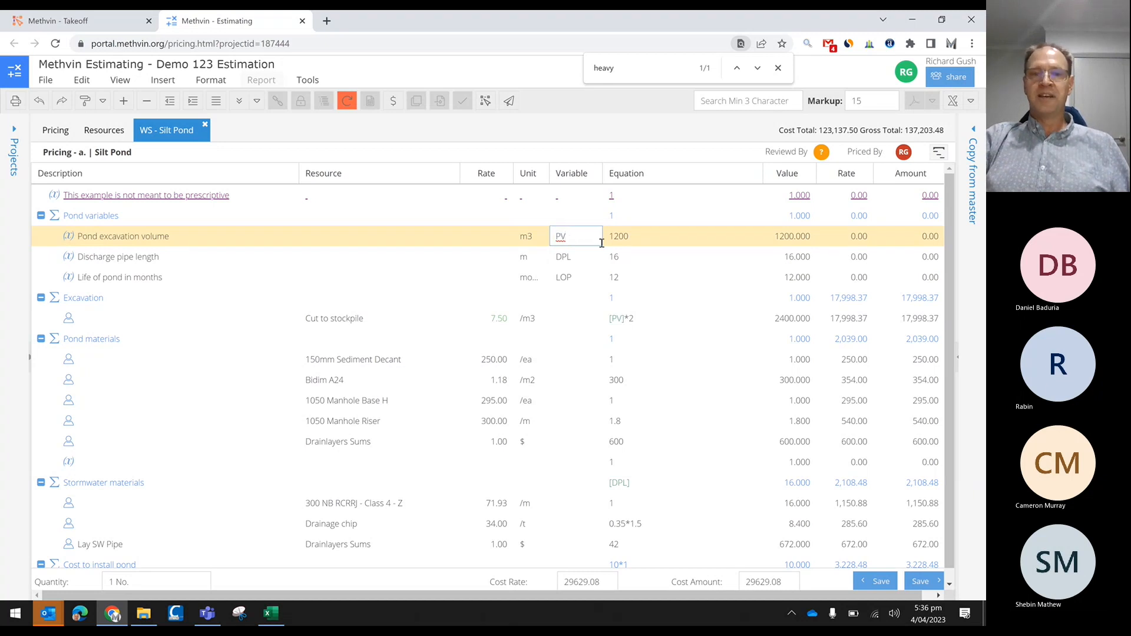
key(Return)
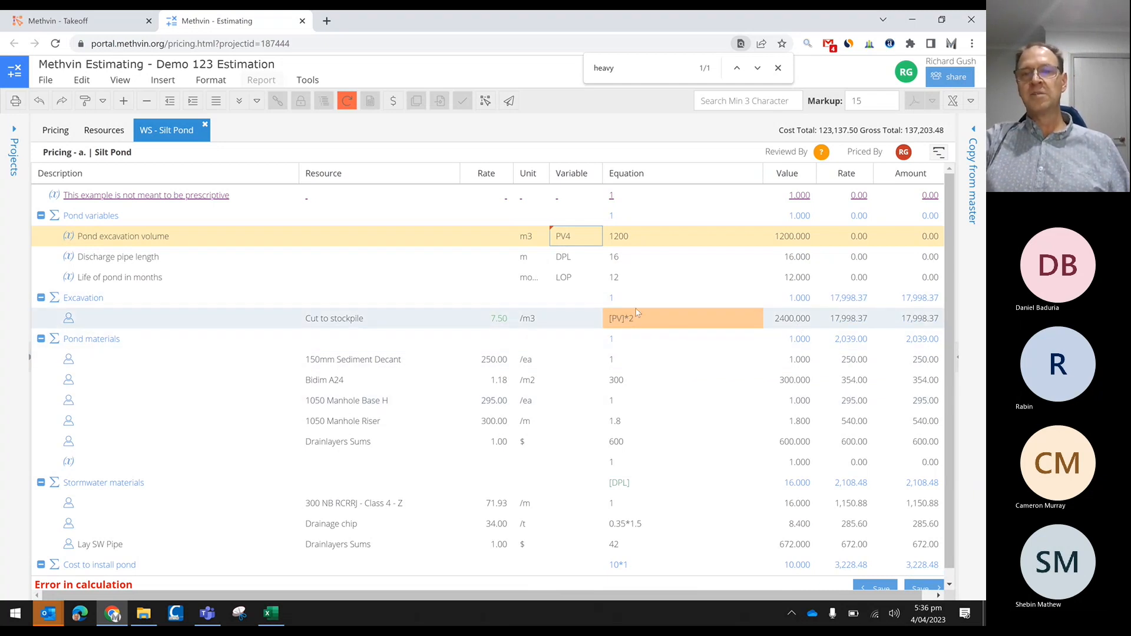
click(586, 240)
click(587, 243)
key(Tab)
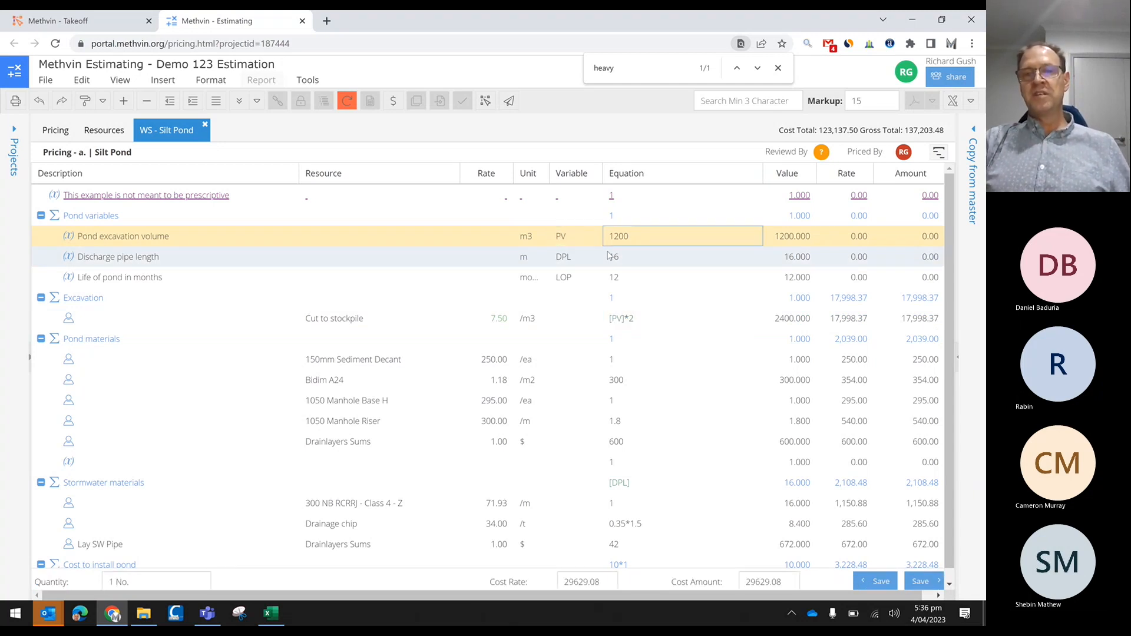
Set the Pond excavation volume equation to 5200
key(Return)
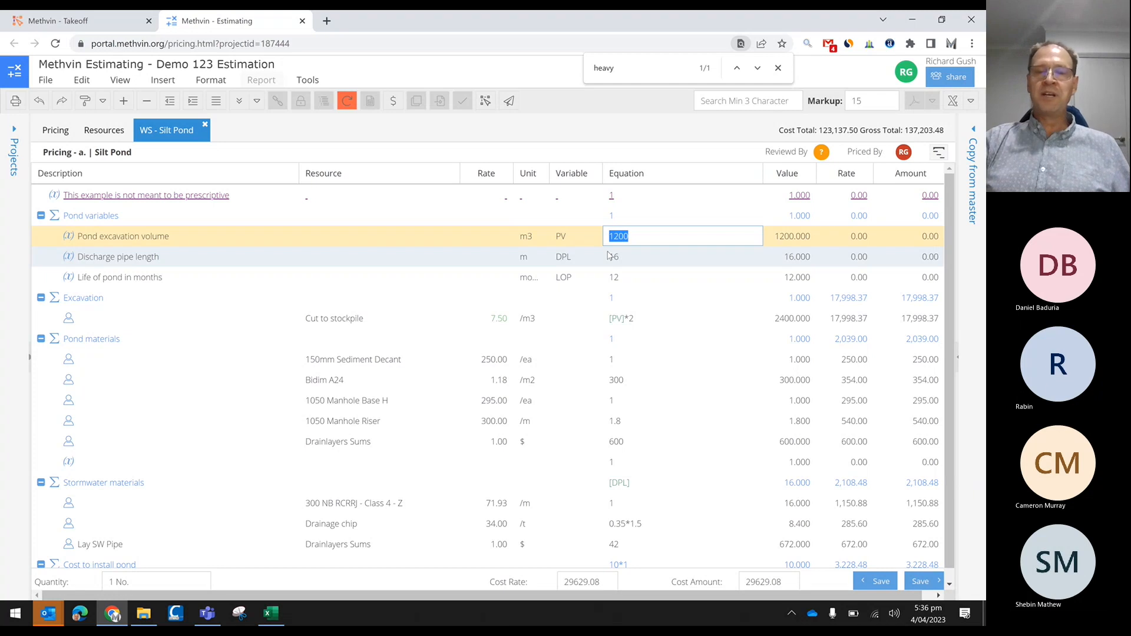
key(Left)
text(5)
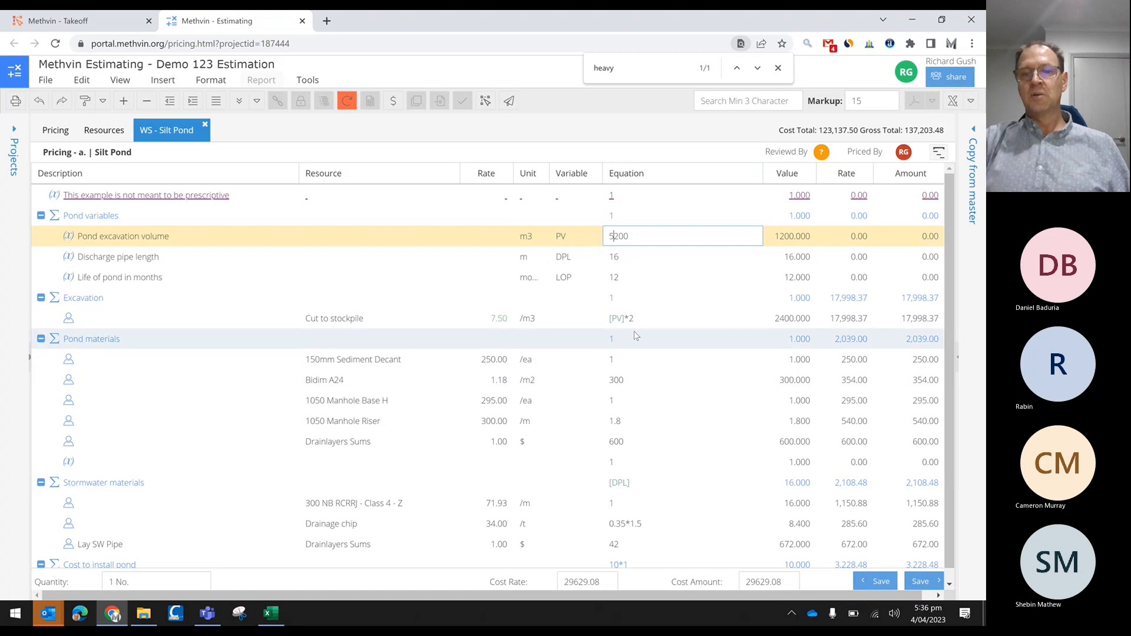
key(Return)
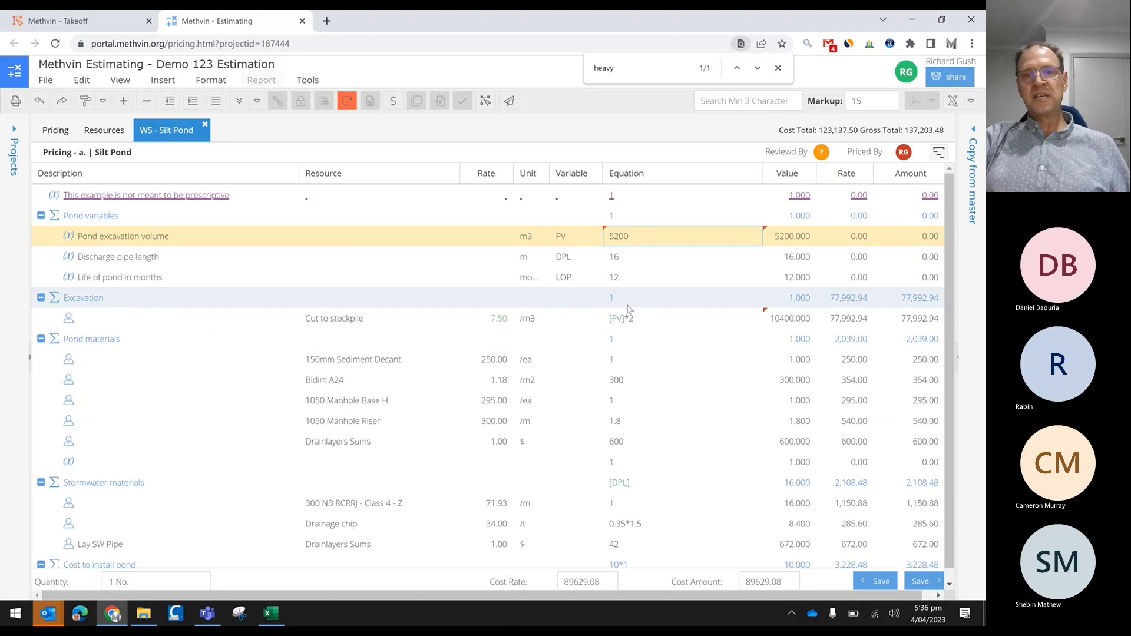
Look through the Silt Pond build-up as far as the Floc group and recheck the pond variables
scroll(590, 537, down, 3)
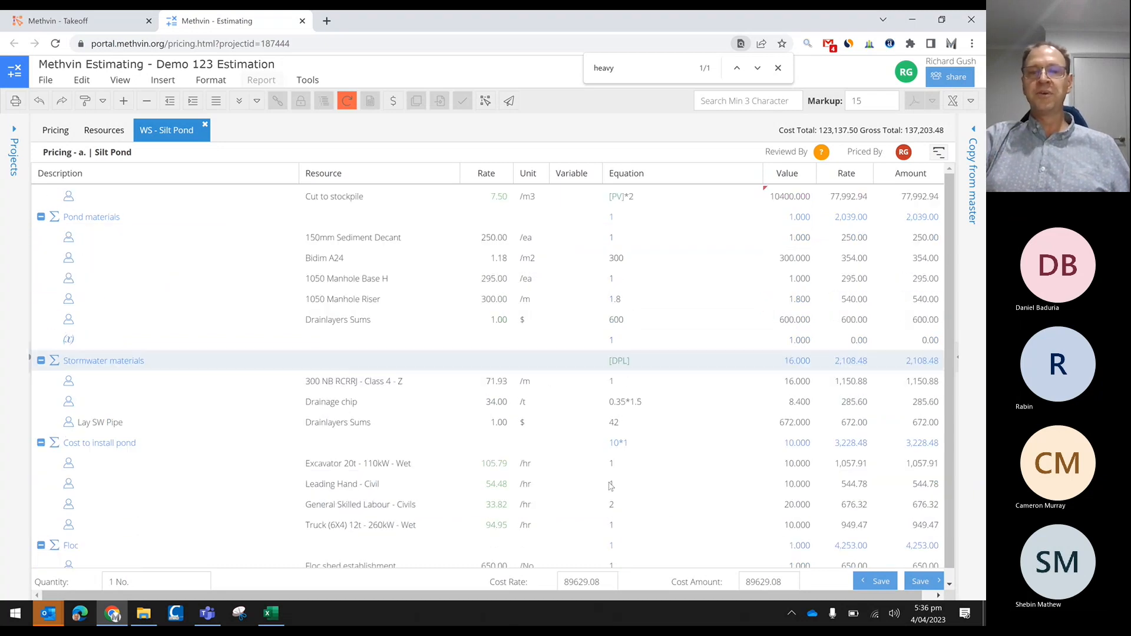
scroll(629, 486, down, 1)
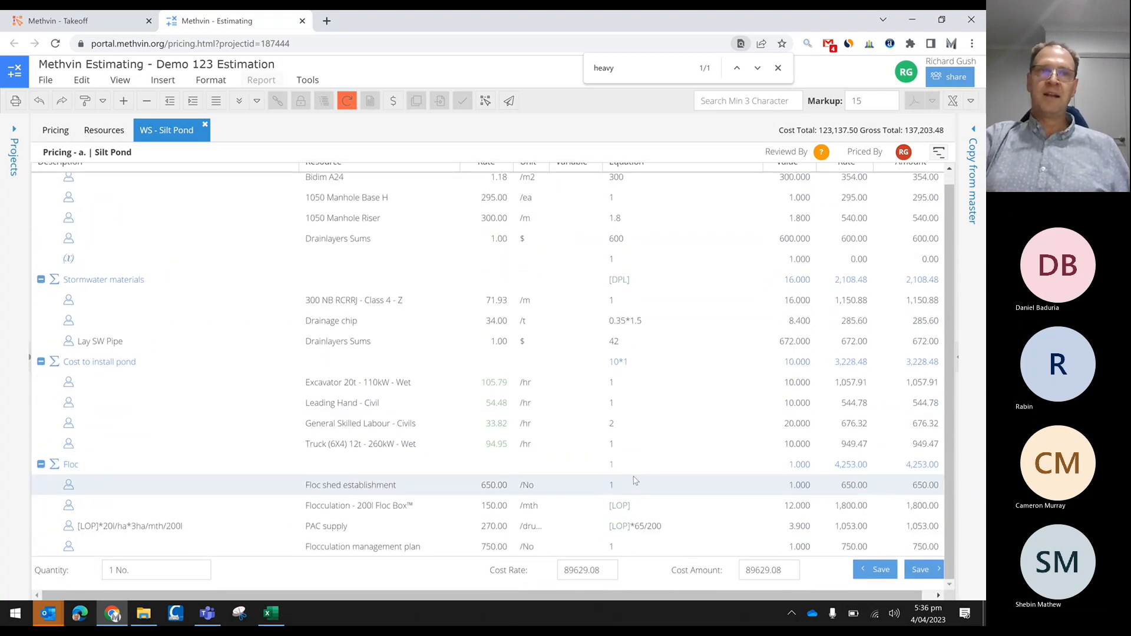
scroll(636, 477, up, 3)
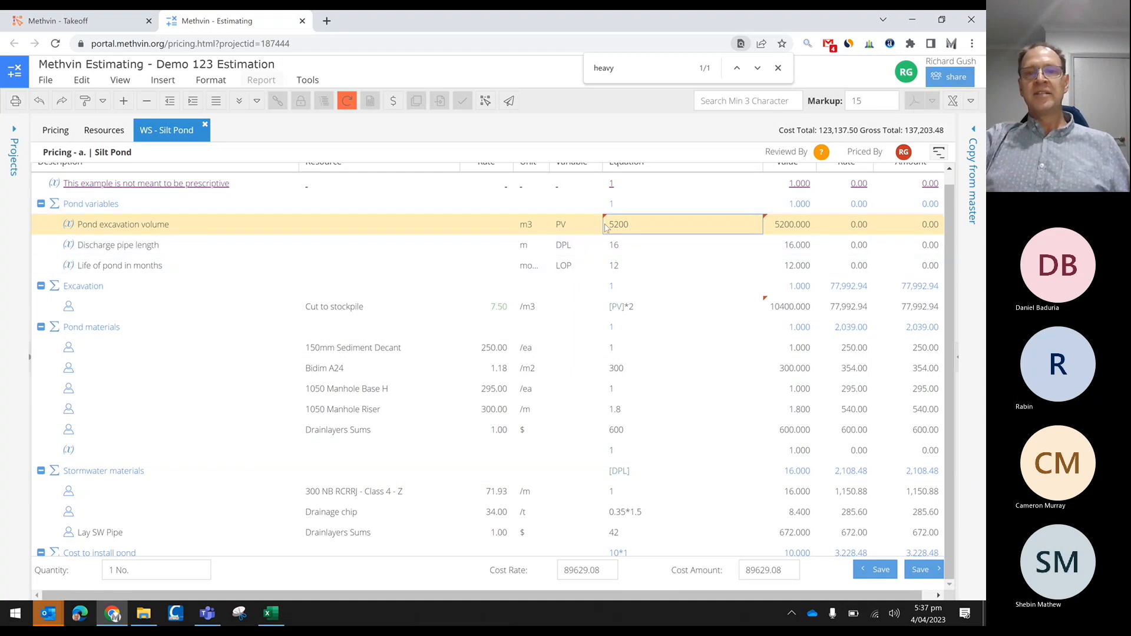
click(560, 226)
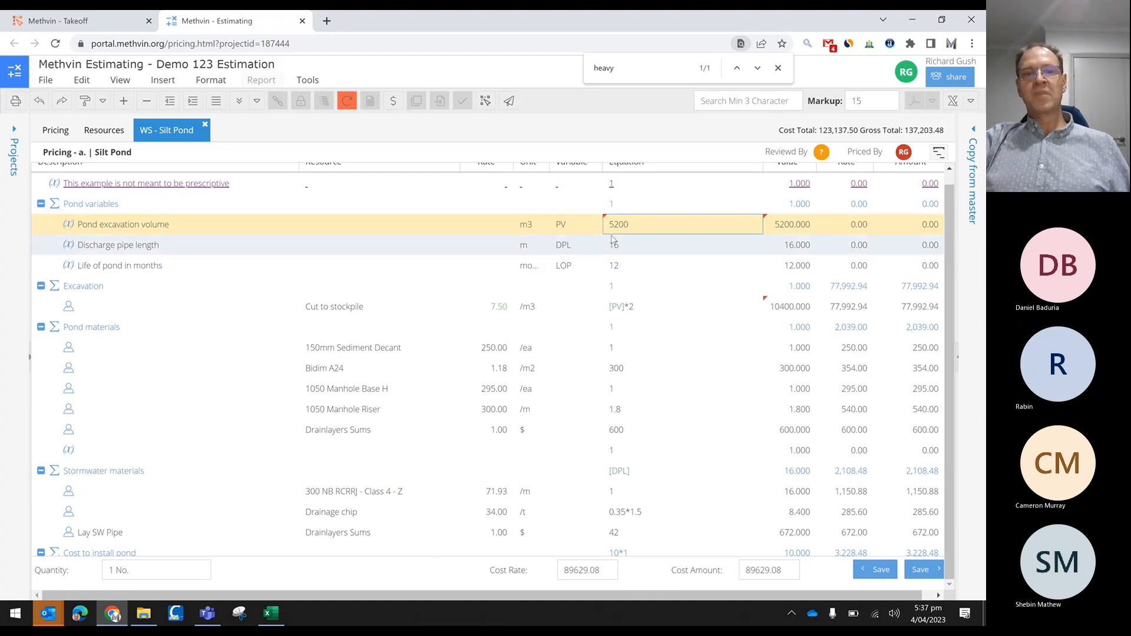
click(498, 245)
click(500, 267)
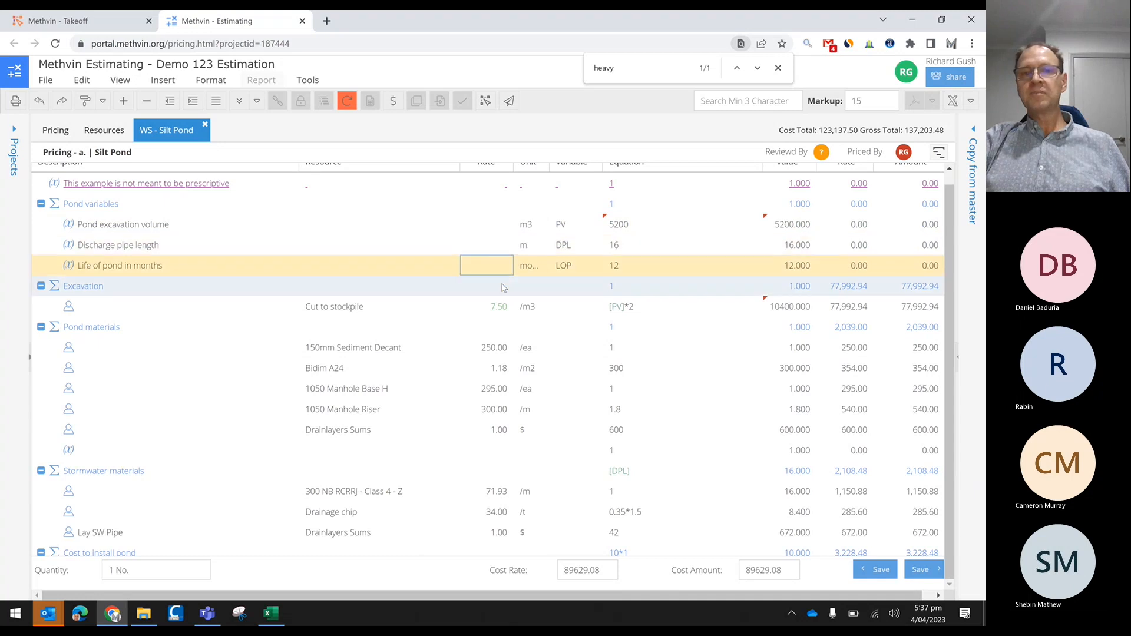
Examine how the Cut to stockpile line uses the [PV] variable and how the remaining build-up groups are calculated
click(506, 307)
scroll(507, 307, down, 1)
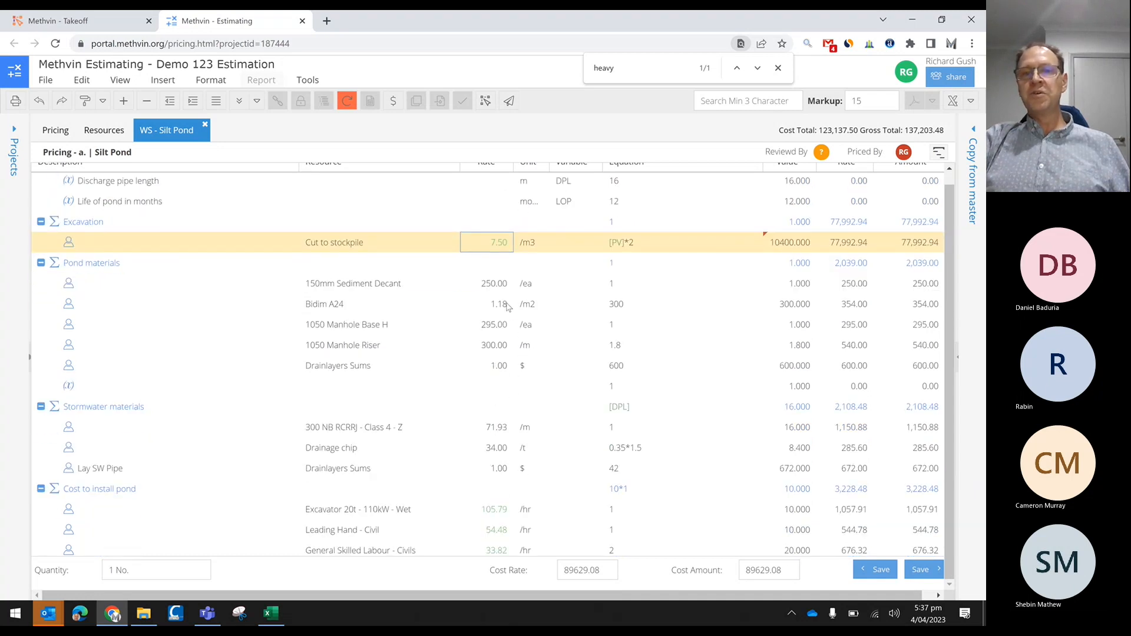
scroll(637, 275, up, 1)
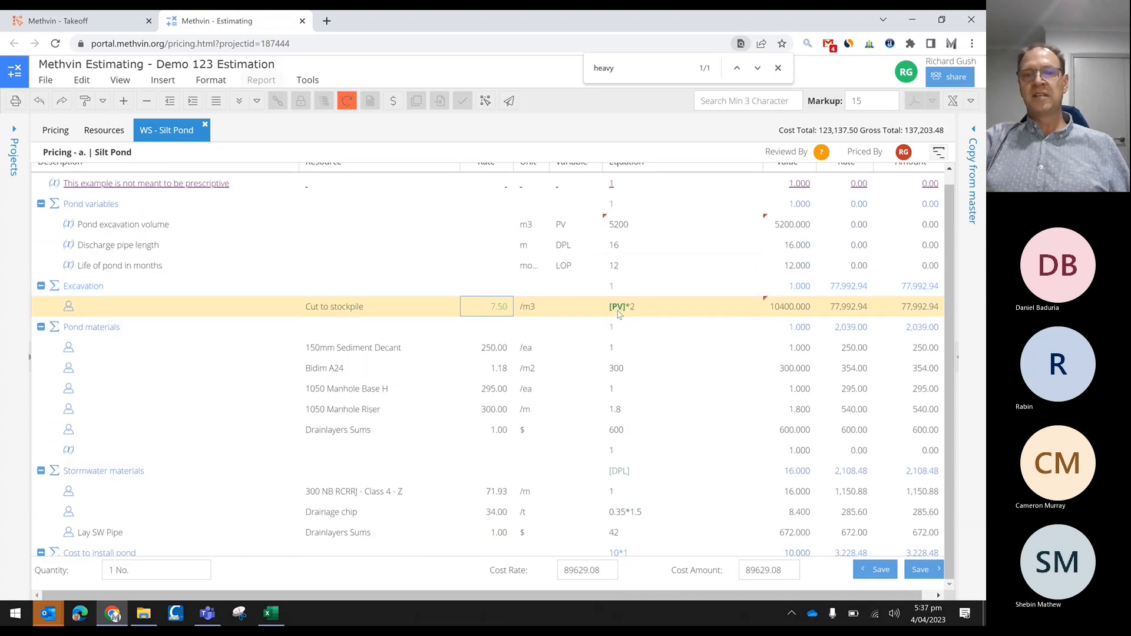
click(622, 311)
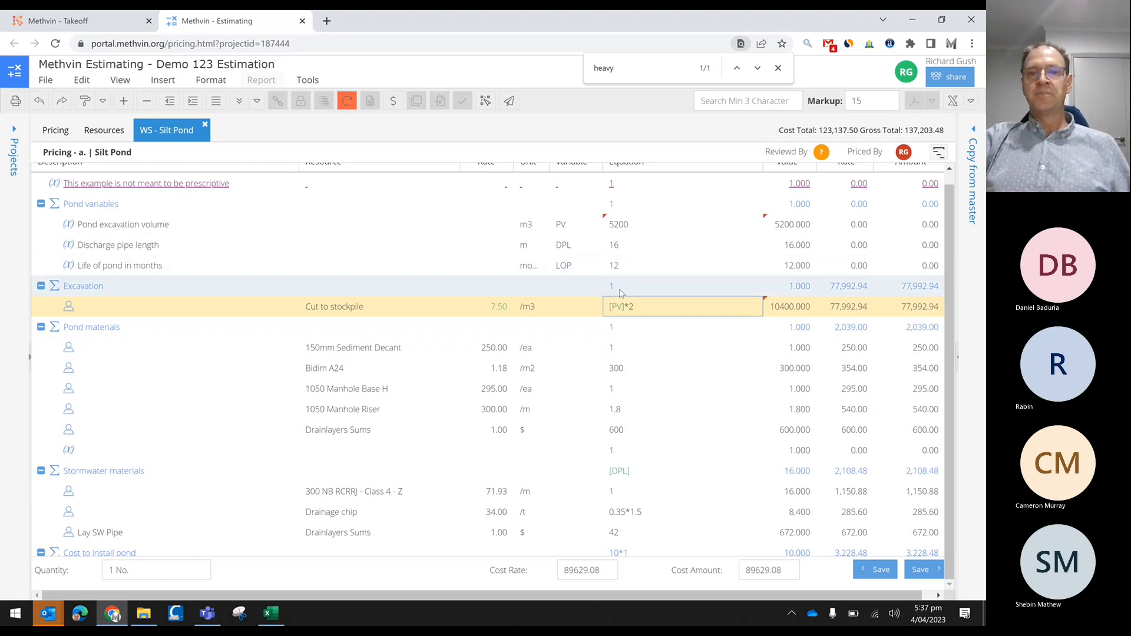
mouse_move(622, 308)
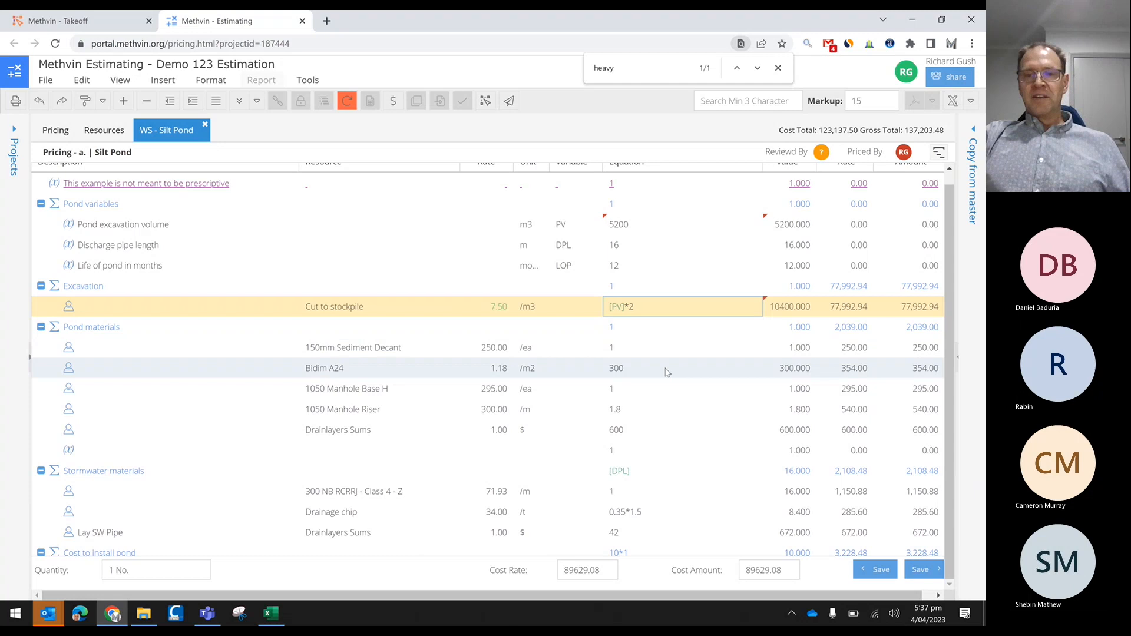
scroll(667, 372, down, 3)
scroll(548, 295, up, 3)
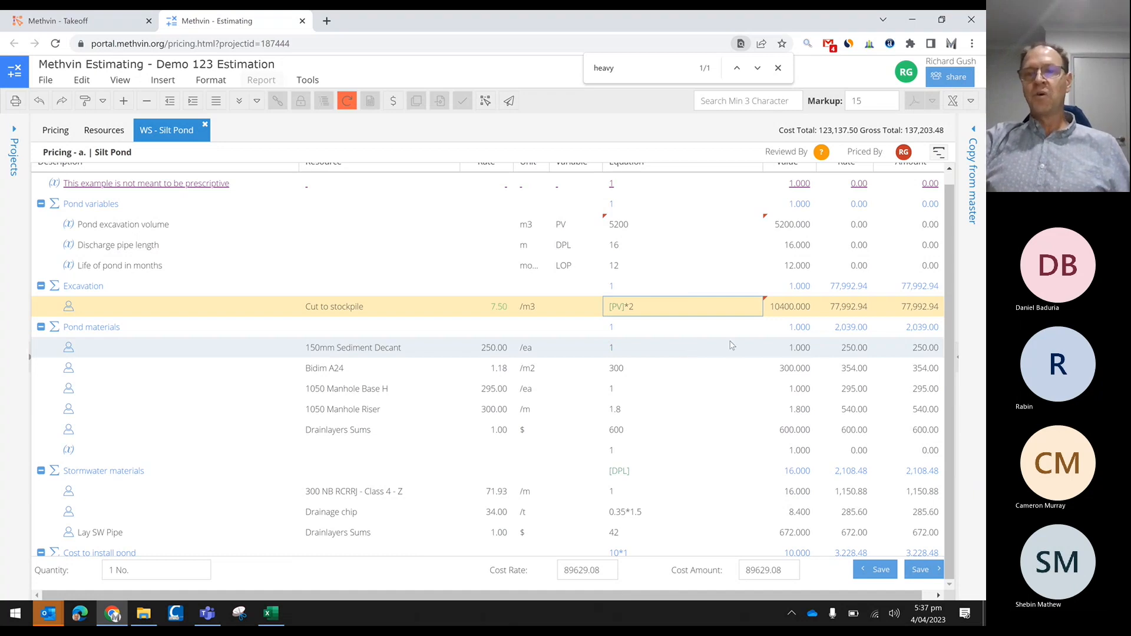
scroll(739, 376, down, 3)
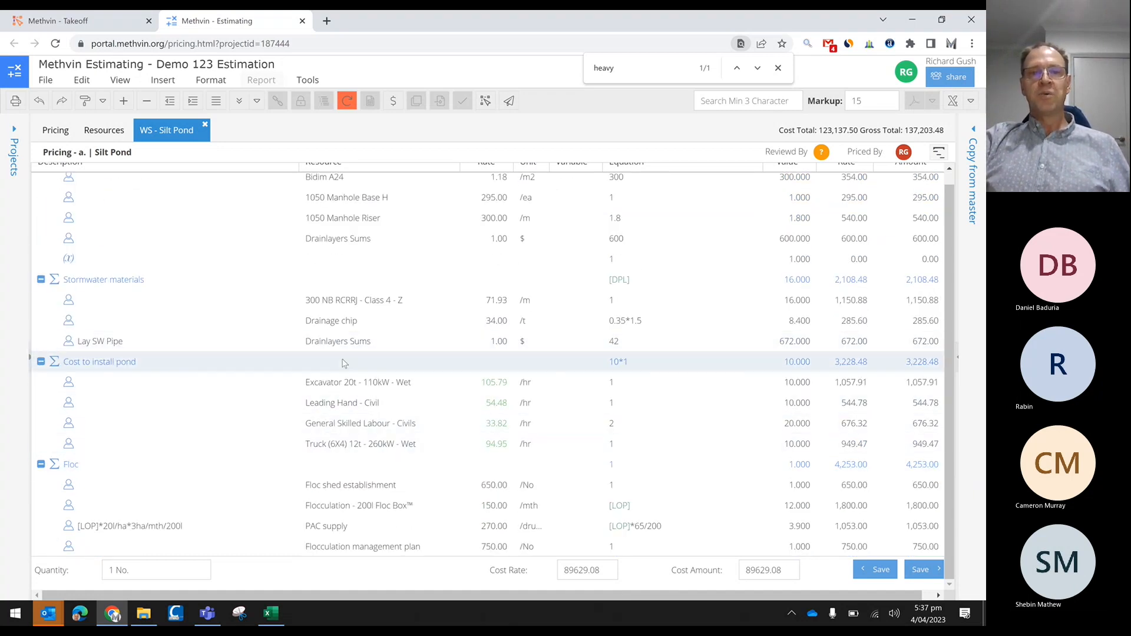
scroll(321, 436, up, 3)
scroll(323, 421, up, 1)
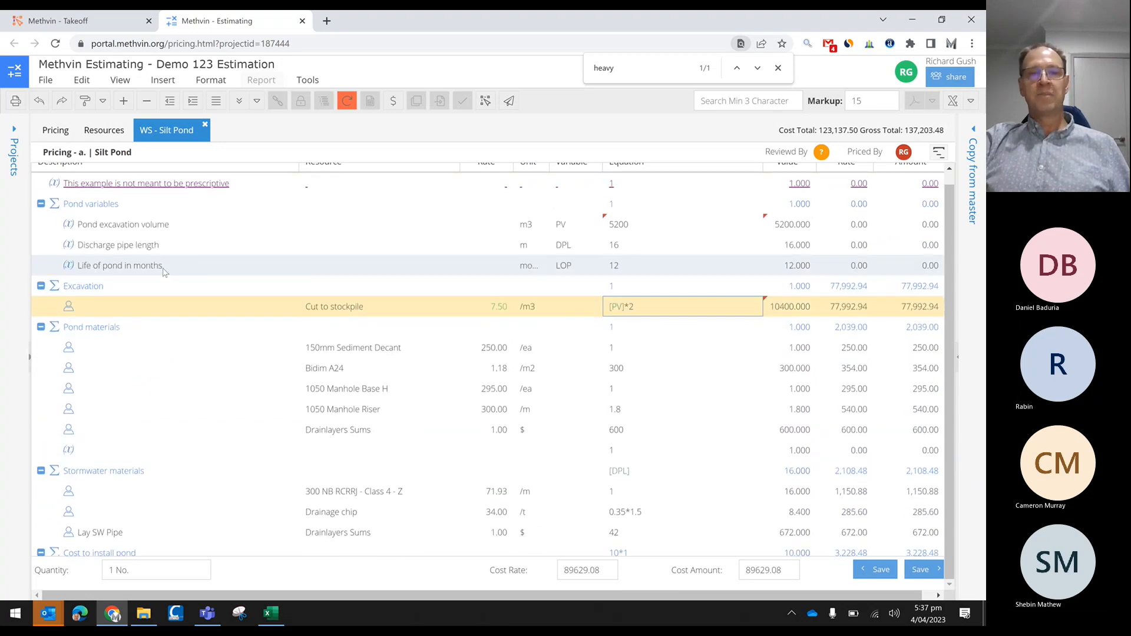
Add a new line to the Excavation group and enter "hhbwfl" as its new resource
click(116, 284)
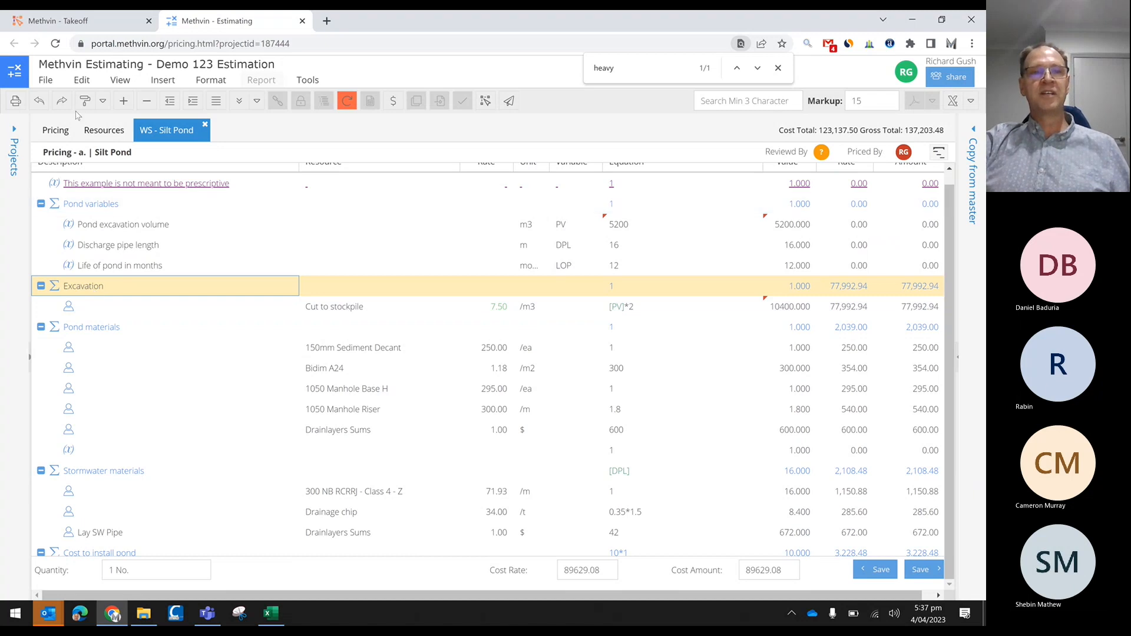
click(123, 101)
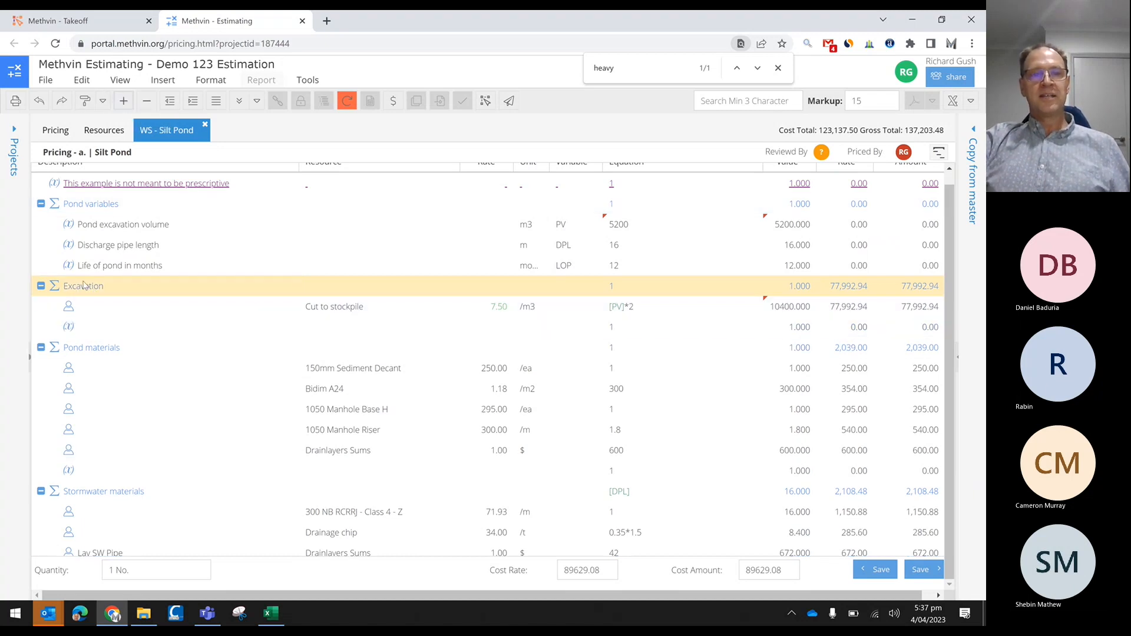
click(378, 327)
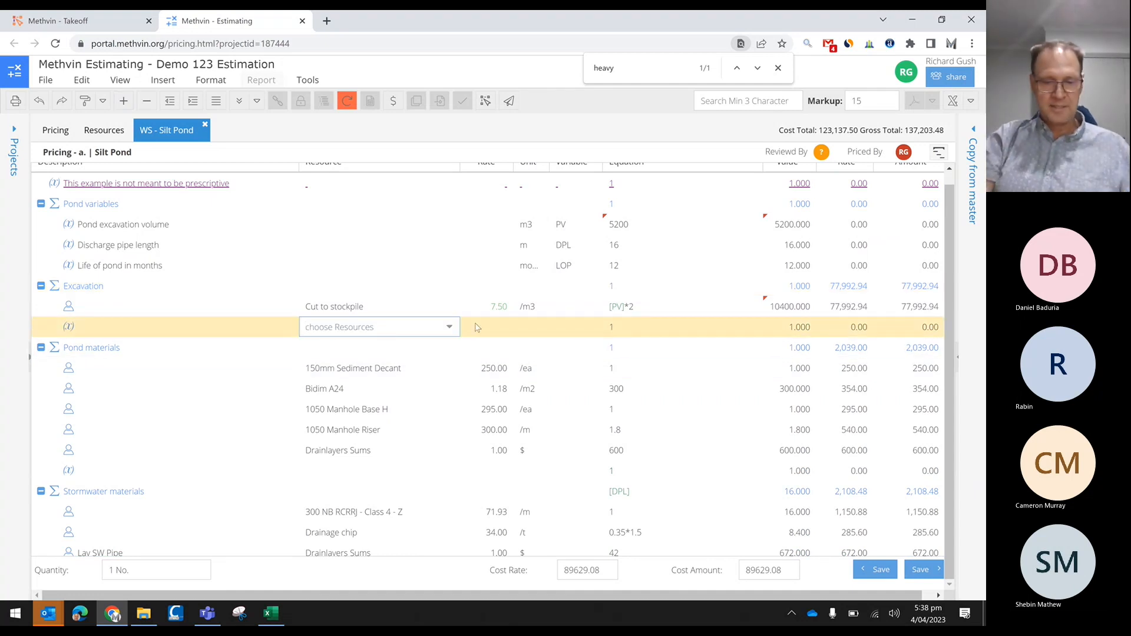
text(hhbwfl)
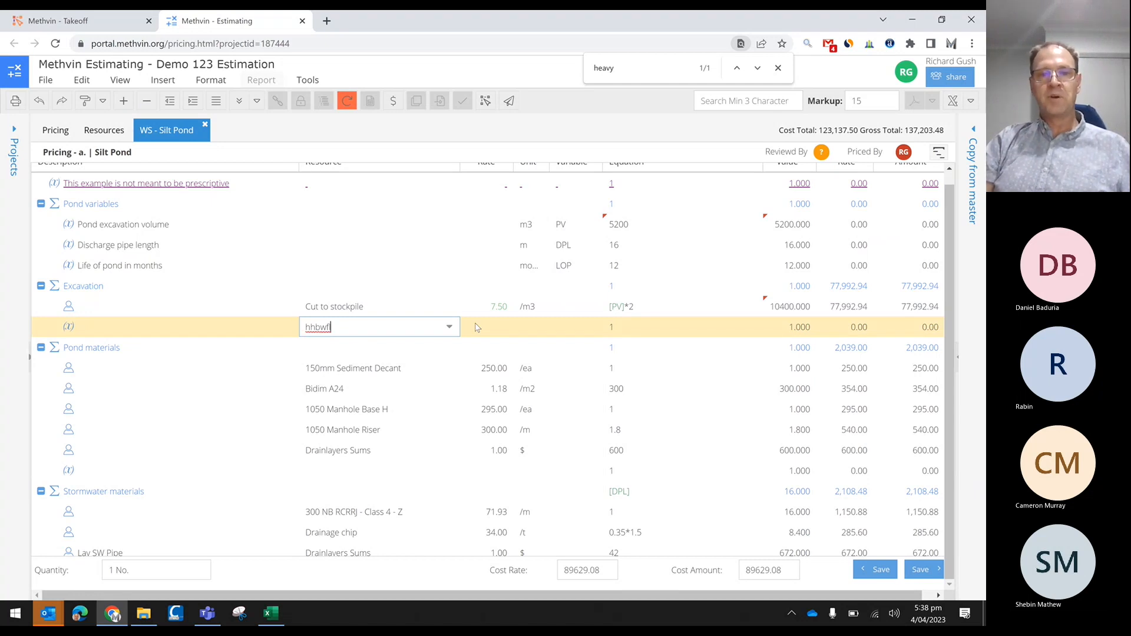
key(Return)
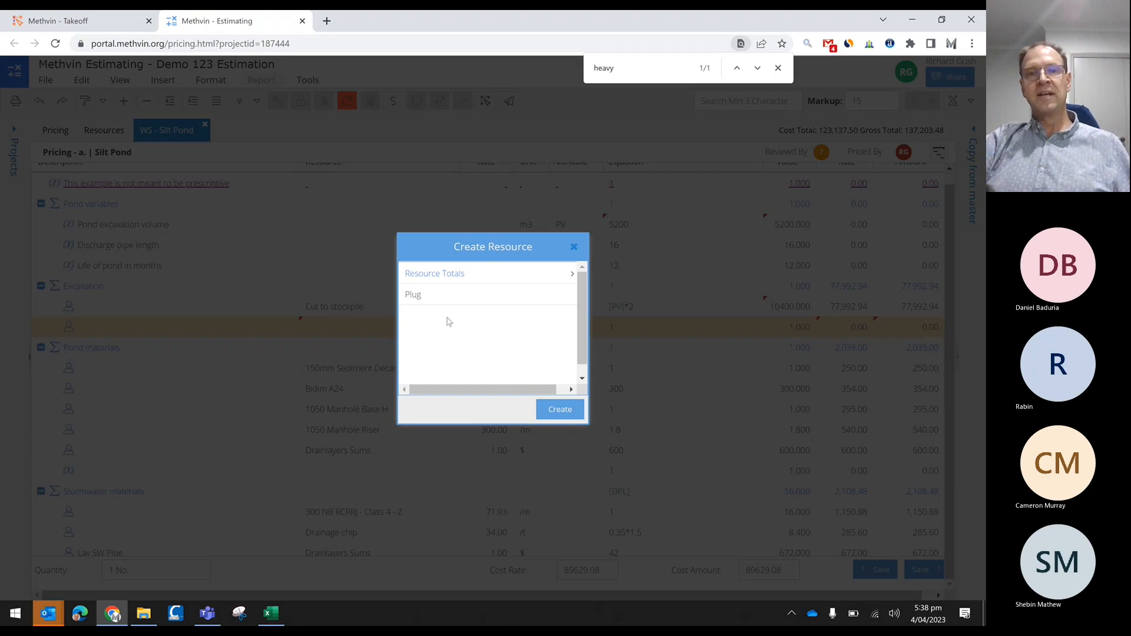
Create the new hhbwfl resource in the Environmental category of Materials under Resource Totals
click(432, 289)
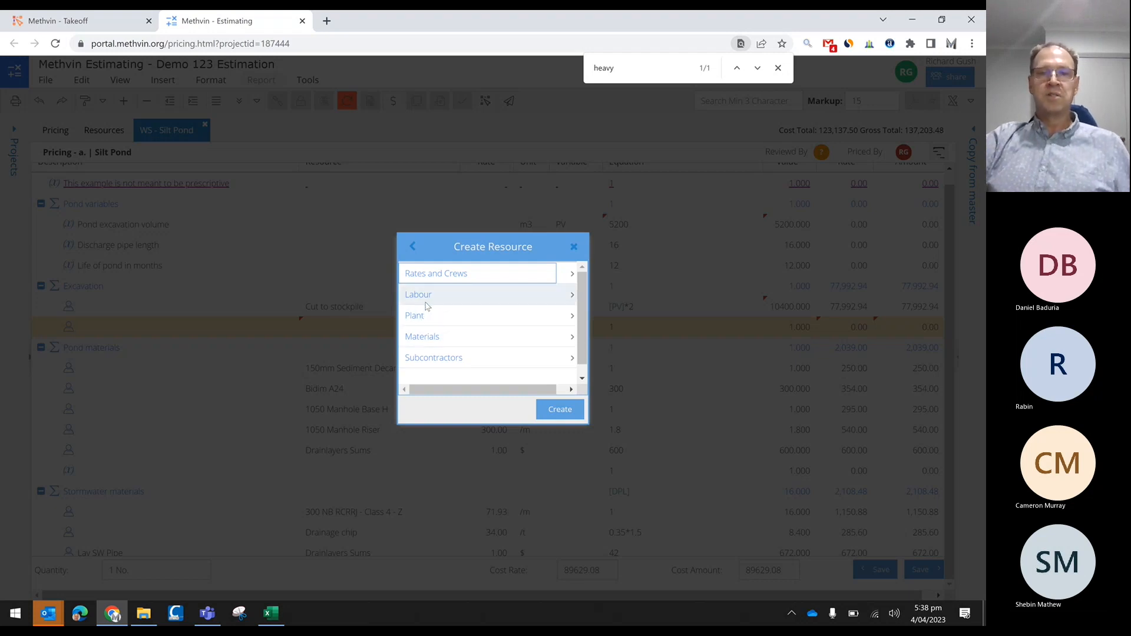
click(429, 336)
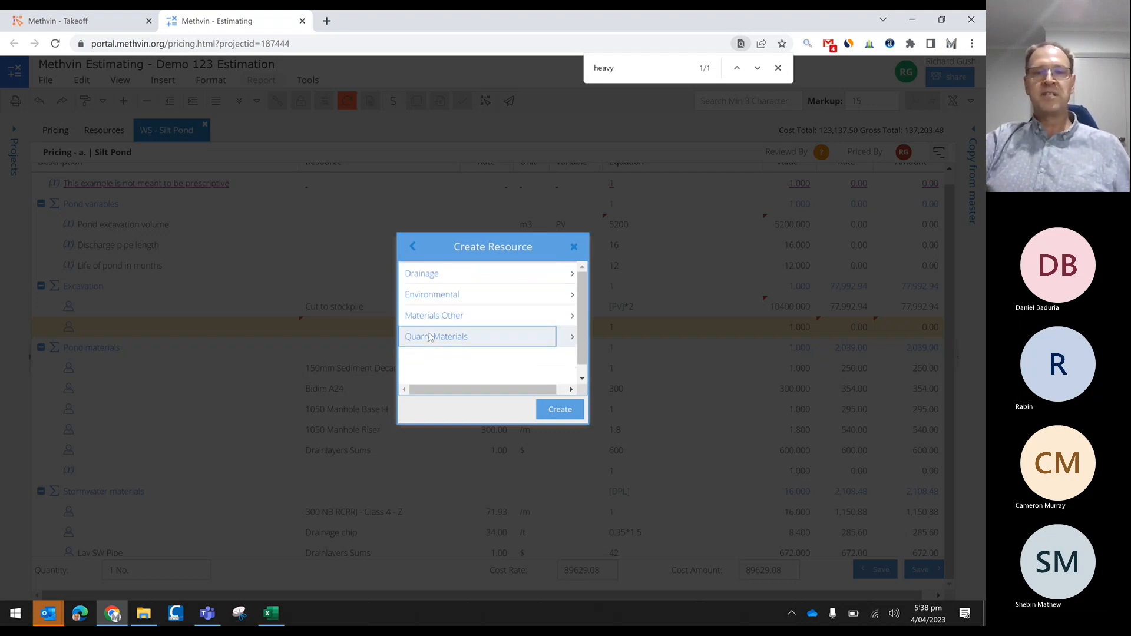
click(442, 295)
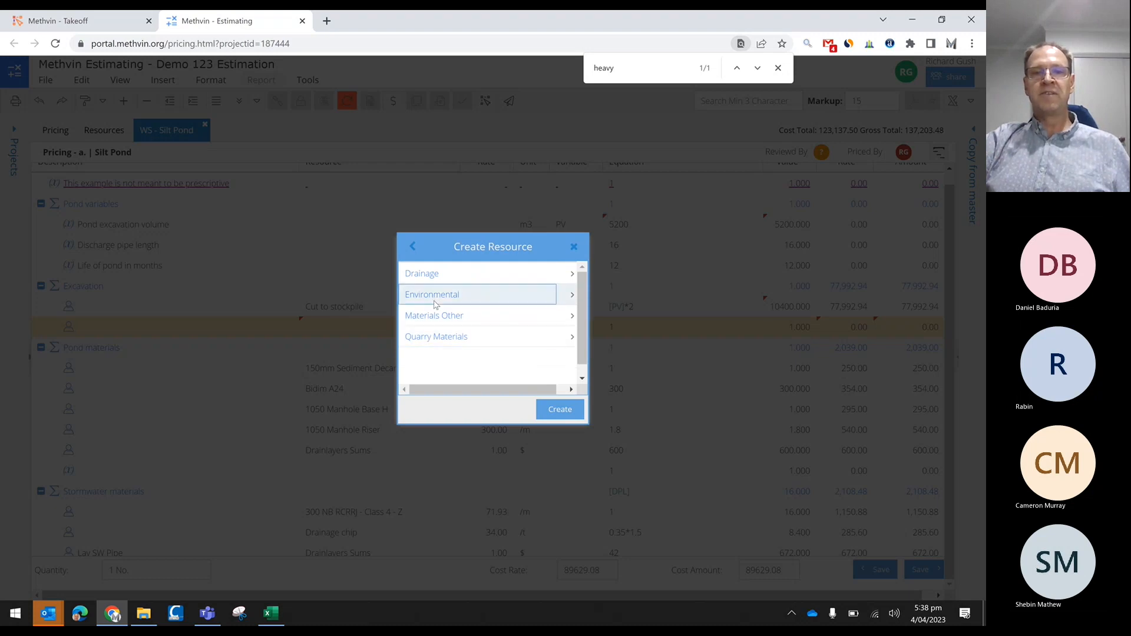
click(562, 412)
click(563, 411)
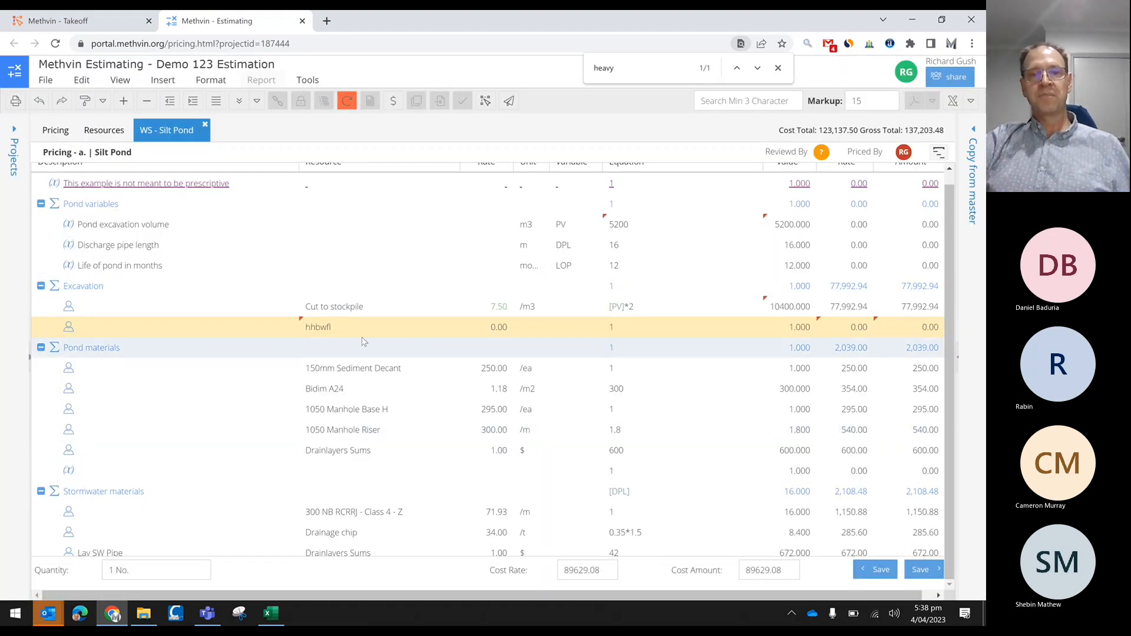
Give the hhbwfl line in the Excavation group a rate of 55, unit /ea and equation 20
click(509, 333)
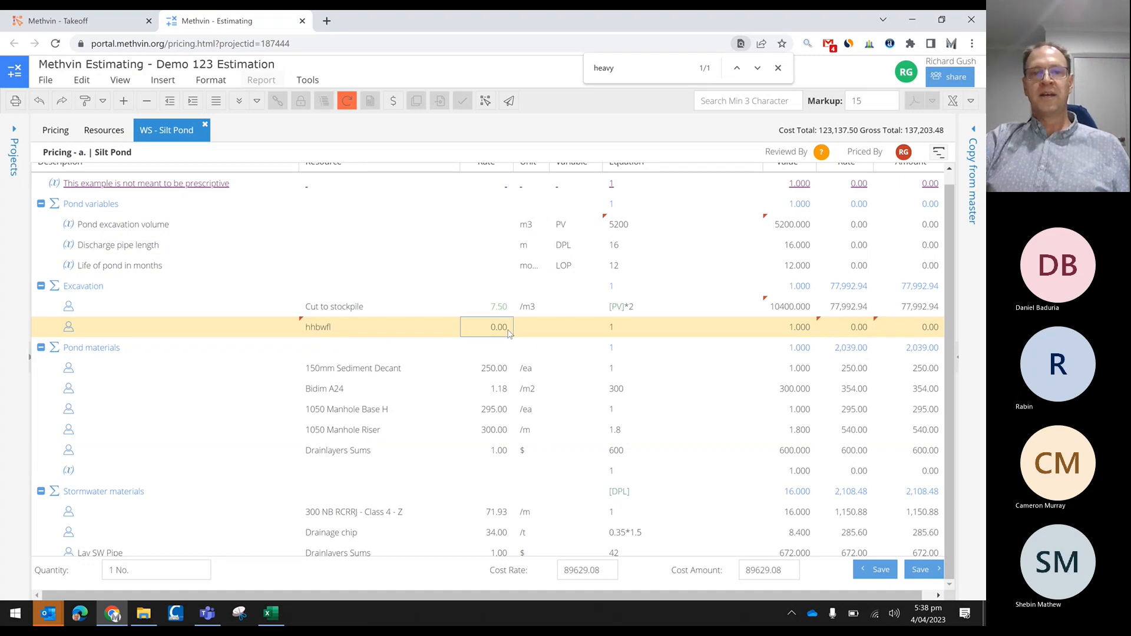
double_click(498, 327)
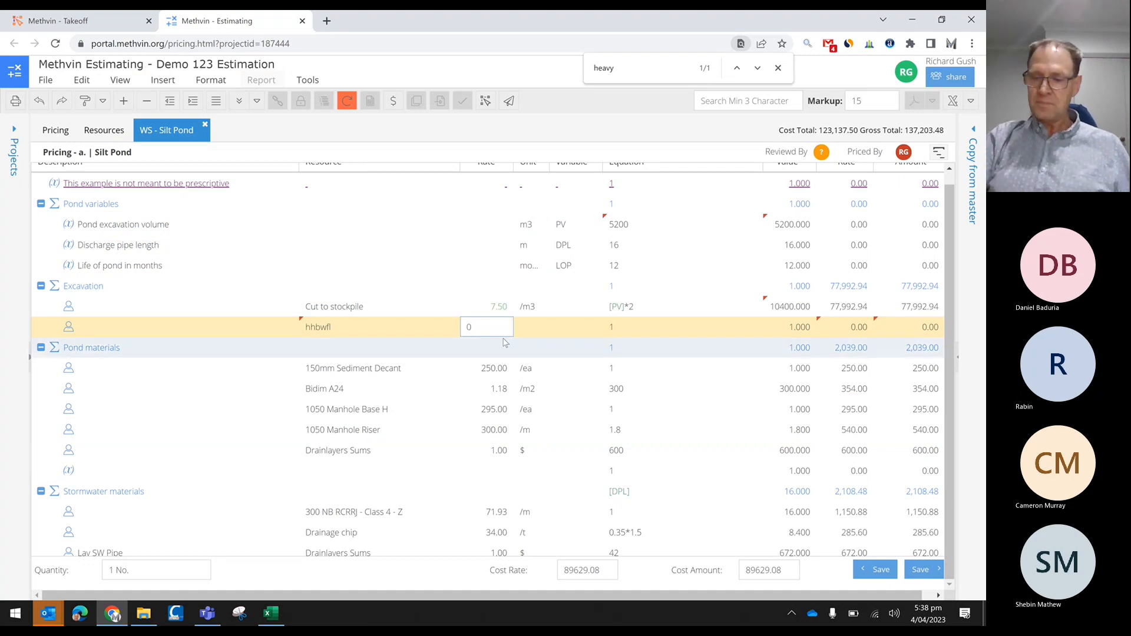
text(55)
key(Tab)
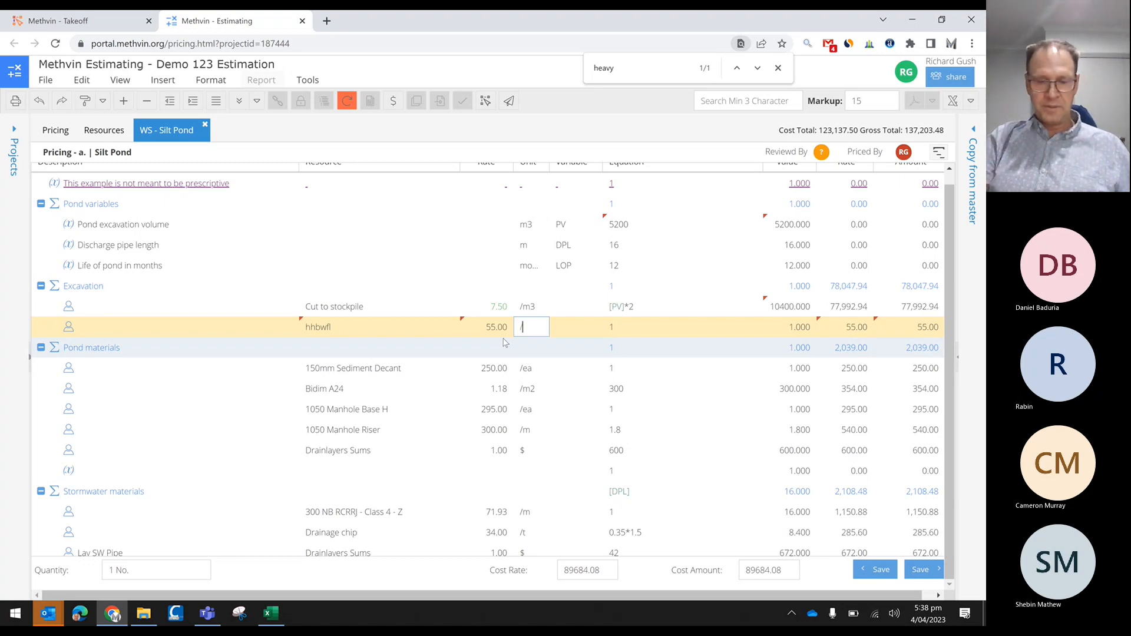
text(/es)
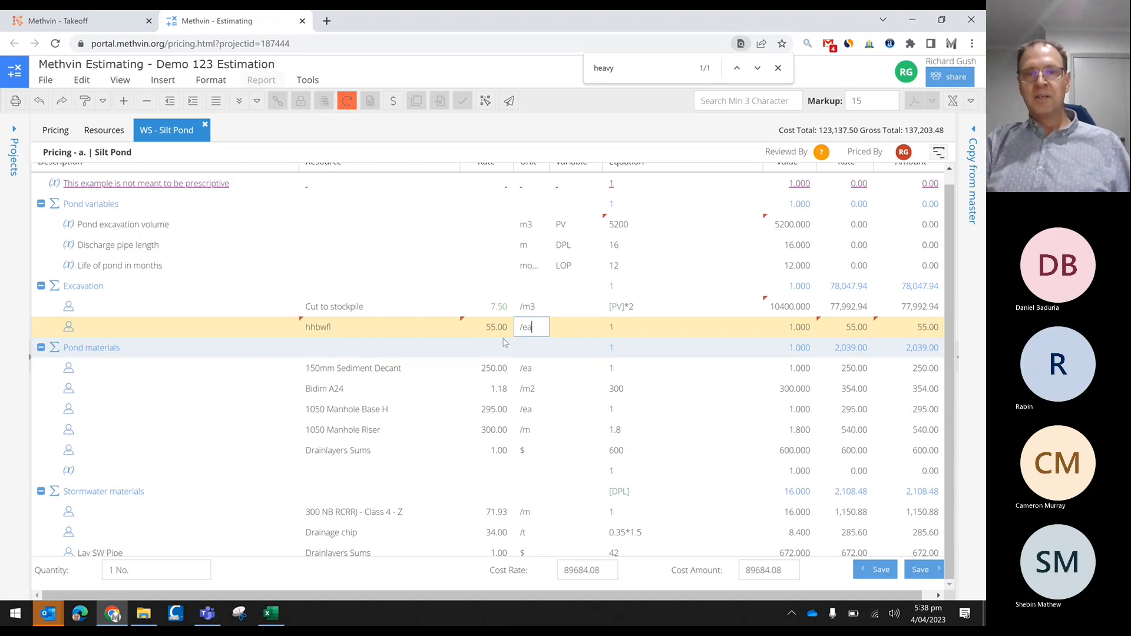
key(Tab)
key(Tab)
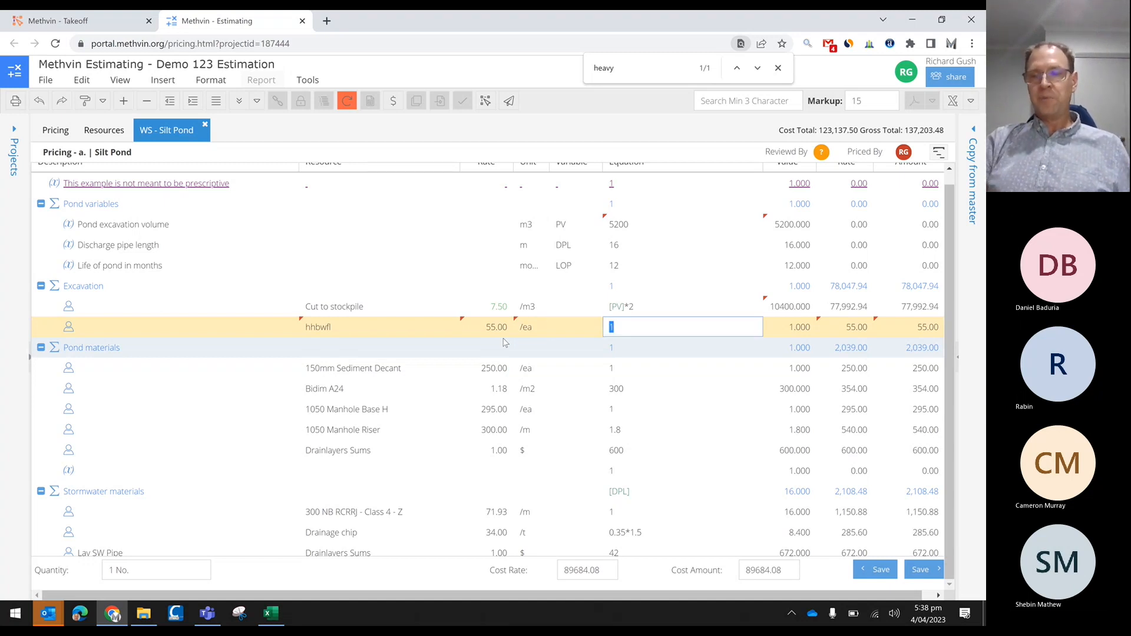
text(20)
key(Return)
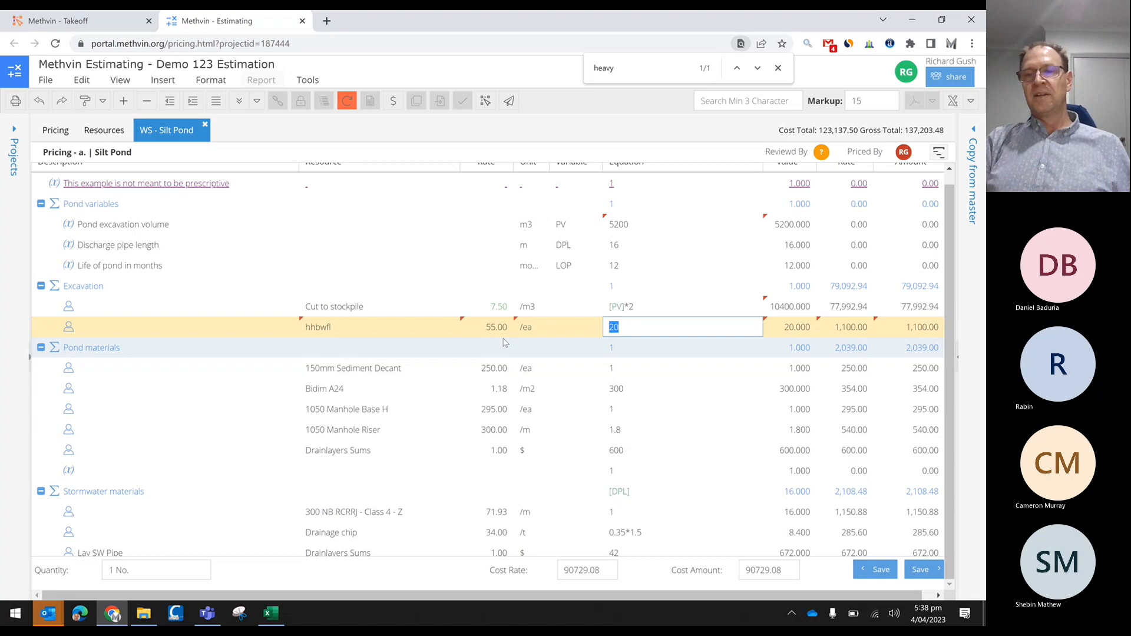
key(Down)
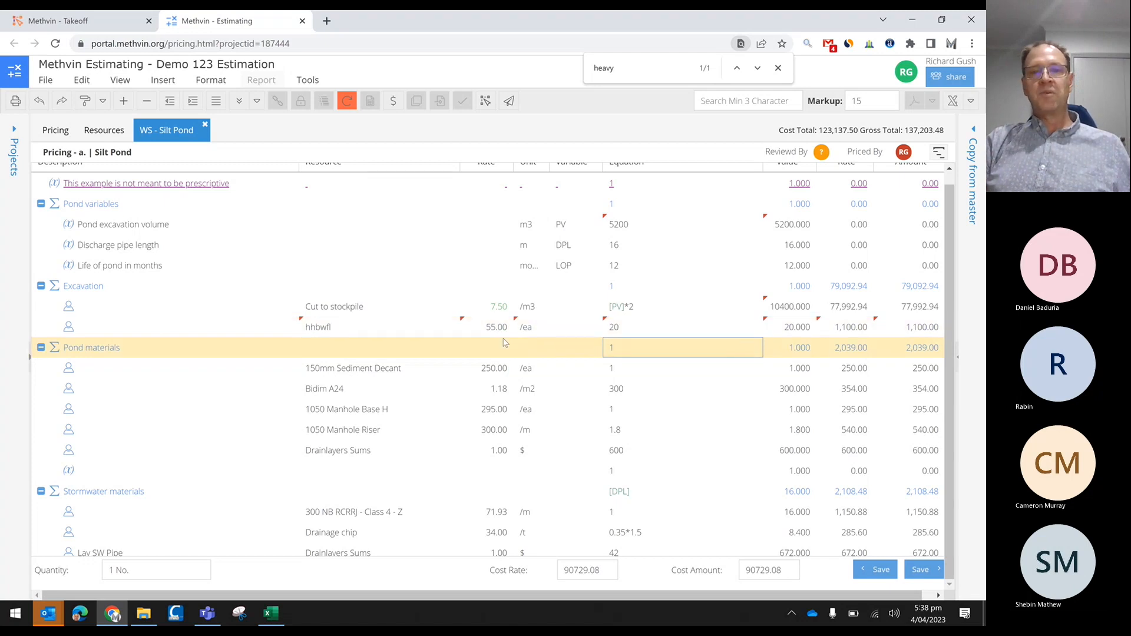
key(Up)
key(Up)
key(Down)
key(Down)
key(Up)
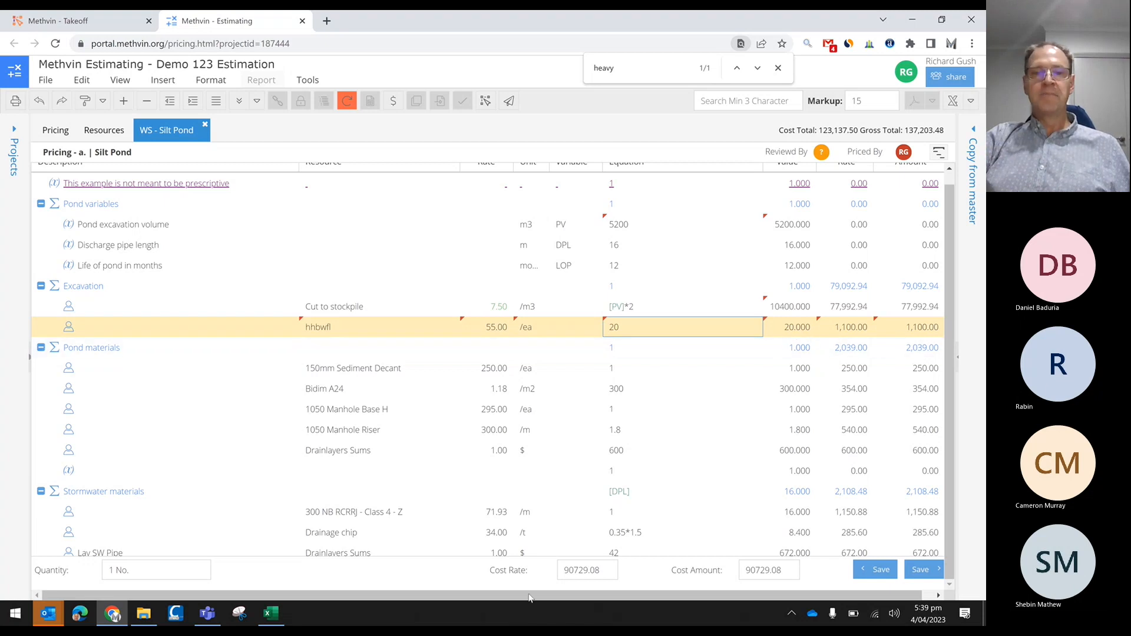
click(110, 571)
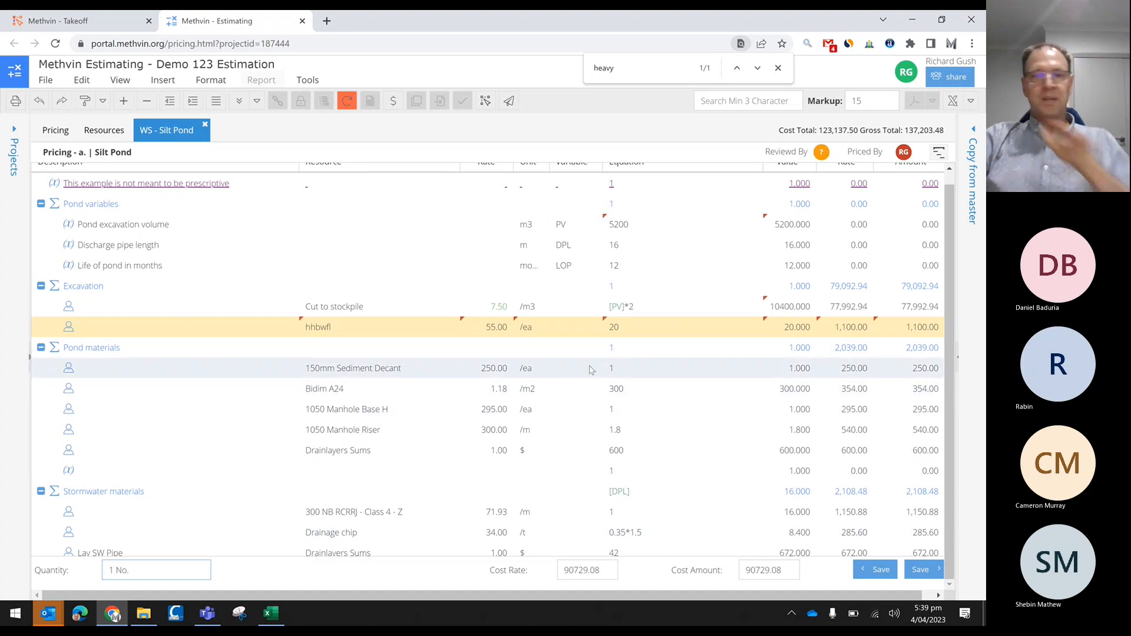
Close the Silt Pond worksheet and save its formula changes
click(205, 124)
click(437, 364)
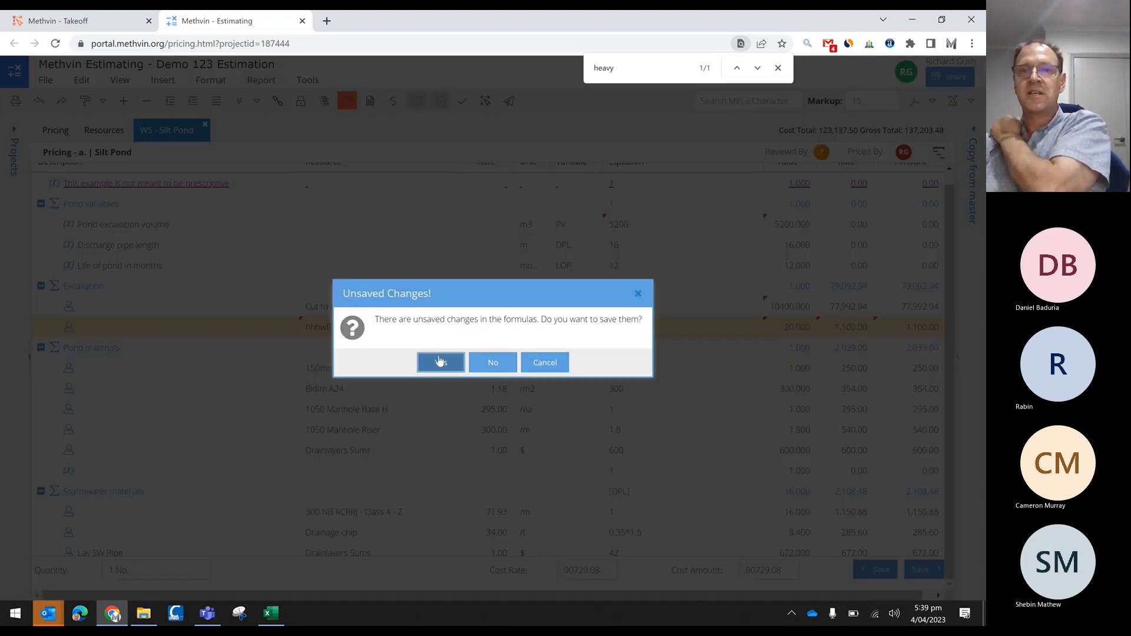
click(434, 386)
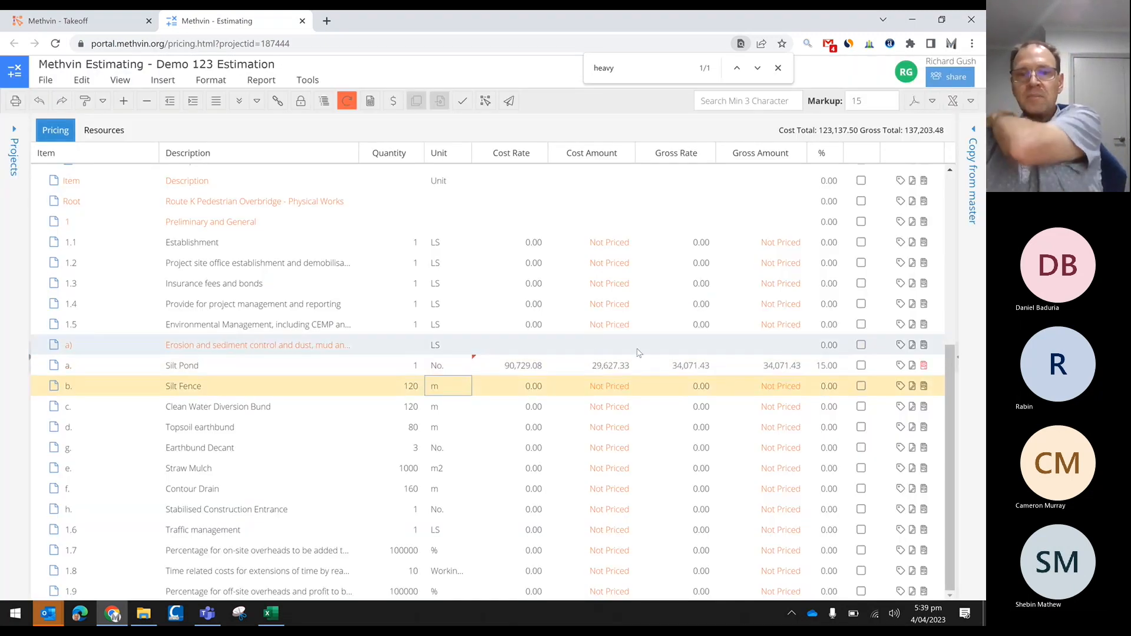
Reopen the Silt Pond build-up and compare the rates of the hhbwfl and Cut to stockpile resources
double_click(520, 366)
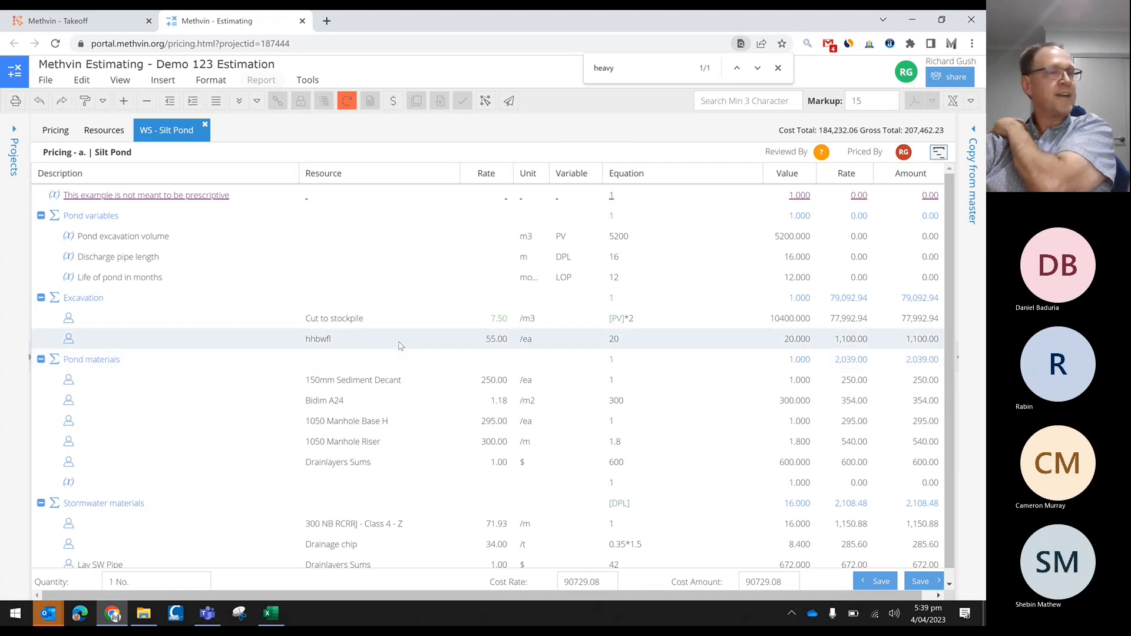
click(373, 346)
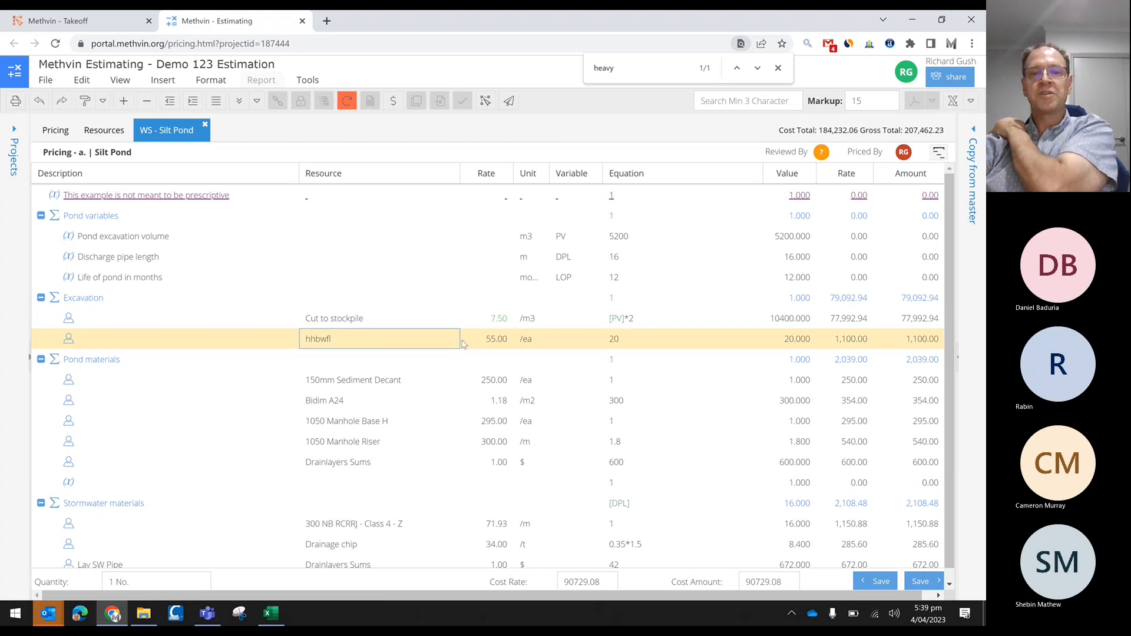
click(500, 340)
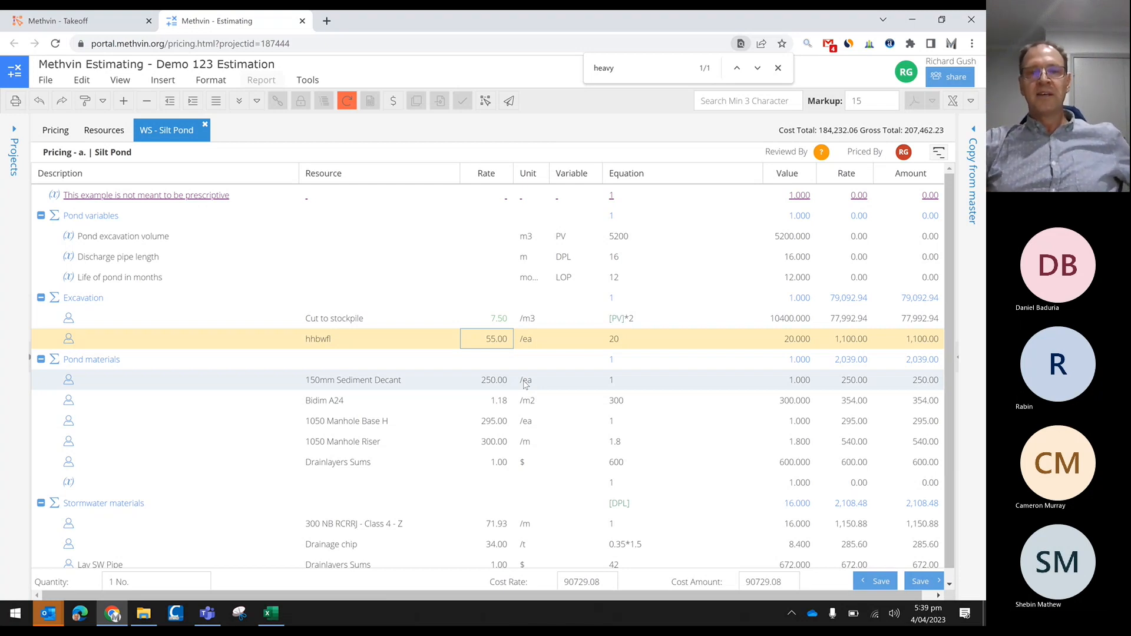
click(343, 320)
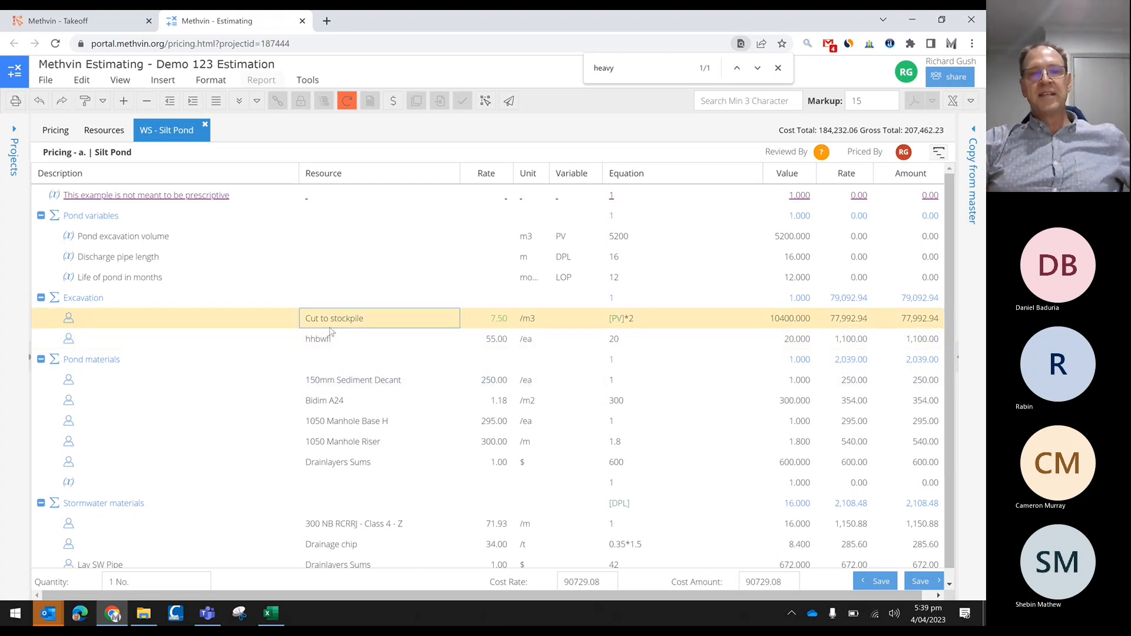
click(499, 339)
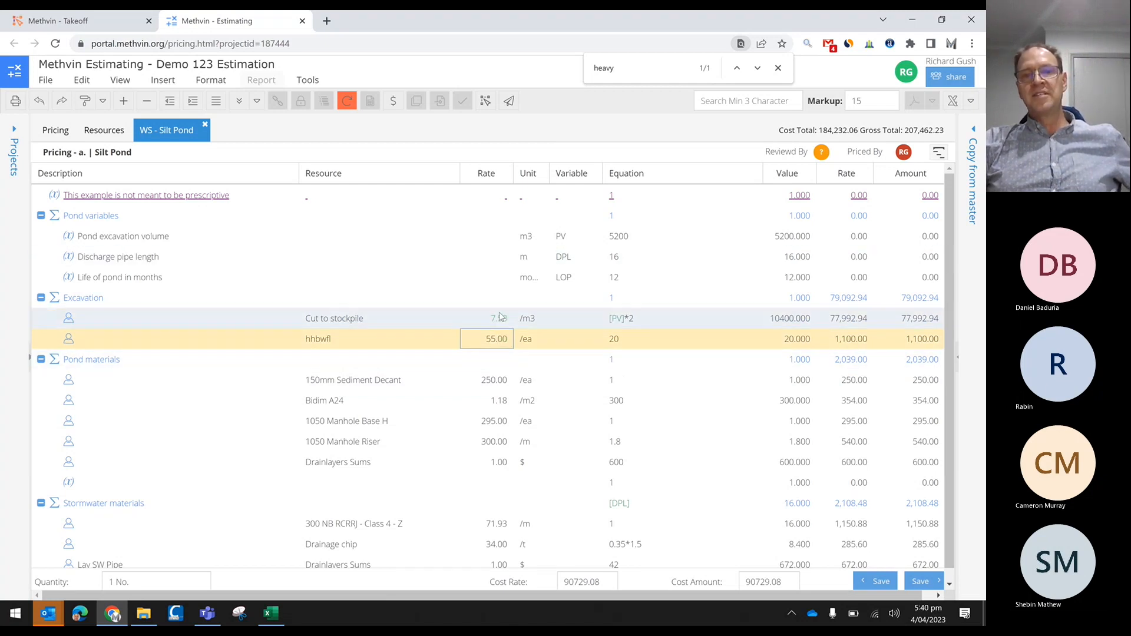
key(Up)
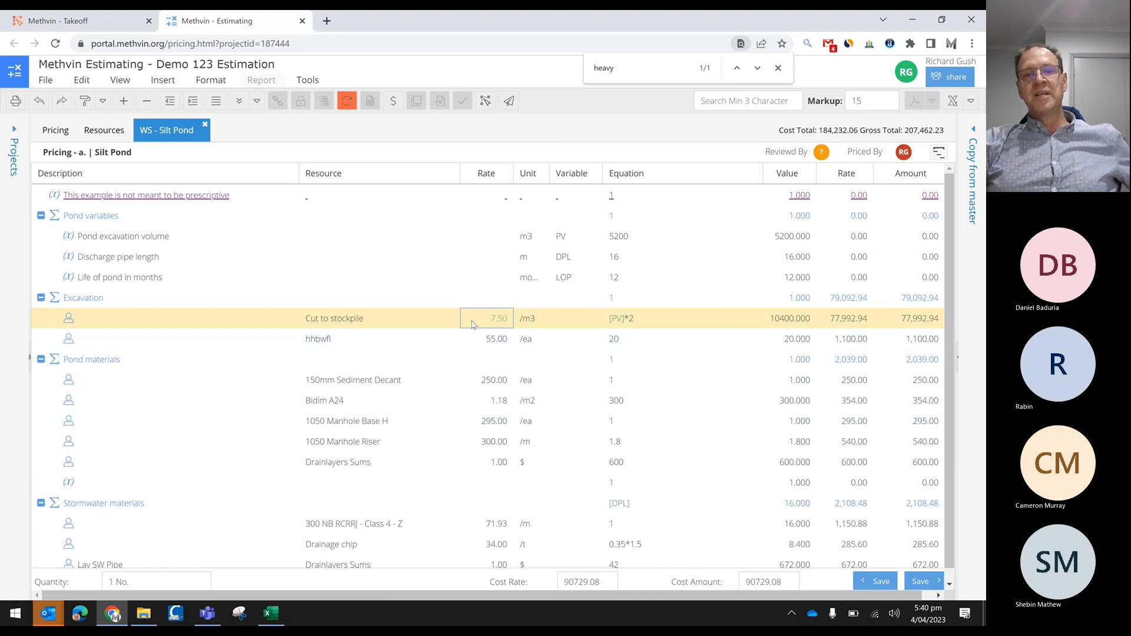
key(Left)
key(Right)
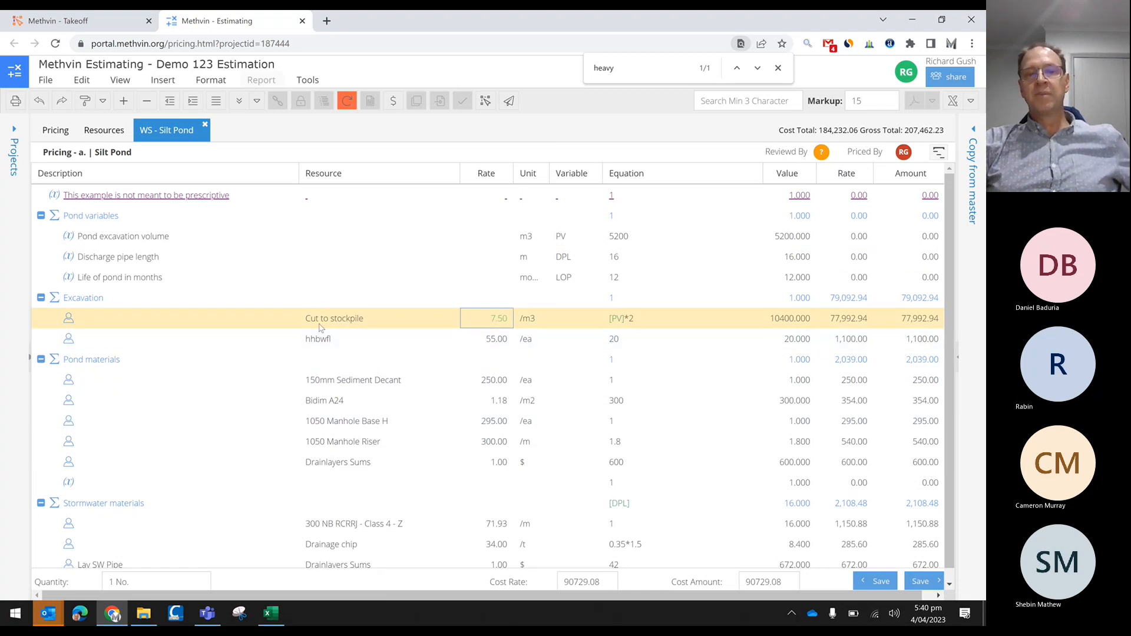
Open the Cut to stockpile rate build-up and examine its hauling variables, productivity formulas, plant and labour
double_click(499, 324)
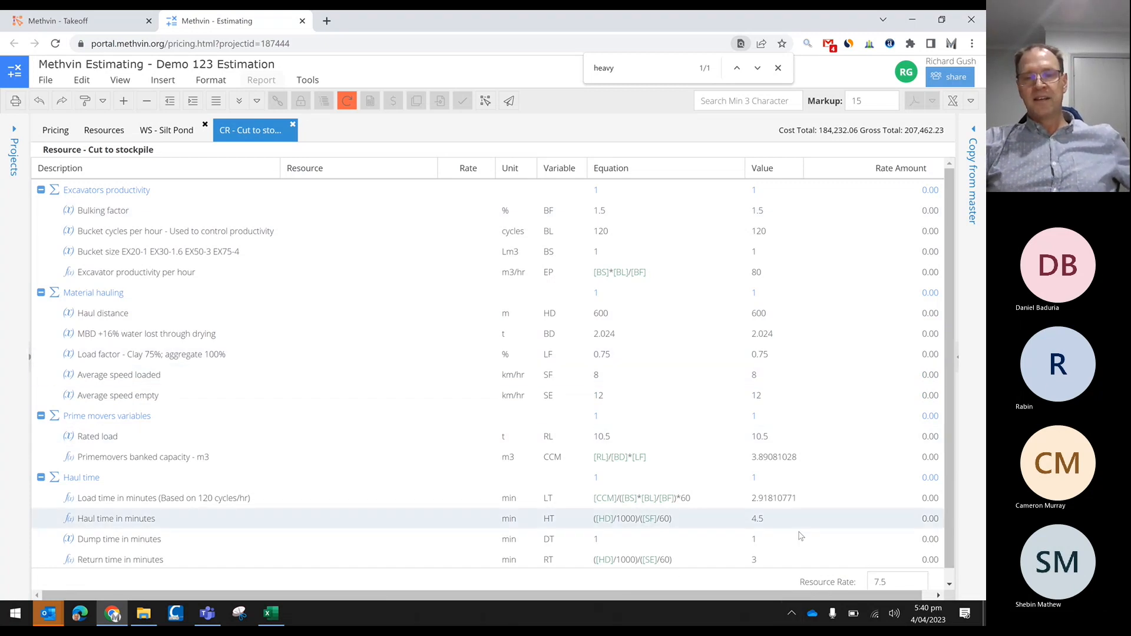
scroll(802, 538, down, 1)
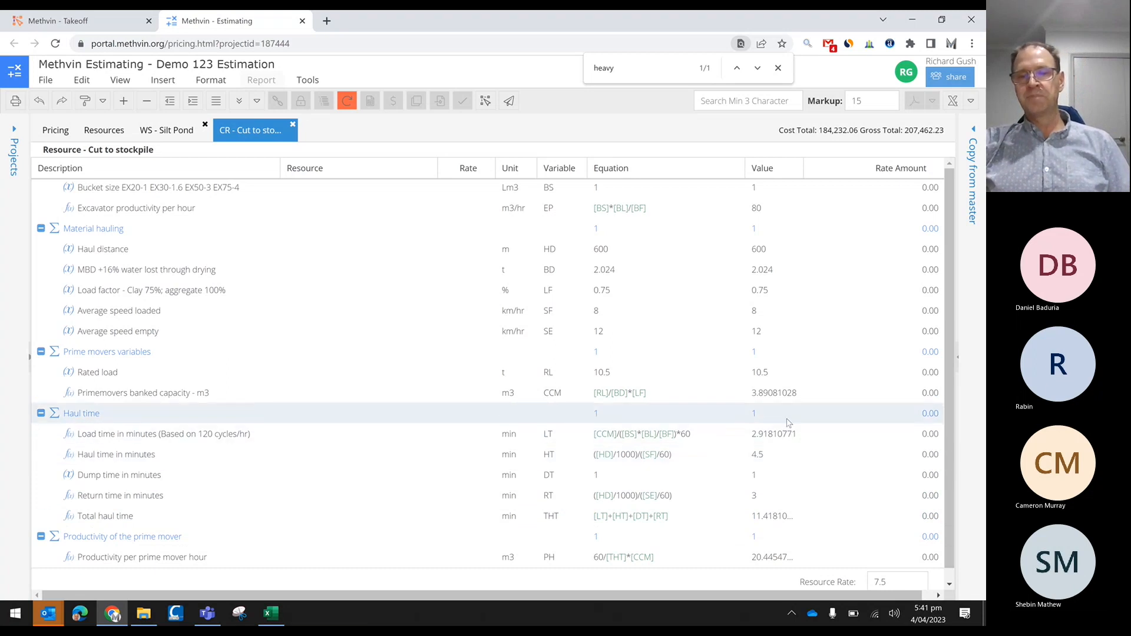
scroll(693, 334, up, 1)
scroll(604, 330, down, 3)
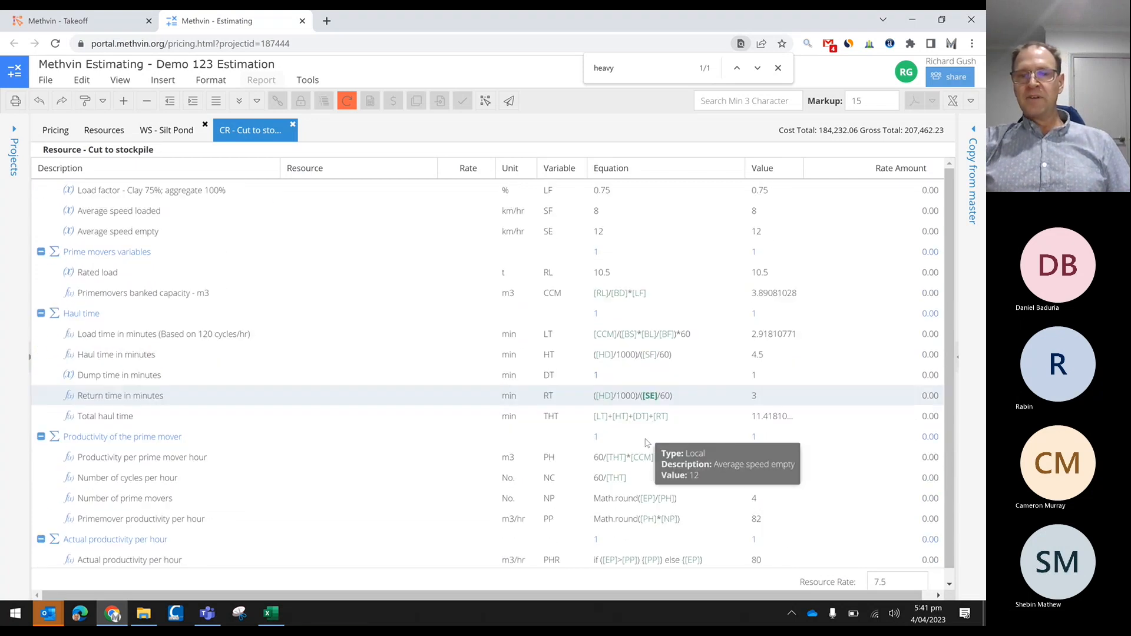
scroll(646, 443, down, 2)
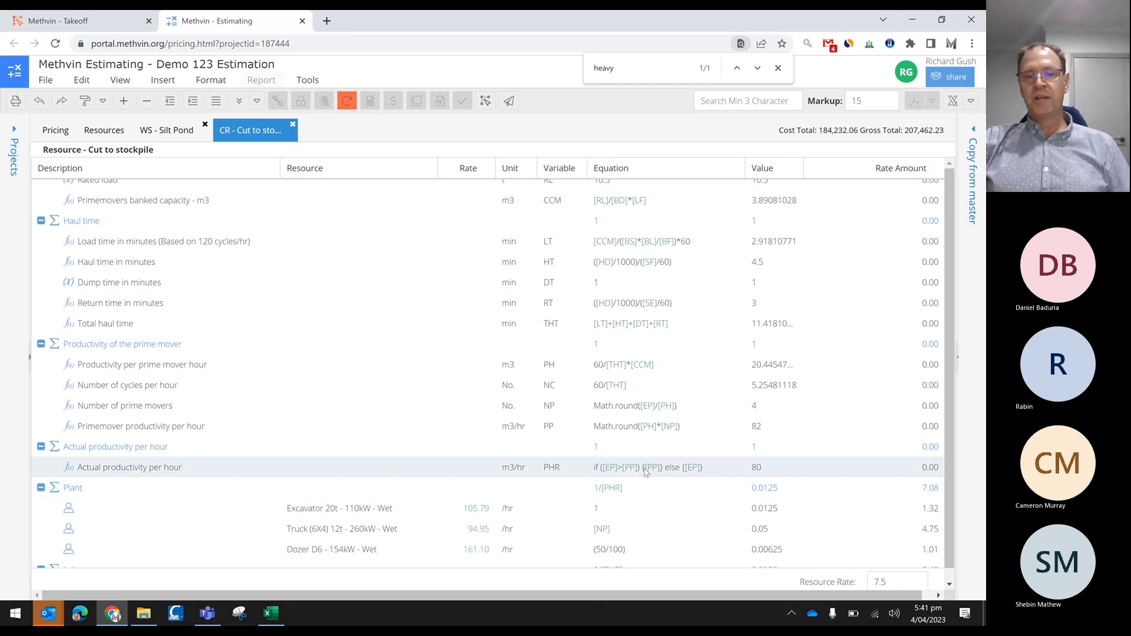
mouse_move(626, 469)
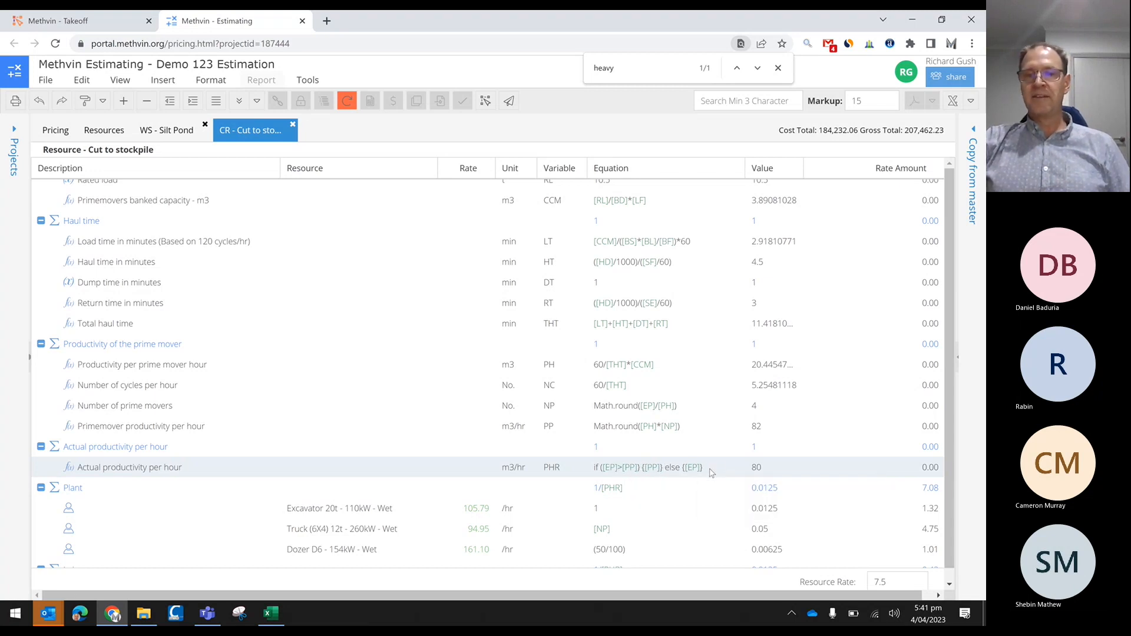
mouse_move(691, 469)
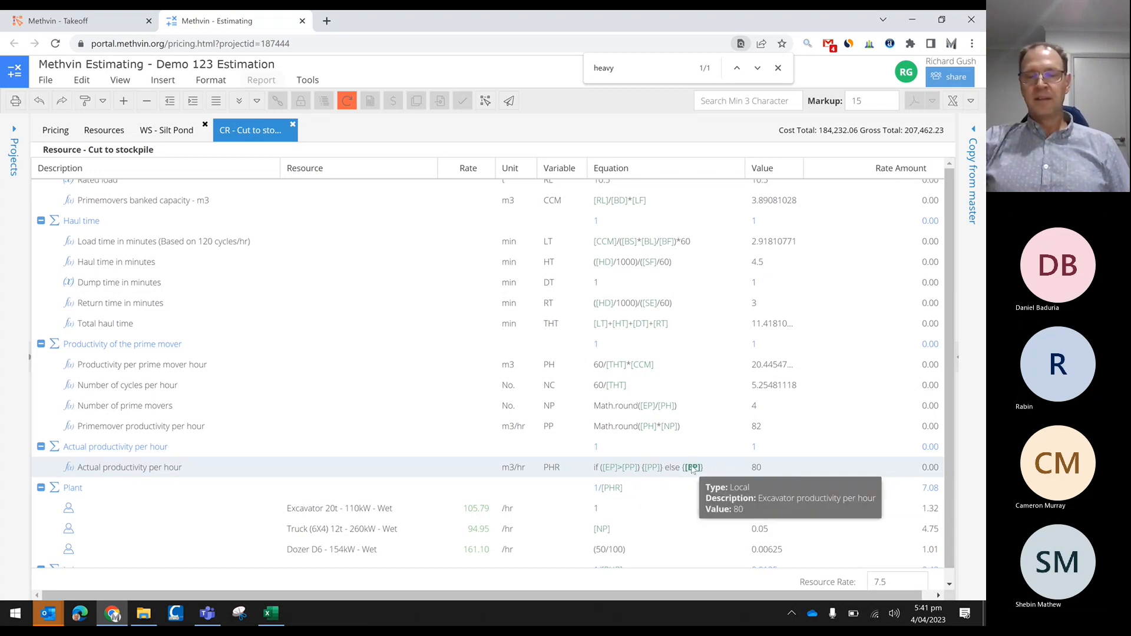
scroll(580, 472, down, 1)
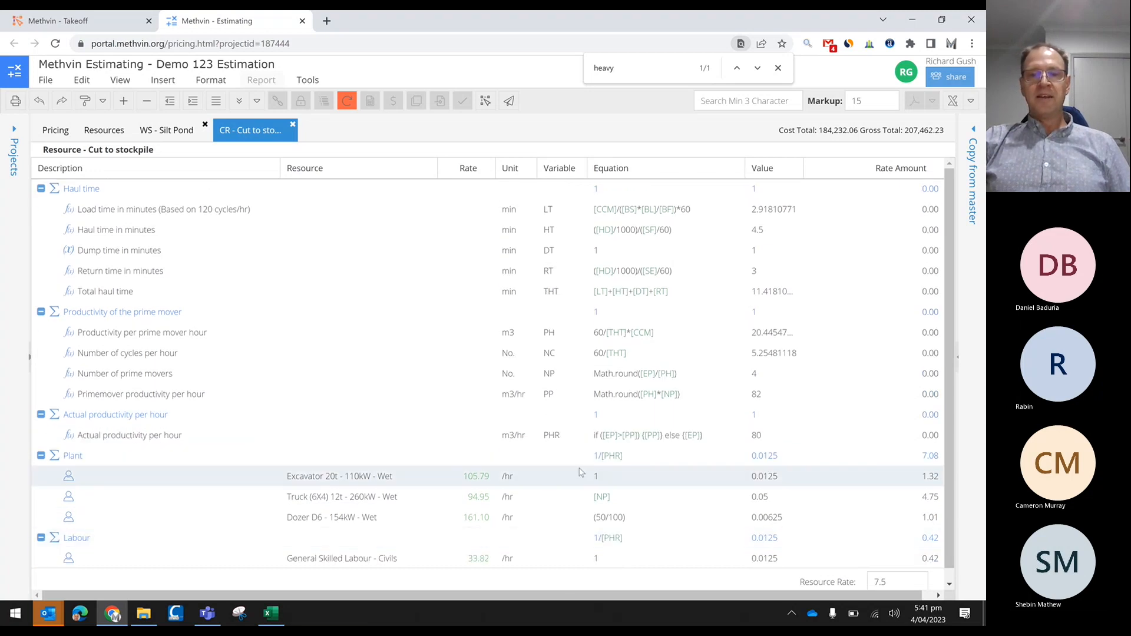
scroll(581, 472, down, 1)
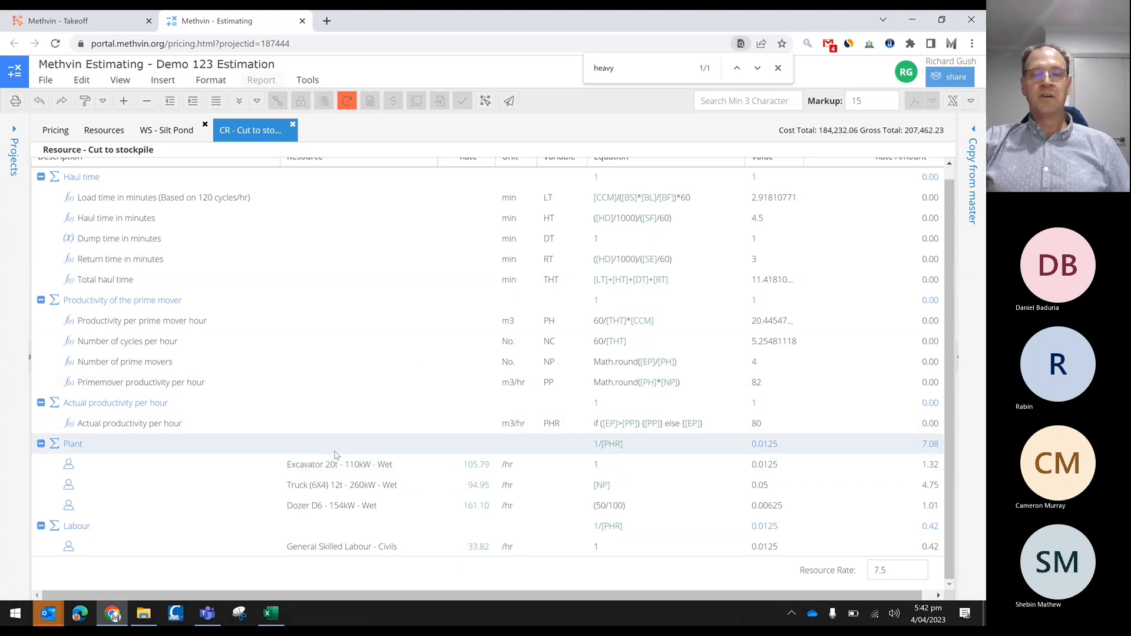
Open the Excavator 20t - 110kW - Wet rate build-up and examine its key plant parameters, ownership, maintenance and operating costs
double_click(465, 466)
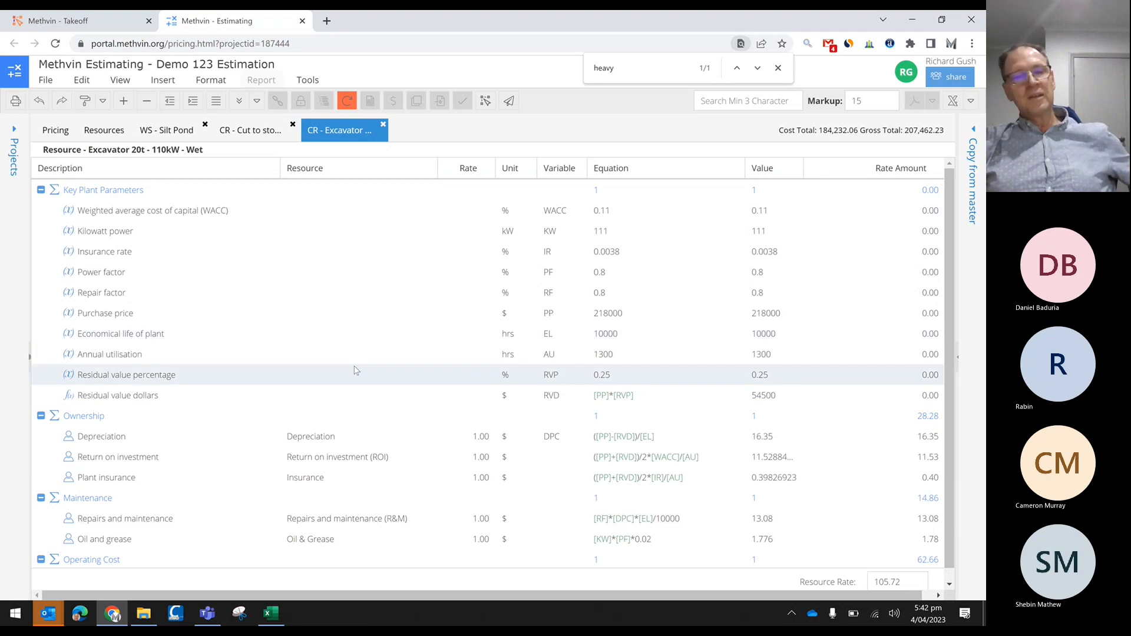
scroll(365, 353, down, 1)
scroll(348, 389, up, 1)
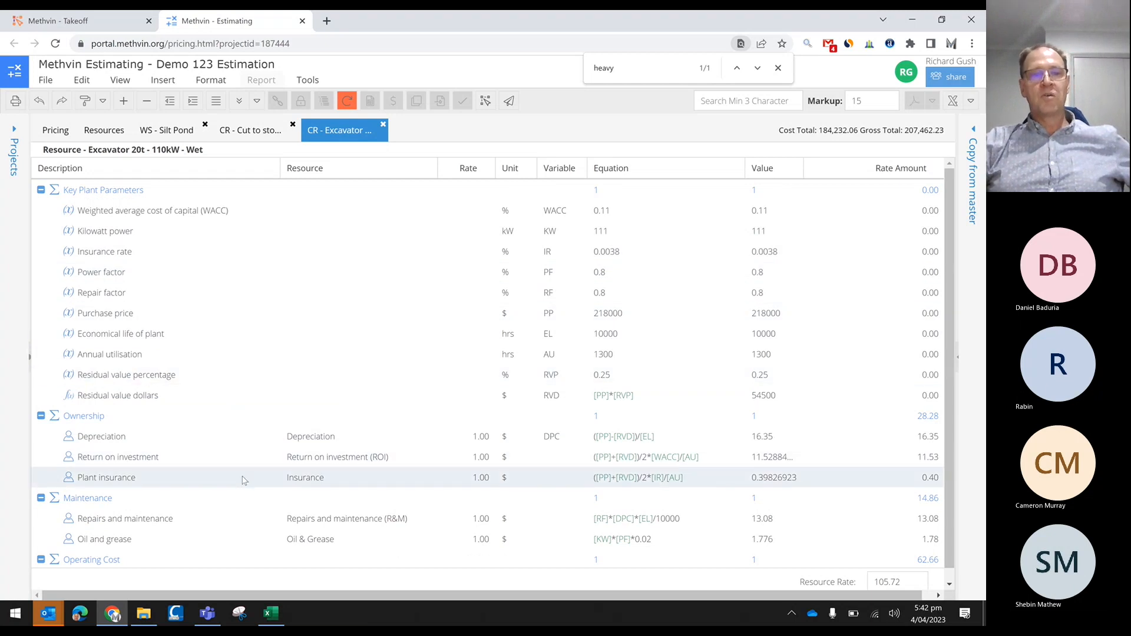
scroll(241, 474, down, 1)
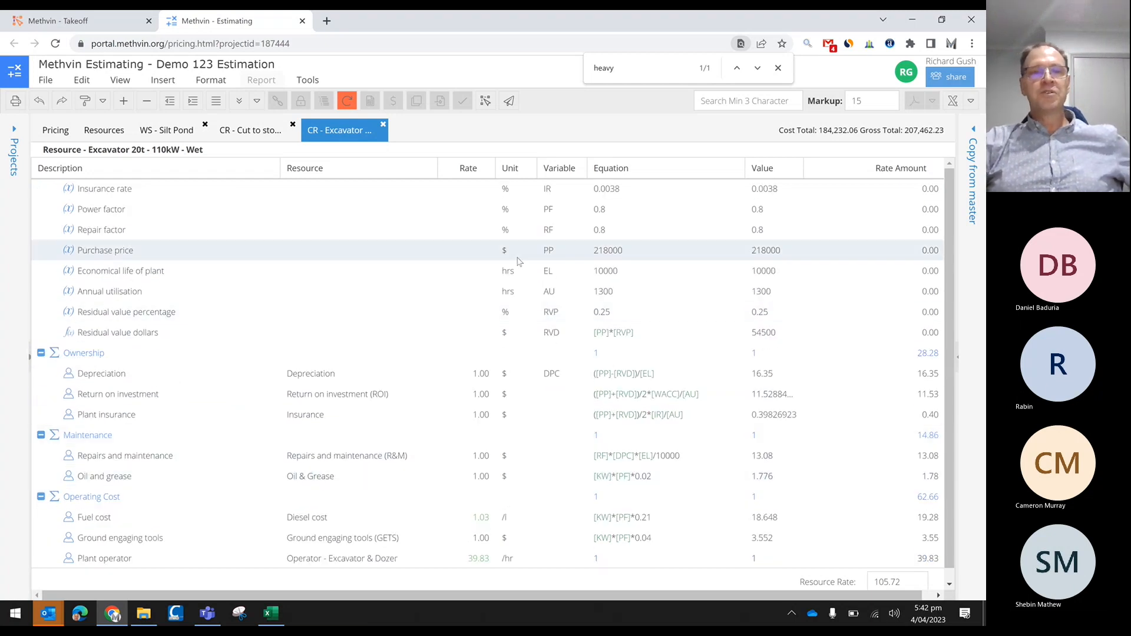
scroll(306, 276, up, 1)
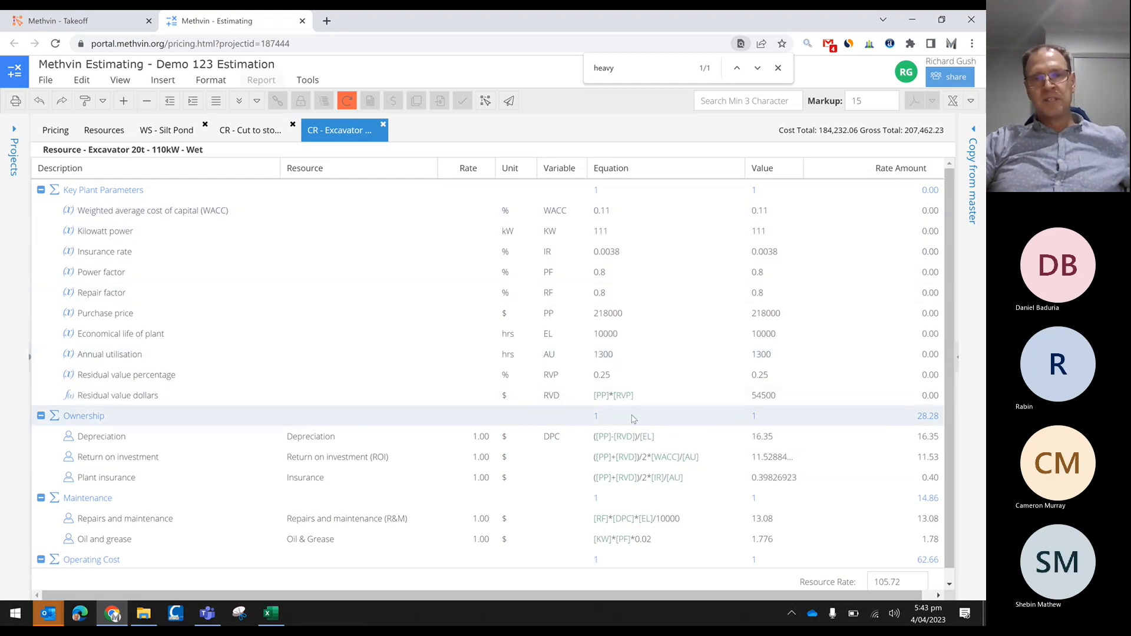
mouse_move(635, 442)
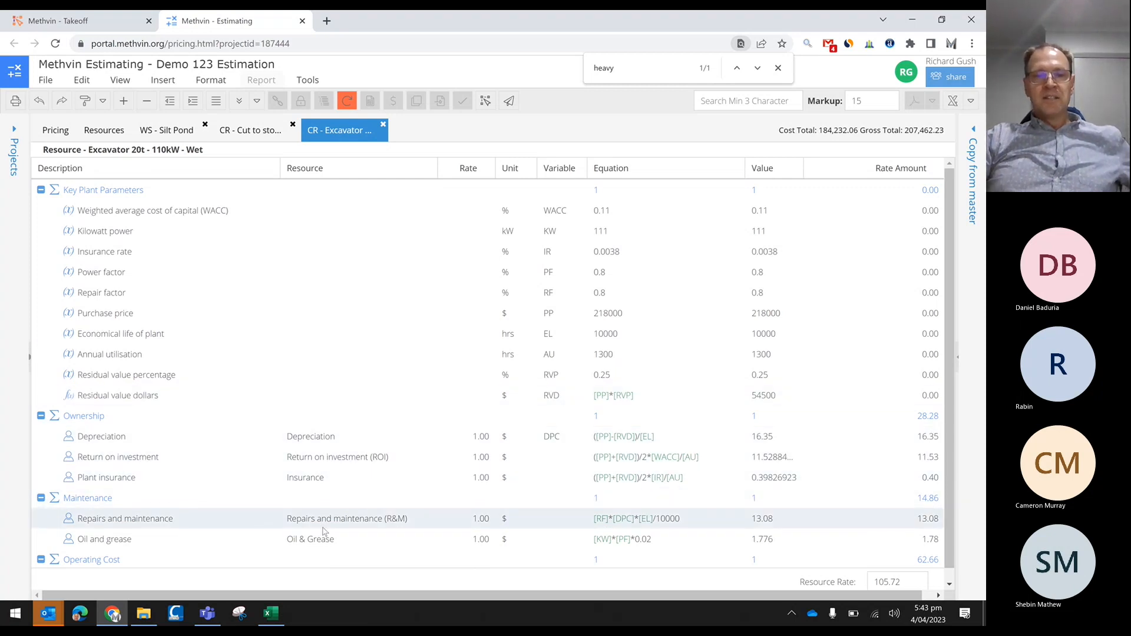
Examine the excavator's operating cost lines, and close both rate build-ups and the Silt Pond worksheet
scroll(362, 511, down, 1)
scroll(363, 511, down, 1)
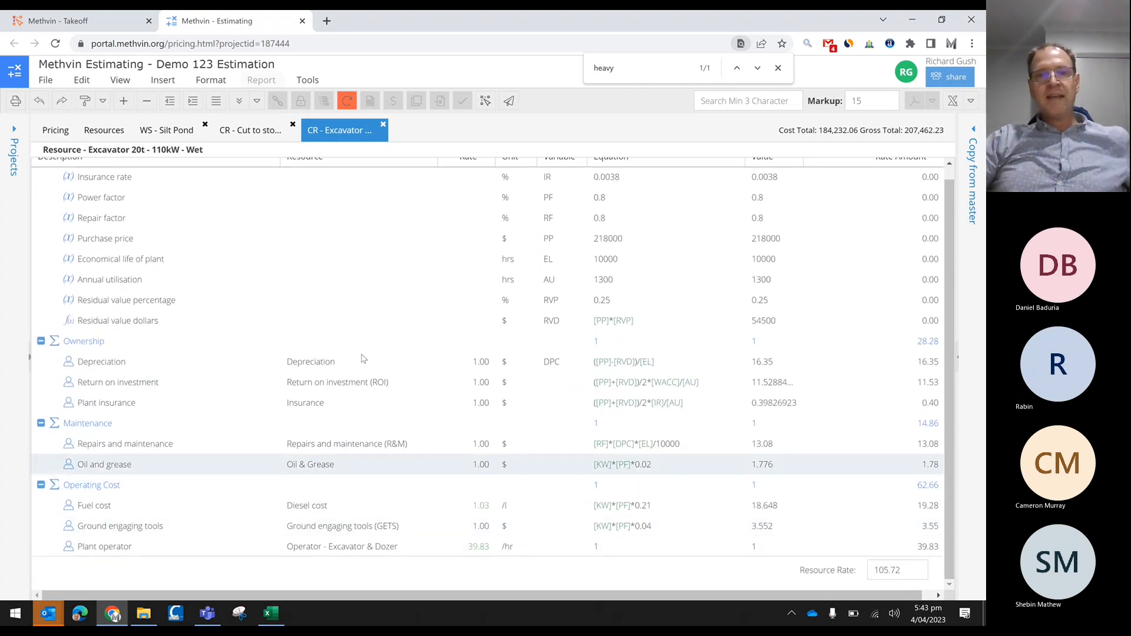
click(383, 124)
click(291, 124)
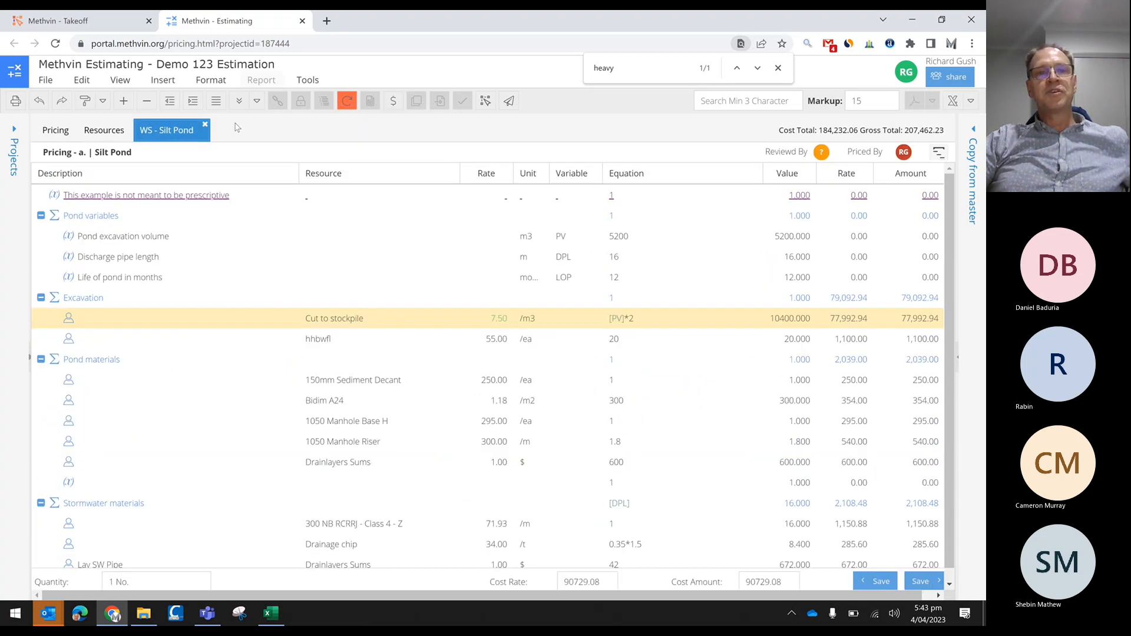
click(205, 125)
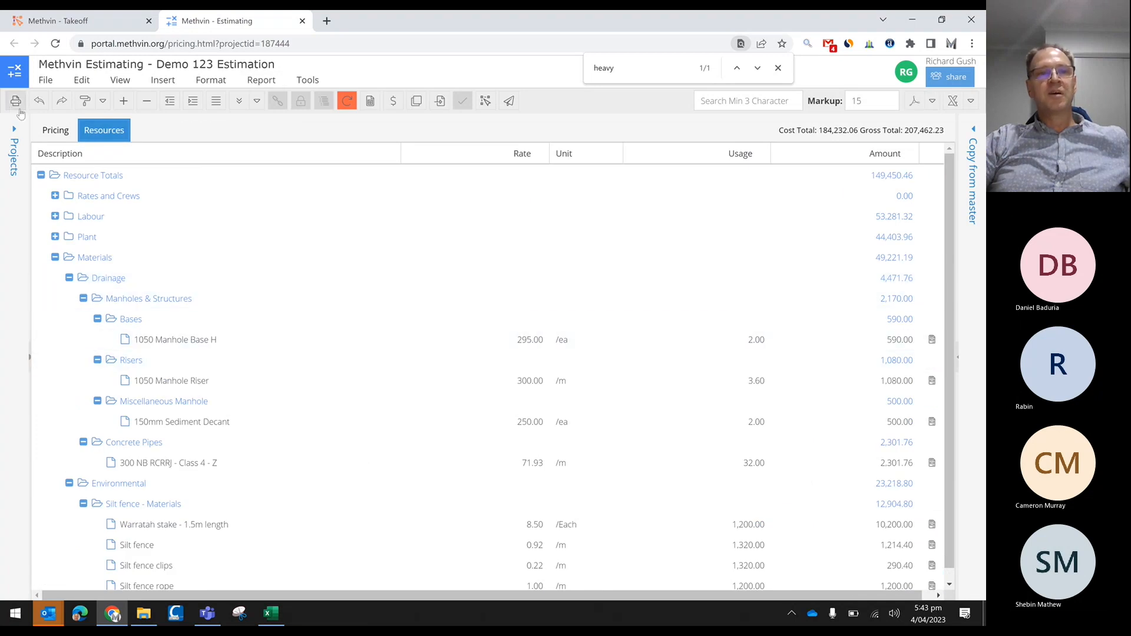
Review the estimate's resource totals for rates, usage and amounts across materials, subcontractors and plug items
scroll(365, 336, down, 4)
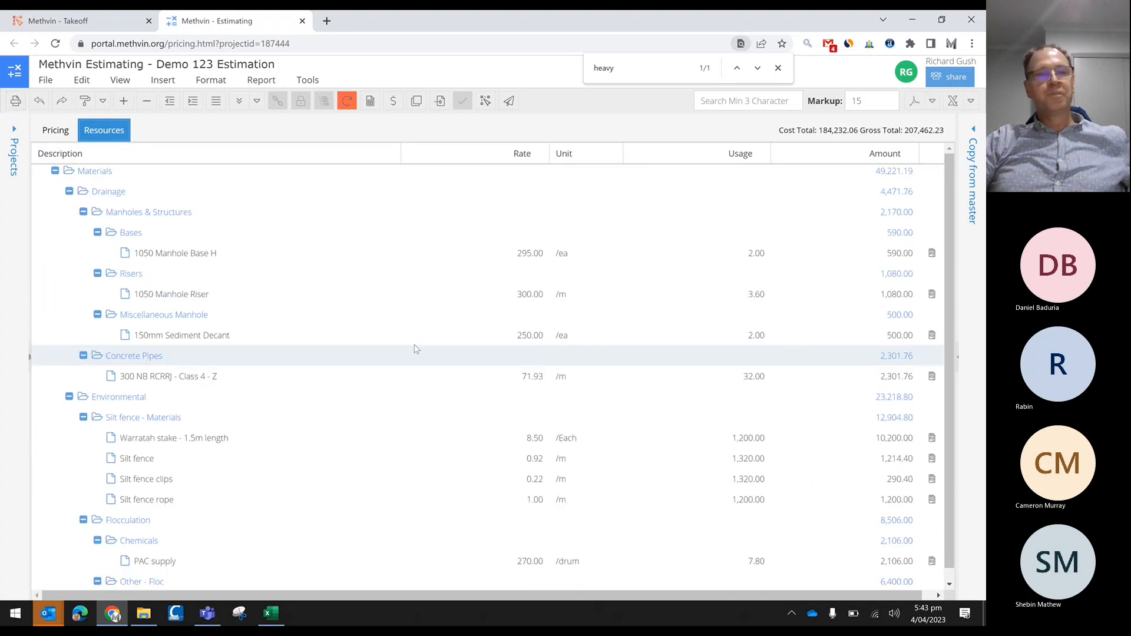
scroll(329, 316, up, 4)
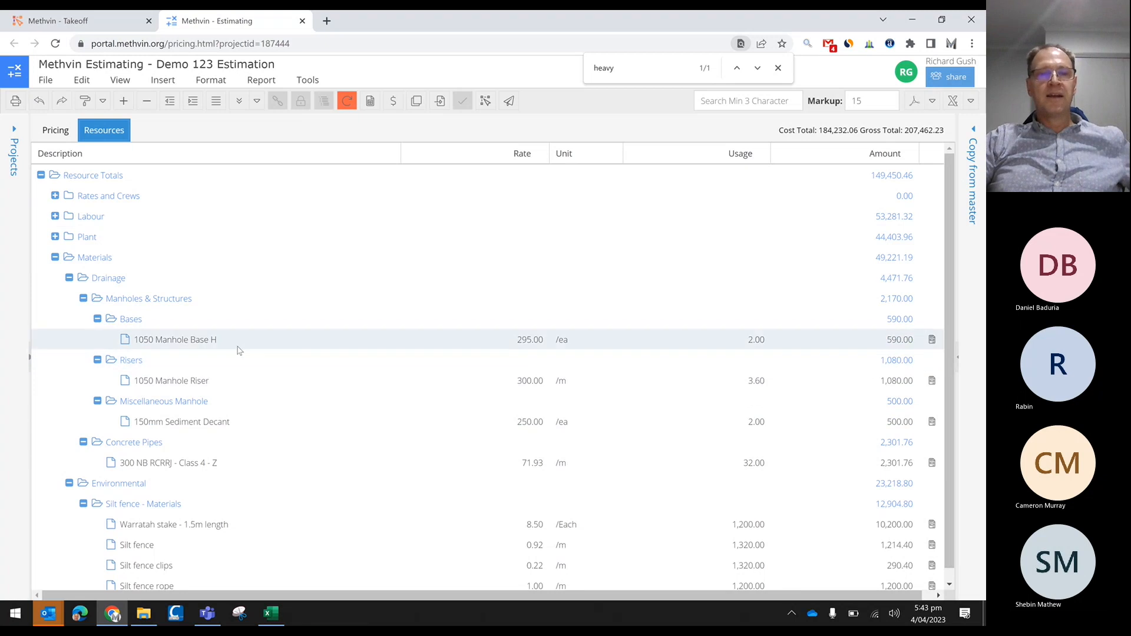
scroll(240, 347, down, 6)
scroll(299, 363, down, 1)
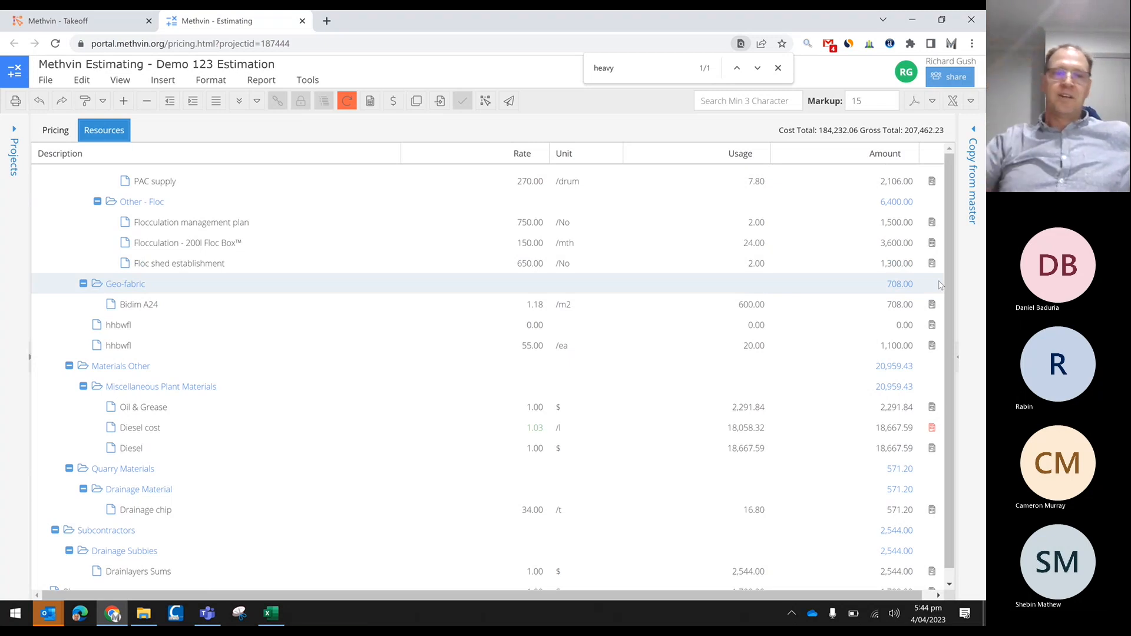
scroll(661, 353, down, 1)
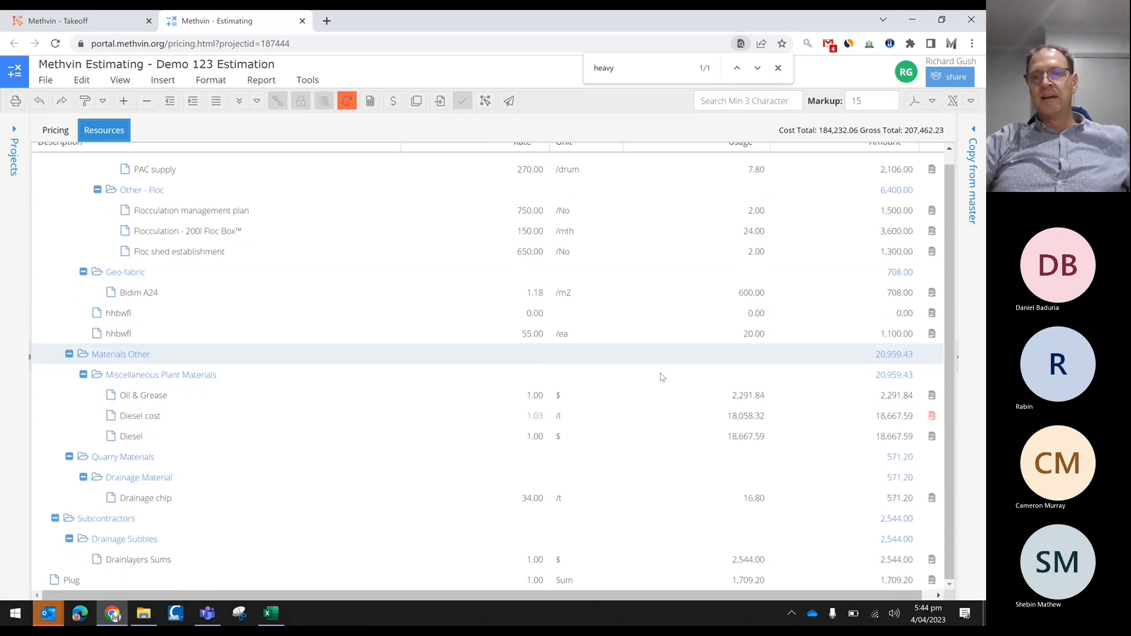
scroll(660, 413, up, 10)
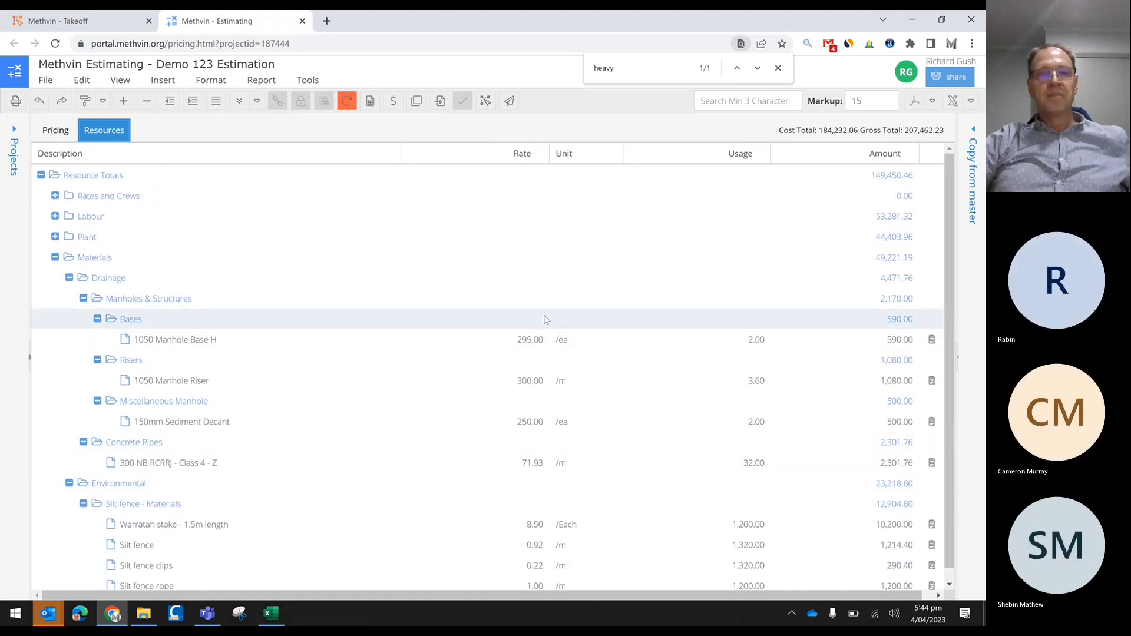
scroll(321, 364, down, 2)
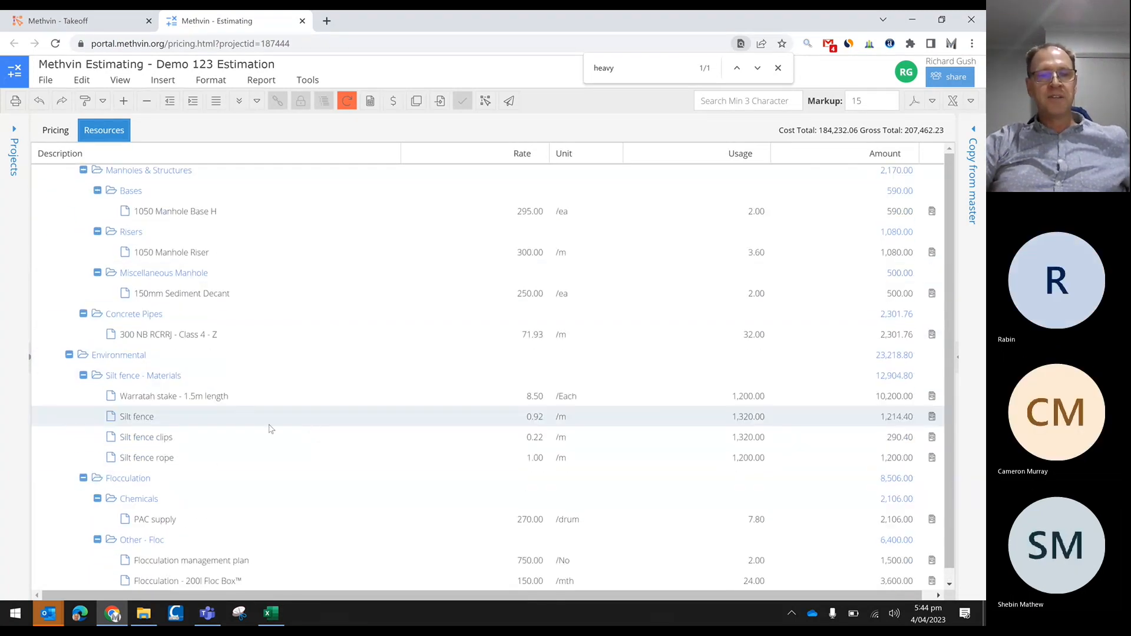
scroll(271, 433, down, 5)
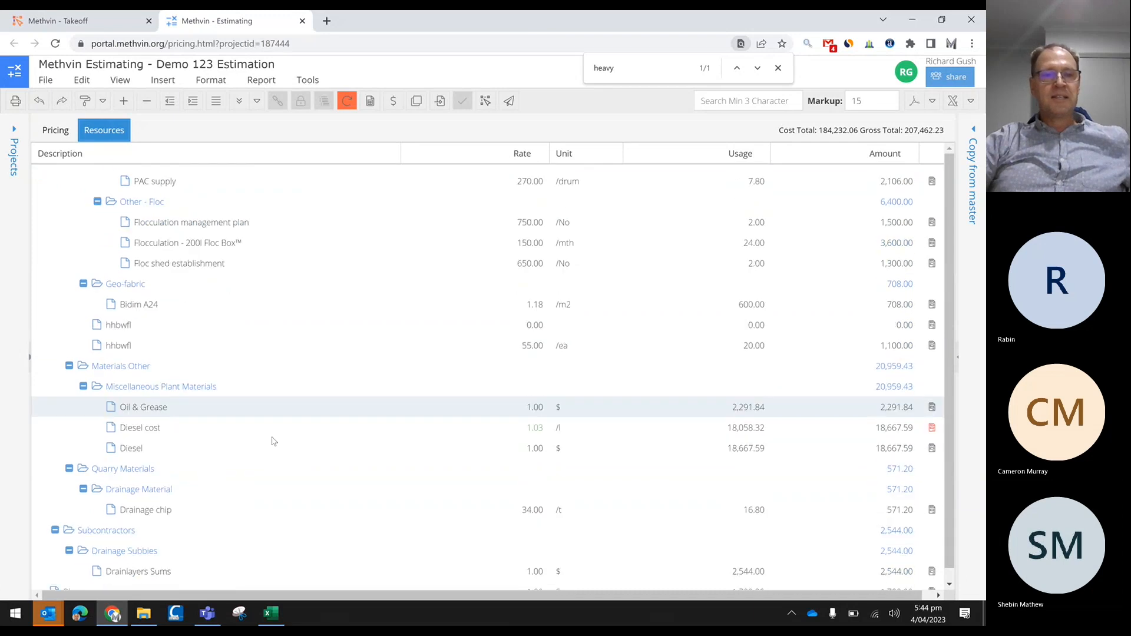
Open the rate build-up of the Diesel cost resource under Miscellaneous Plant Materials
click(182, 456)
key(Up)
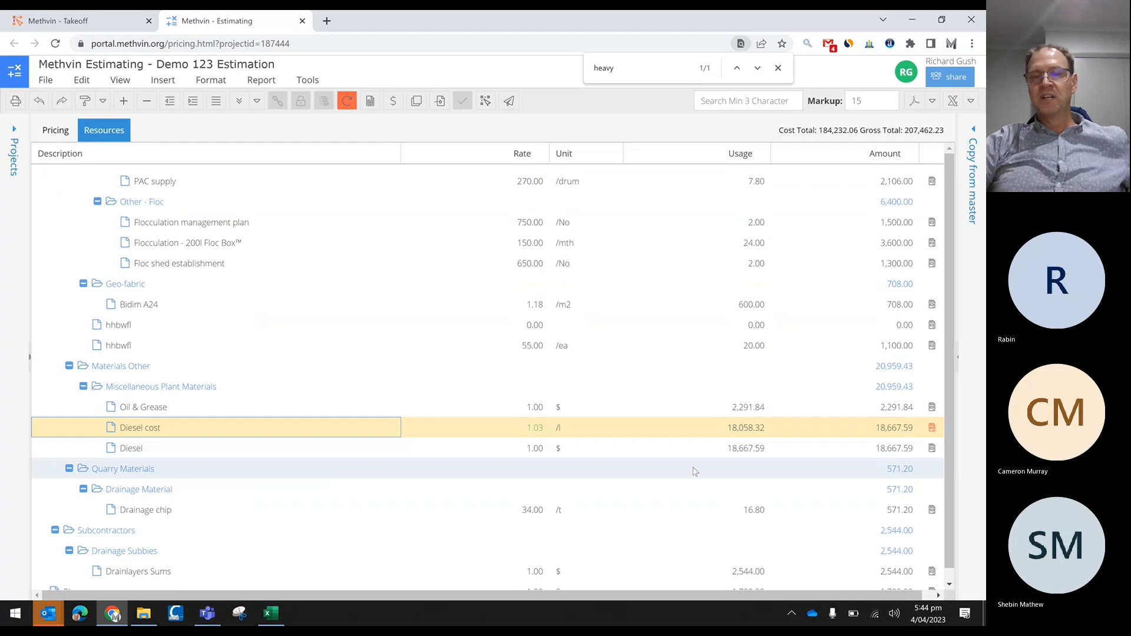
click(534, 429)
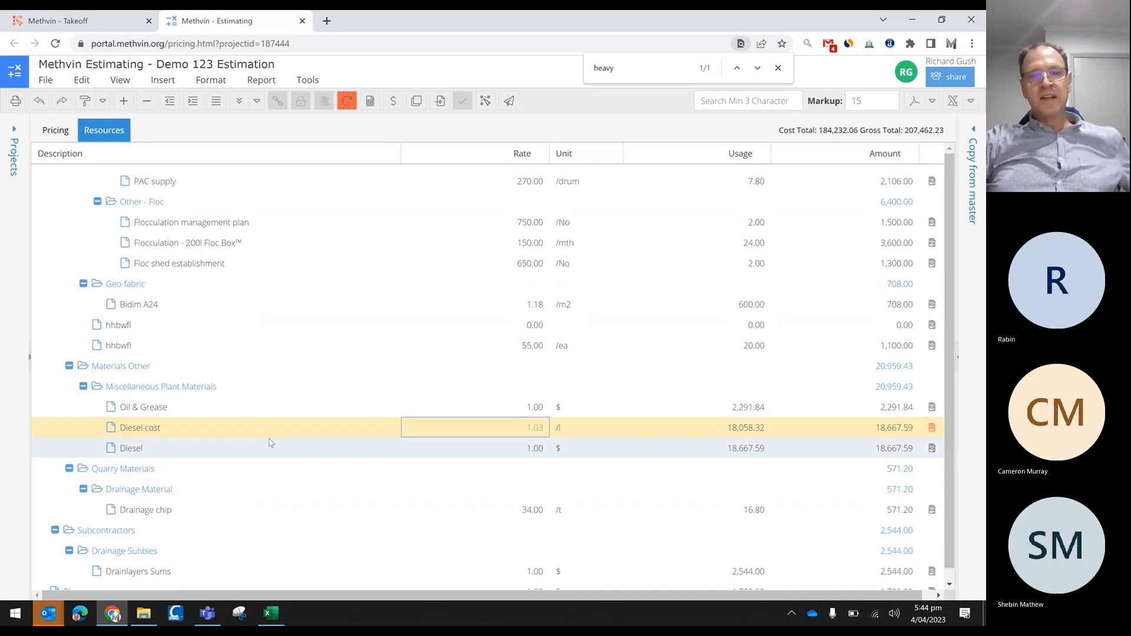
double_click(556, 426)
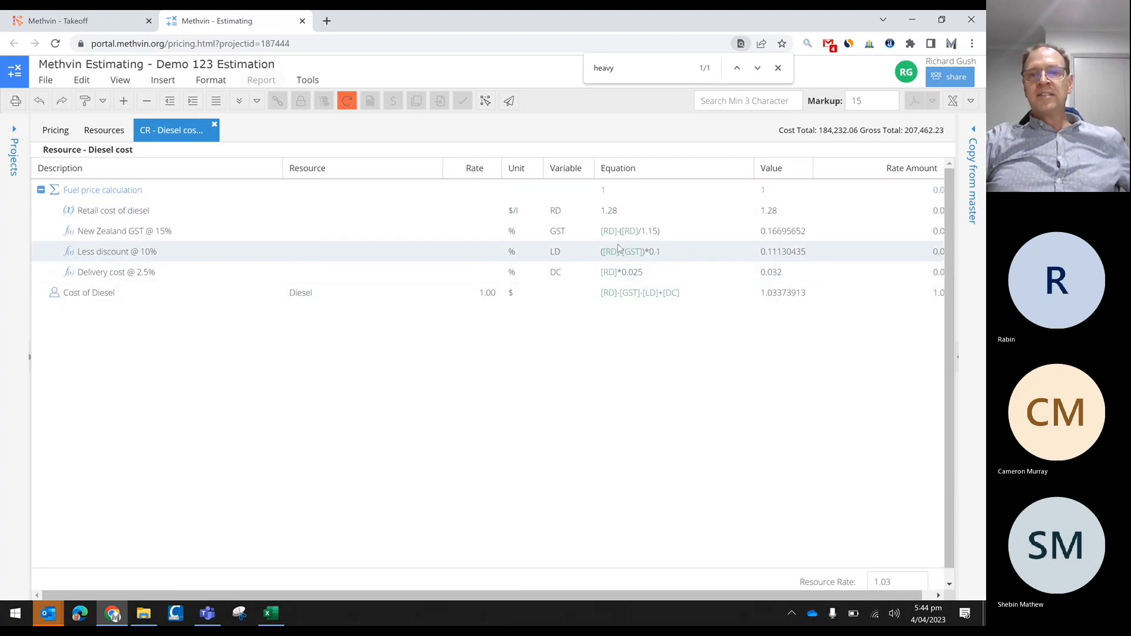
Set the retail cost of diesel to 1.38 $/l in the fuel price calculation
click(578, 238)
double_click(608, 212)
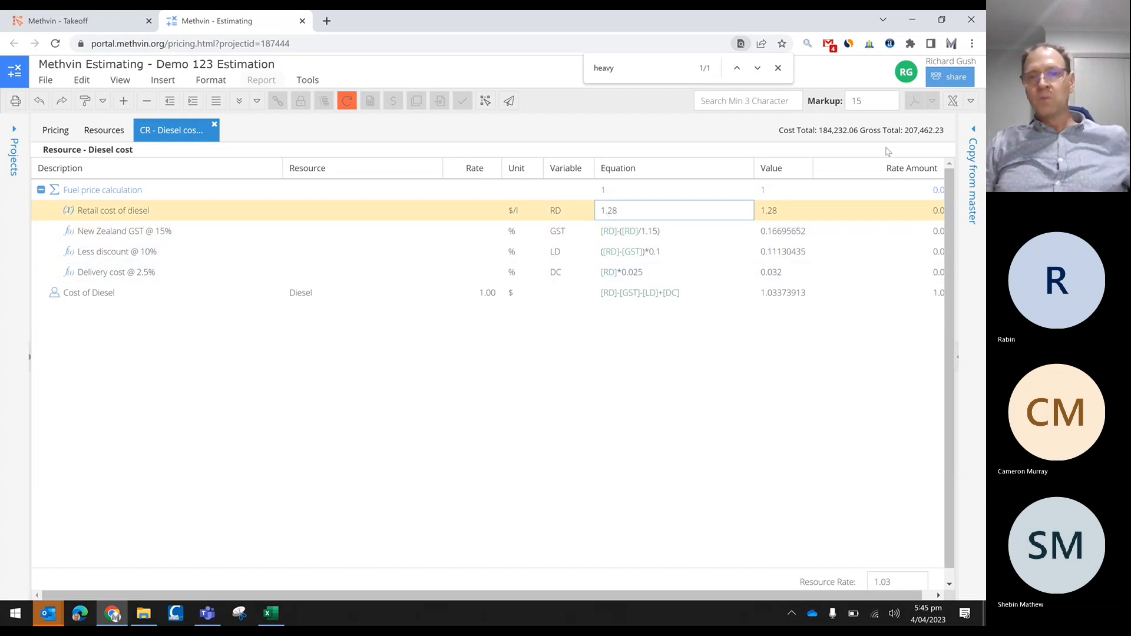
key(BackSpace)
text(3)
key(Return)
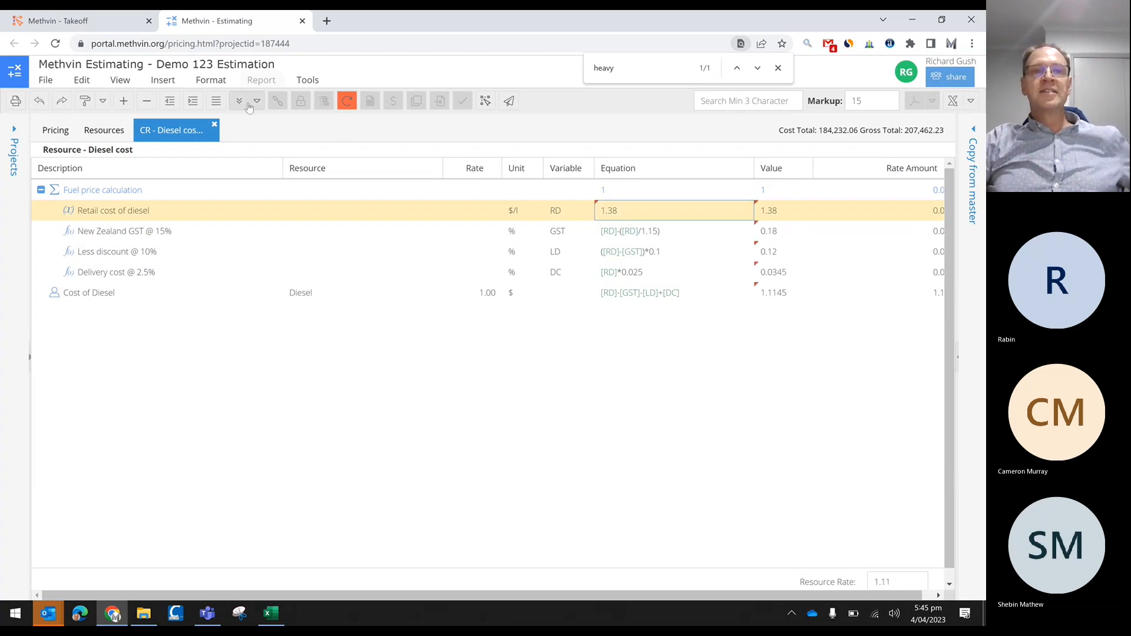
Close the Diesel cost build-up with its formula changes saved, and check the Silt Pond item's cost rate in the pricing schedule
click(215, 124)
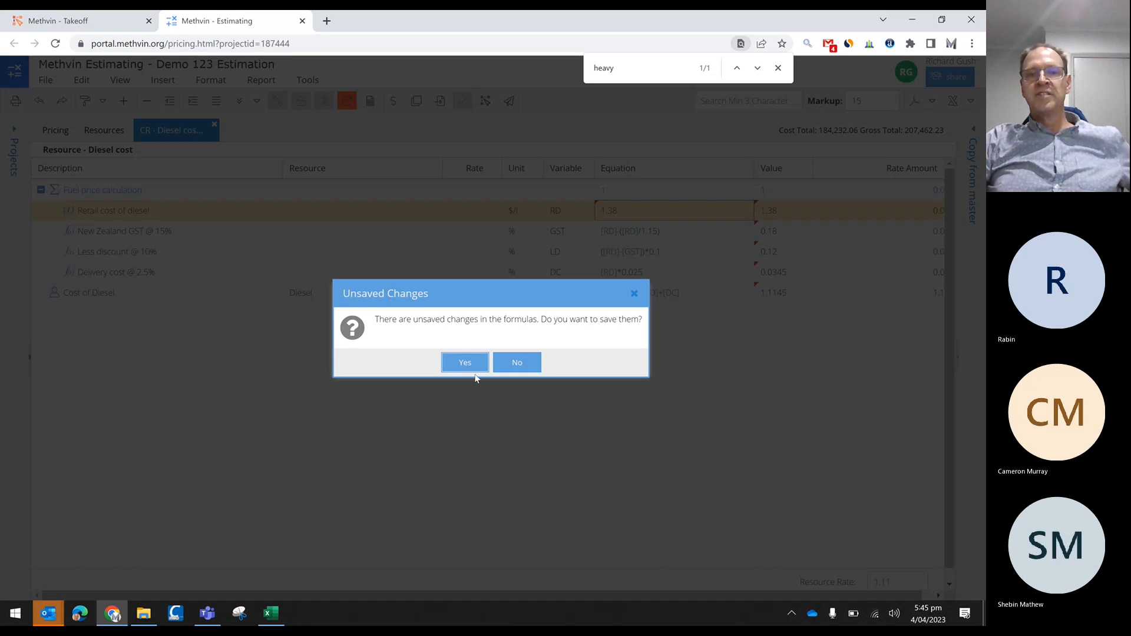
click(473, 369)
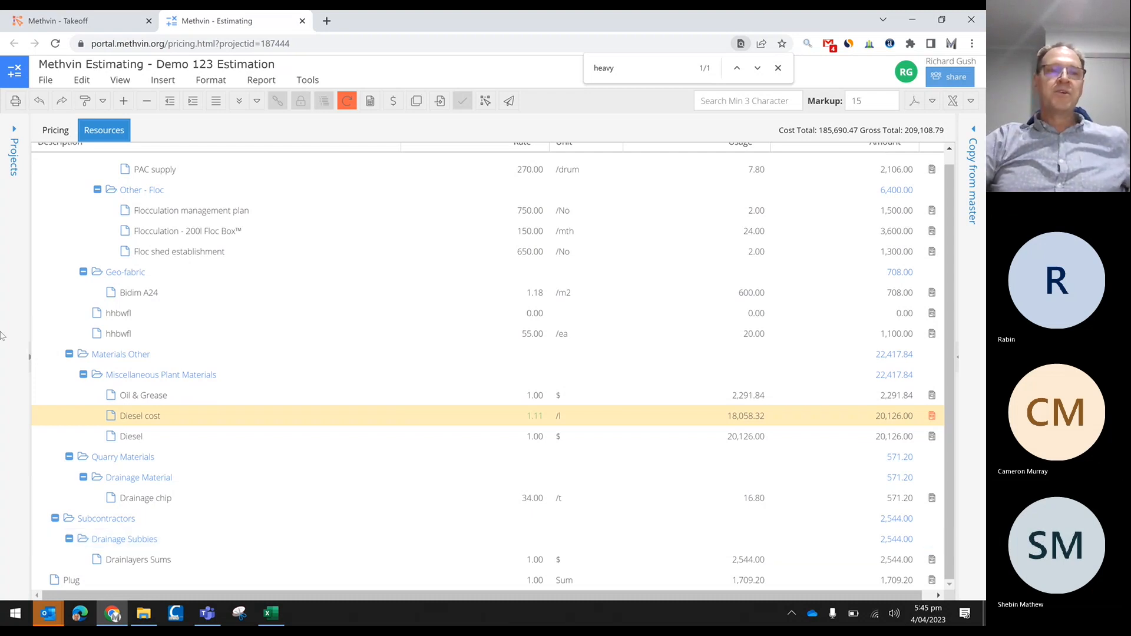
click(56, 130)
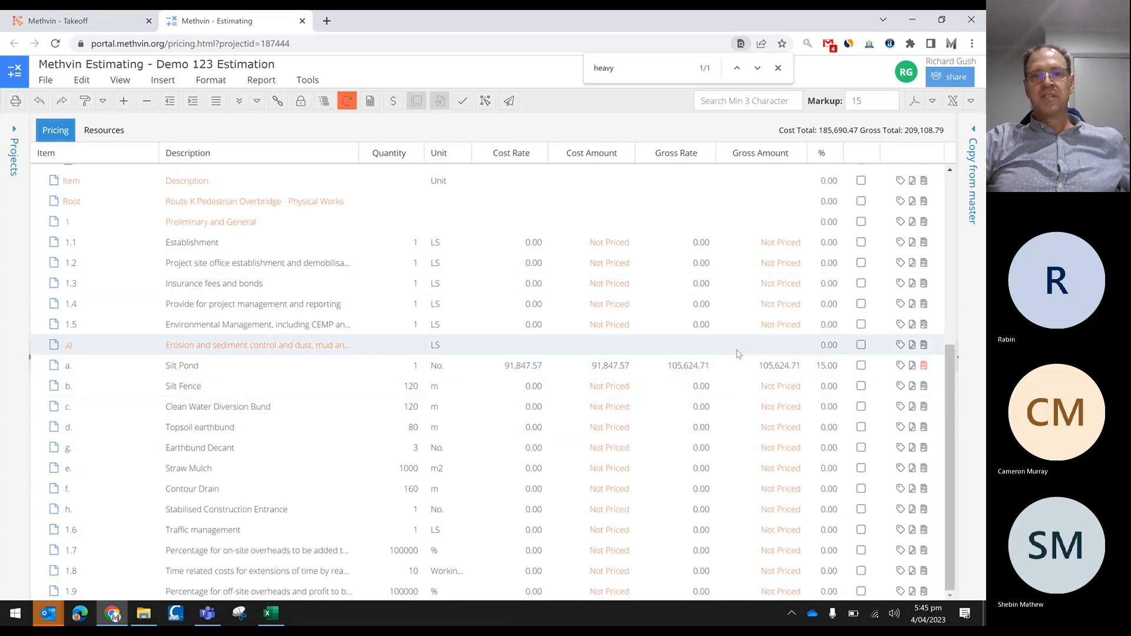
click(544, 366)
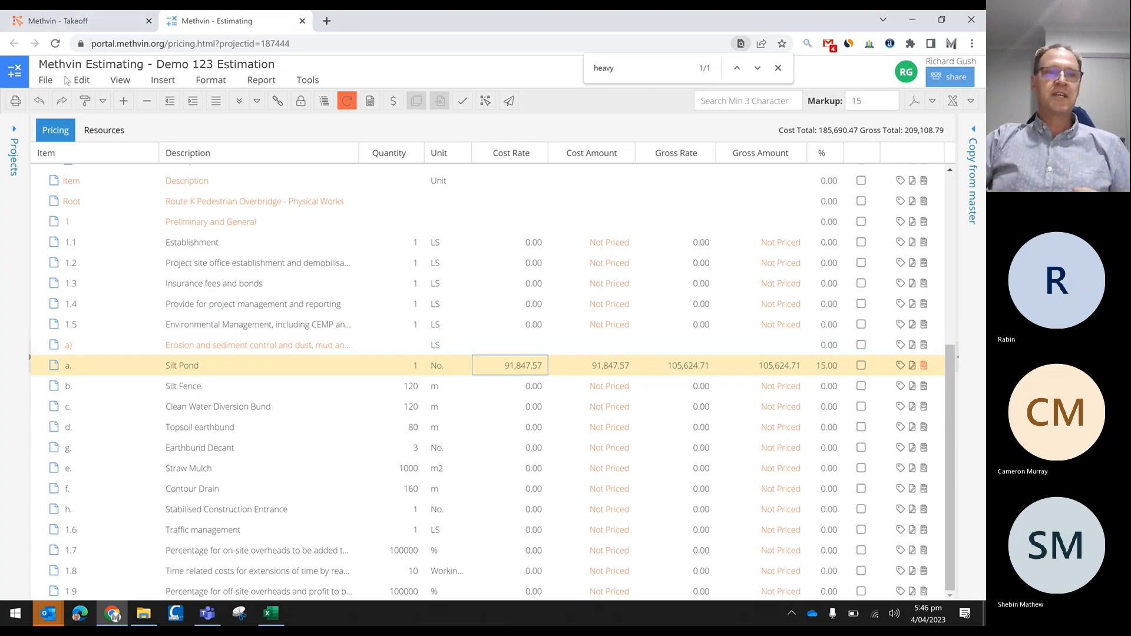
Duplicate the project "Linton Park - Spillway - Final copy" and open the duplicate
click(16, 144)
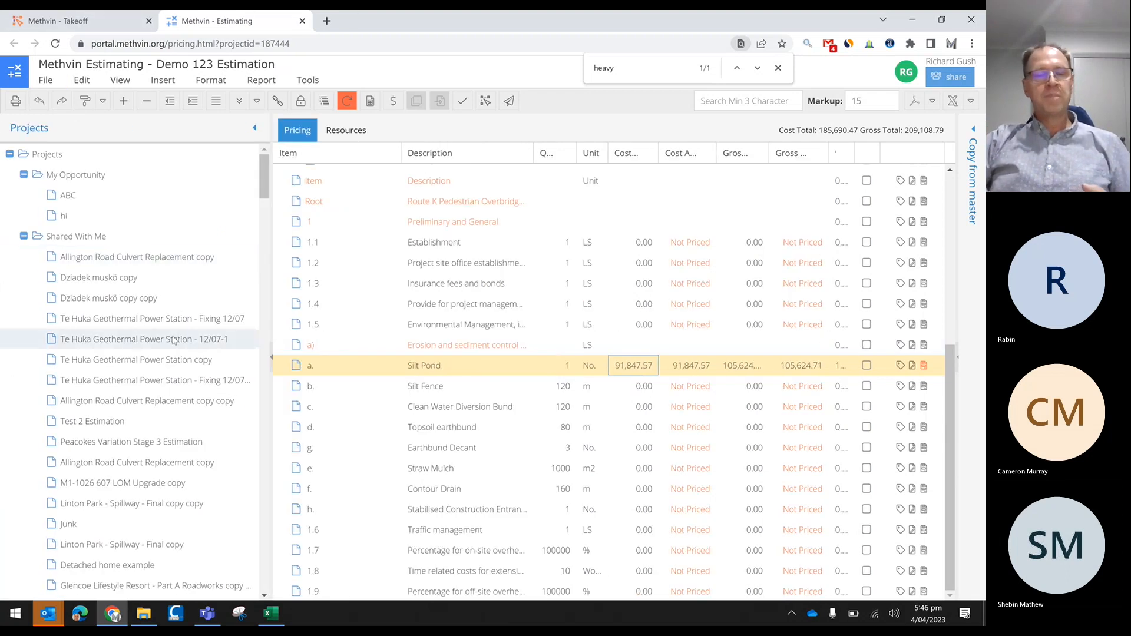
scroll(126, 333, down, 3)
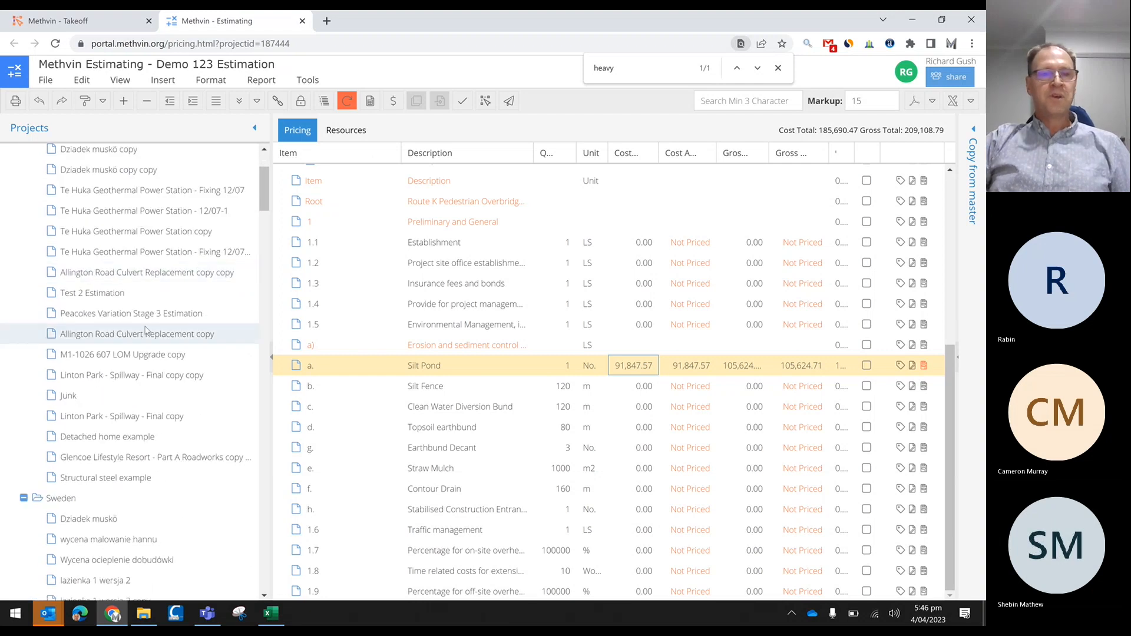
right_click(126, 417)
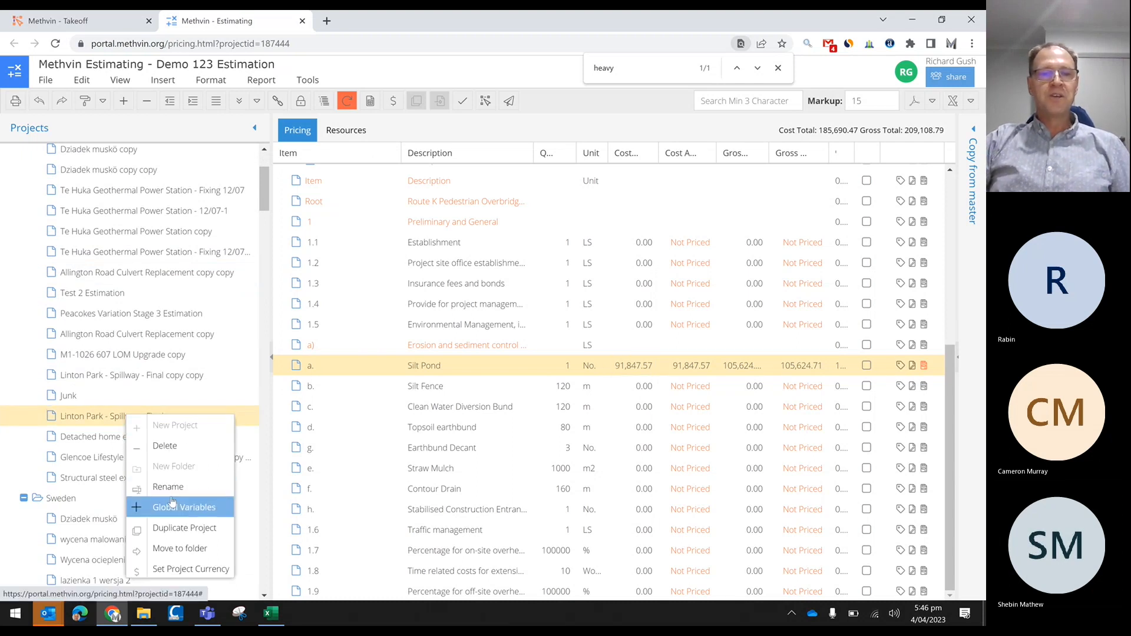
click(169, 528)
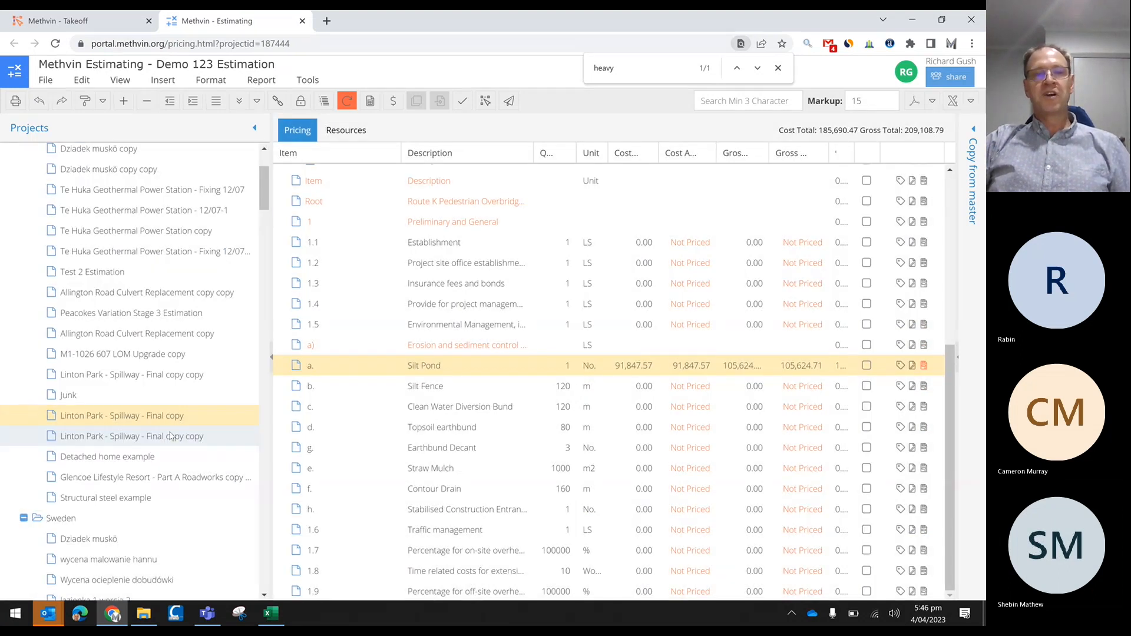
click(165, 439)
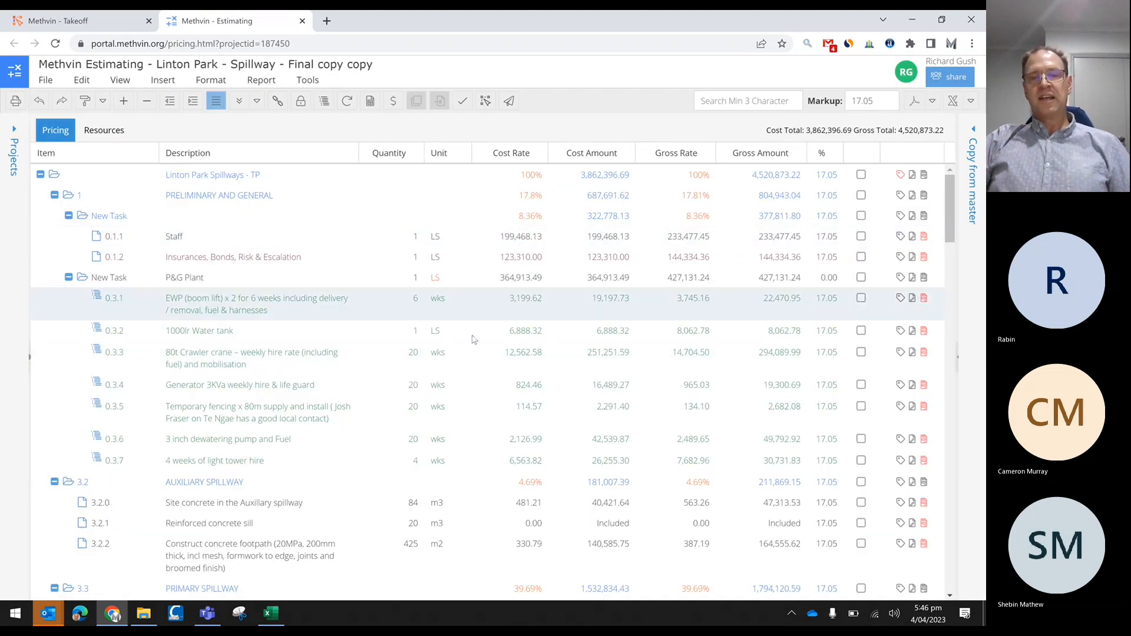
Look through the spillway pricing schedule and inspect the worksheet of item 3.3.7.2, Mobilise, Install SP3W Permanent 10m deep sheets
scroll(463, 388, down, 4)
scroll(460, 389, down, 15)
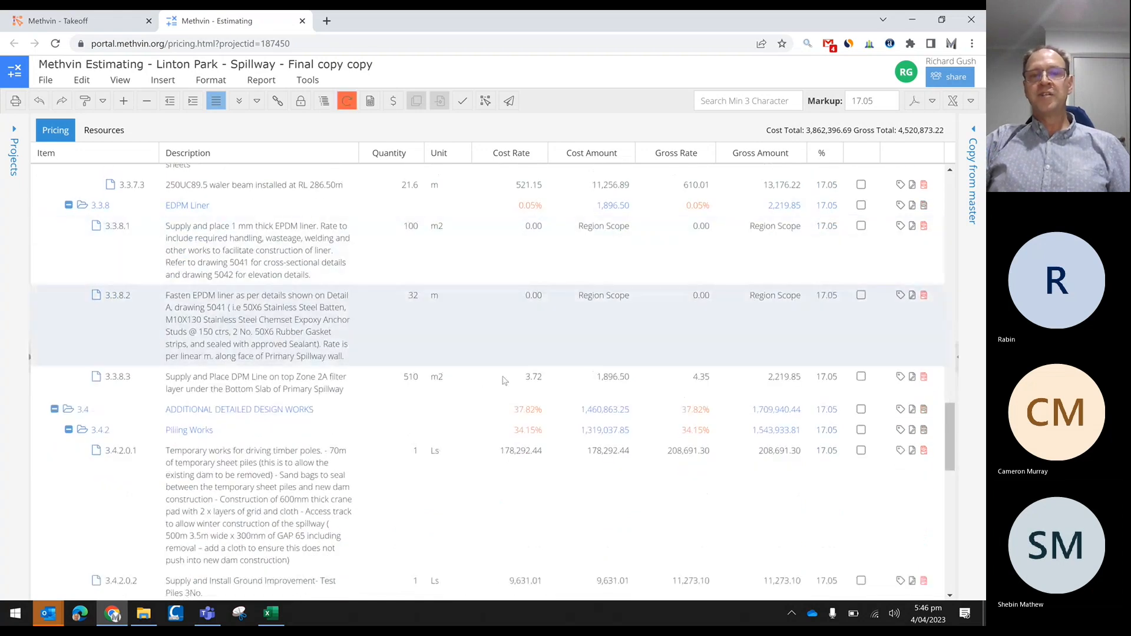
scroll(512, 400, up, 1)
scroll(512, 398, up, 8)
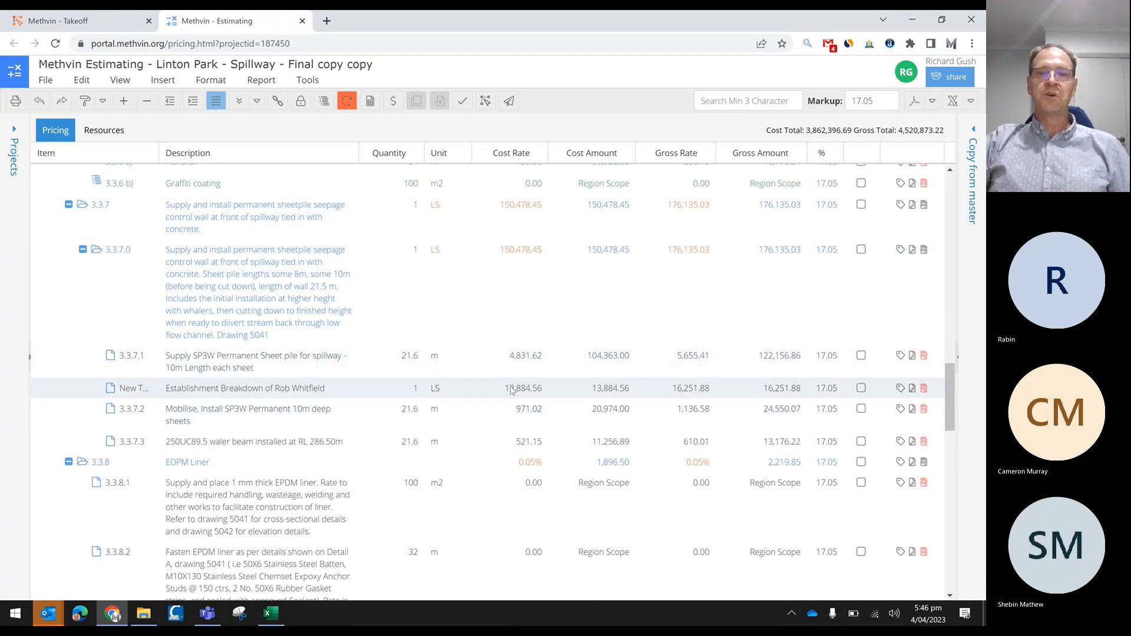
double_click(528, 414)
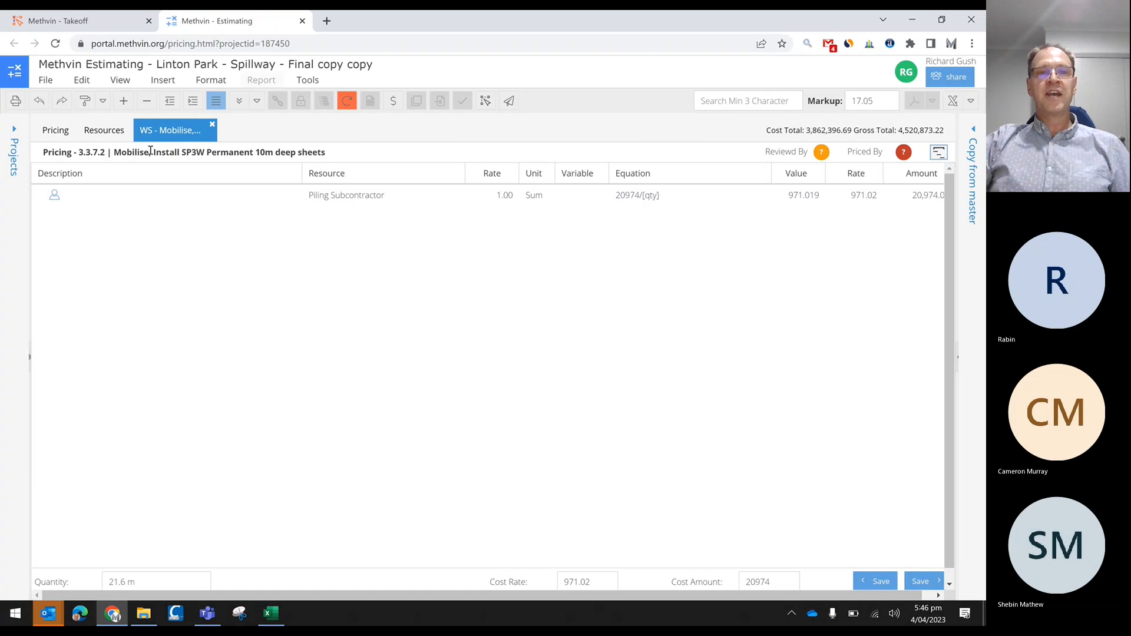
click(213, 126)
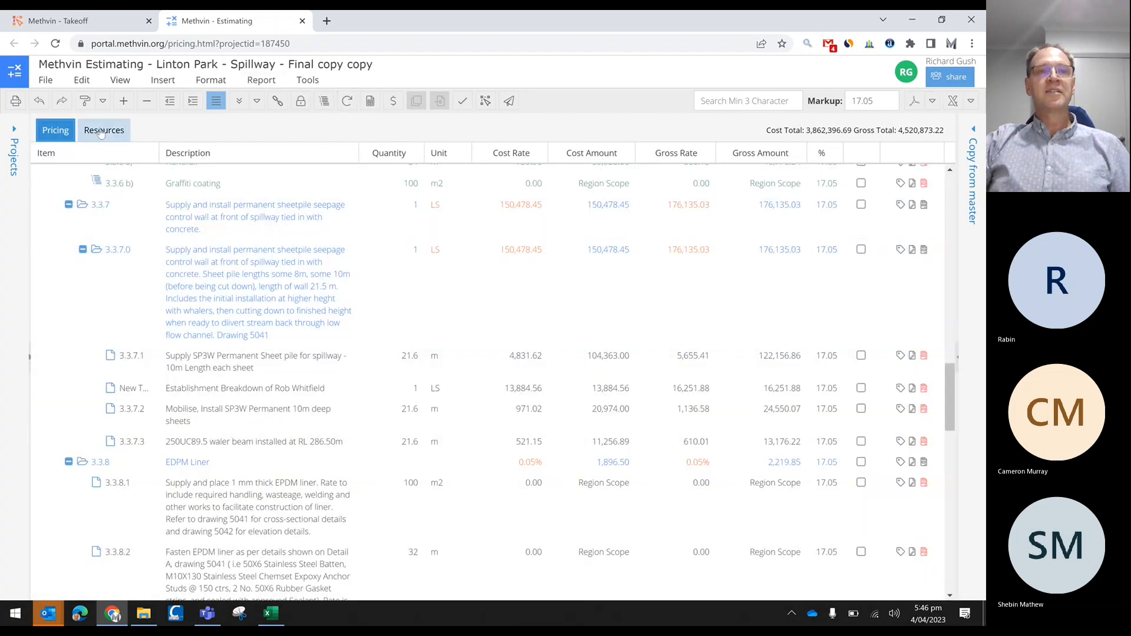
Cross-reference the Construction Worker Class 2 labour base rate to examine which resources use it
click(103, 132)
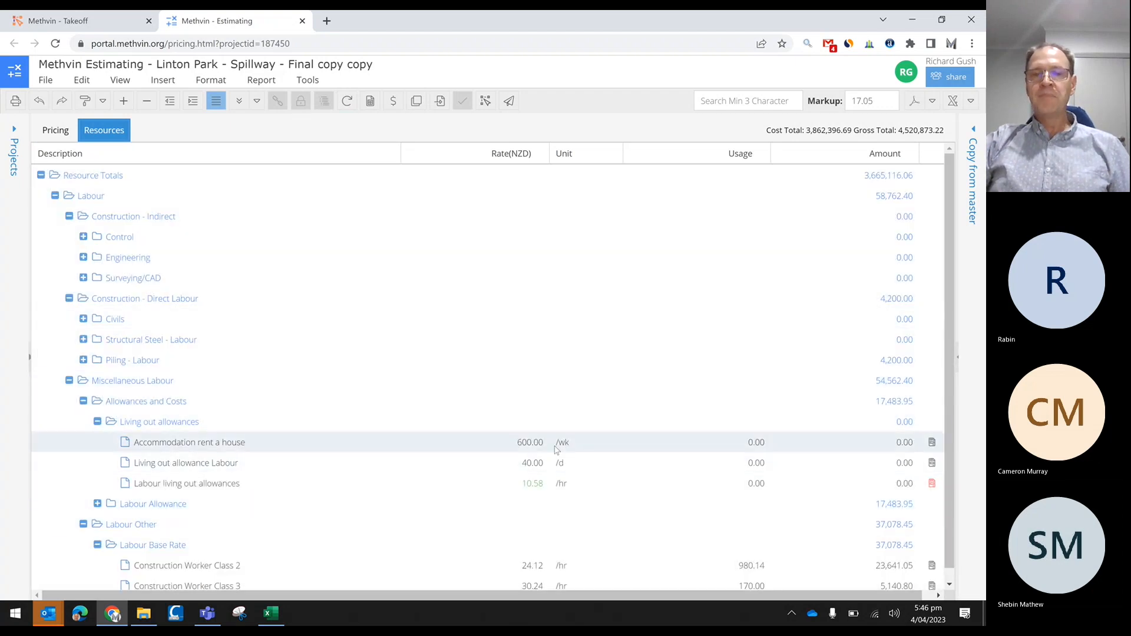
scroll(556, 450, down, 5)
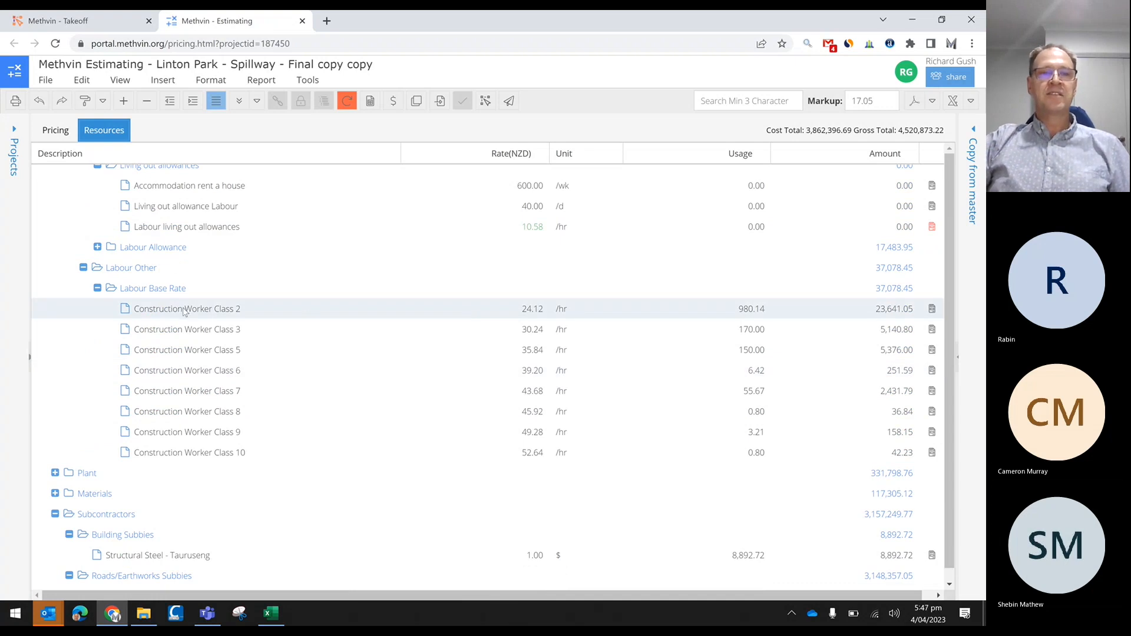
click(190, 318)
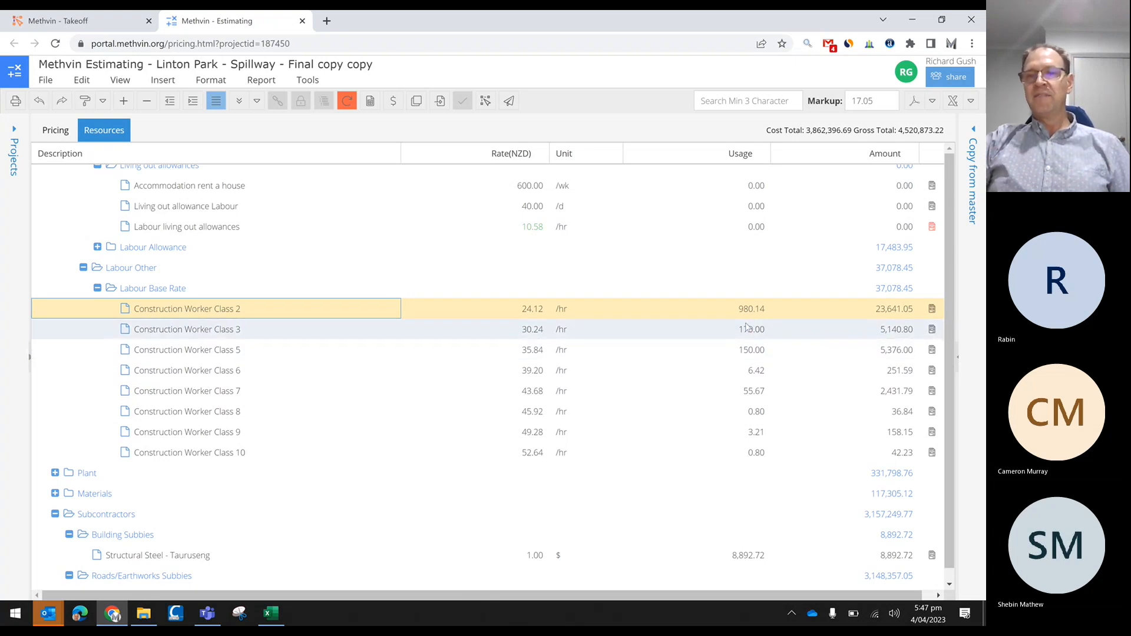
right_click(741, 305)
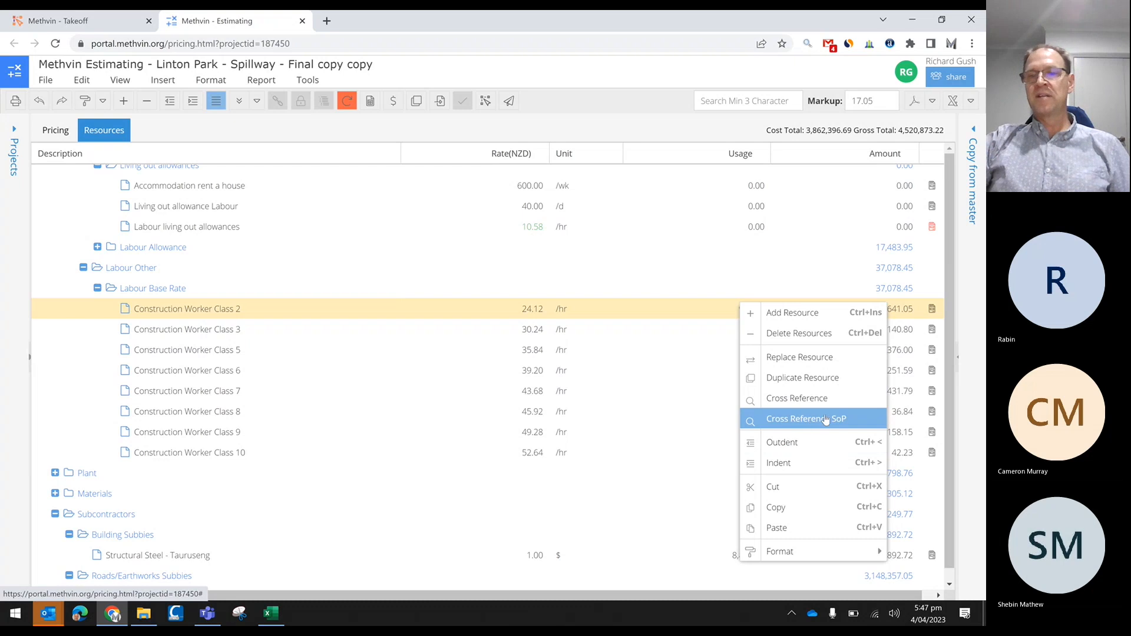
click(784, 406)
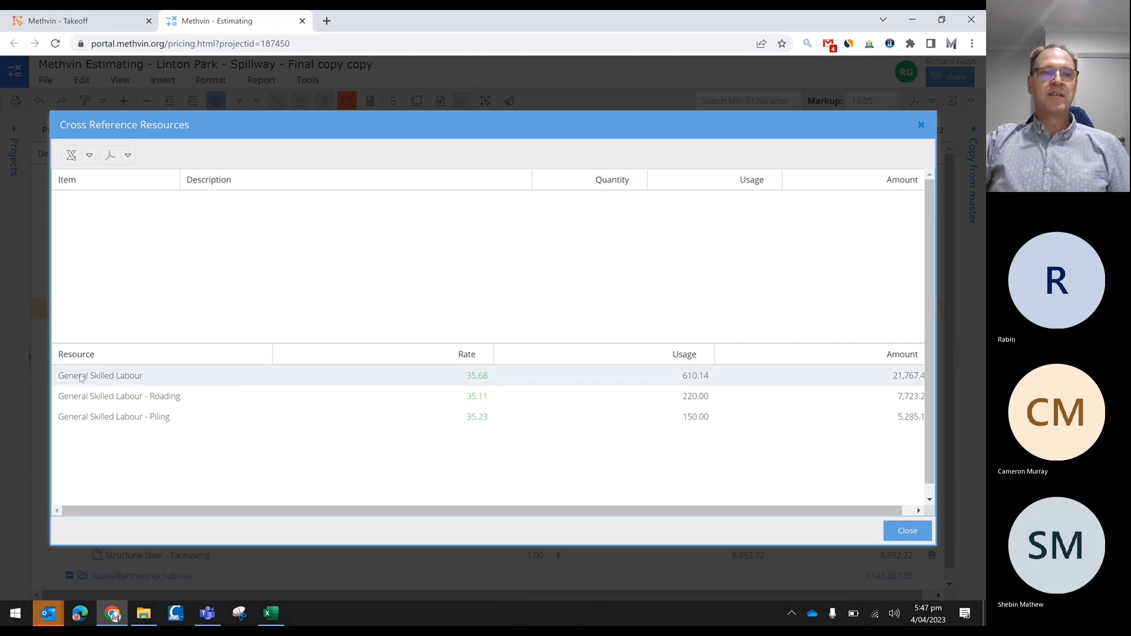
click(122, 381)
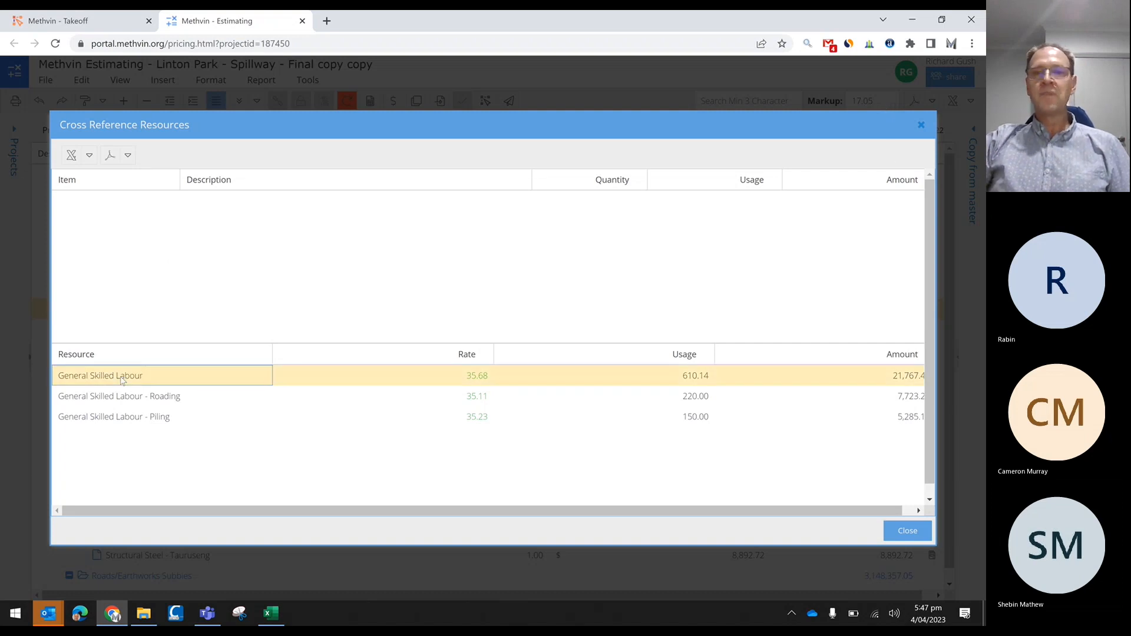
click(922, 126)
scroll(487, 259, up, 5)
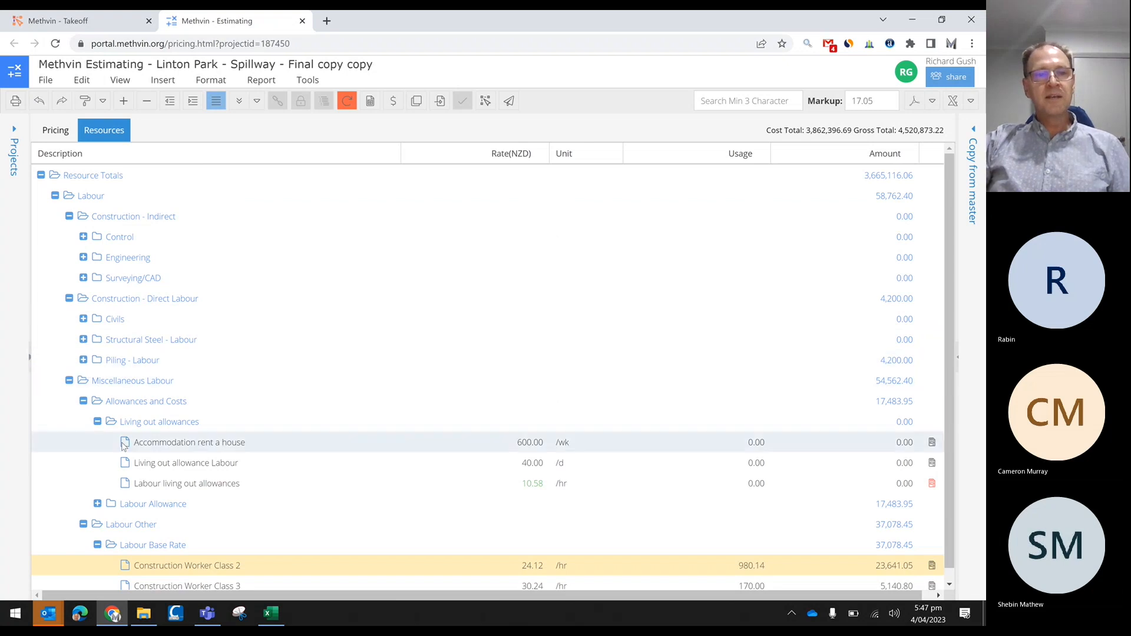
Cross-reference the General Skilled Labour resource under Civils and look through the items that use it
scroll(99, 257, down, 3)
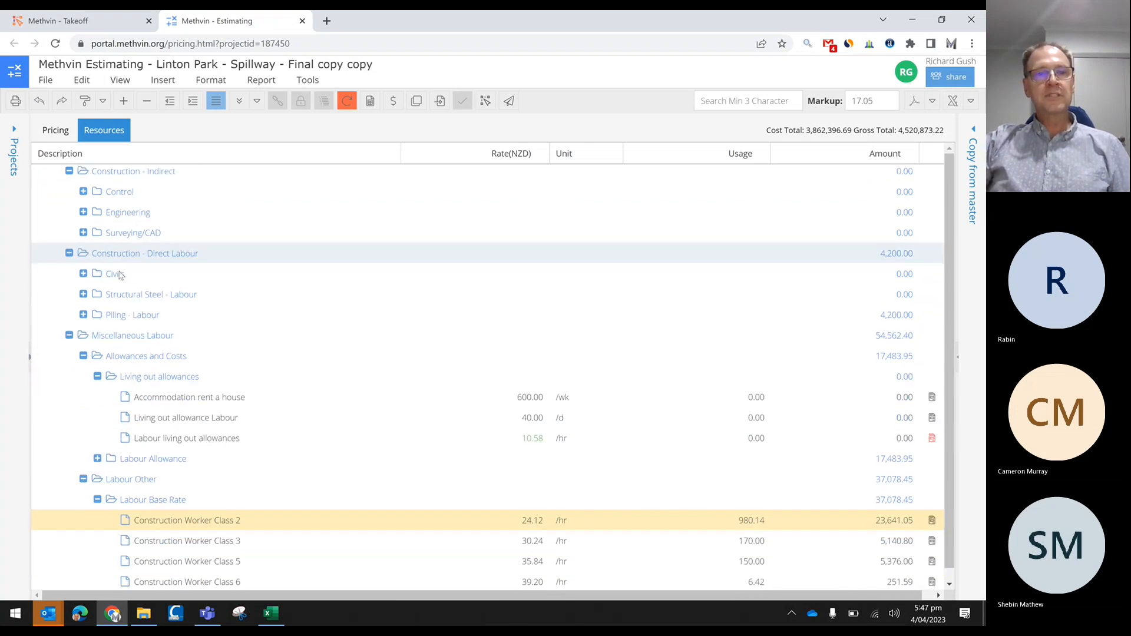
scroll(99, 248, up, 3)
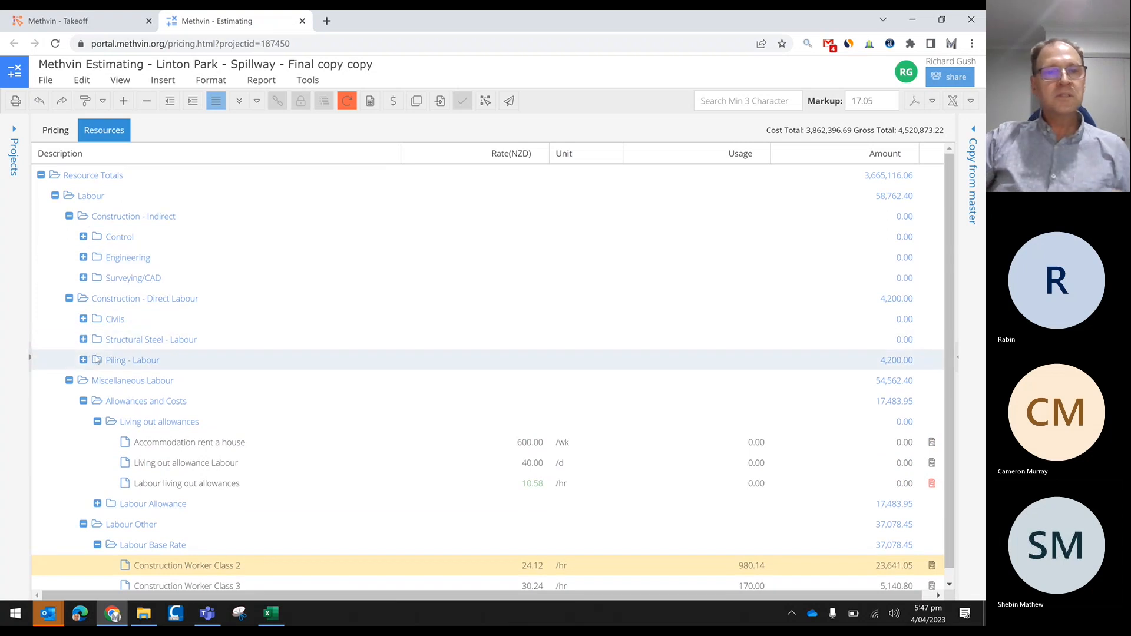
click(84, 320)
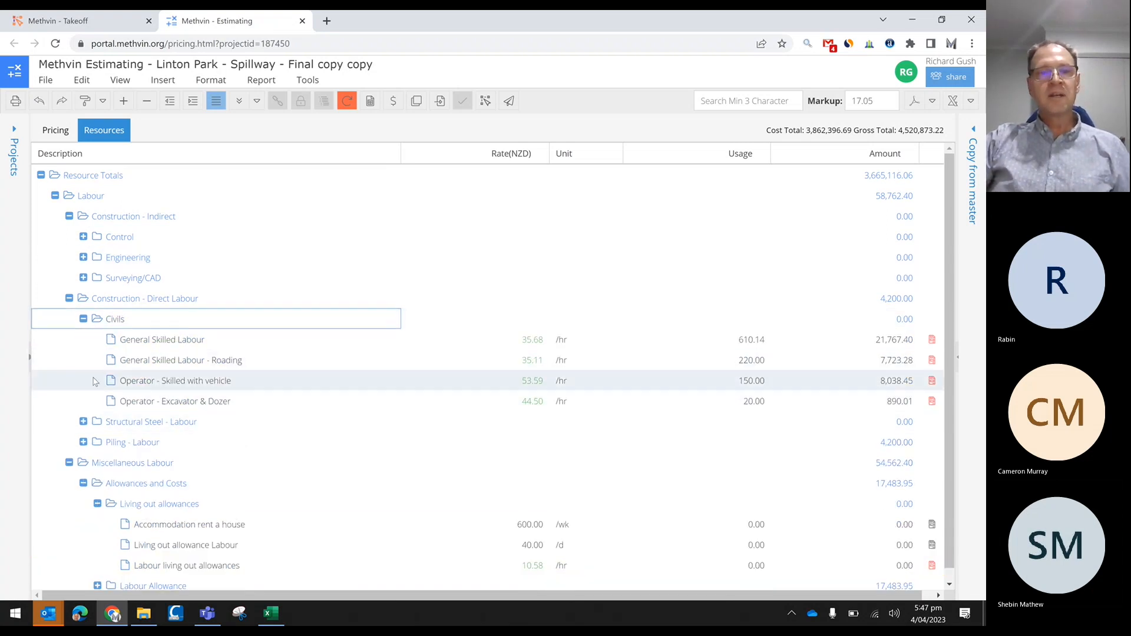
click(517, 346)
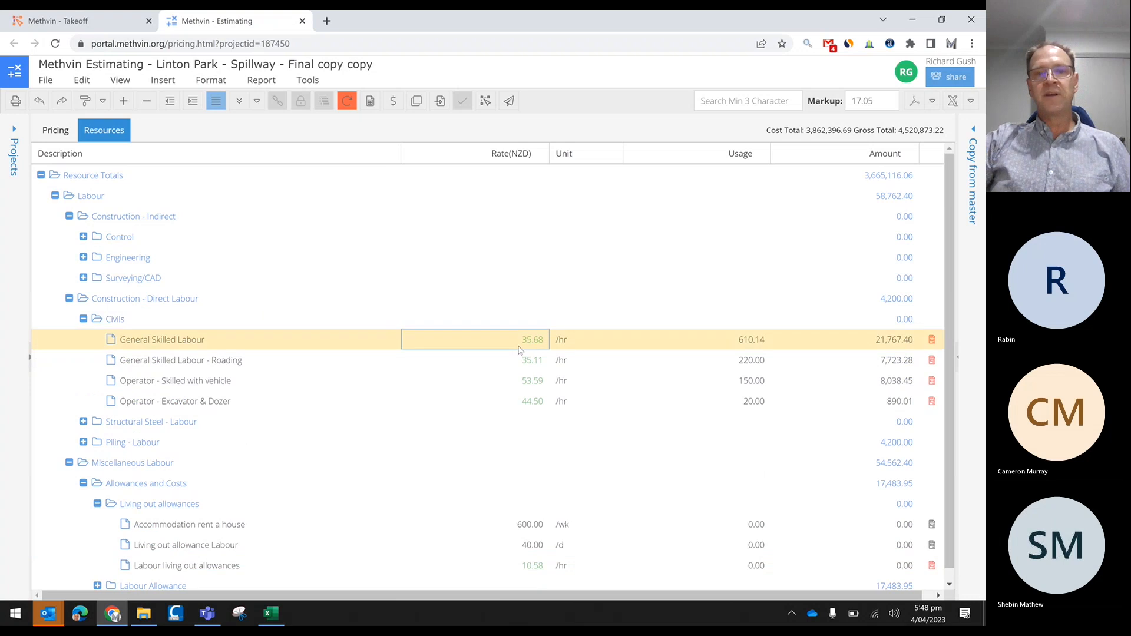
right_click(635, 340)
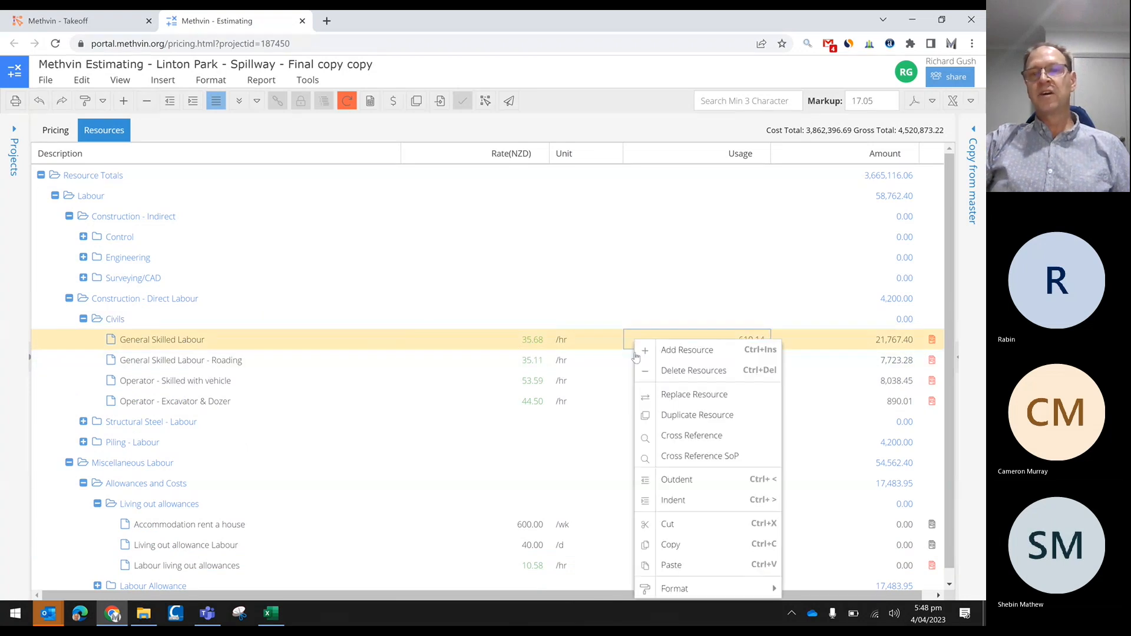
click(679, 440)
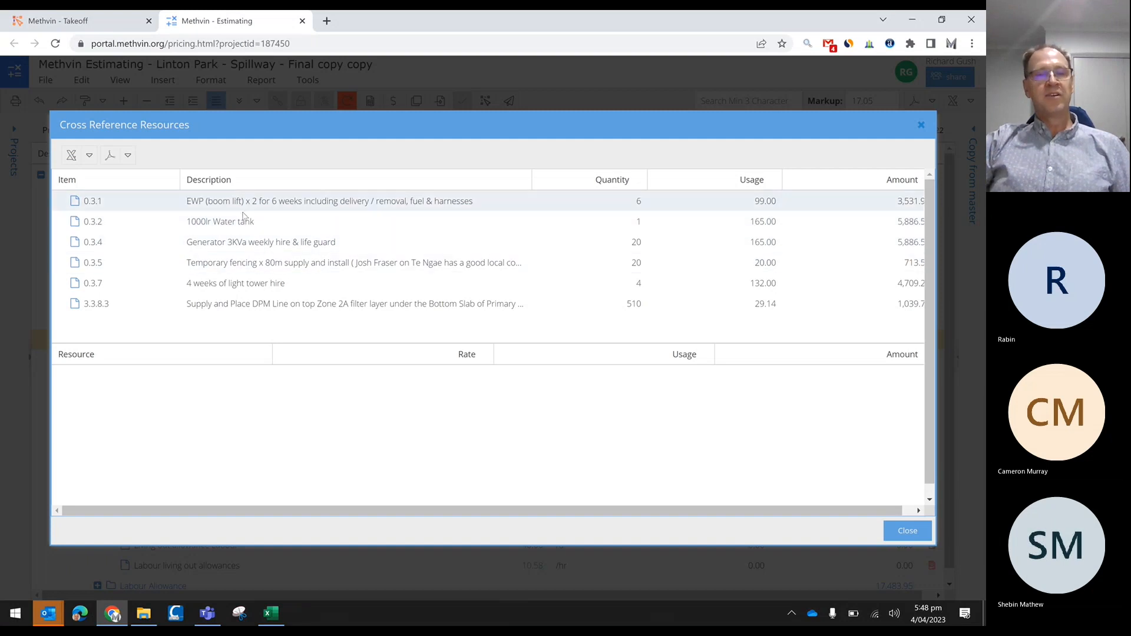
click(212, 207)
click(217, 221)
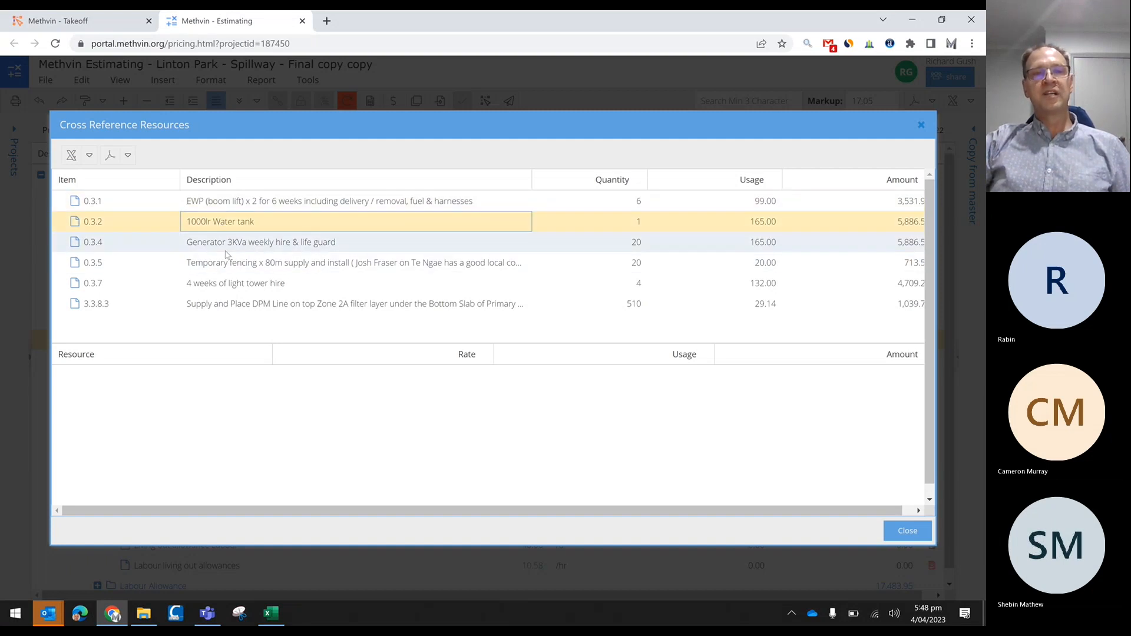
click(227, 245)
click(230, 276)
click(236, 304)
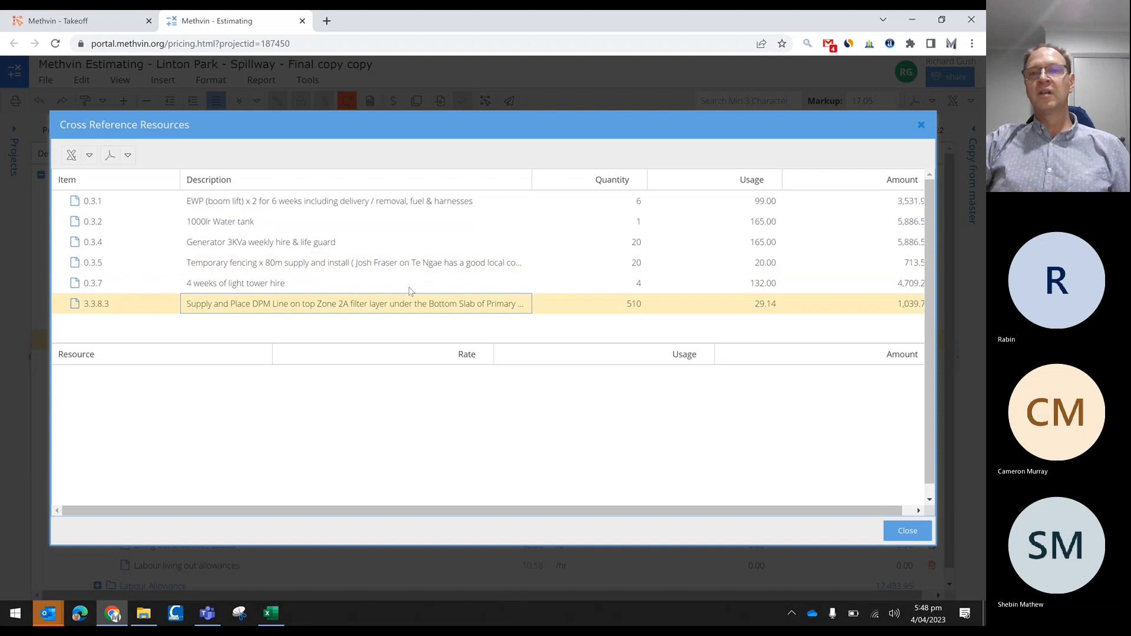
click(921, 127)
Cross-reference the Structural Steel - Tauruseng subcontractor against the SoP to examine which schedule items use it
scroll(462, 300, down, 1)
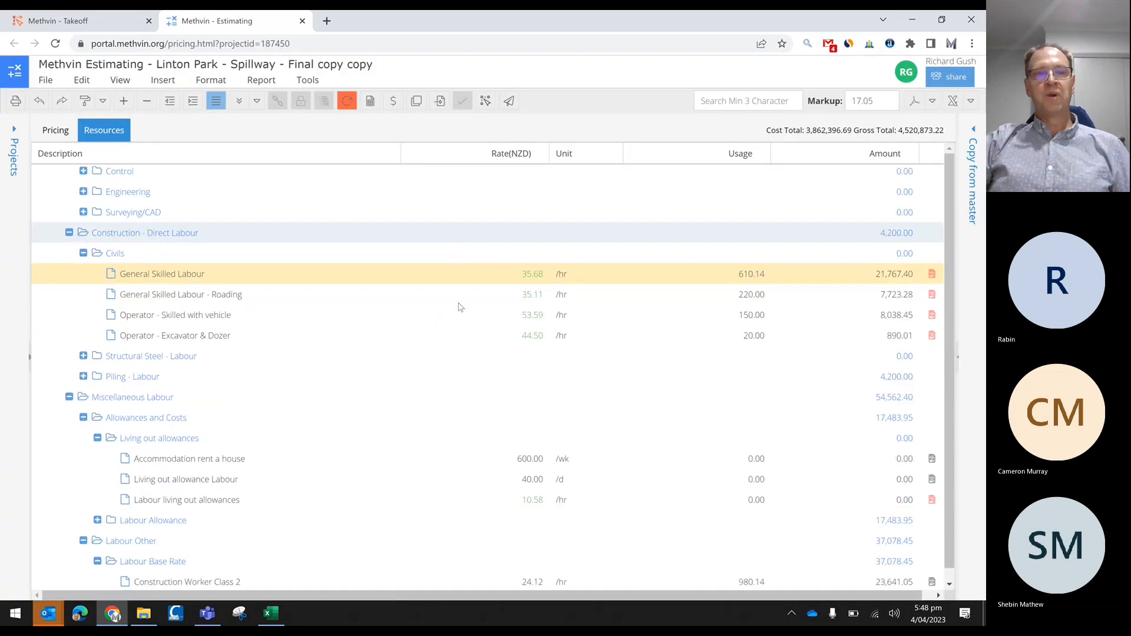
scroll(460, 307, down, 6)
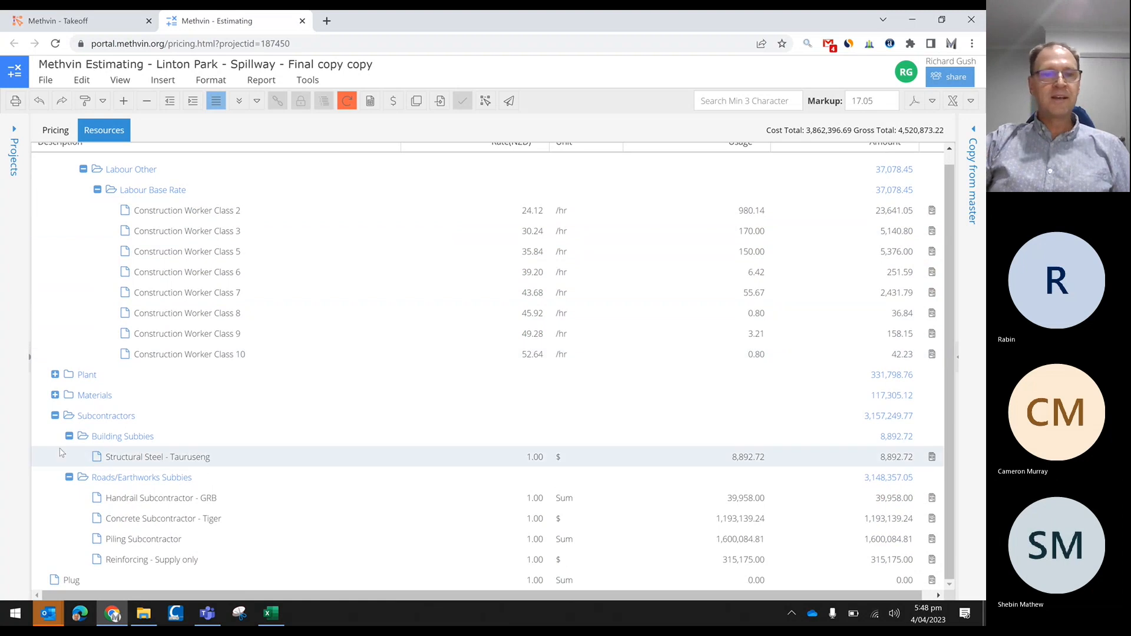
click(172, 462)
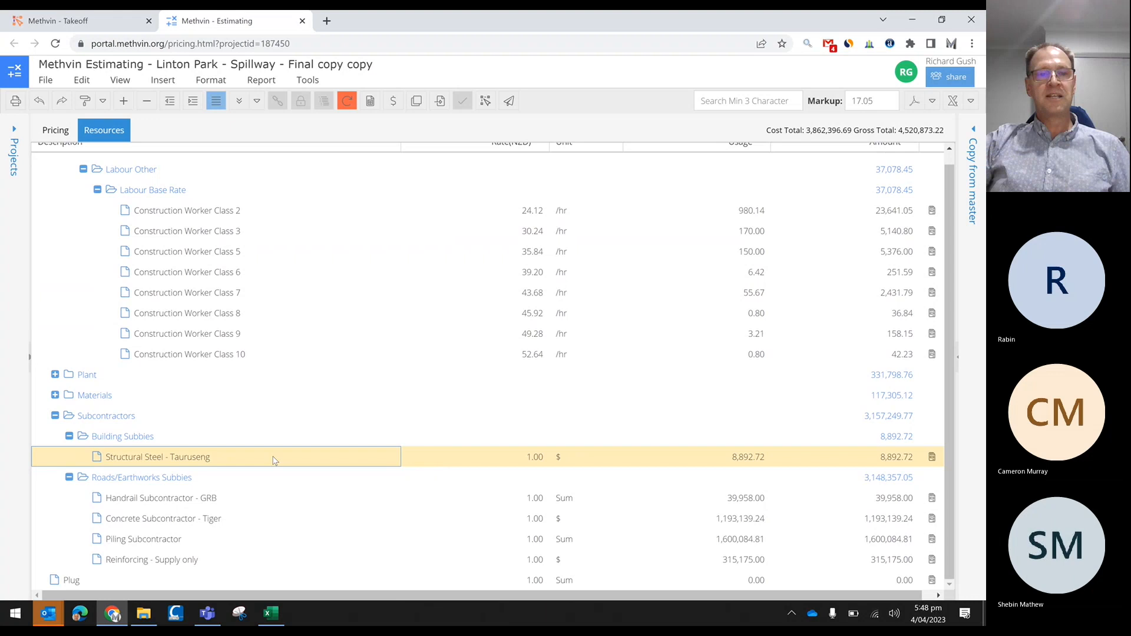
right_click(746, 461)
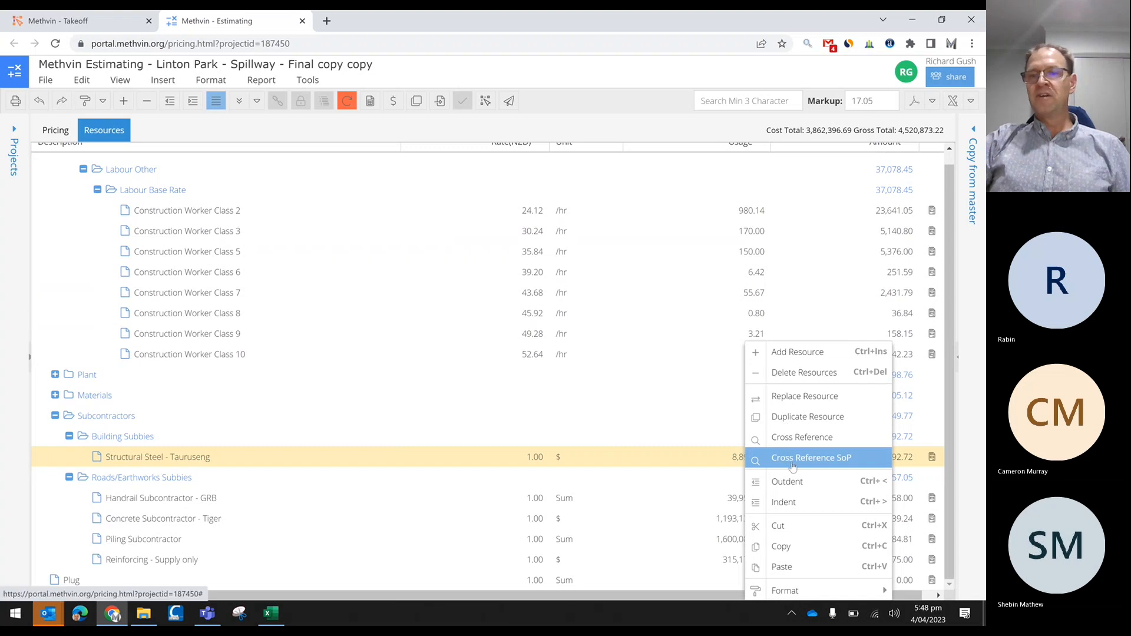
click(846, 464)
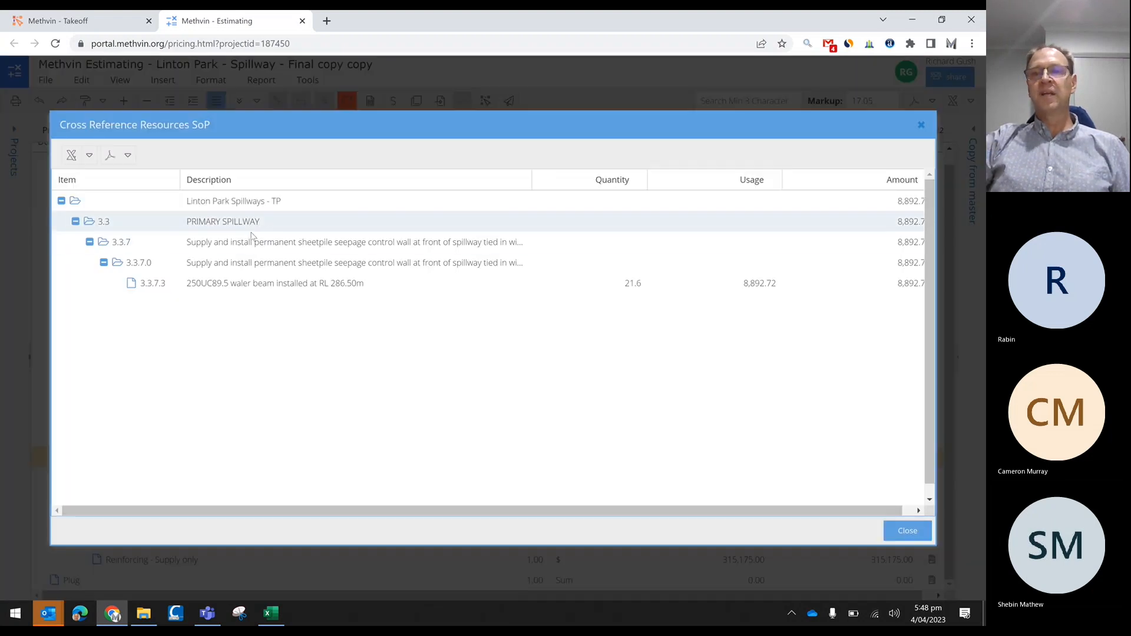
click(307, 285)
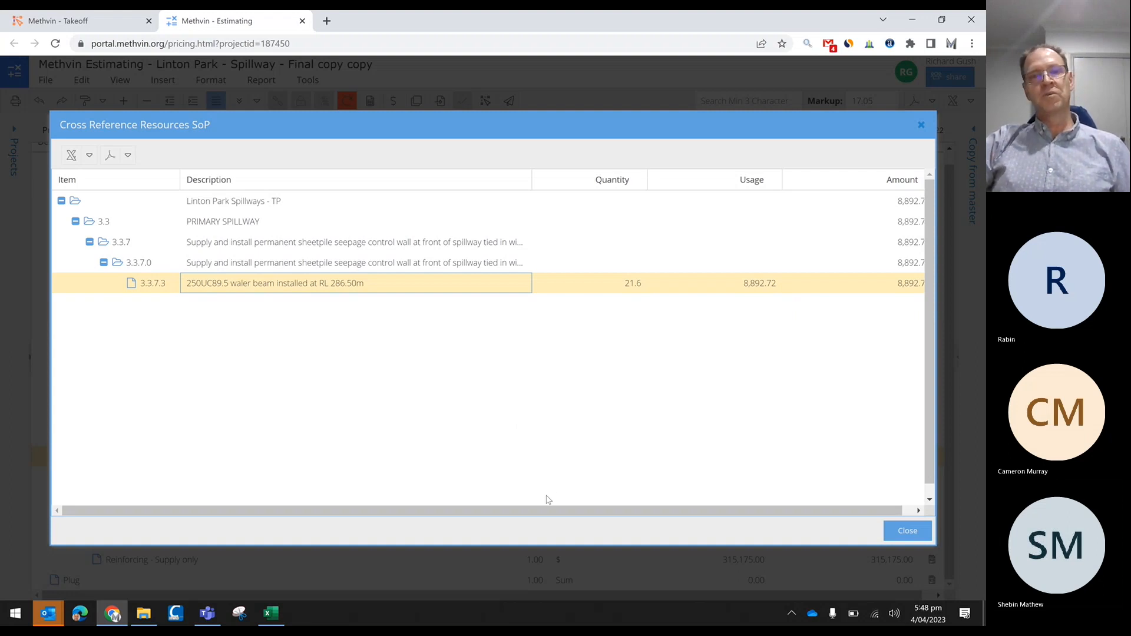
click(924, 127)
scroll(589, 248, up, 10)
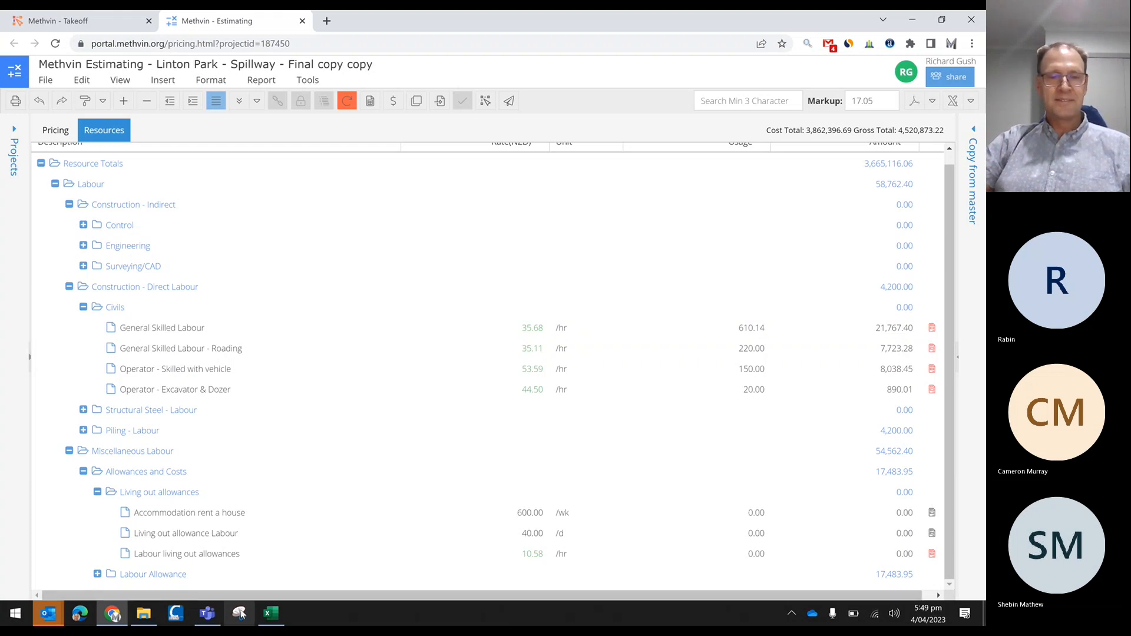
mouse_move(204, 618)
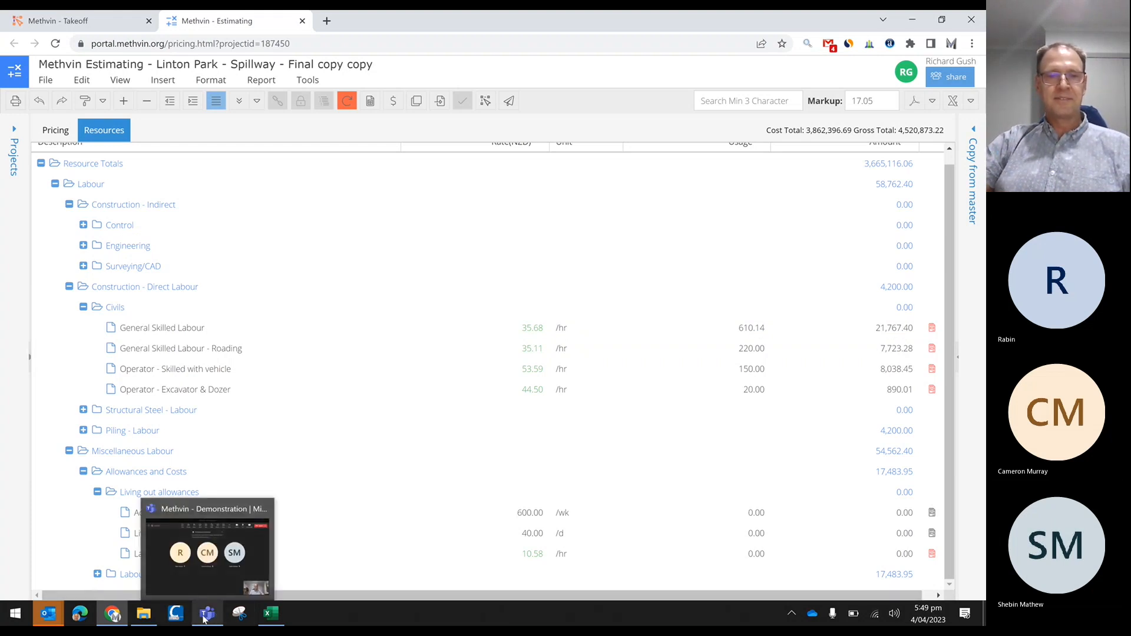
click(203, 574)
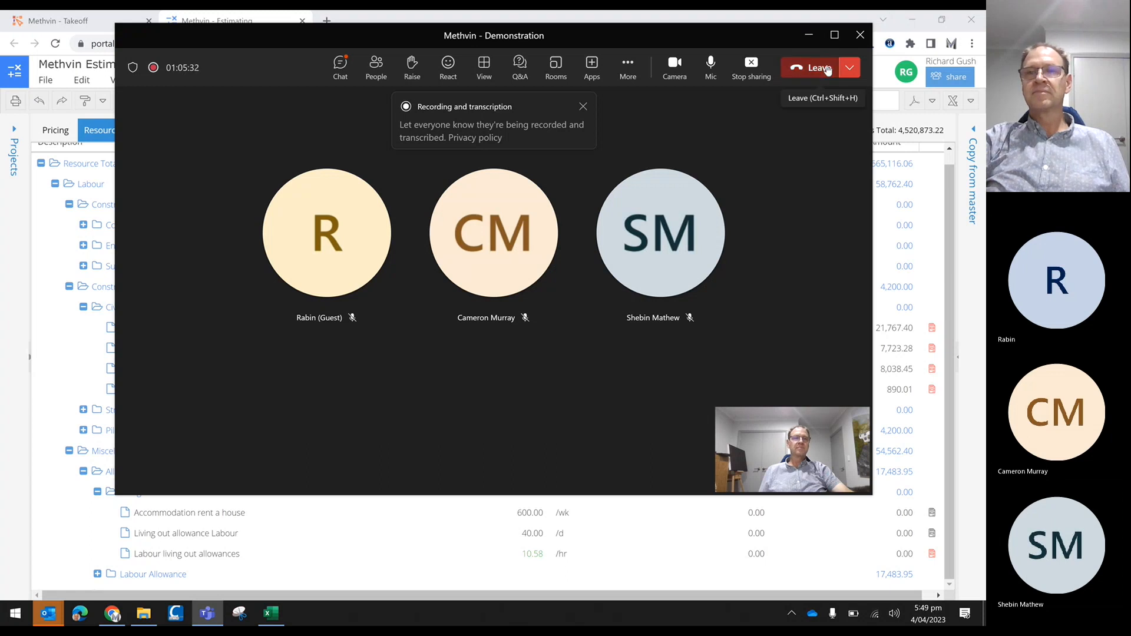
click(808, 36)
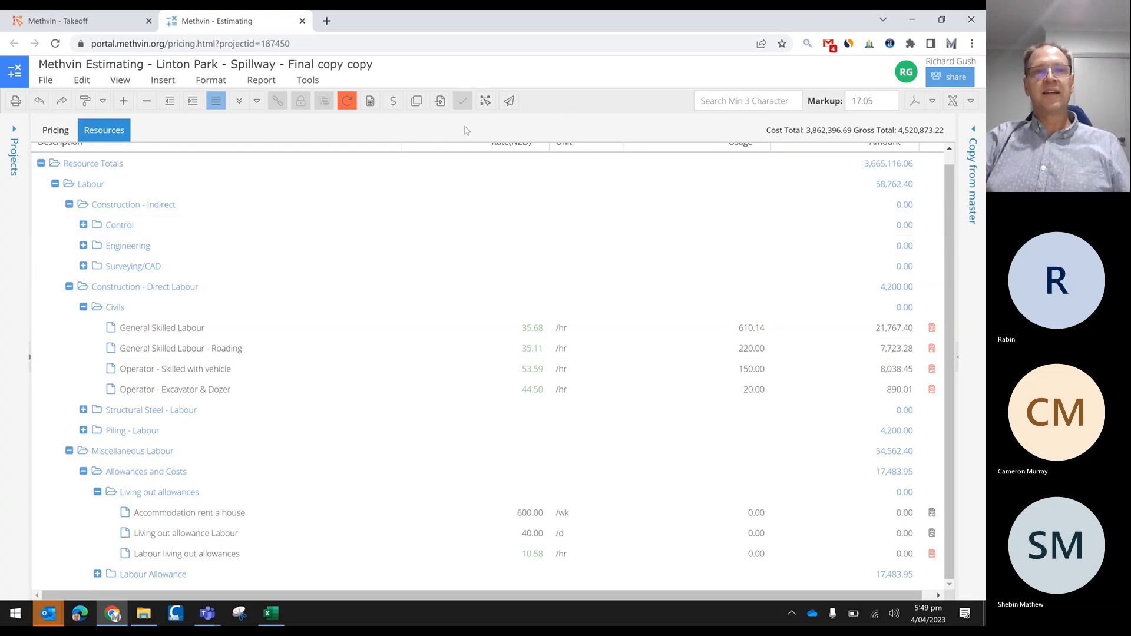
Set the project markup to 15 and go to the pricing schedule
drag(877, 102, 846, 102)
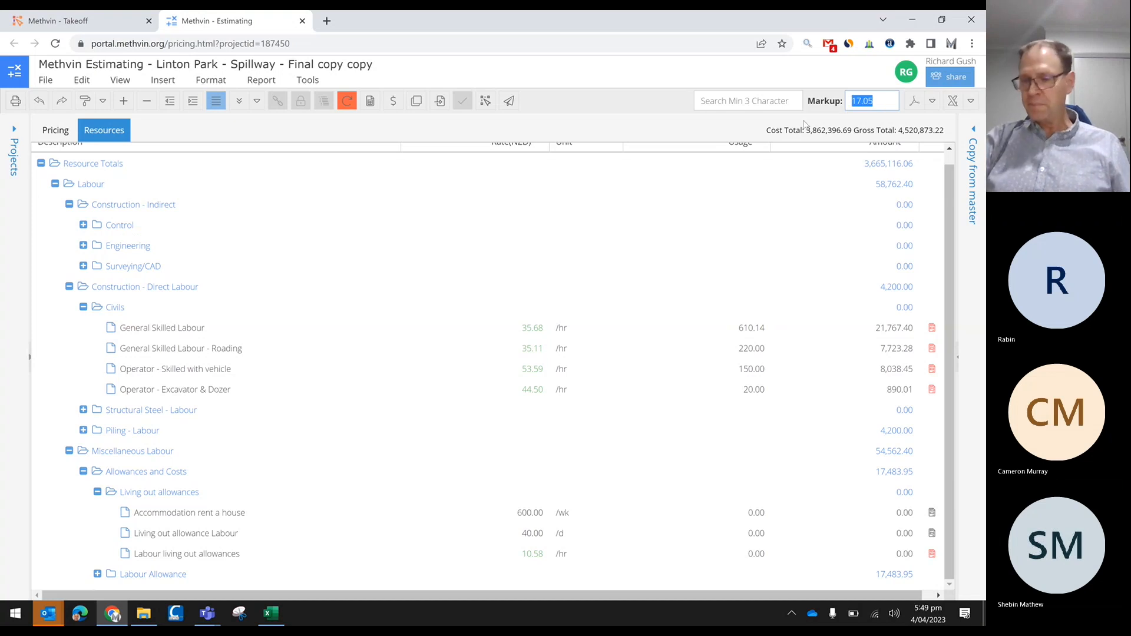
text(15)
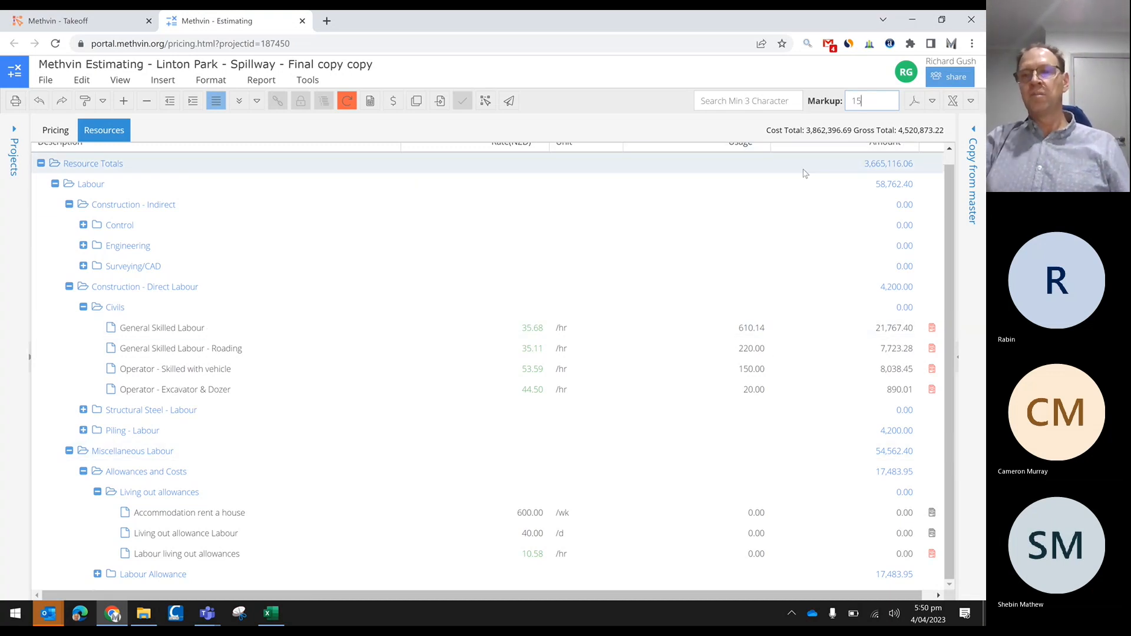
key(Return)
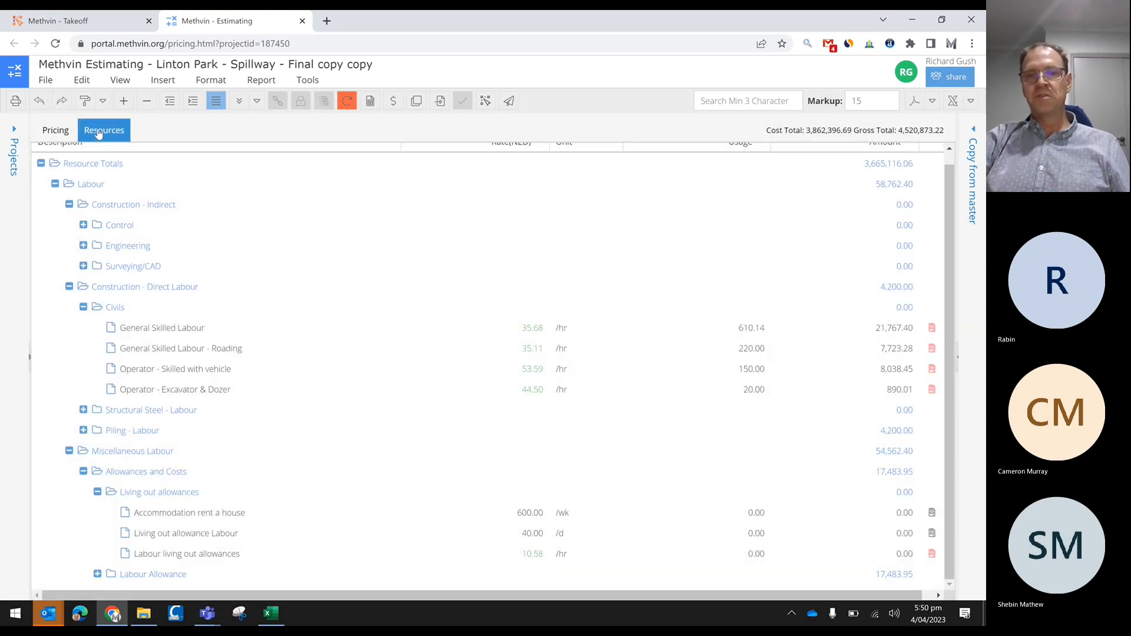
click(56, 130)
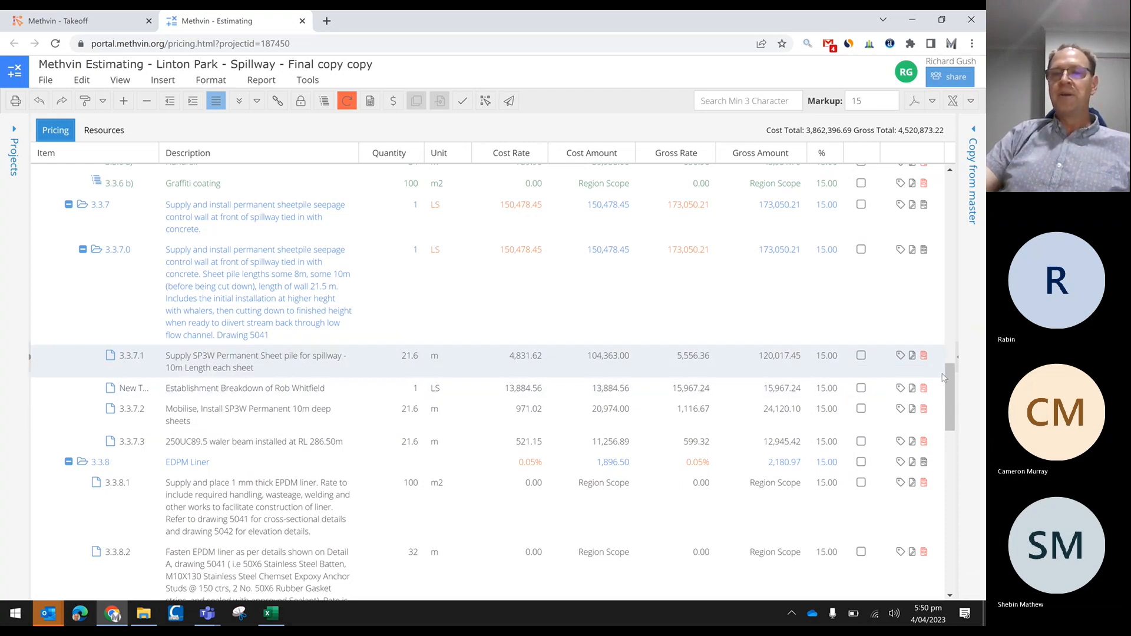
Set the markup of item 3.3.7.1, Supply SP3W Permanent Sheet pile for spillway, to 35%
click(827, 357)
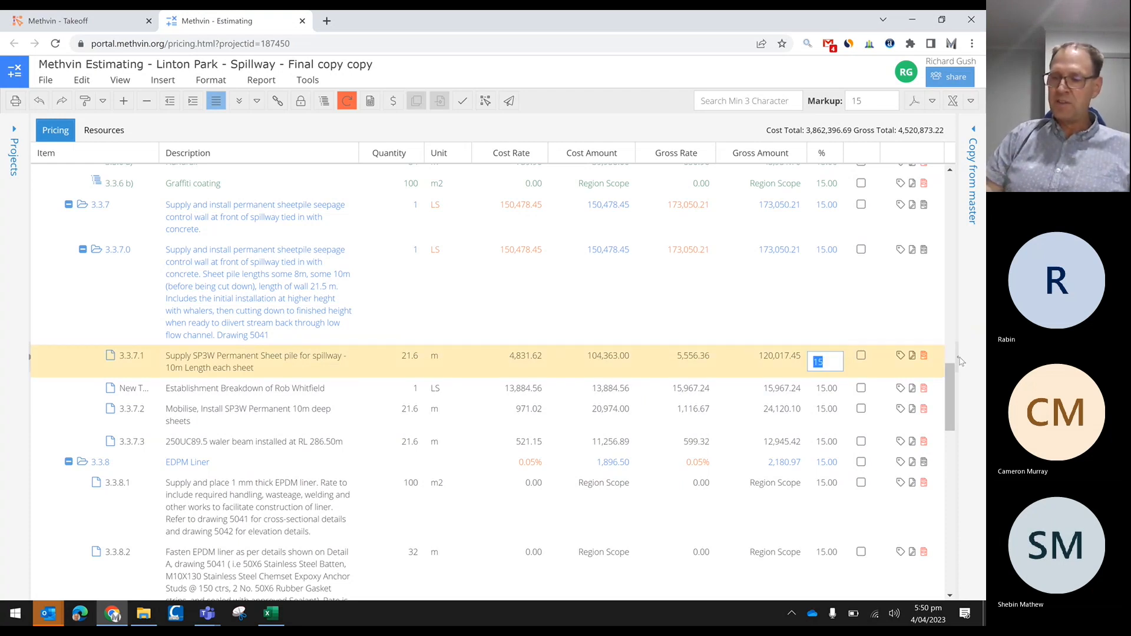
text(3)
key(Return)
key(Tab)
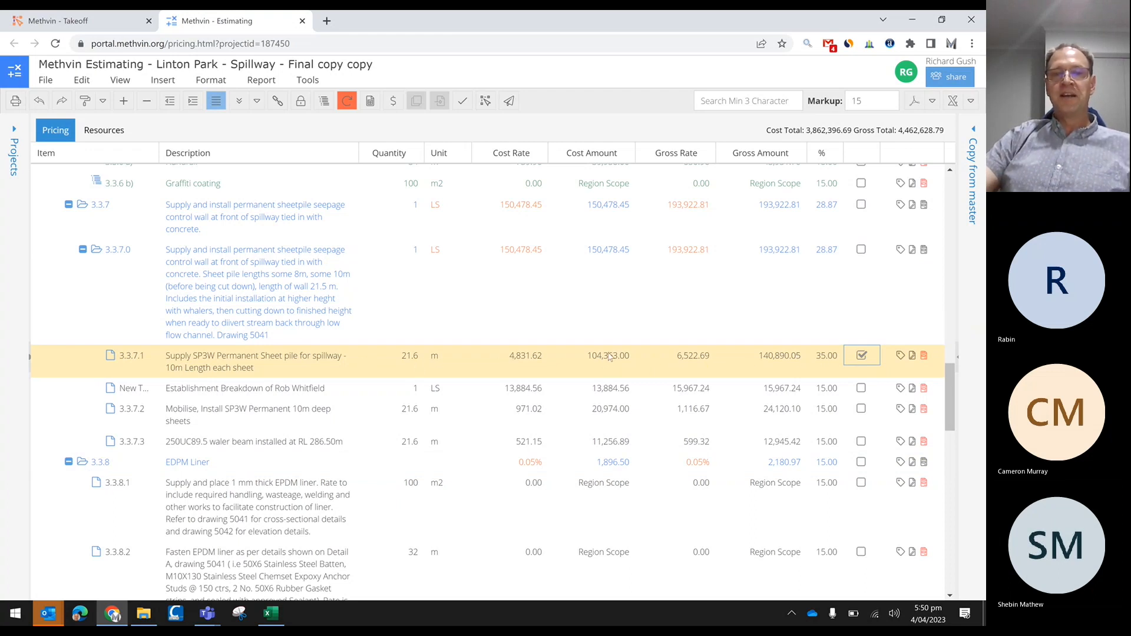
Set the gross rate of the locked item 3.3.7.1 to 7500 and accept changing the locked line
click(712, 362)
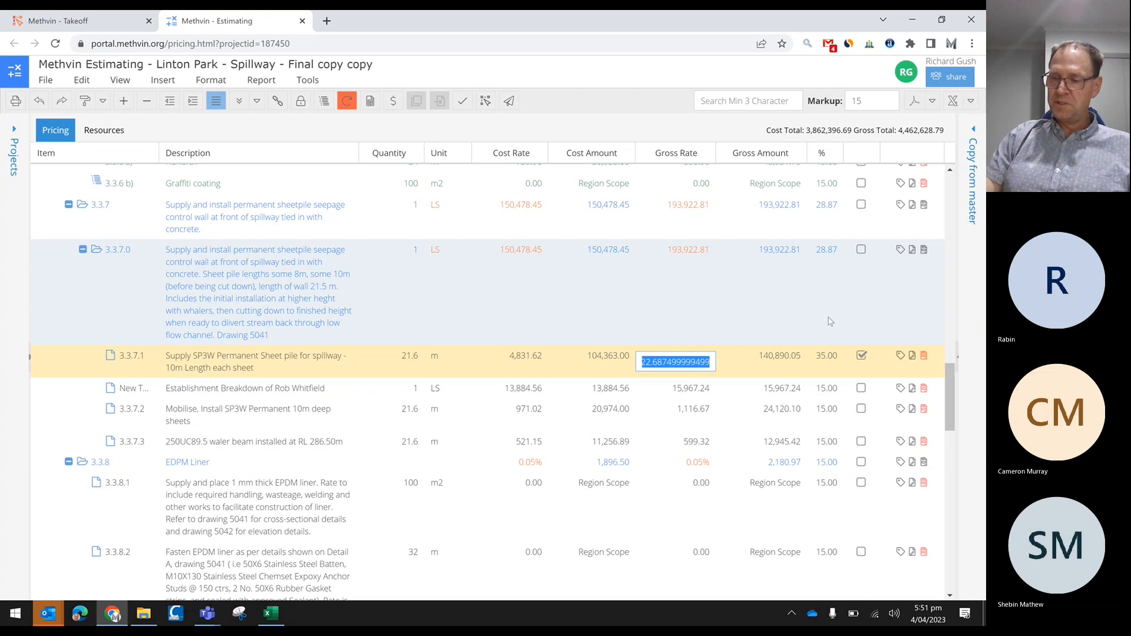
text(7500)
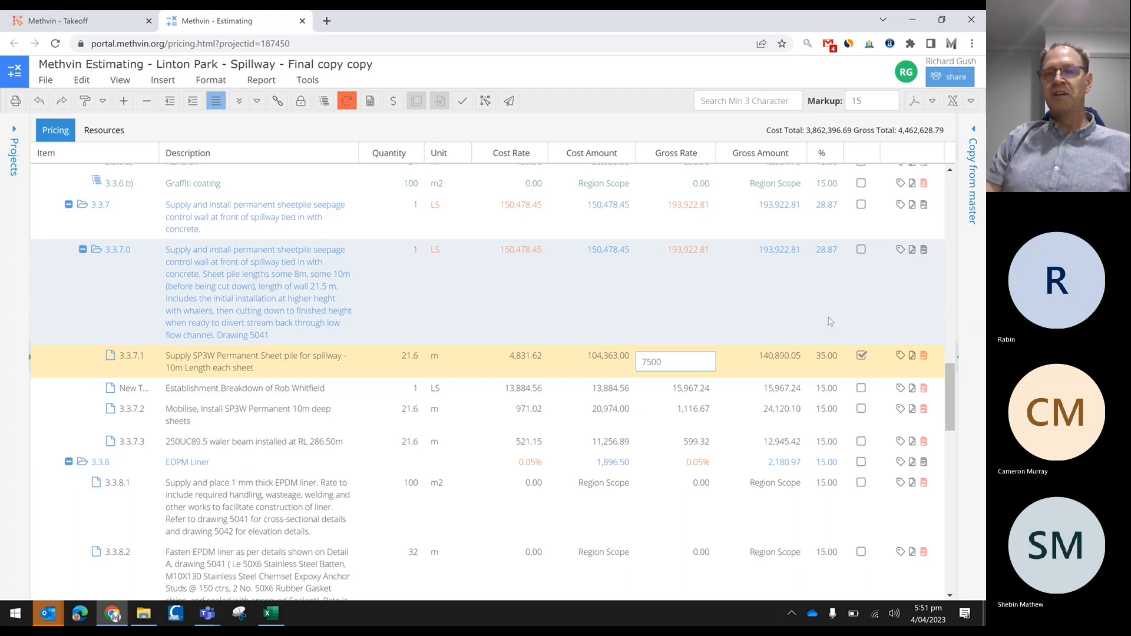
key(Return)
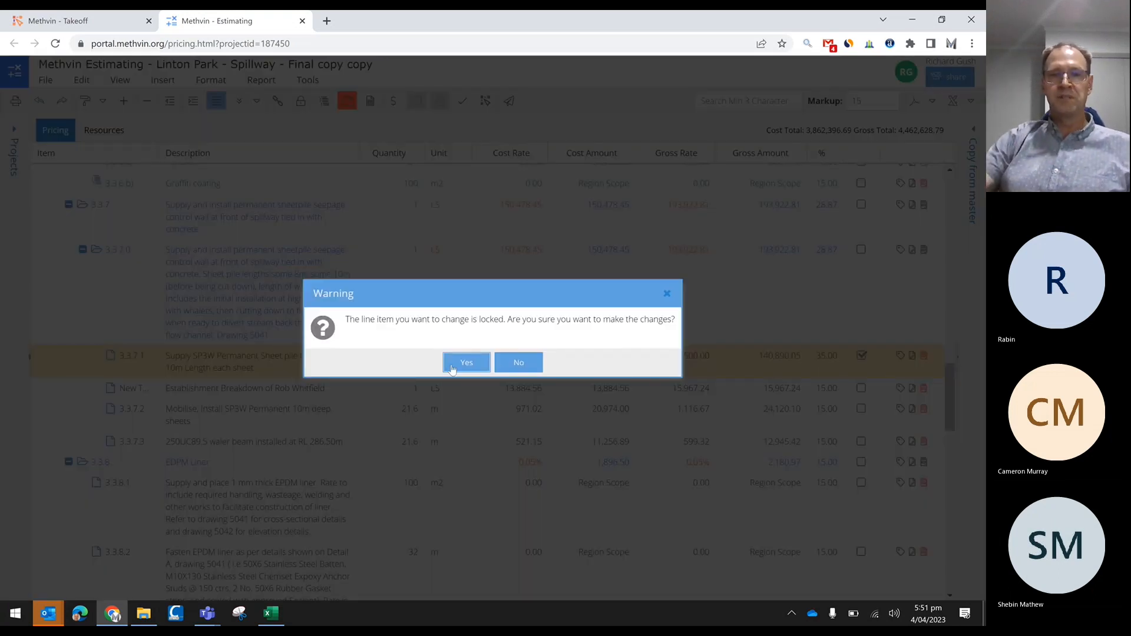
click(466, 363)
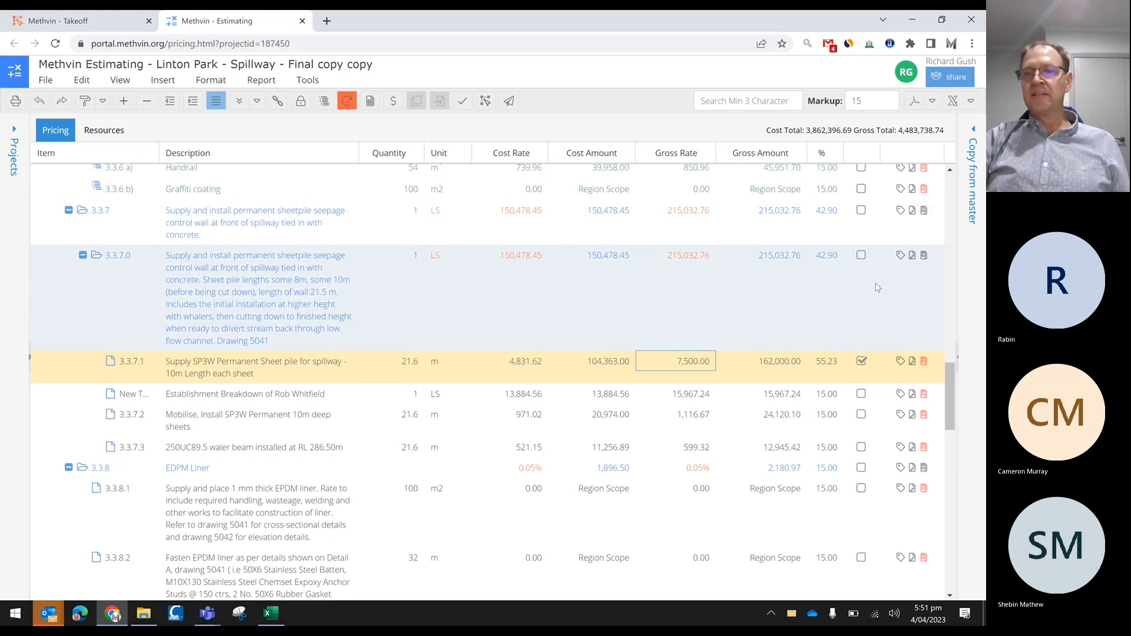
Add a tag to item 0.1.1, Staff, with the text lines "gettgw", "rgwdeq", "wfvee" and "qe"
scroll(877, 287, up, 8)
scroll(877, 287, up, 15)
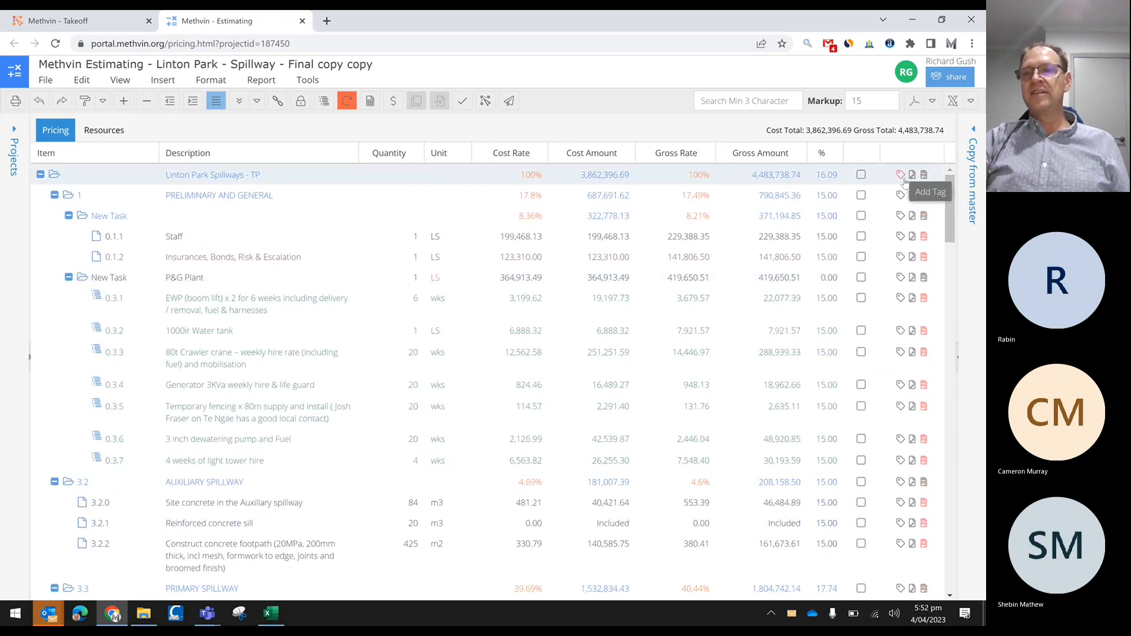
click(899, 237)
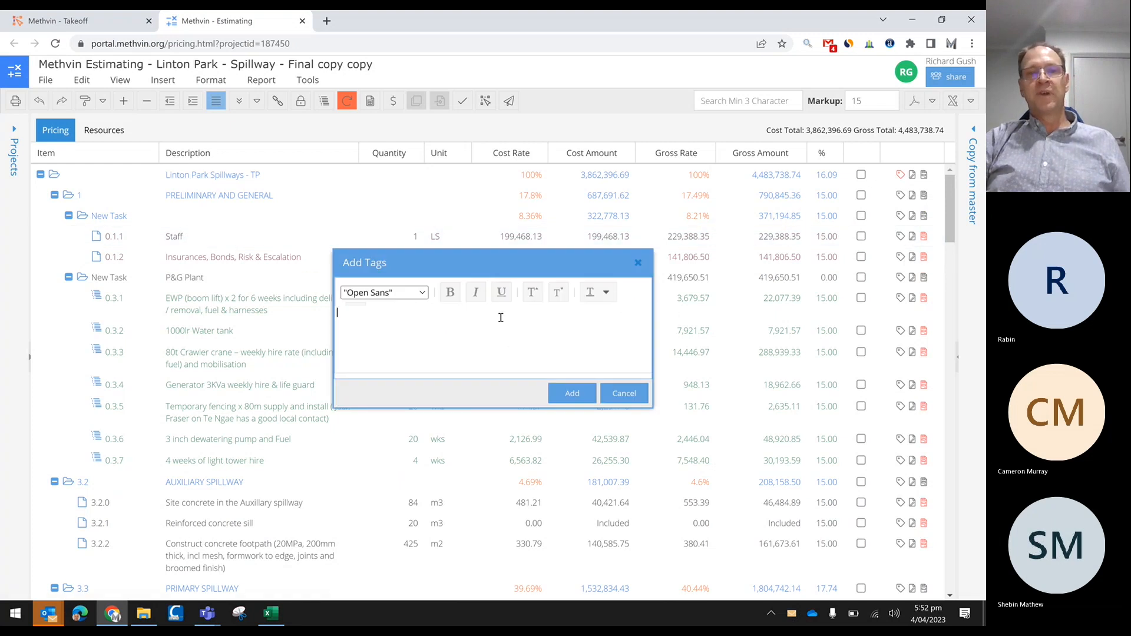
text(gettgw)
key(Return)
text(rgwdeq)
key(Return)
text(wfvee)
key(Return)
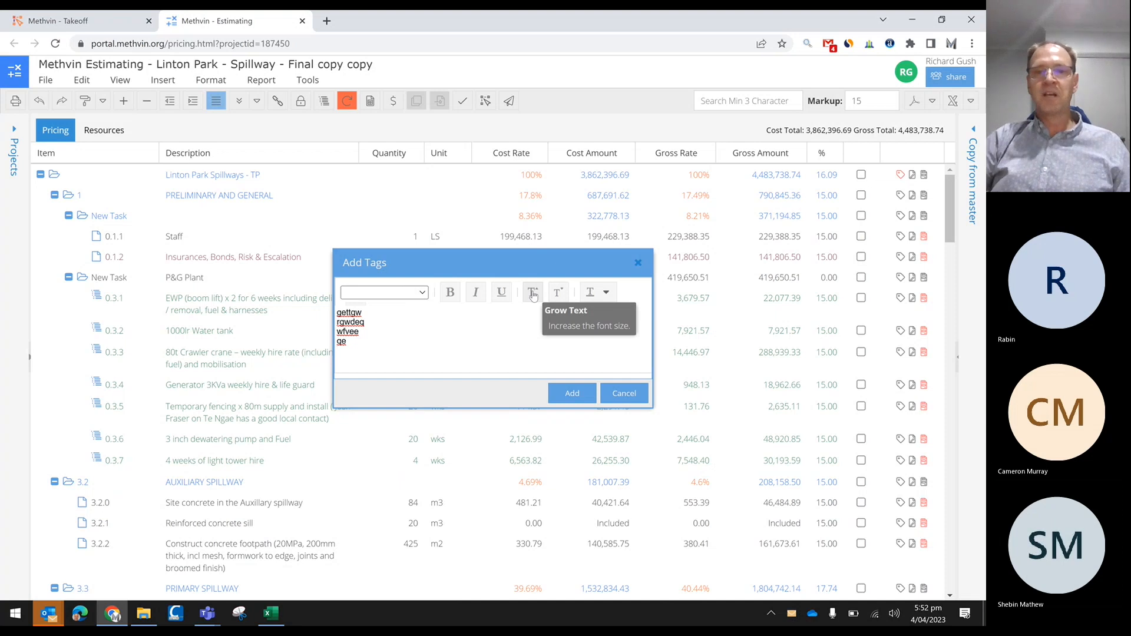
click(576, 399)
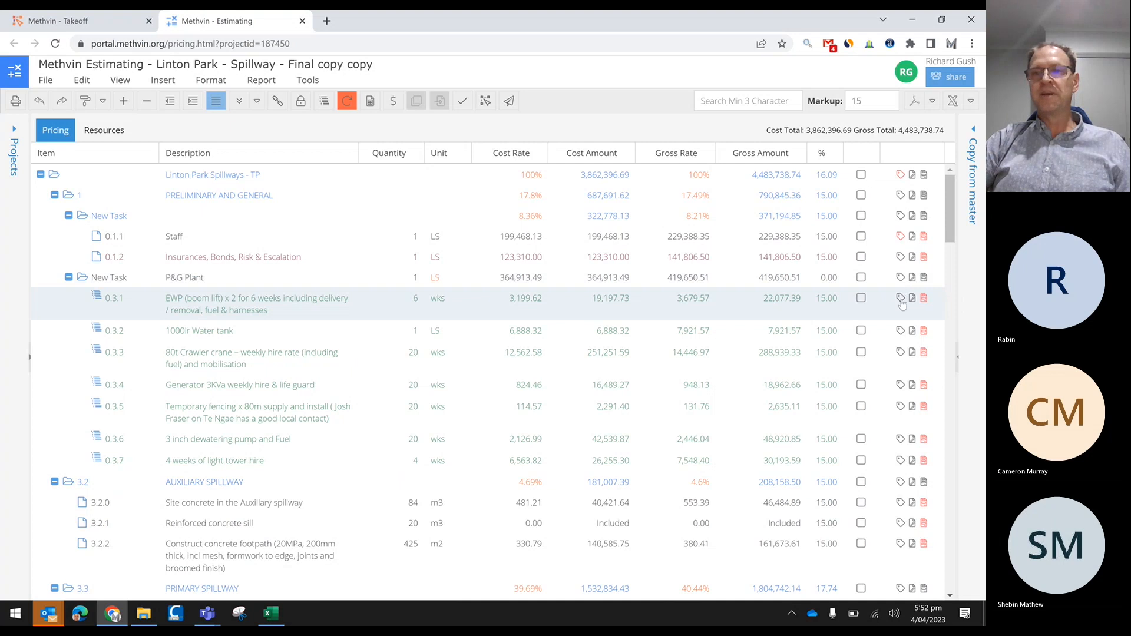
Add a note to item 0.3.1, EWP (boom lift), with the text lines "nvjkrgrnejs", "eggvrwefa" and "fwvq"
click(908, 301)
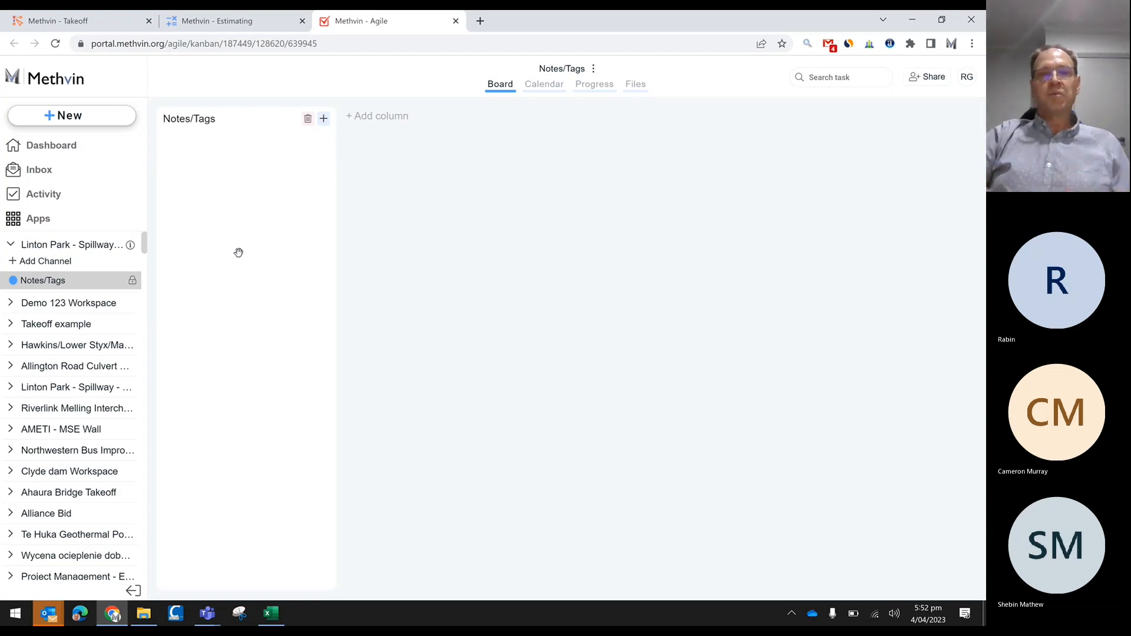
click(197, 179)
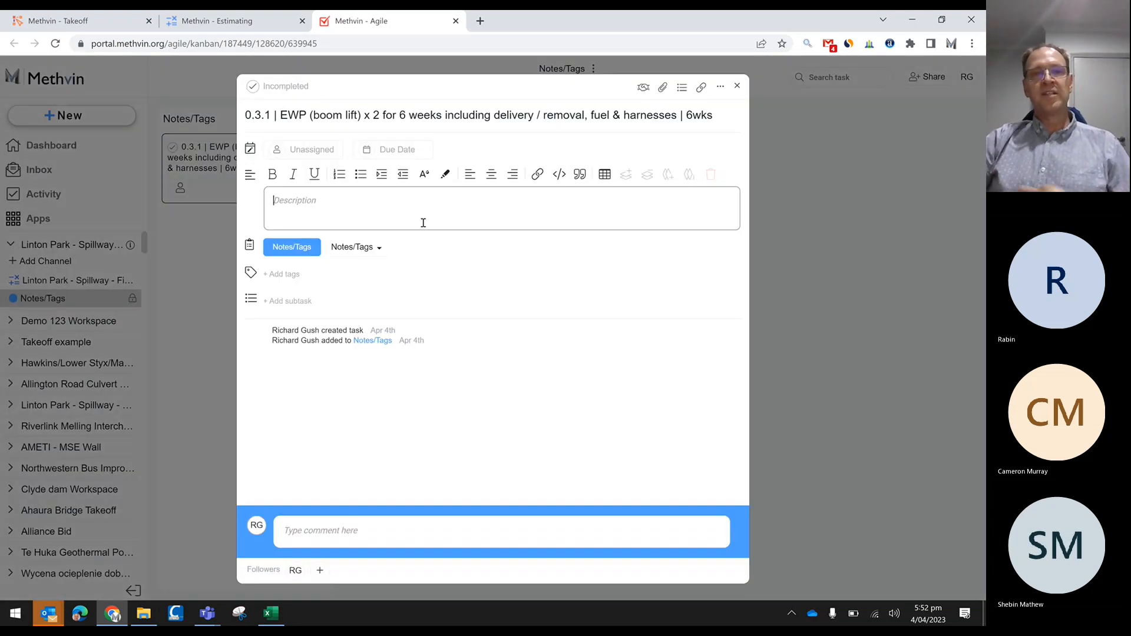
text(nvjkrgrnejs)
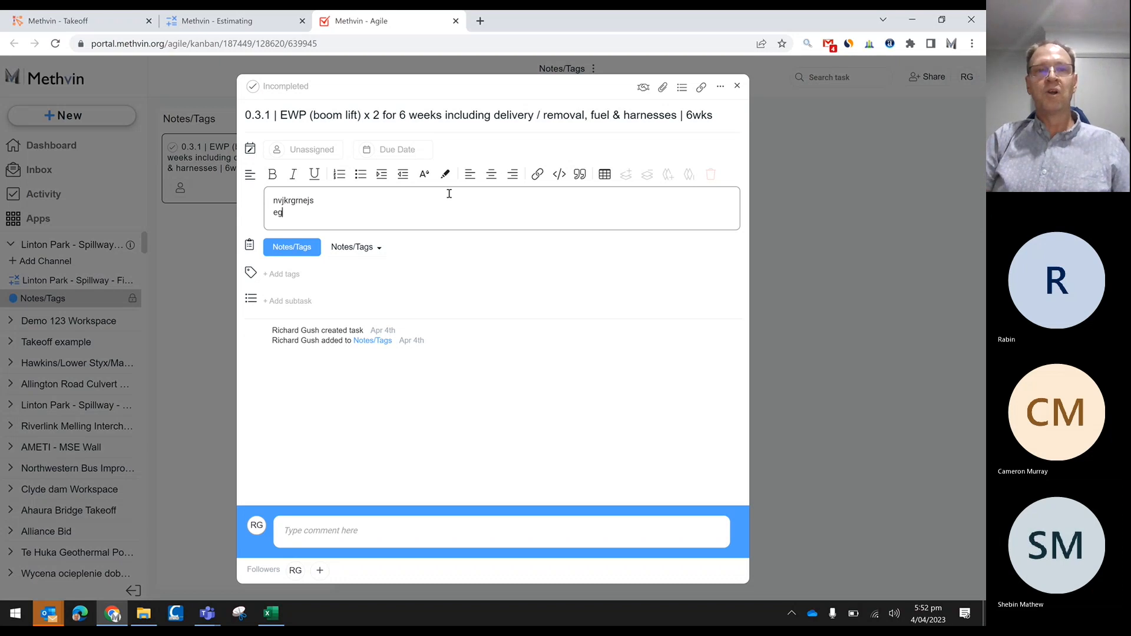
key(Return)
text(eggvrwefa)
key(Return)
text(fwvq)
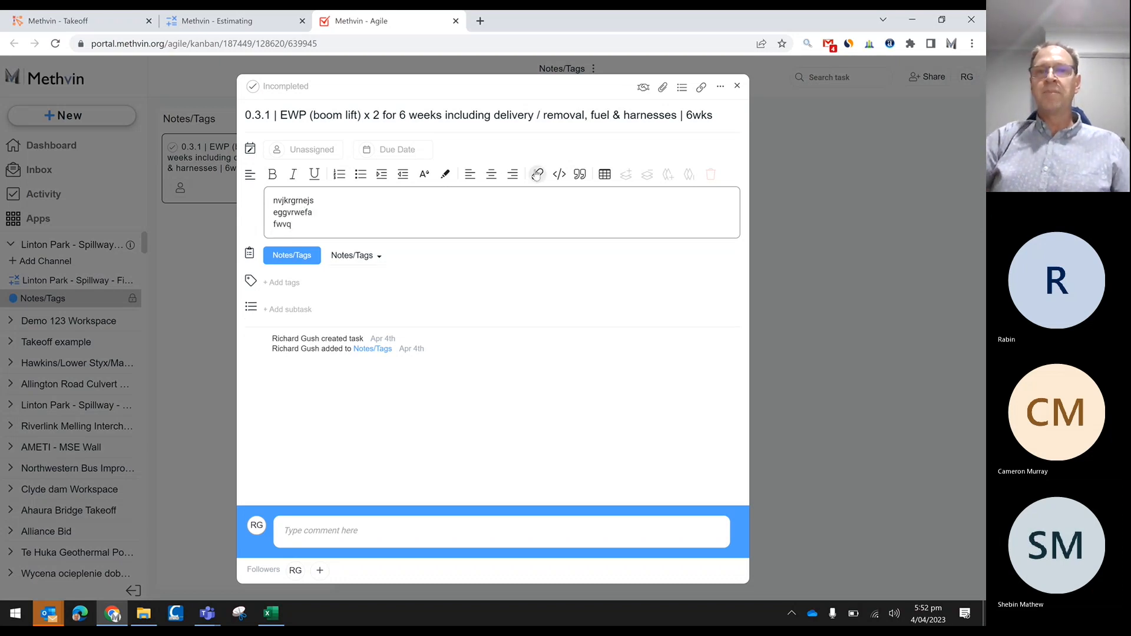
Attach the image Capture5 from the Methvin folder to the item 0.3.1 note and close the note
click(663, 88)
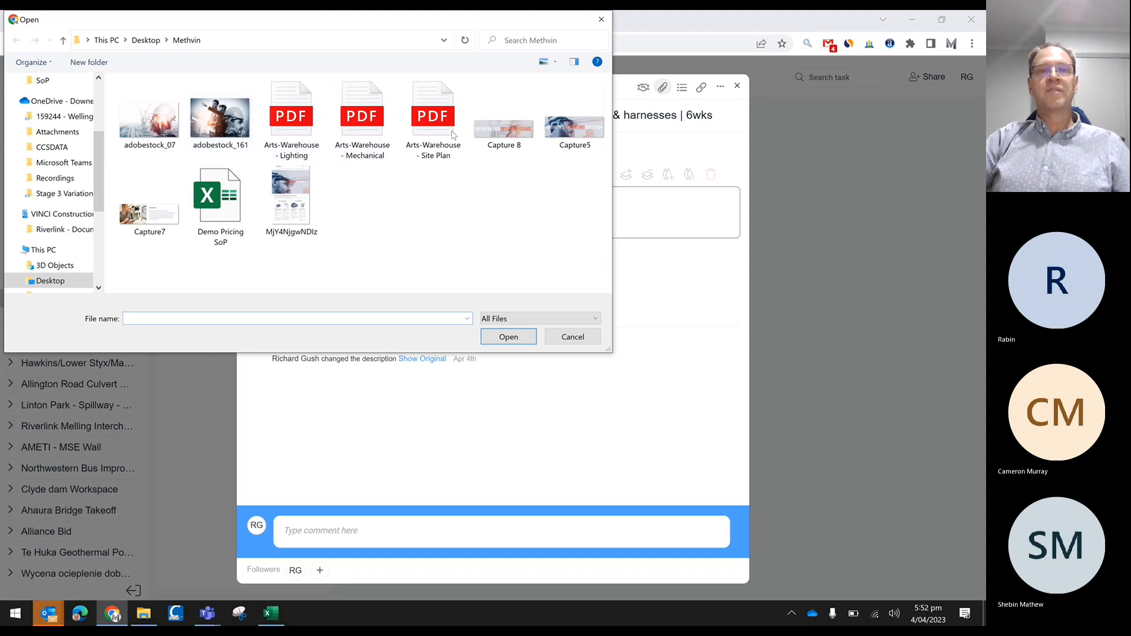
double_click(580, 130)
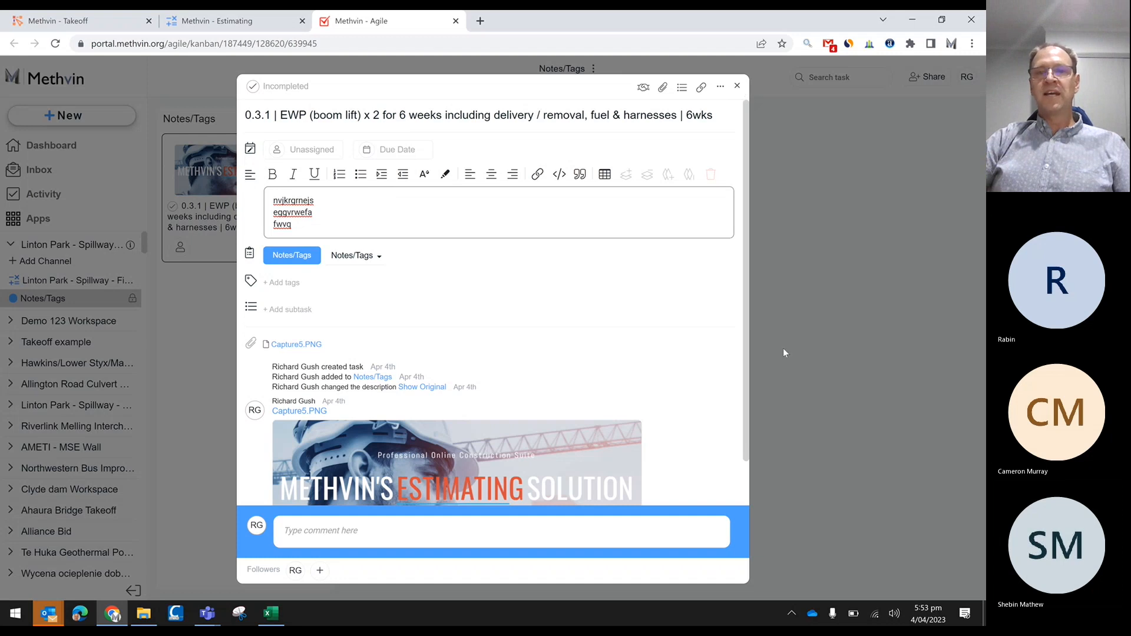
click(738, 87)
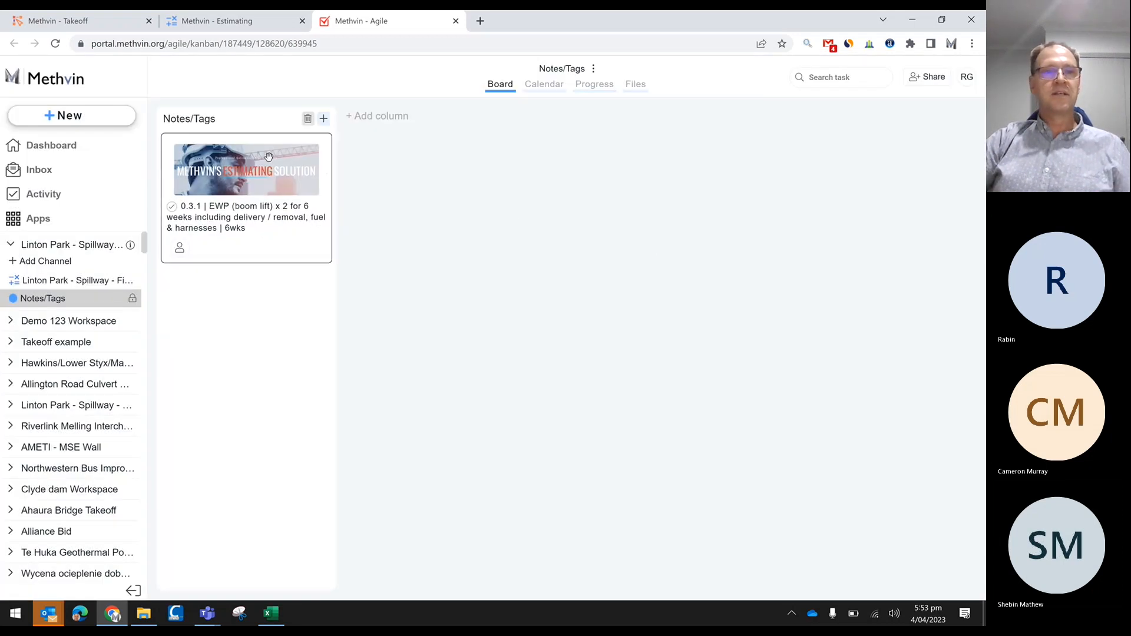
Return to the spillway estimate and open its bid report in the most recent Linton Park - Spillway takeoff project
click(230, 18)
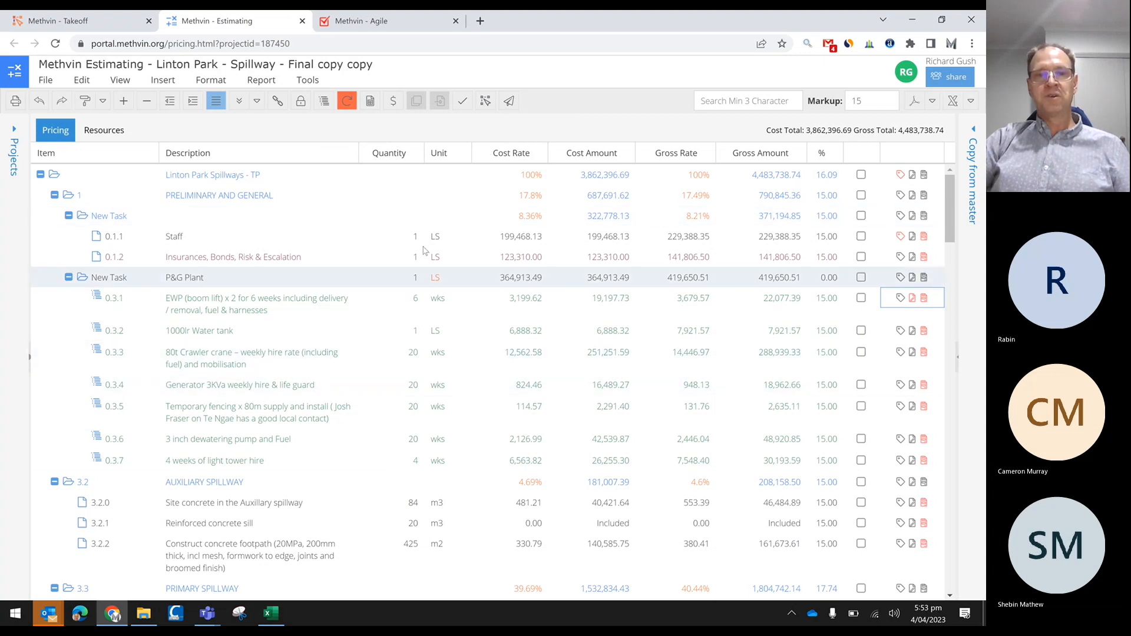
click(509, 102)
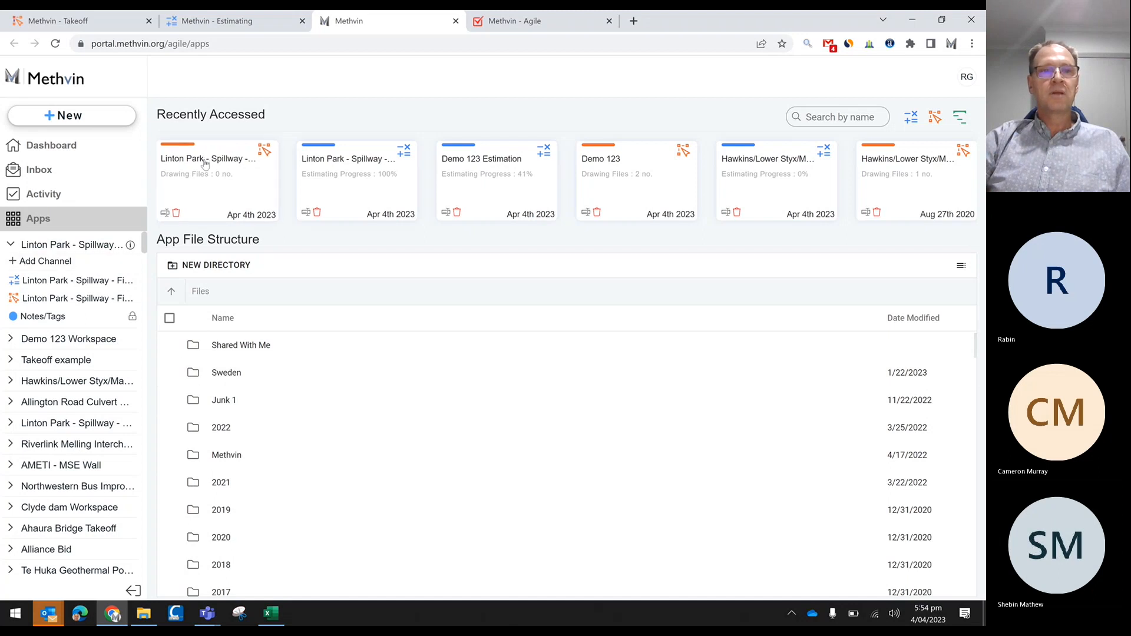
click(224, 165)
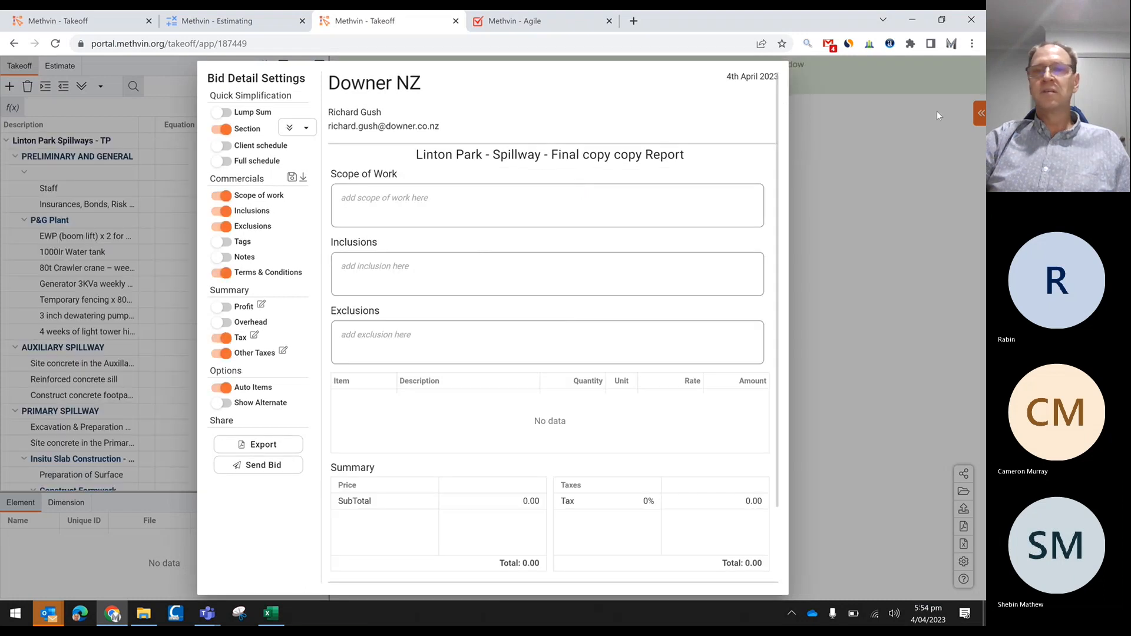
click(234, 21)
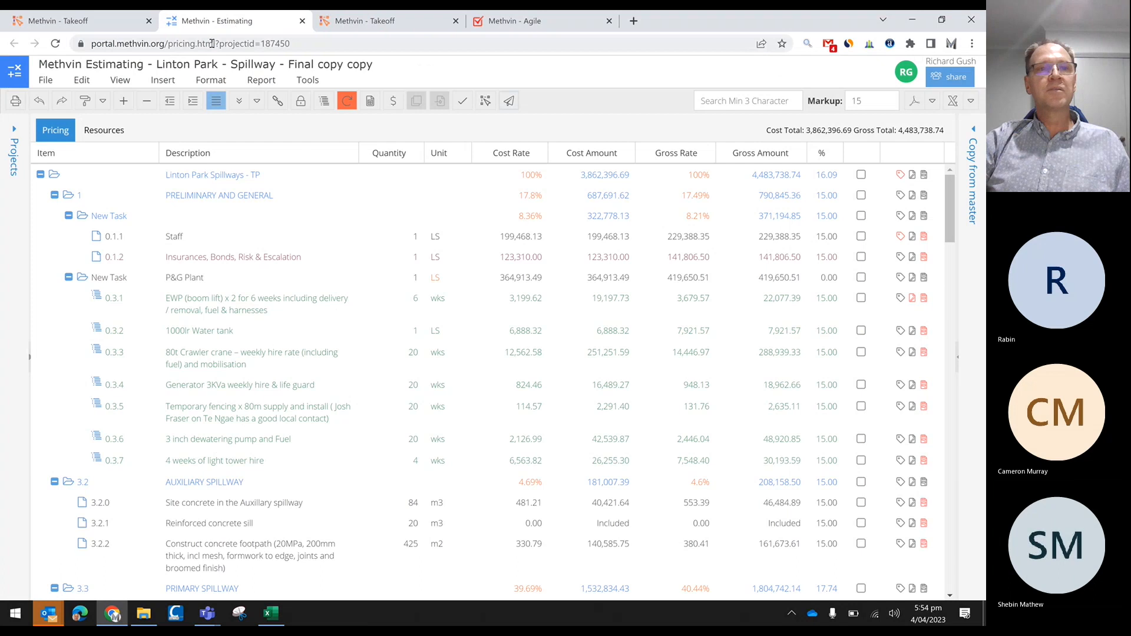
click(366, 22)
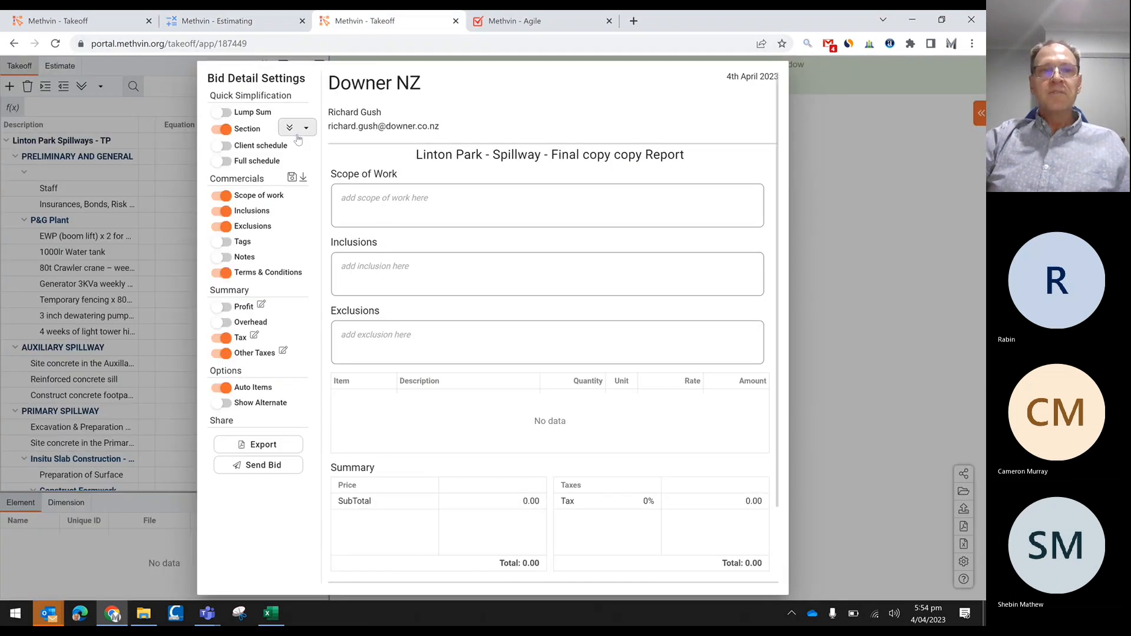
Expand the bid report's Section breakdown so the schedule lists the individual pricing items
scroll(516, 384, down, 2)
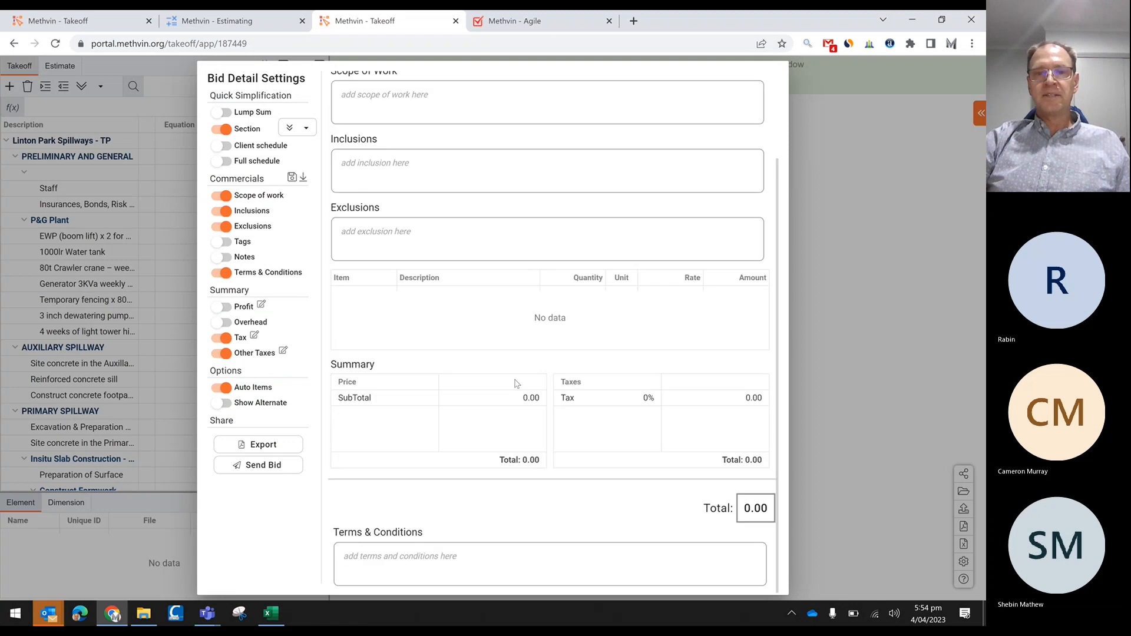
click(307, 133)
click(303, 148)
scroll(397, 336, up, 2)
scroll(422, 348, down, 2)
scroll(471, 374, up, 2)
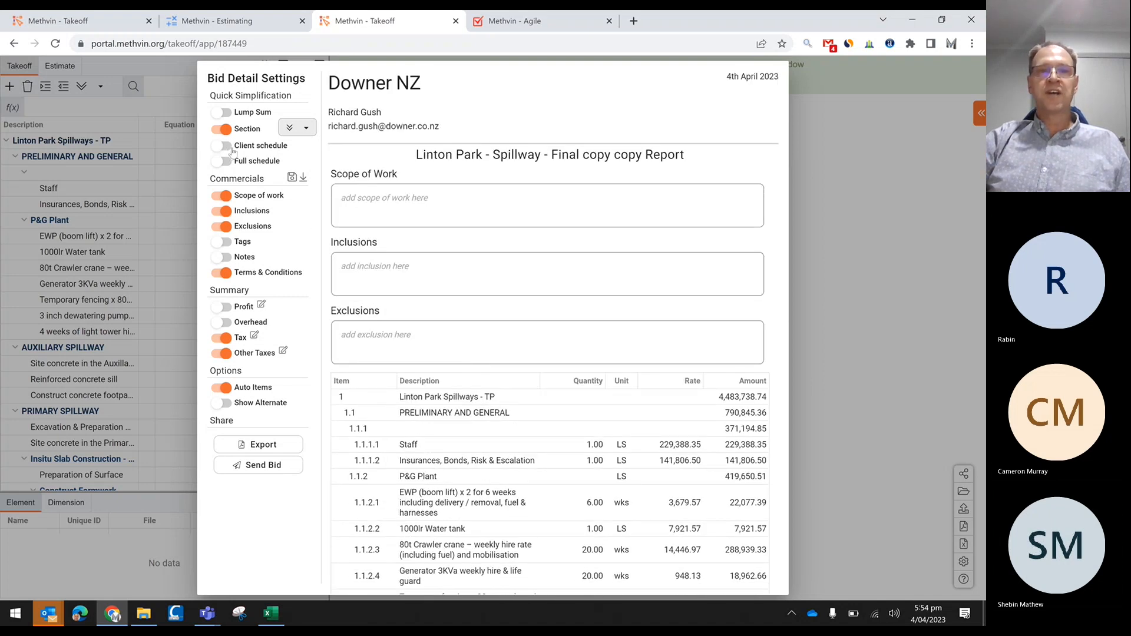
Try the Client schedule breakdown in the bid report, switch it to Full schedule, and look through the listed items
click(230, 18)
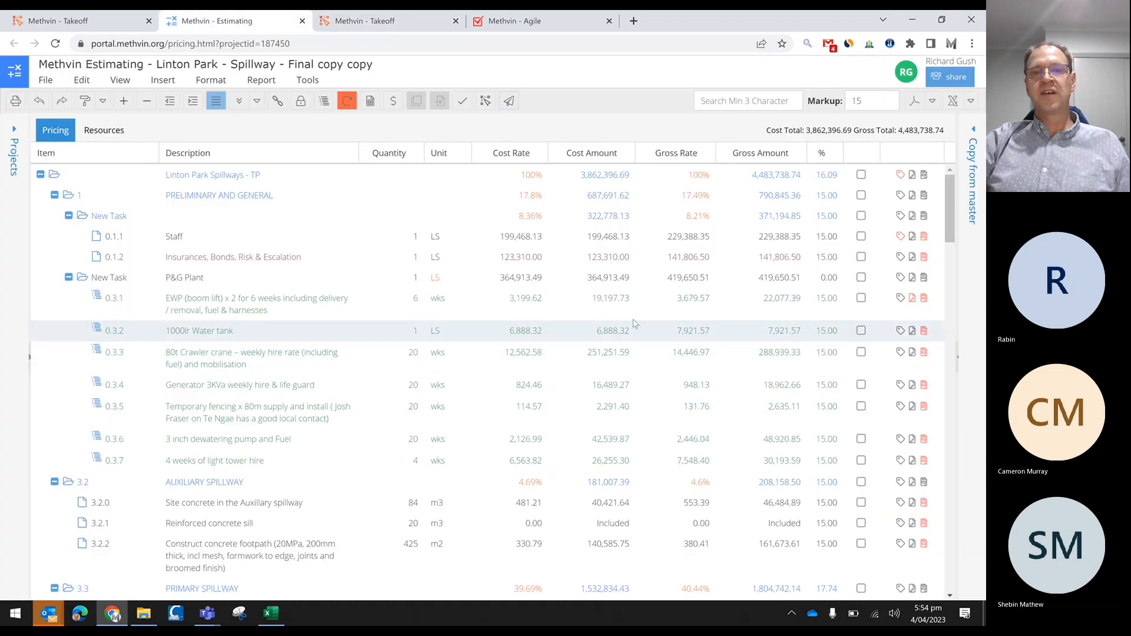
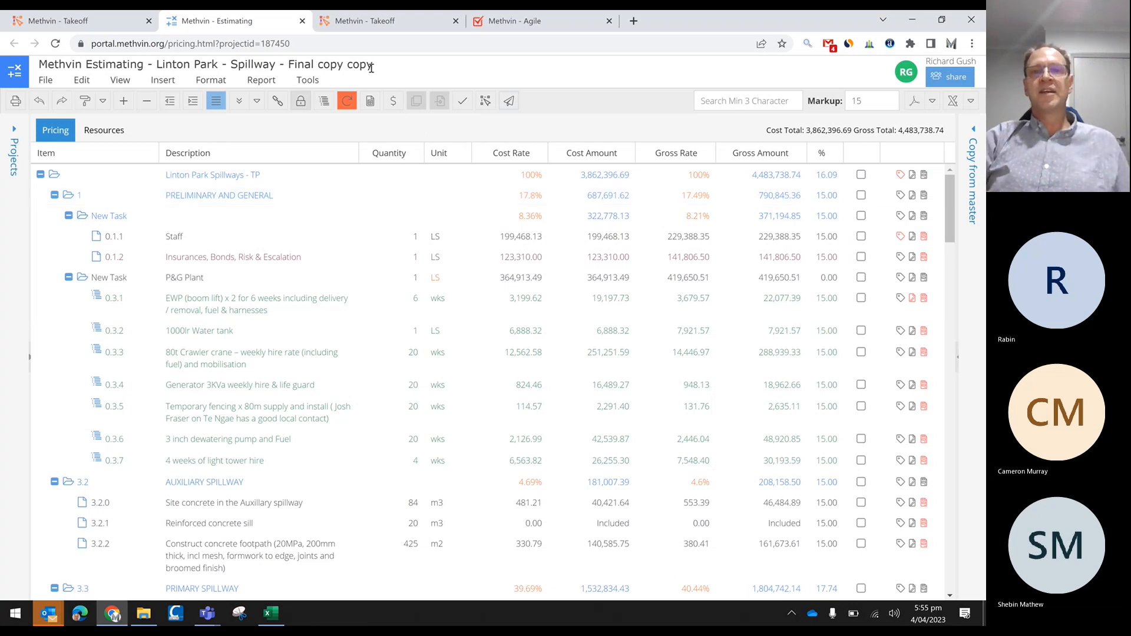
click(384, 23)
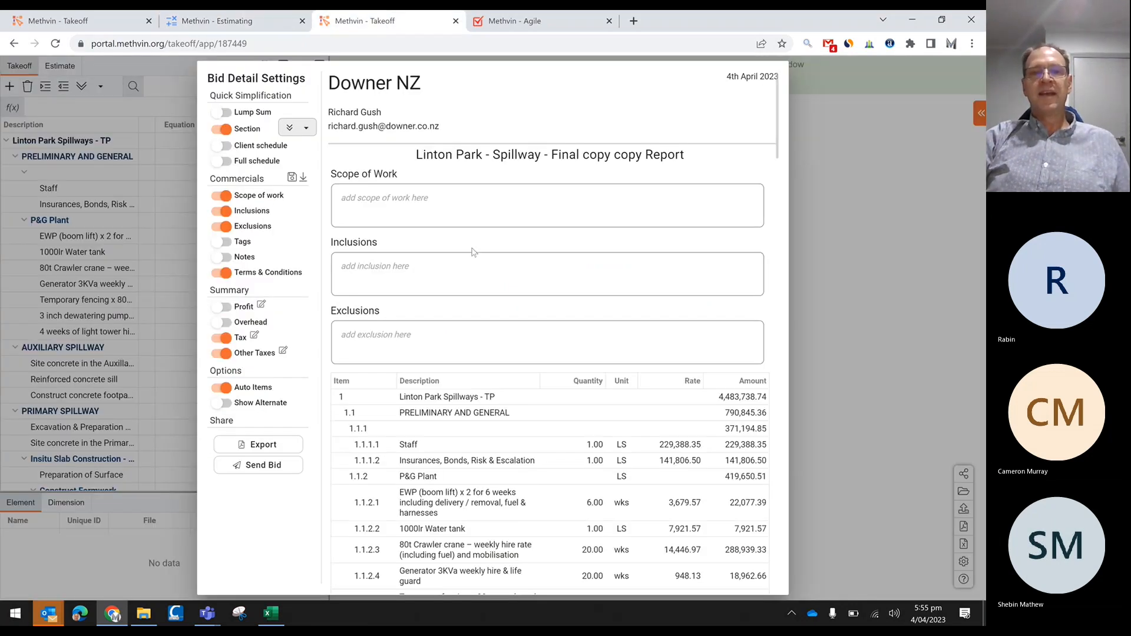
click(224, 148)
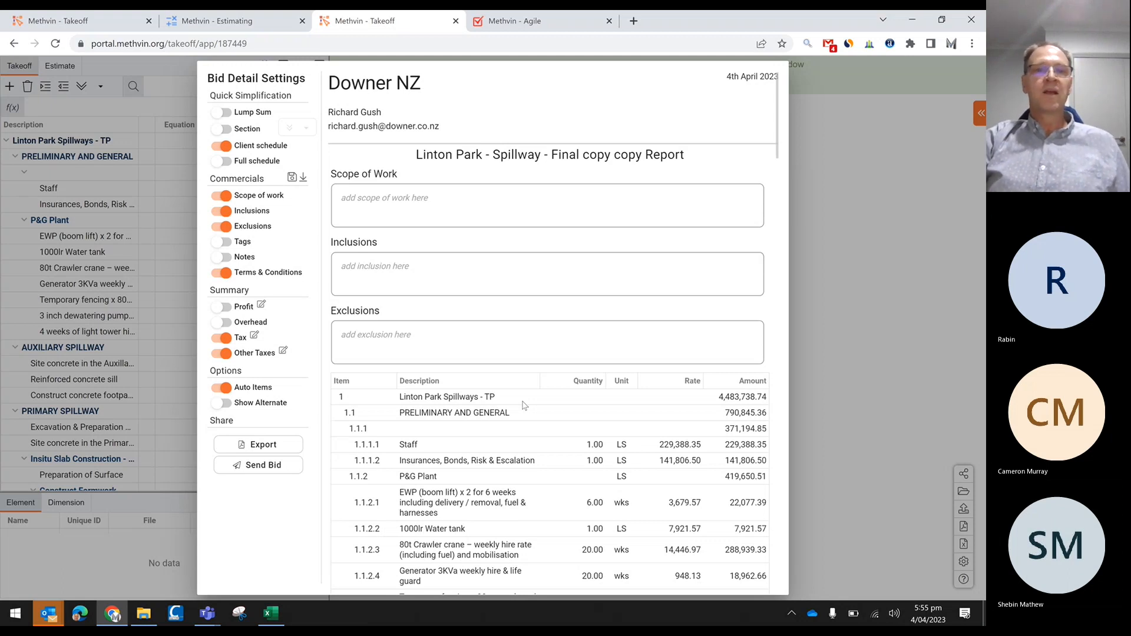
click(226, 161)
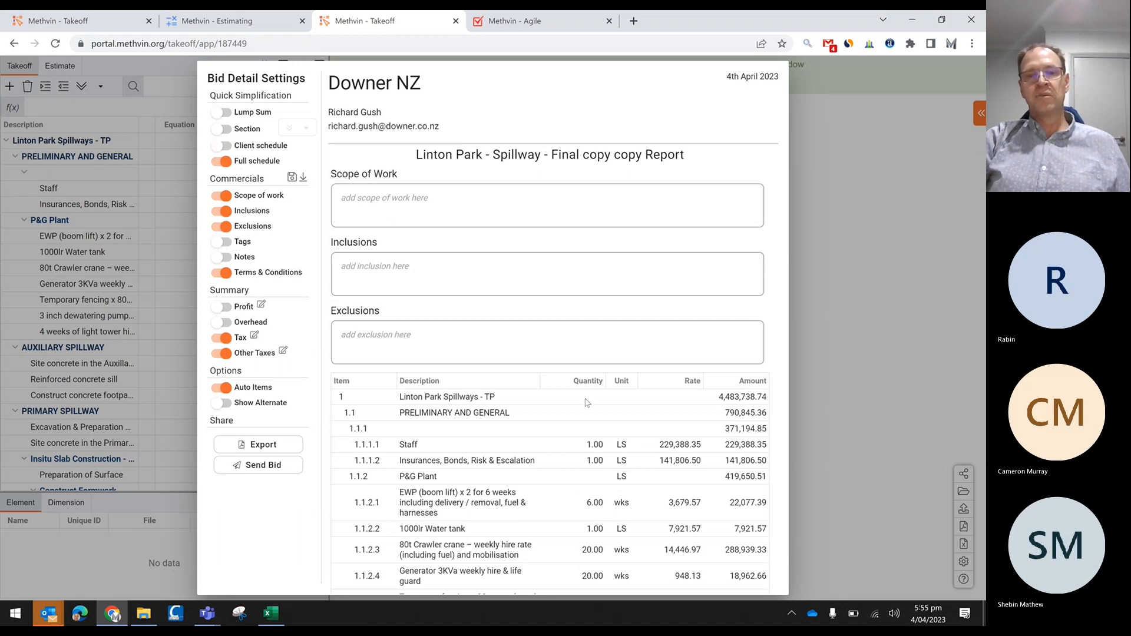
scroll(510, 471, down, 5)
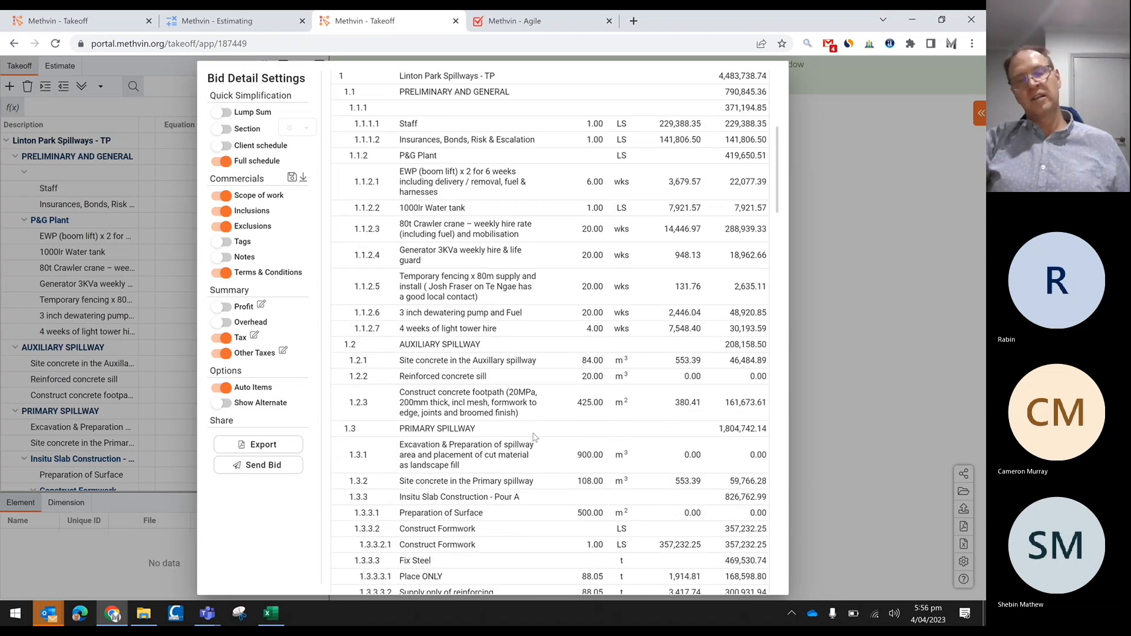
scroll(528, 433, down, 1)
scroll(534, 427, up, 3)
scroll(537, 425, up, 3)
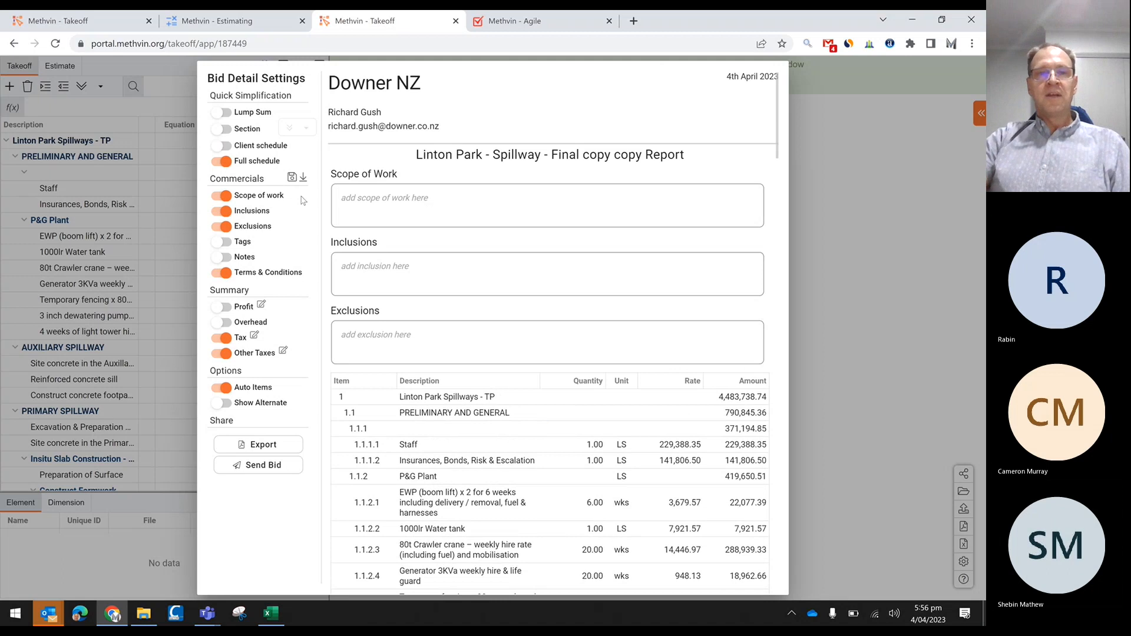
Fill in the bid report's Scope of Work with "rsrefrqre", Inclusions with "3wertg4" and Exclusions with "3t54"
click(379, 204)
text(rsrefrqre)
click(395, 292)
text(3wertg4)
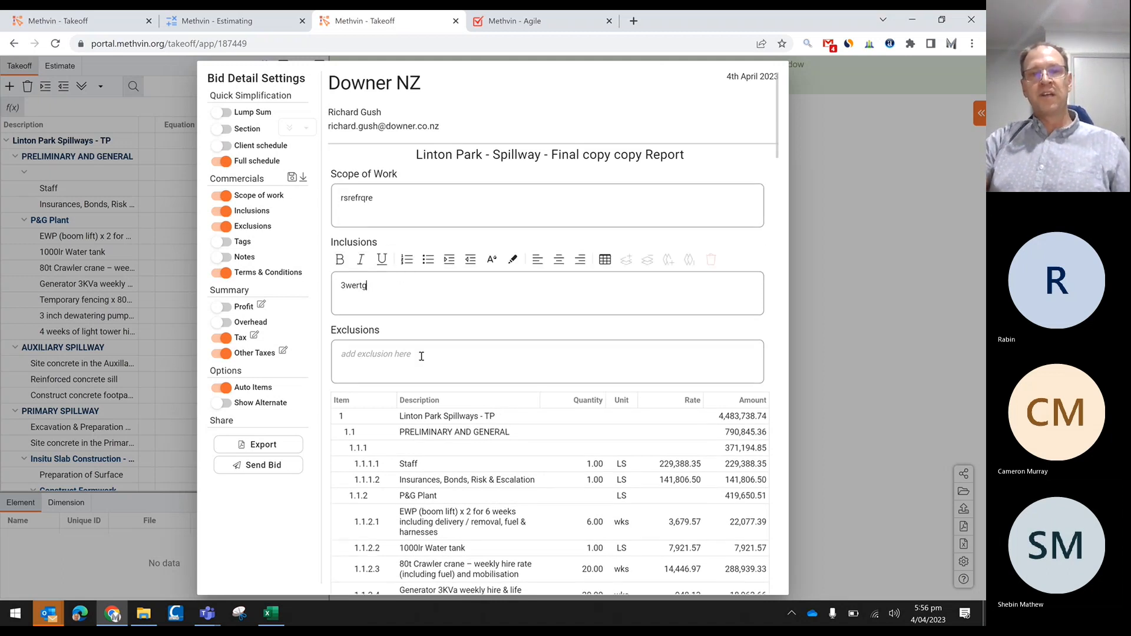
click(422, 357)
text(3t54)
Include the Tags and Notes sections in the bid report and check their contents
click(238, 245)
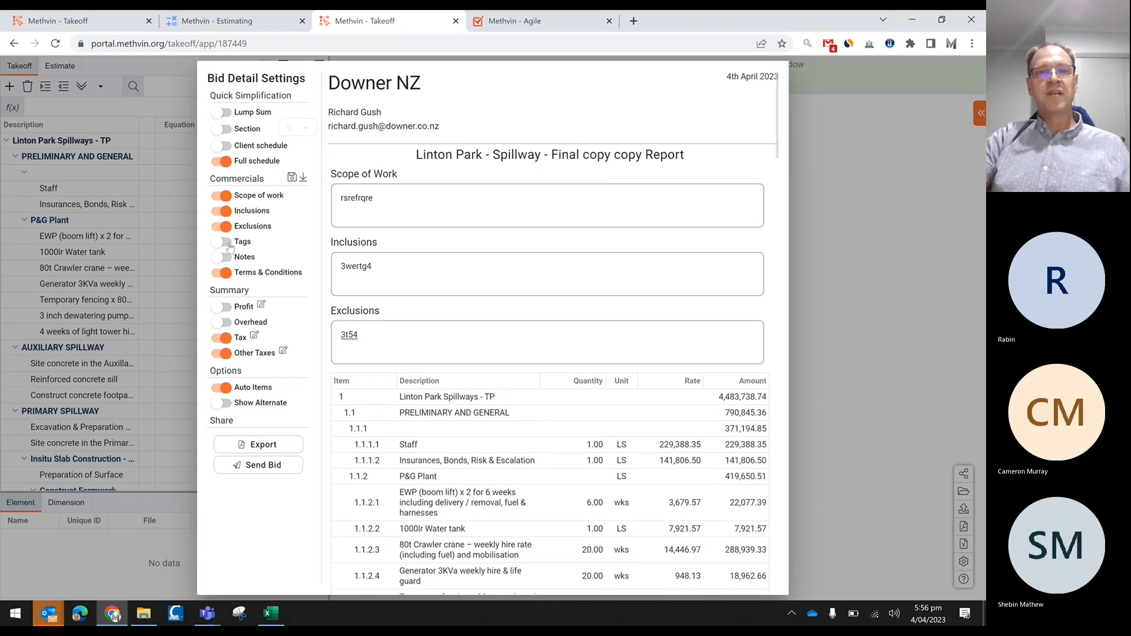
click(227, 257)
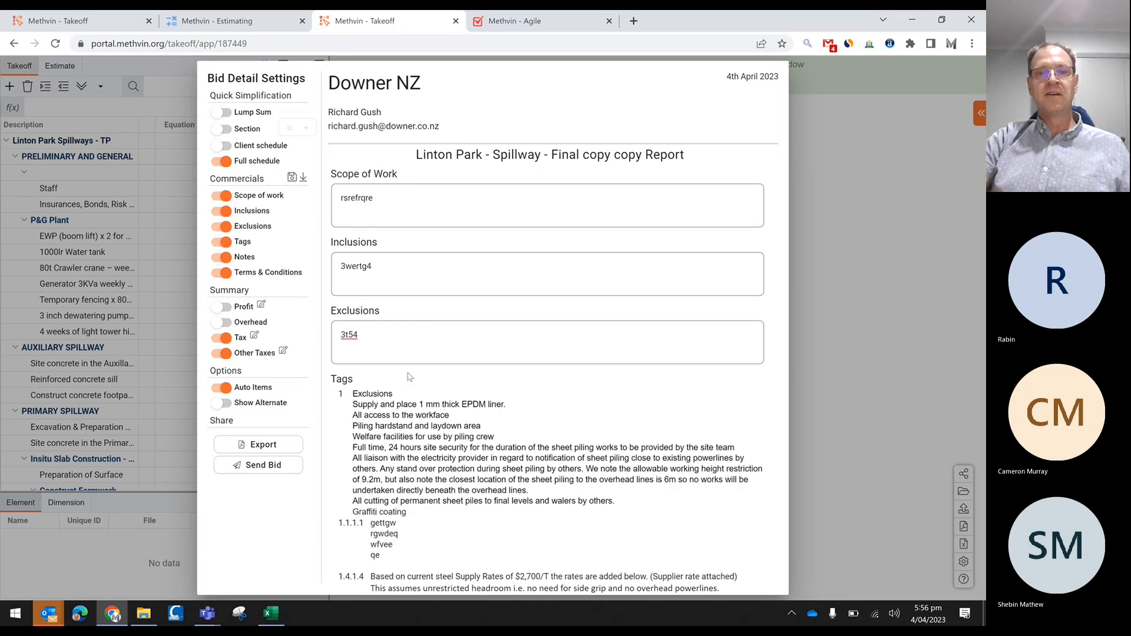
scroll(357, 267, down, 2)
scroll(469, 355, down, 4)
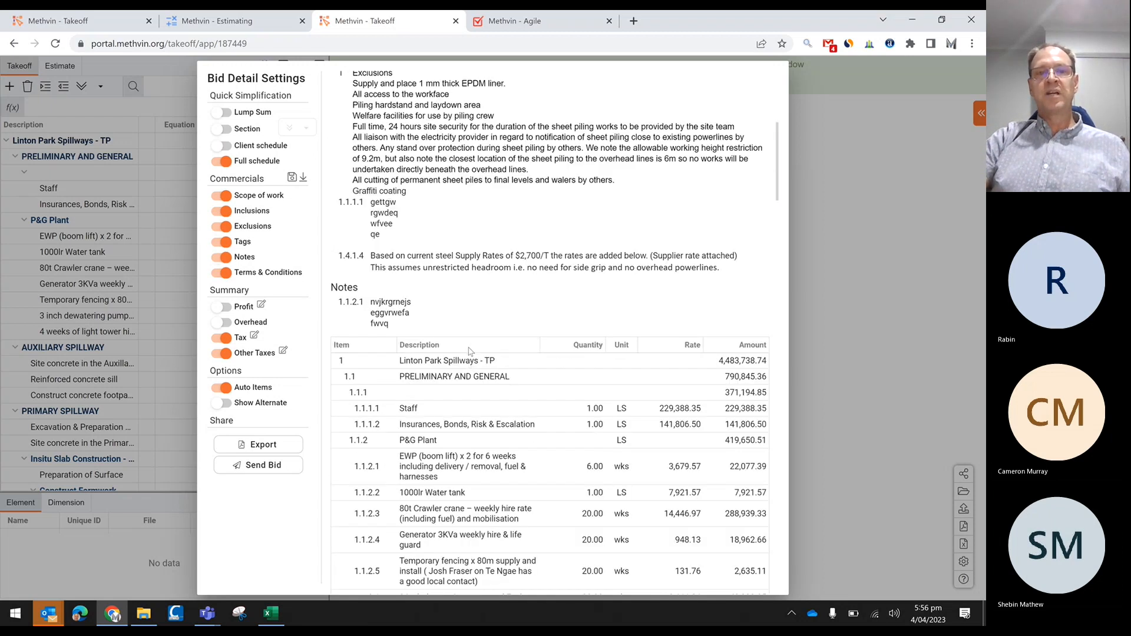
scroll(448, 339, up, 3)
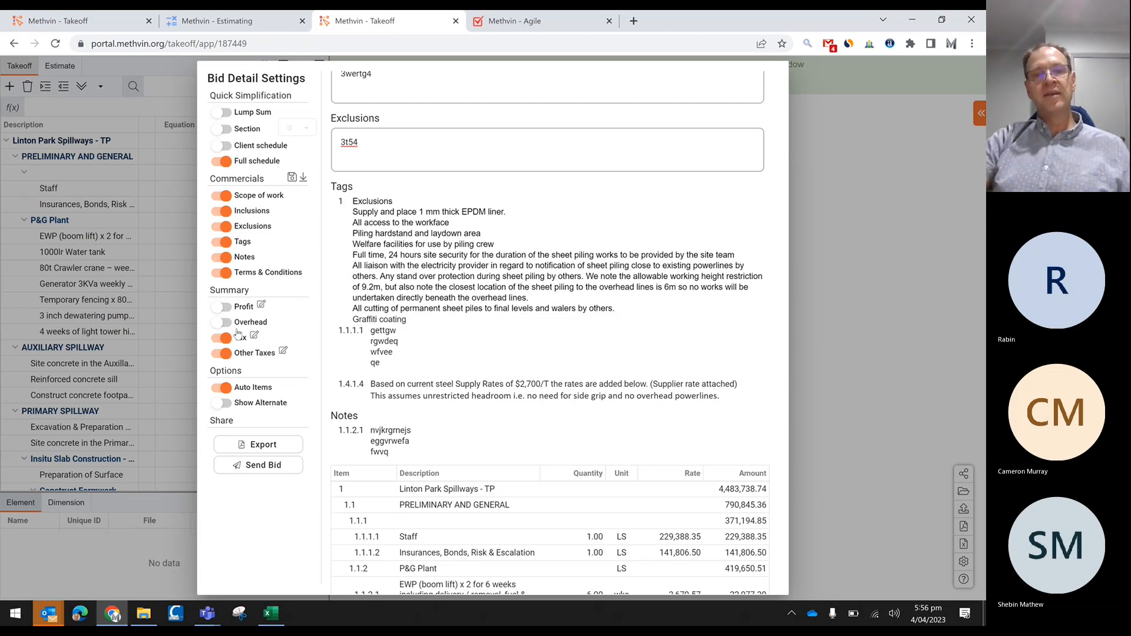
Turn off Auto Items in the bid report and review the item numbering of the tags, notes and schedule
click(222, 388)
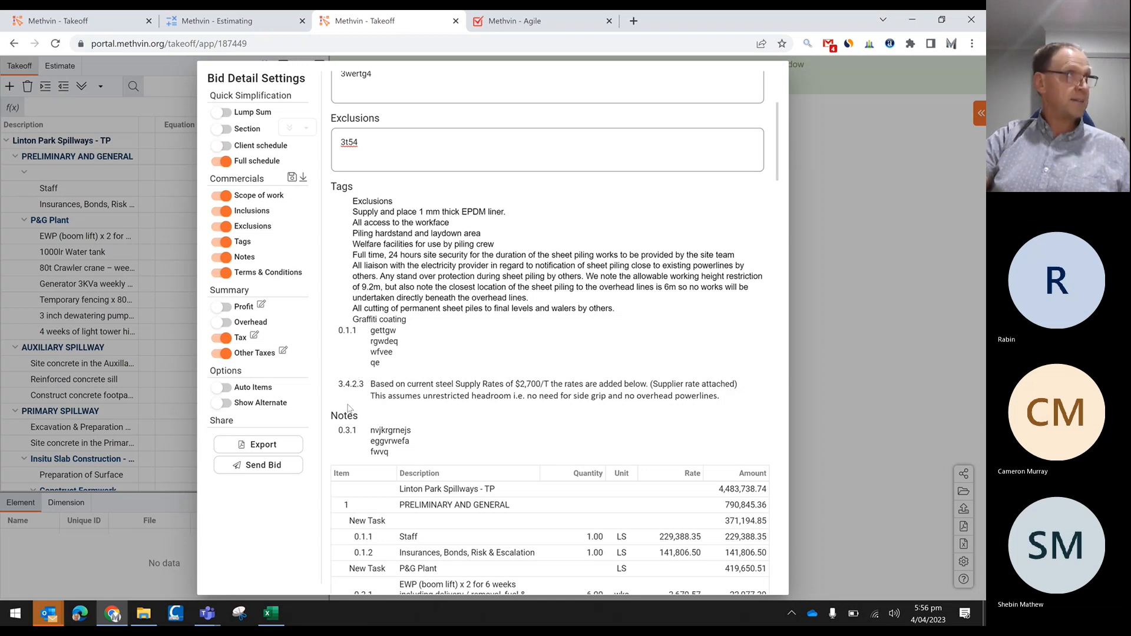
click(222, 388)
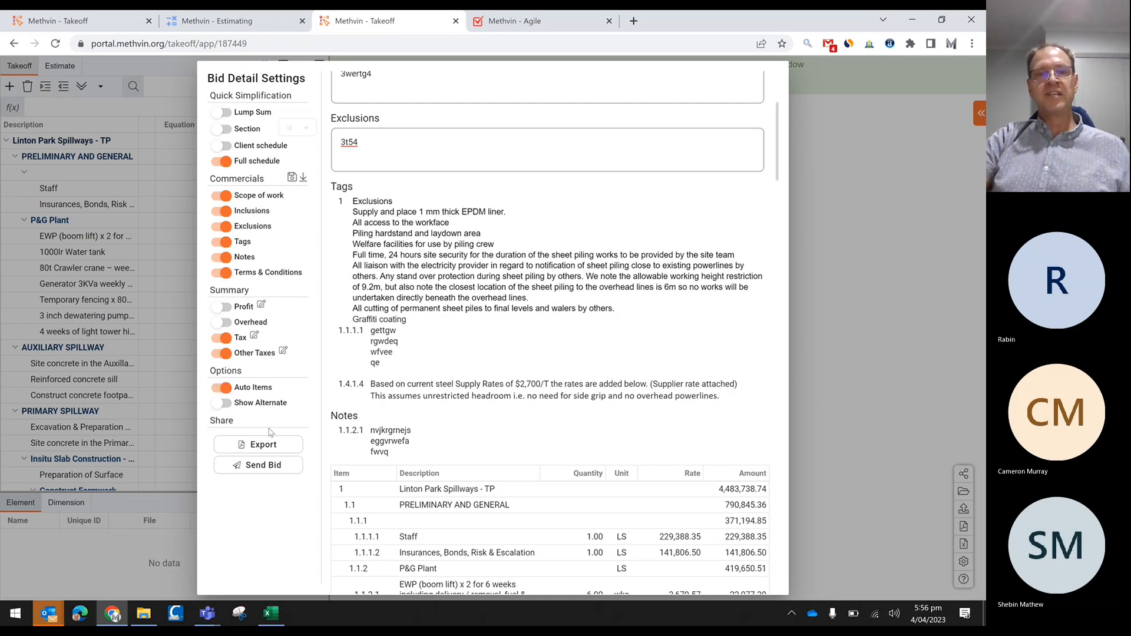
click(222, 388)
scroll(382, 472, down, 2)
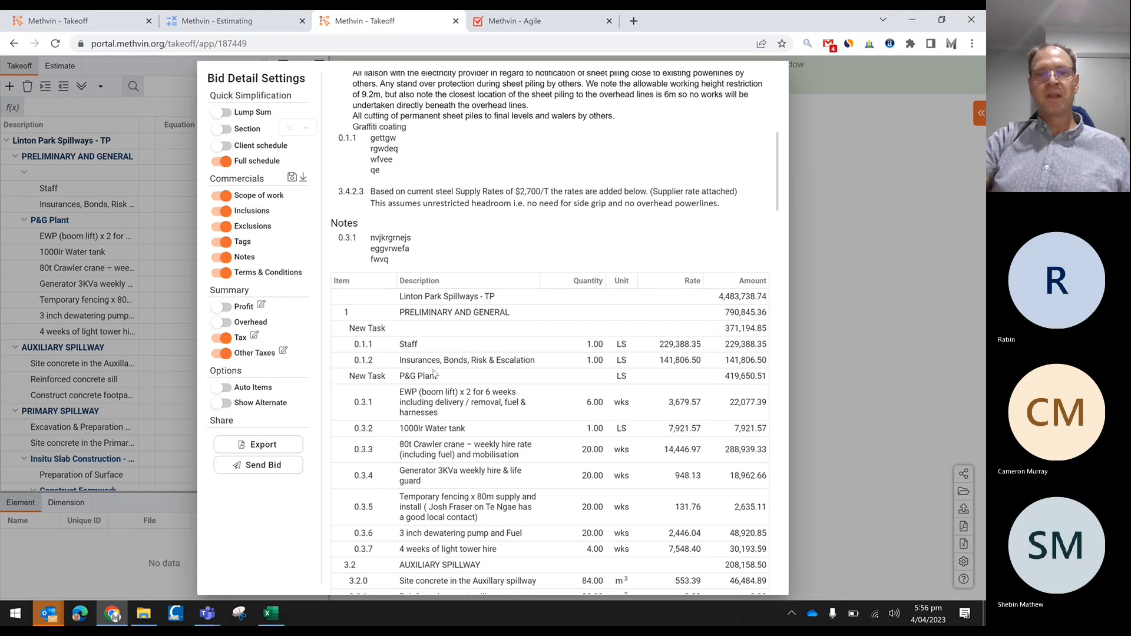
scroll(458, 377, down, 15)
scroll(458, 383, up, 15)
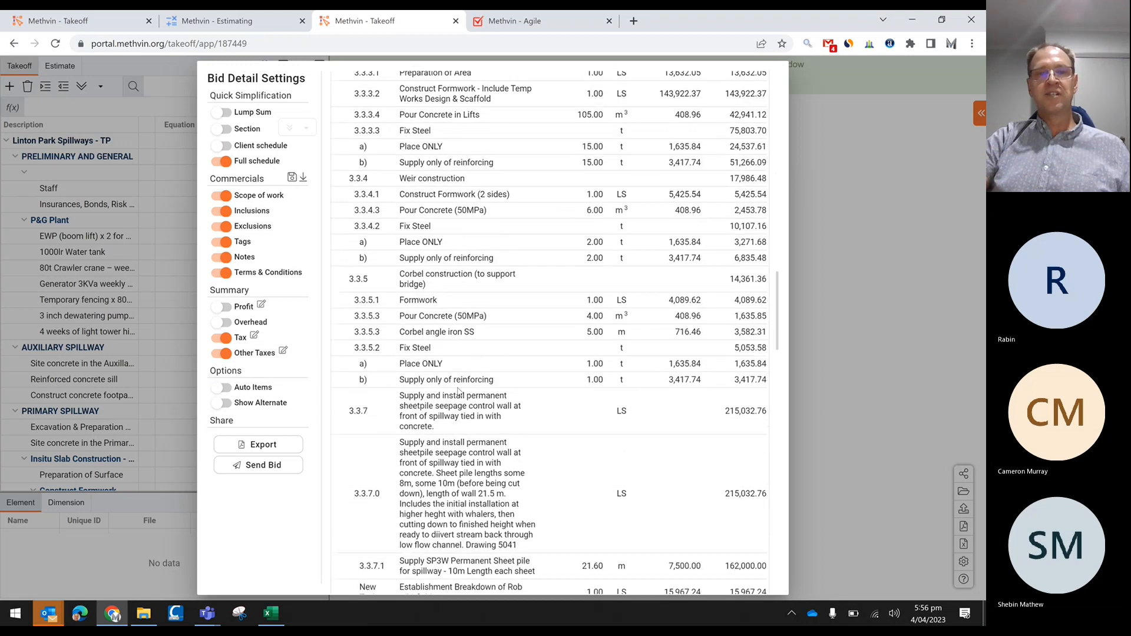
scroll(454, 358, up, 2)
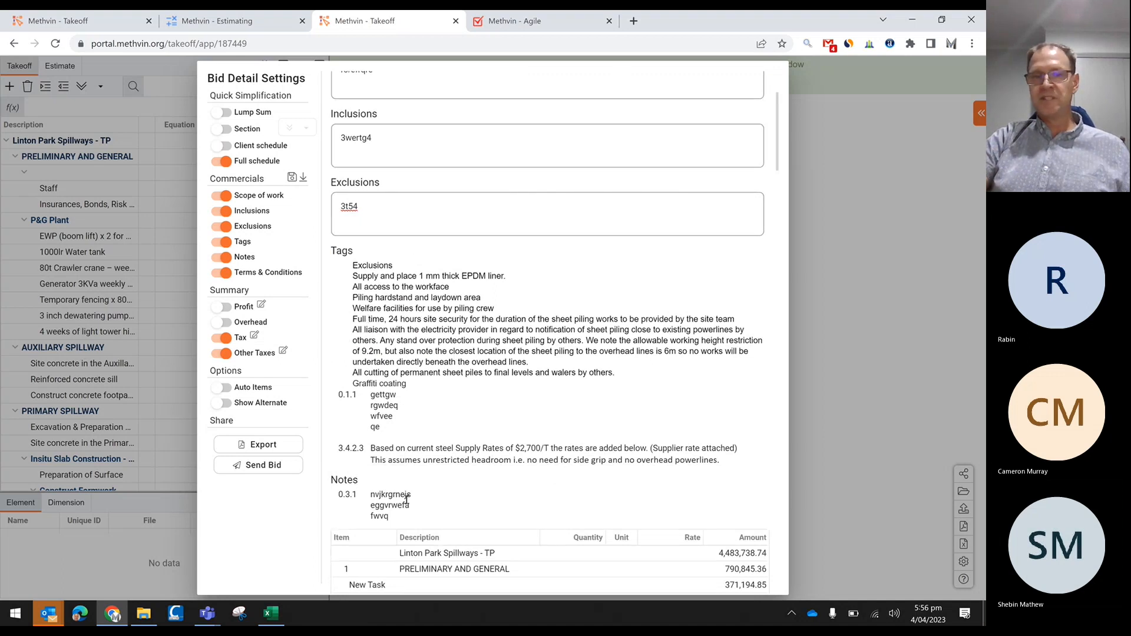
scroll(418, 496, down, 4)
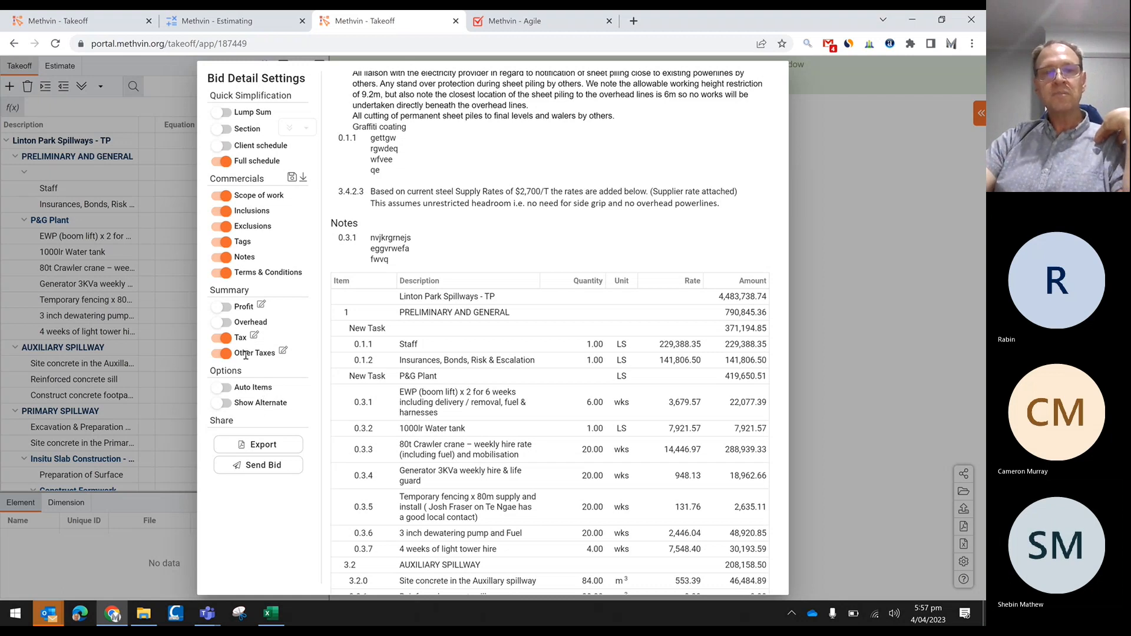
Select Labour and Materials as the taxable resources for Other Taxes in the bid report
click(284, 351)
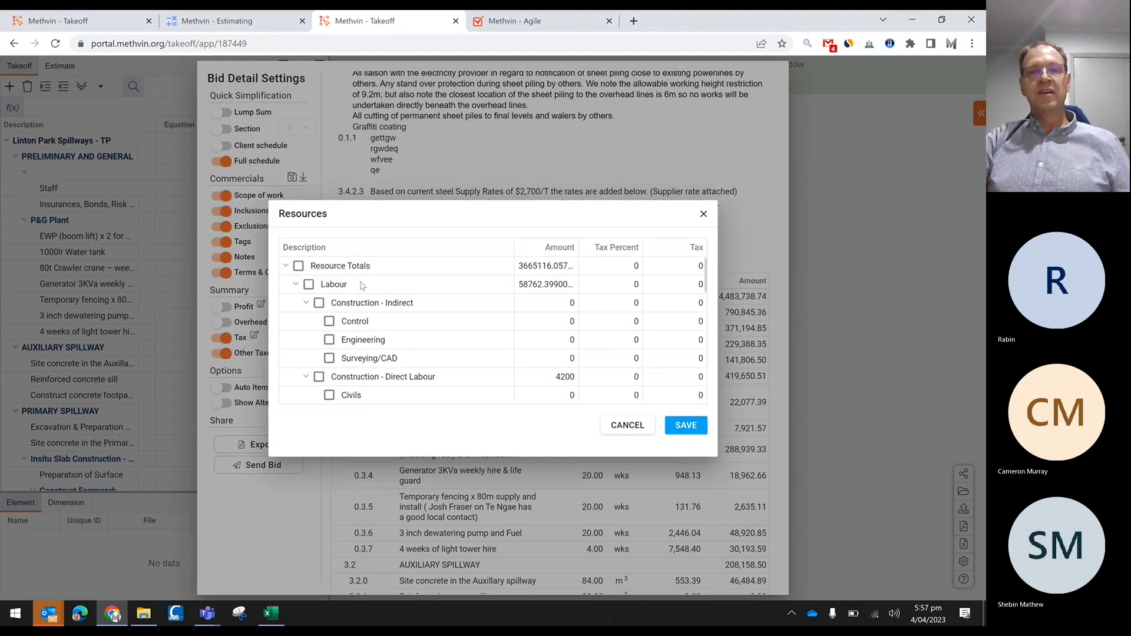
click(296, 284)
click(295, 303)
click(297, 321)
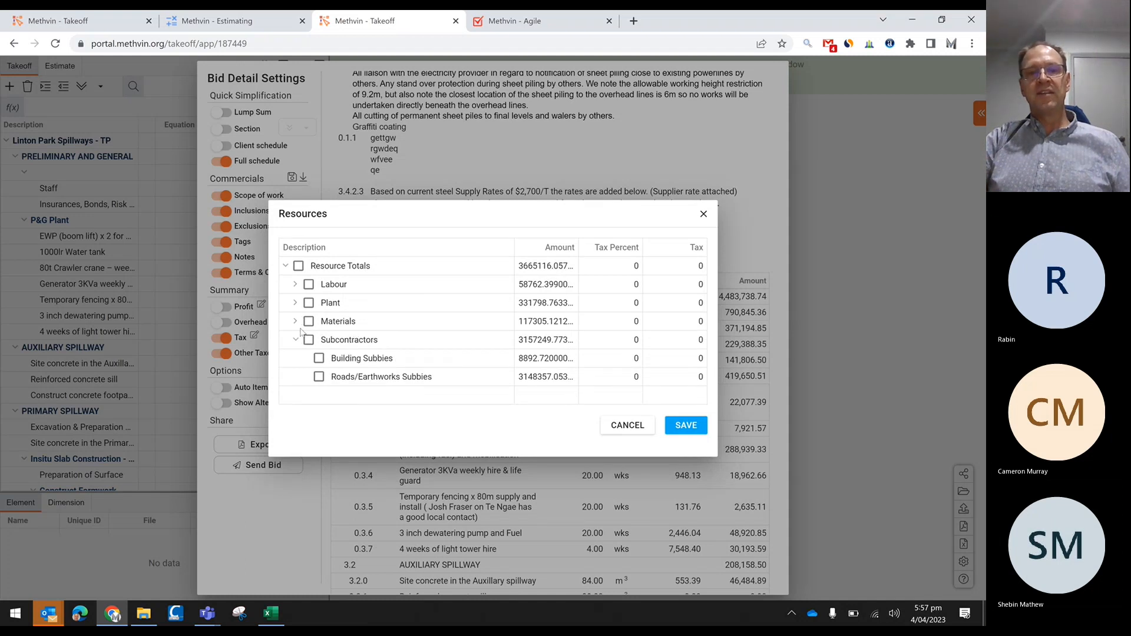
click(307, 286)
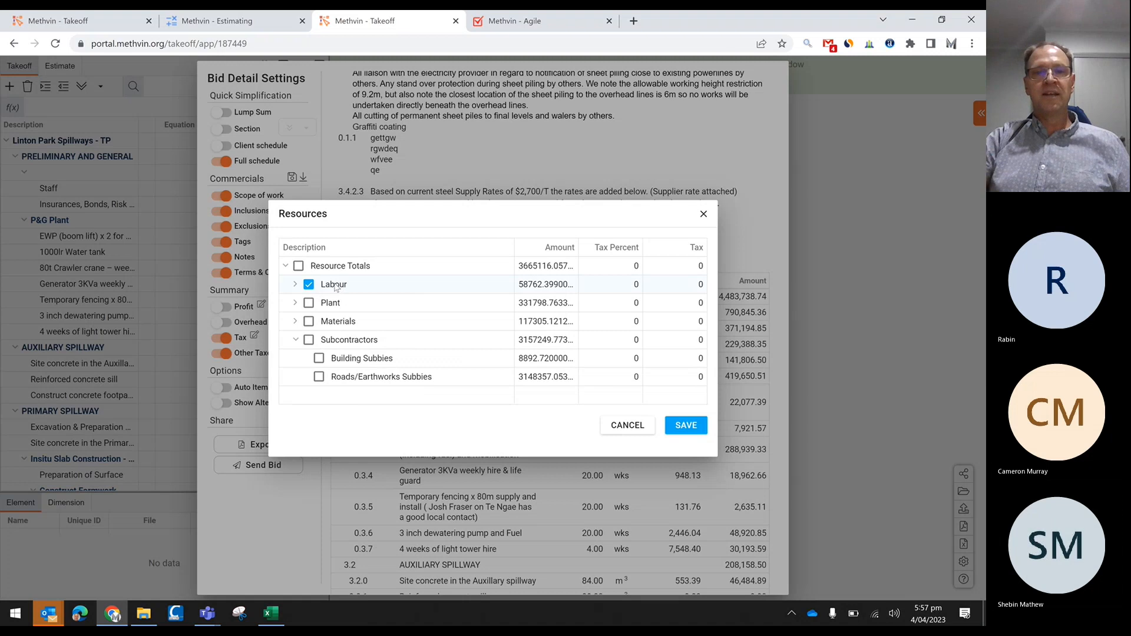
click(308, 323)
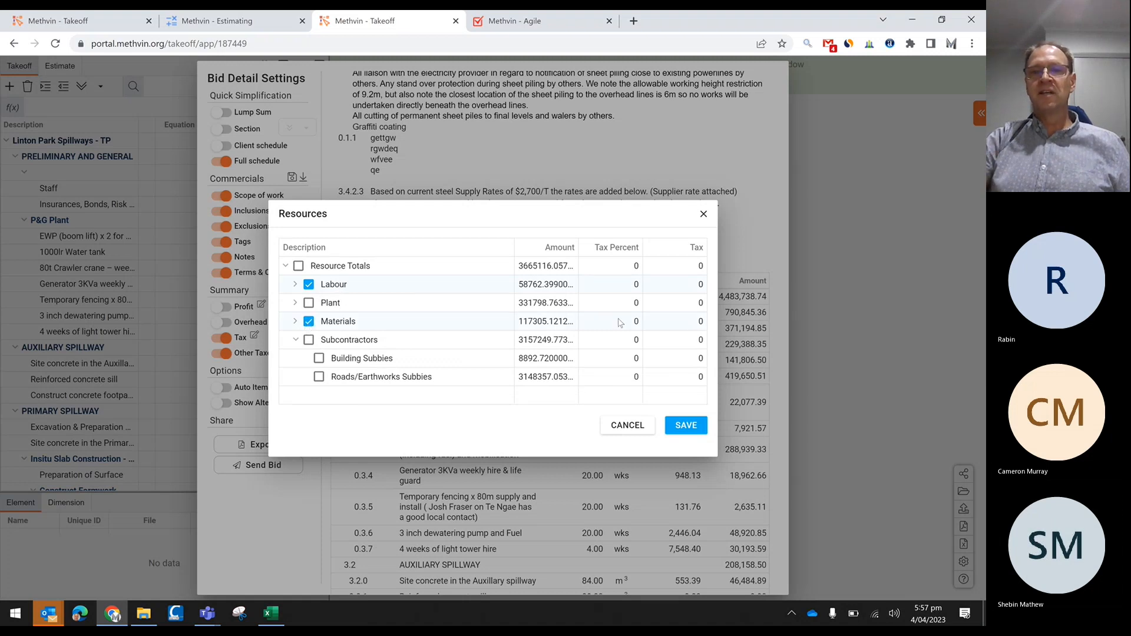
Set the Labour resource's tax percentage to 7.25 and close the resource tax settings
double_click(636, 287)
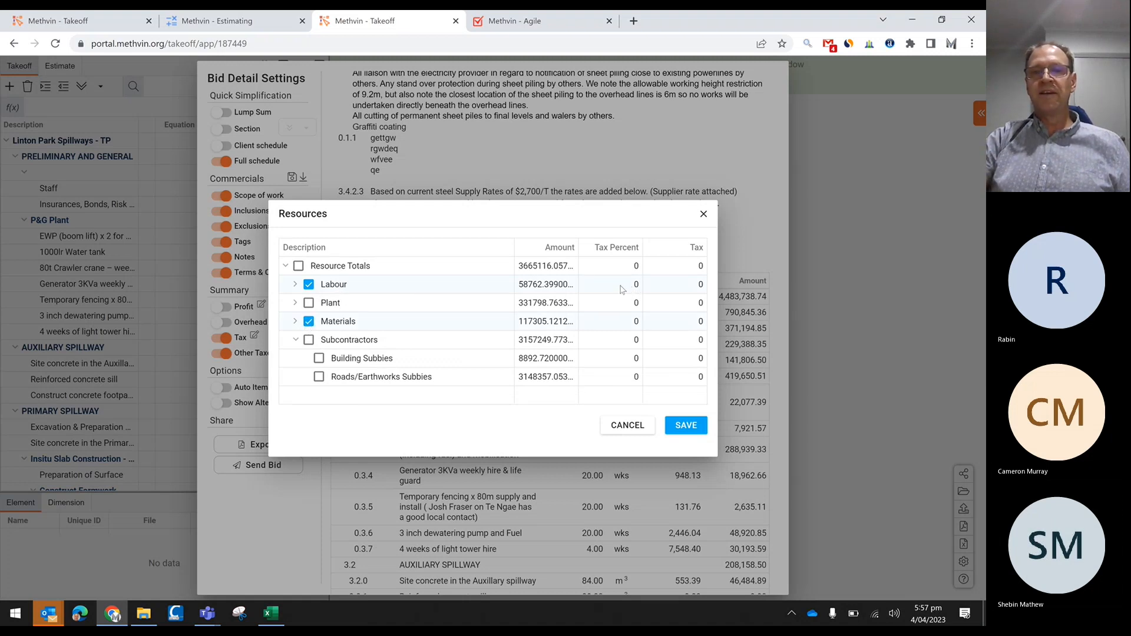
double_click(629, 291)
text(7.25)
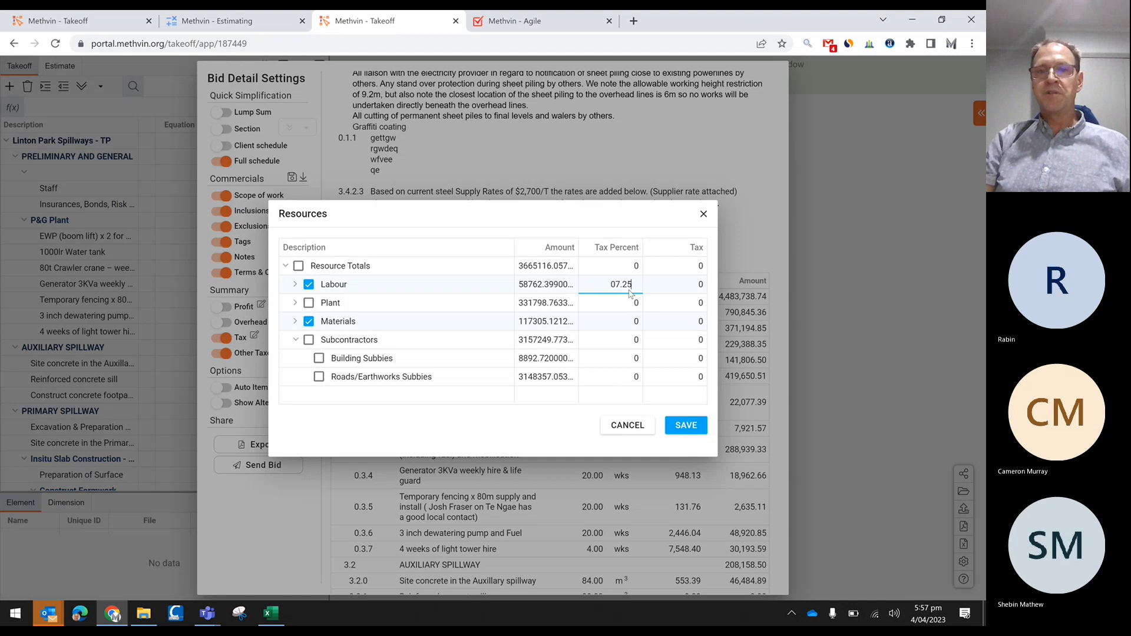
key(Down)
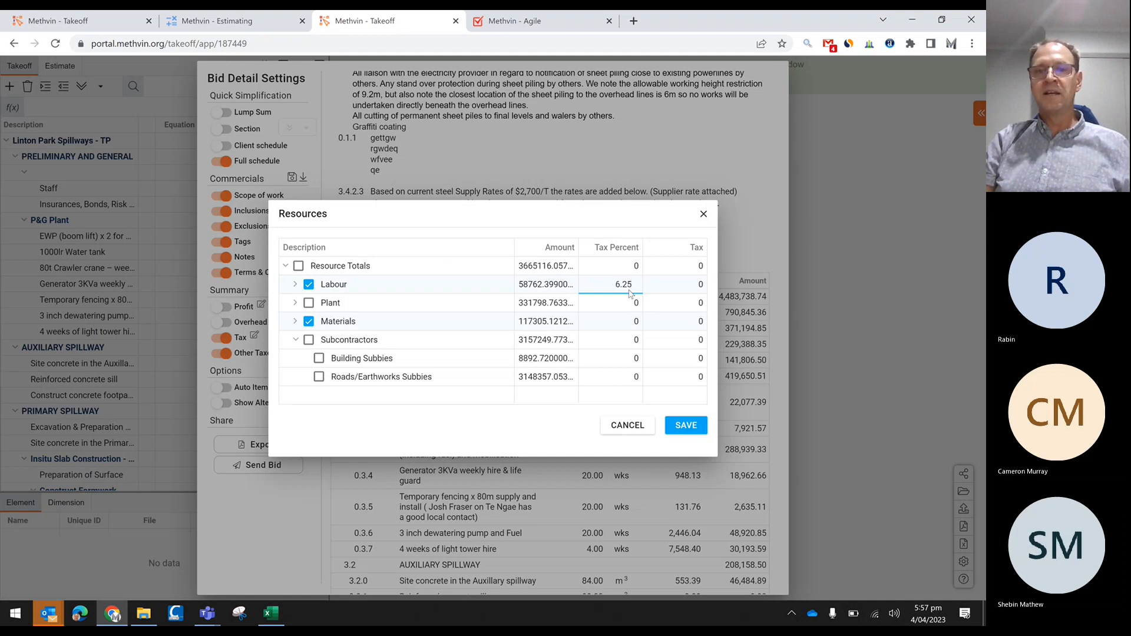
key(Escape)
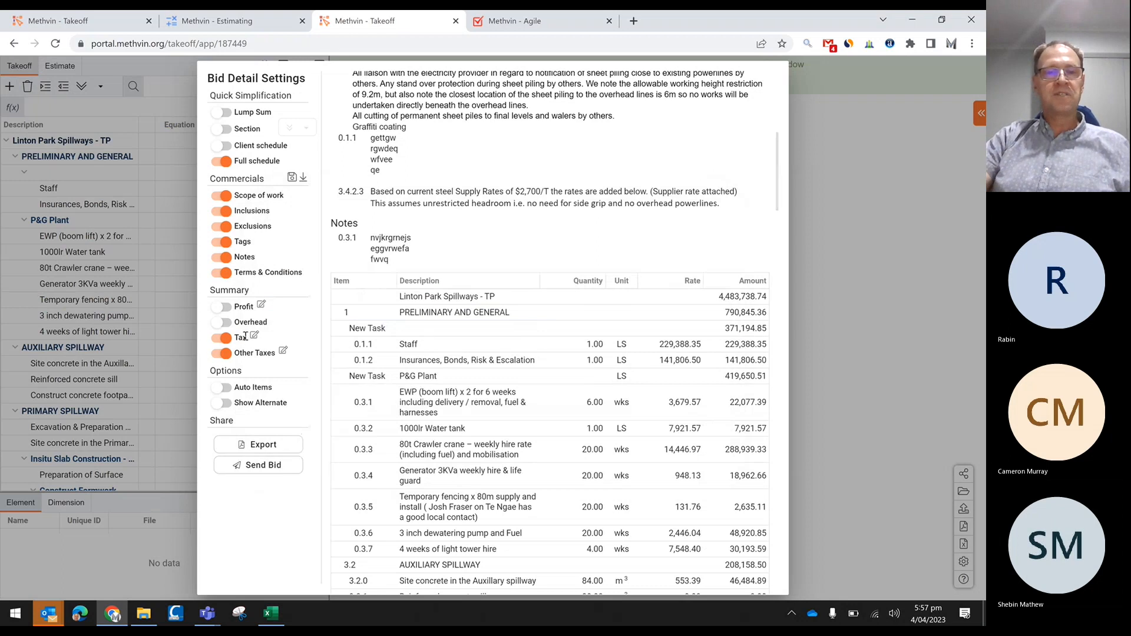
Reopen the Other Taxes resources, set the Materials tax percentage to 7.25 and save it
click(282, 352)
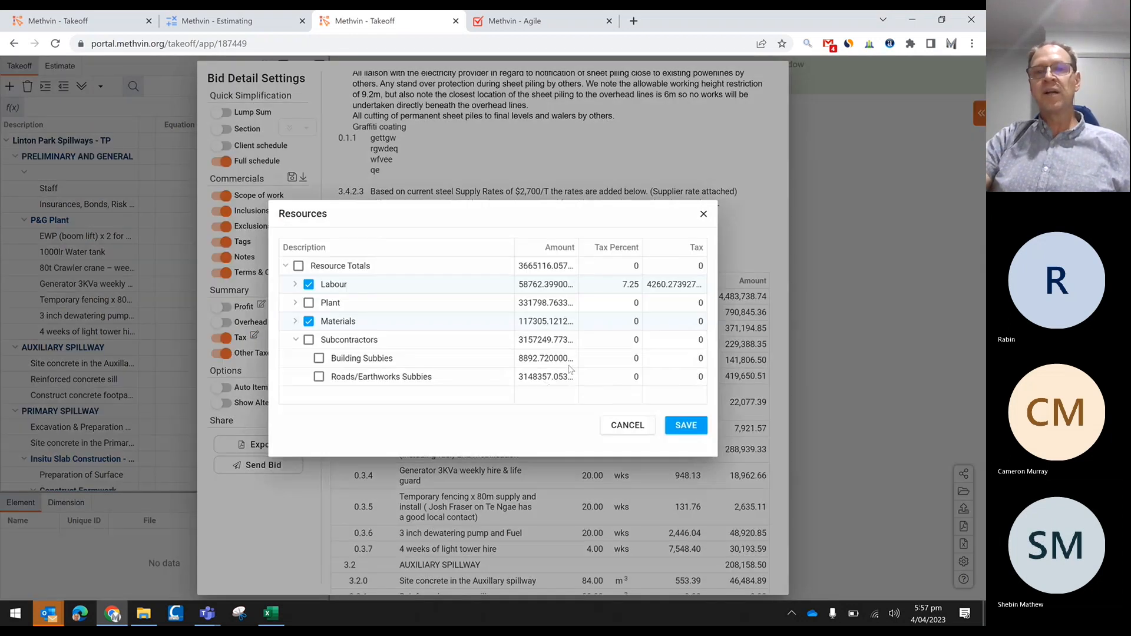
click(631, 321)
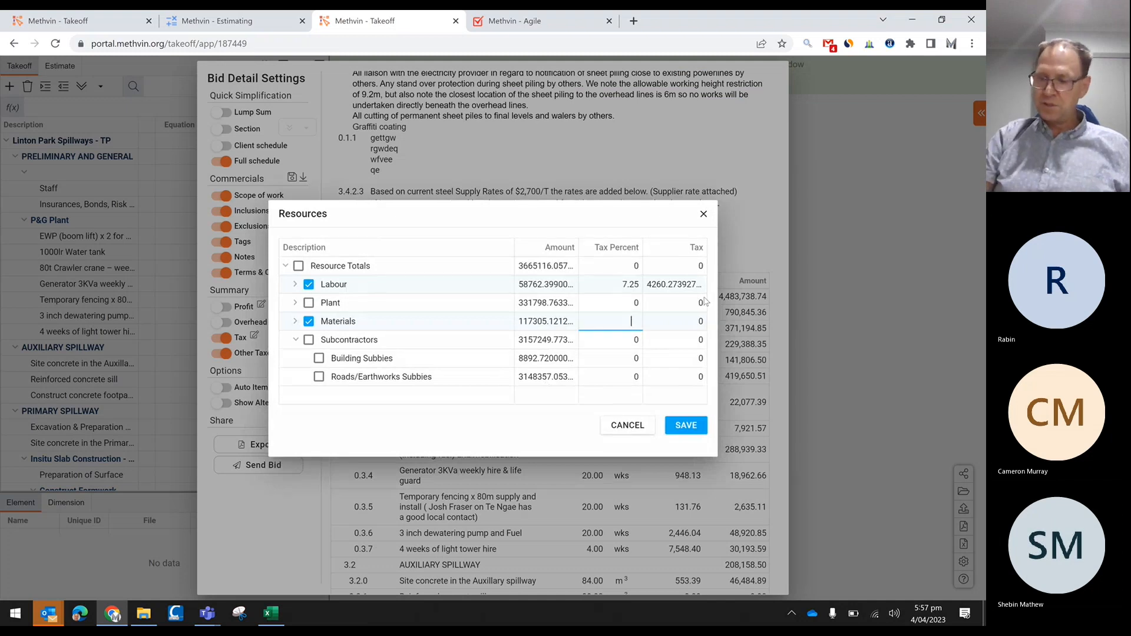
text(7.25)
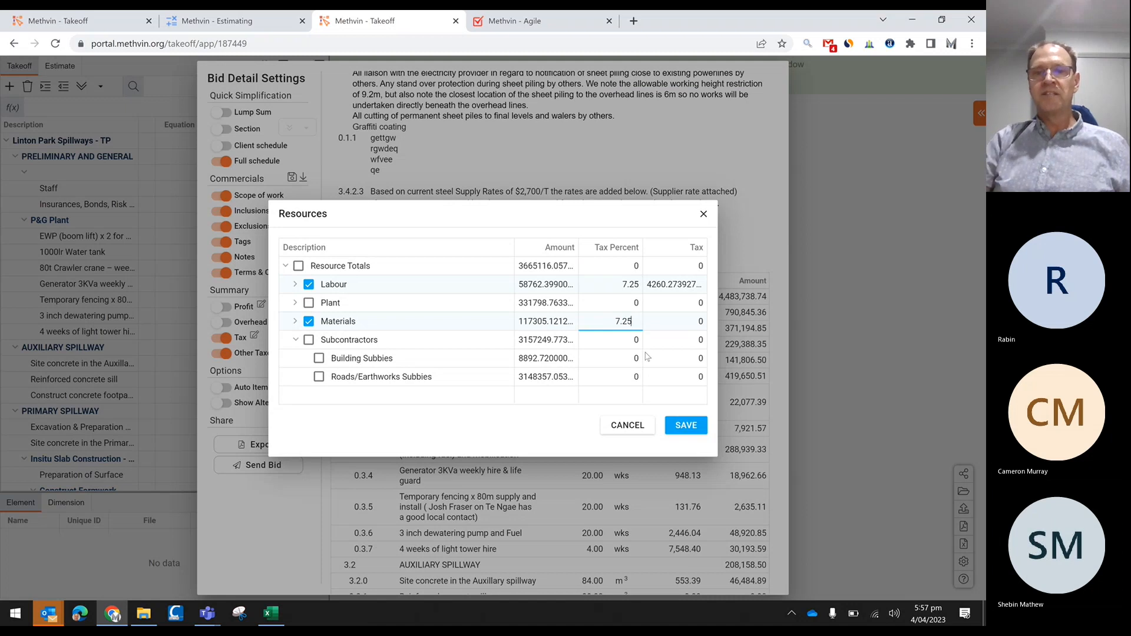
key(Return)
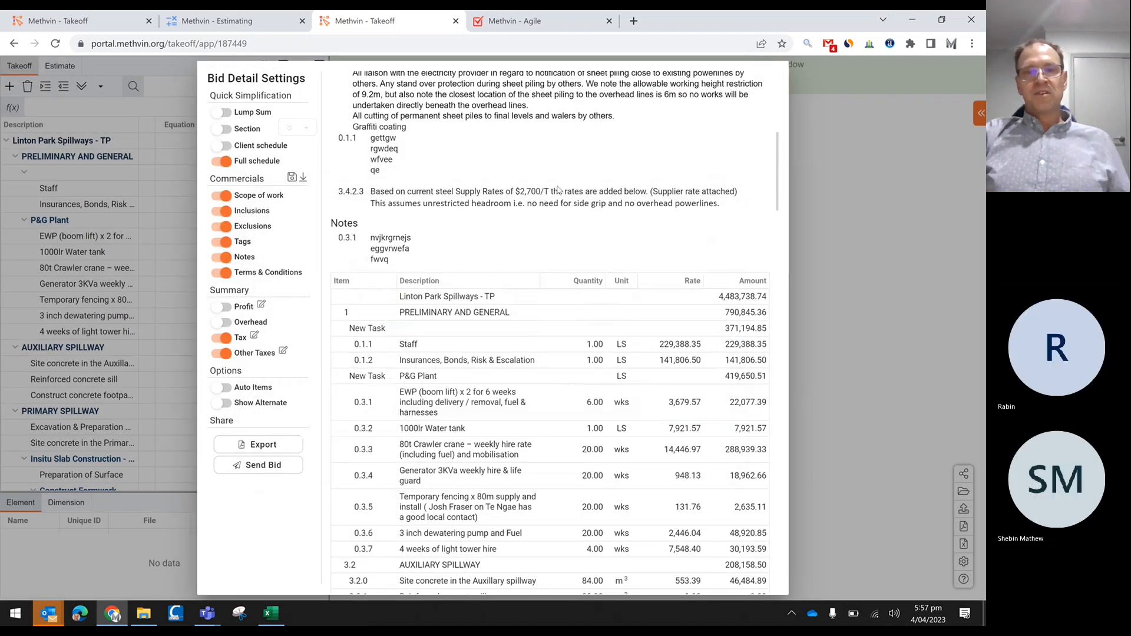
Check the taxes in the bid report's summary and include Profit as a separate summary line
scroll(558, 189, down, 20)
scroll(559, 288, down, 20)
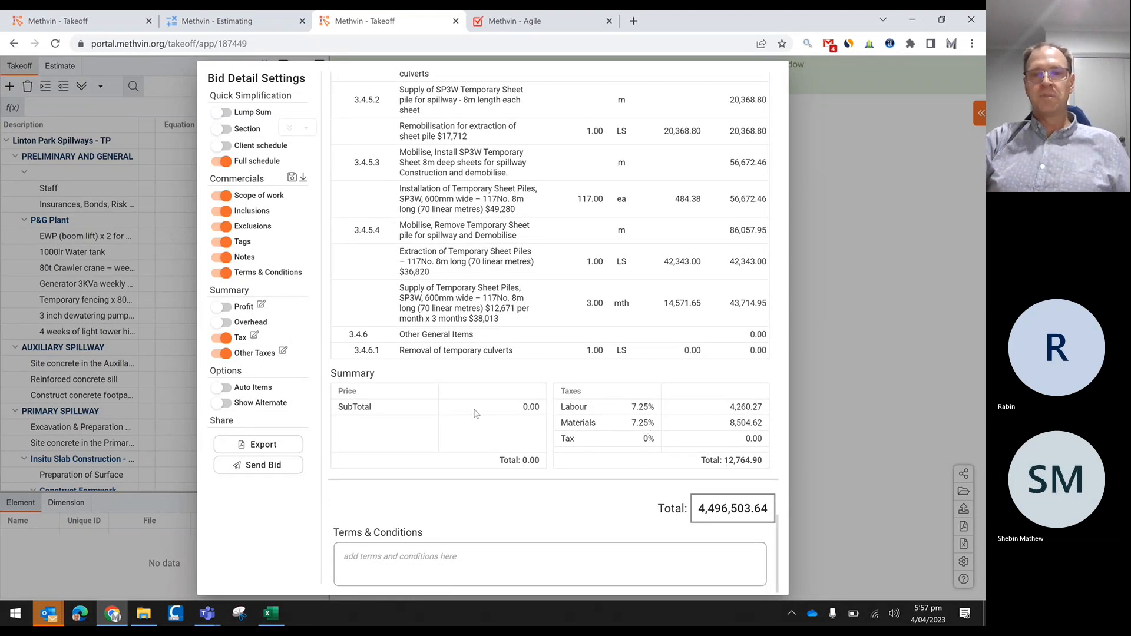
scroll(395, 479, up, 2)
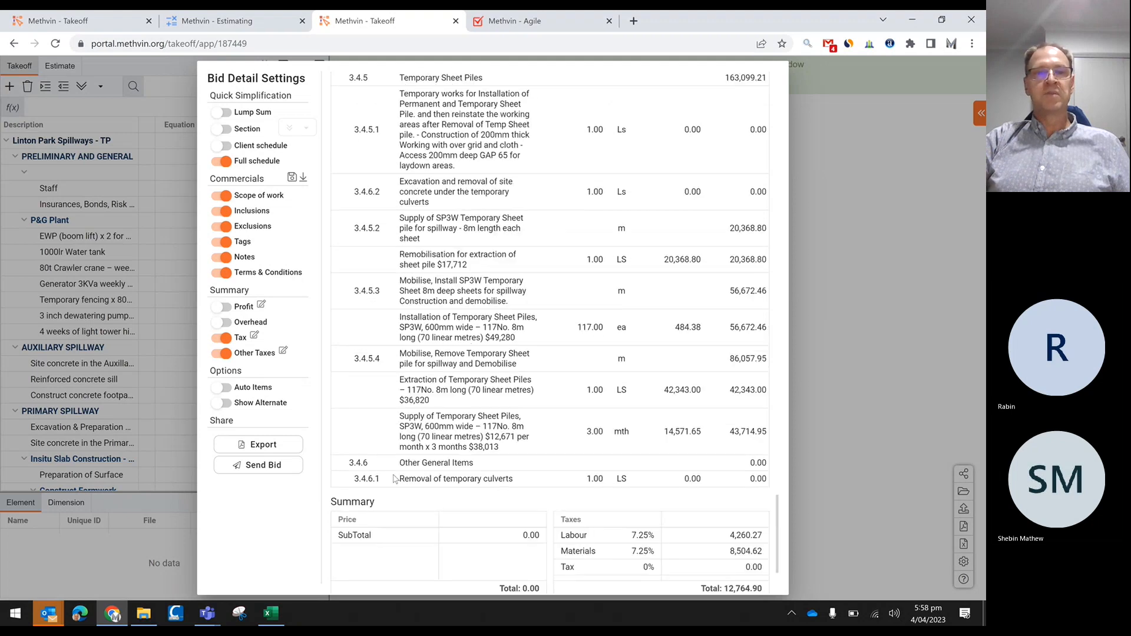
click(224, 308)
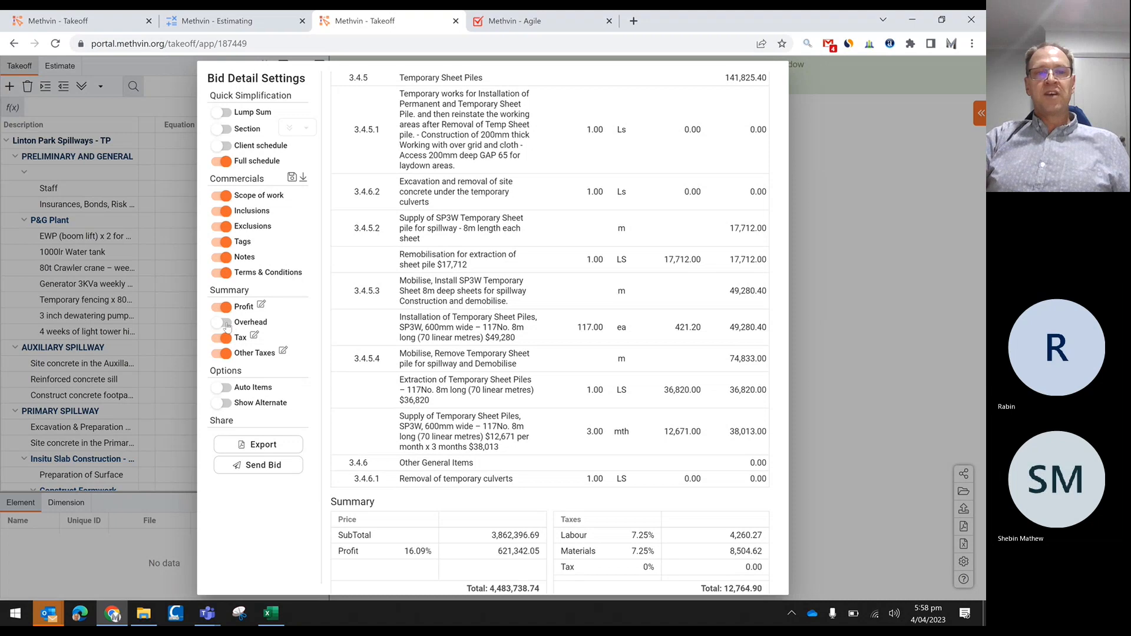
Try the Lump Sum presentation in the bid report, then switch it to Client schedule and review the summary
click(219, 115)
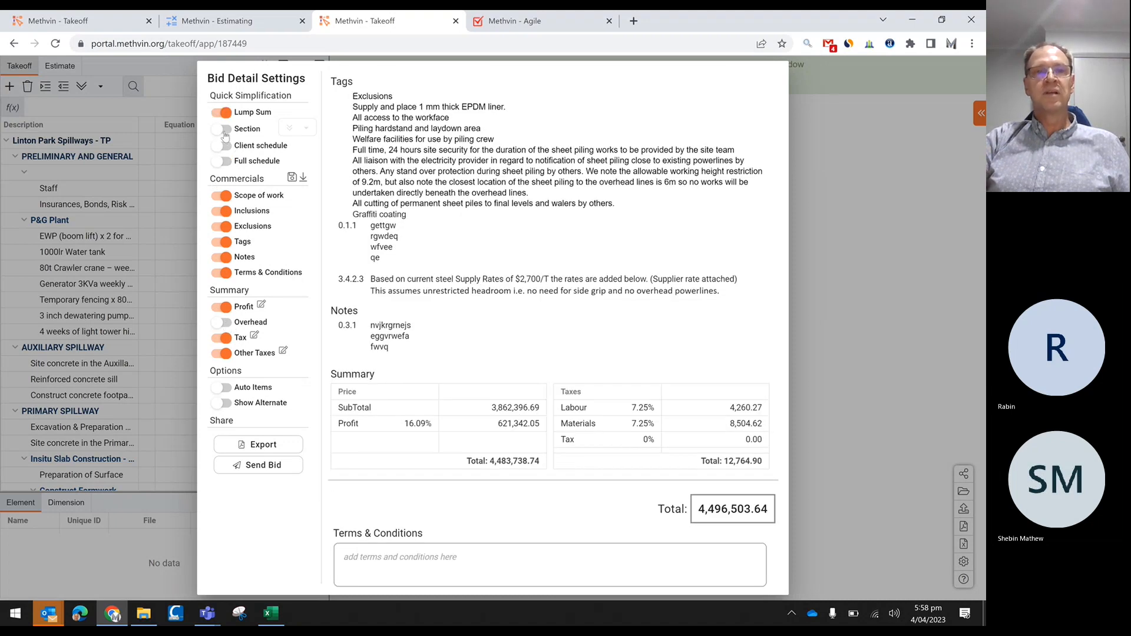
click(228, 147)
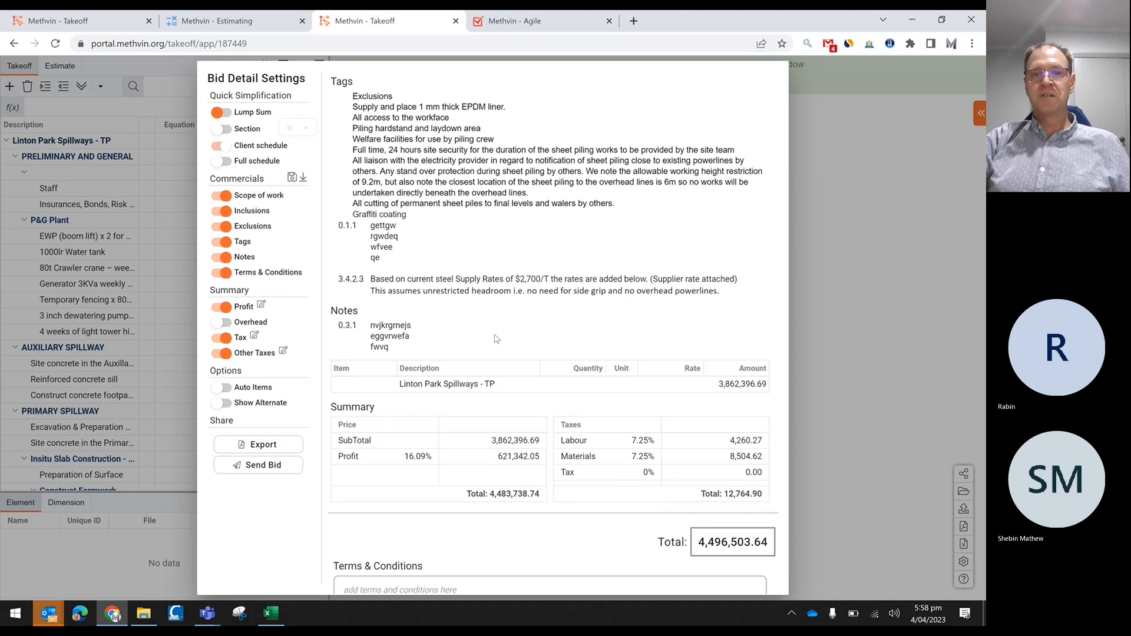
scroll(495, 342, down, 15)
scroll(495, 342, down, 20)
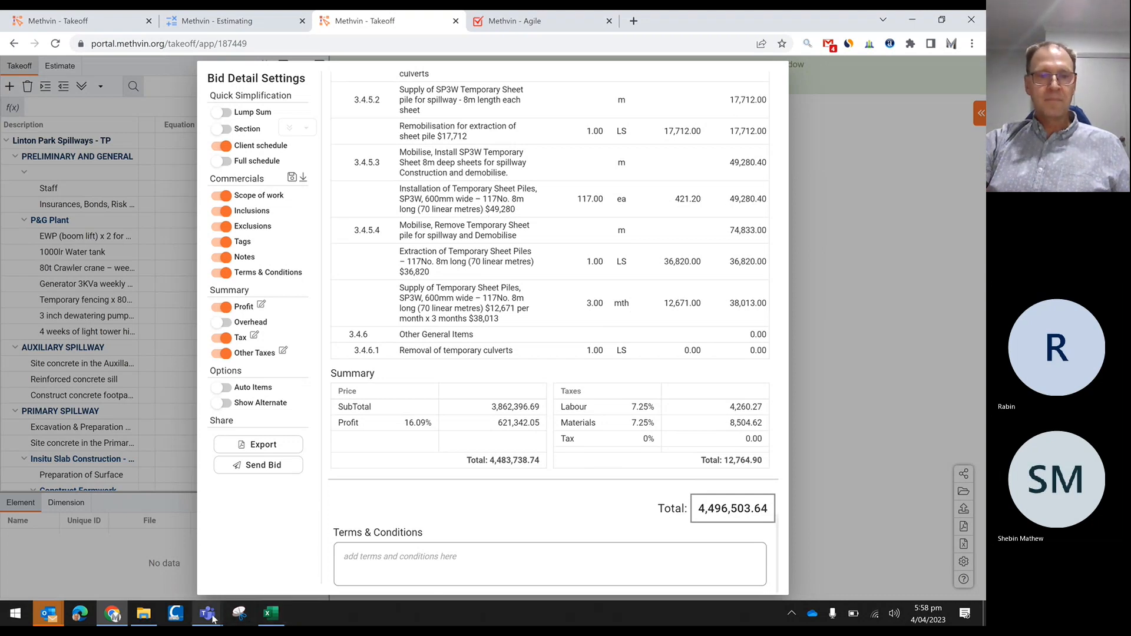
Switch to the Methvin - Demonstration meeting window in Microsoft Teams
mouse_move(212, 618)
mouse_move(260, 563)
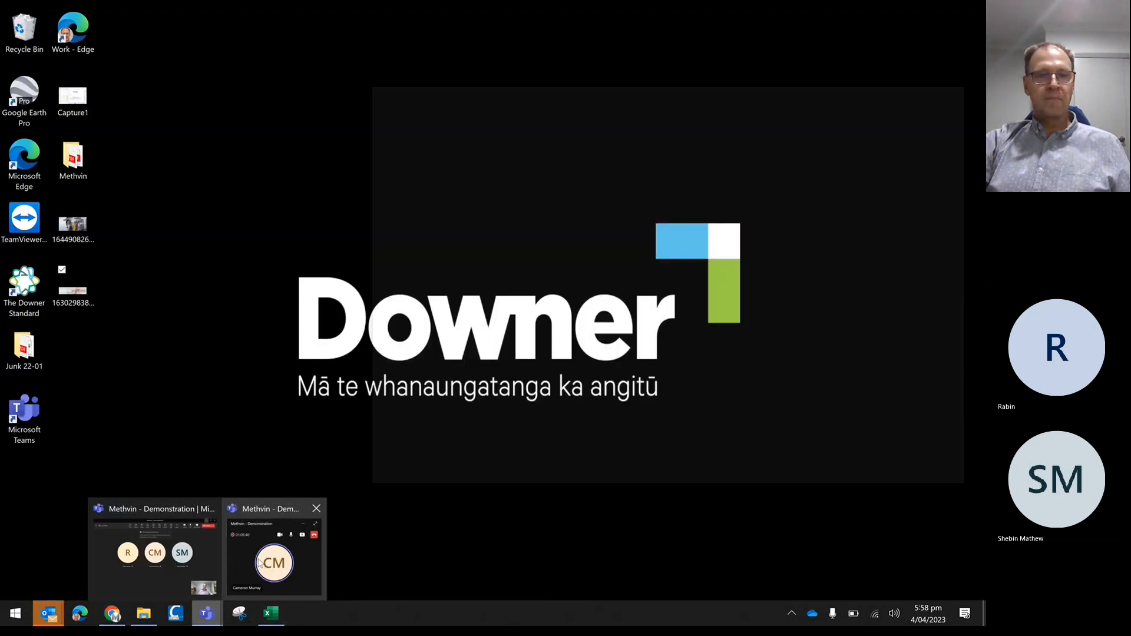
click(154, 551)
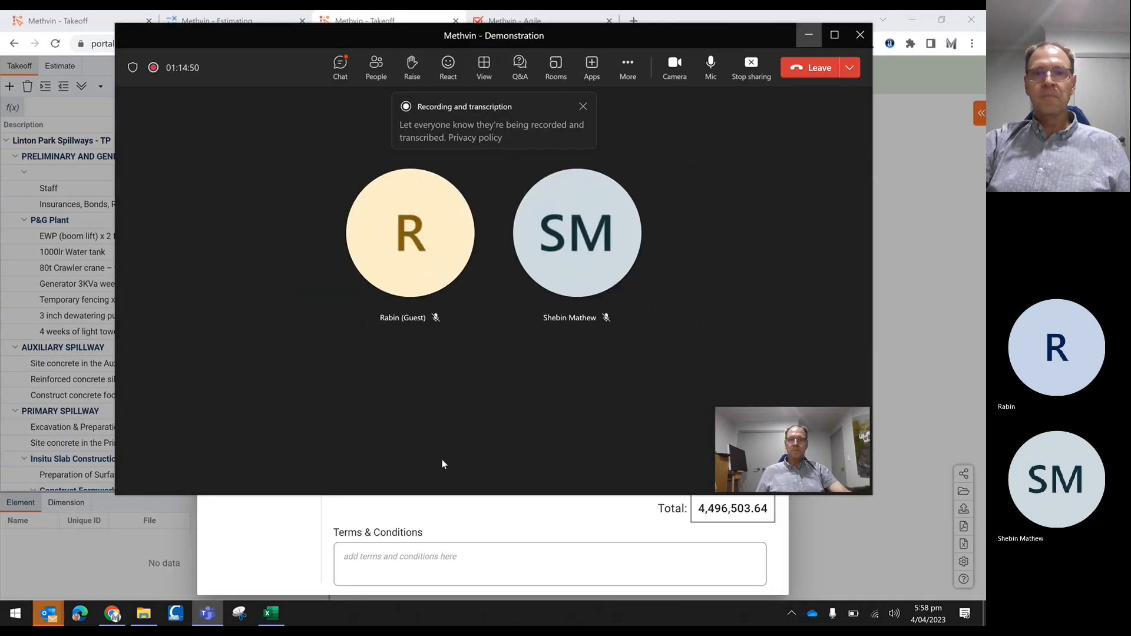